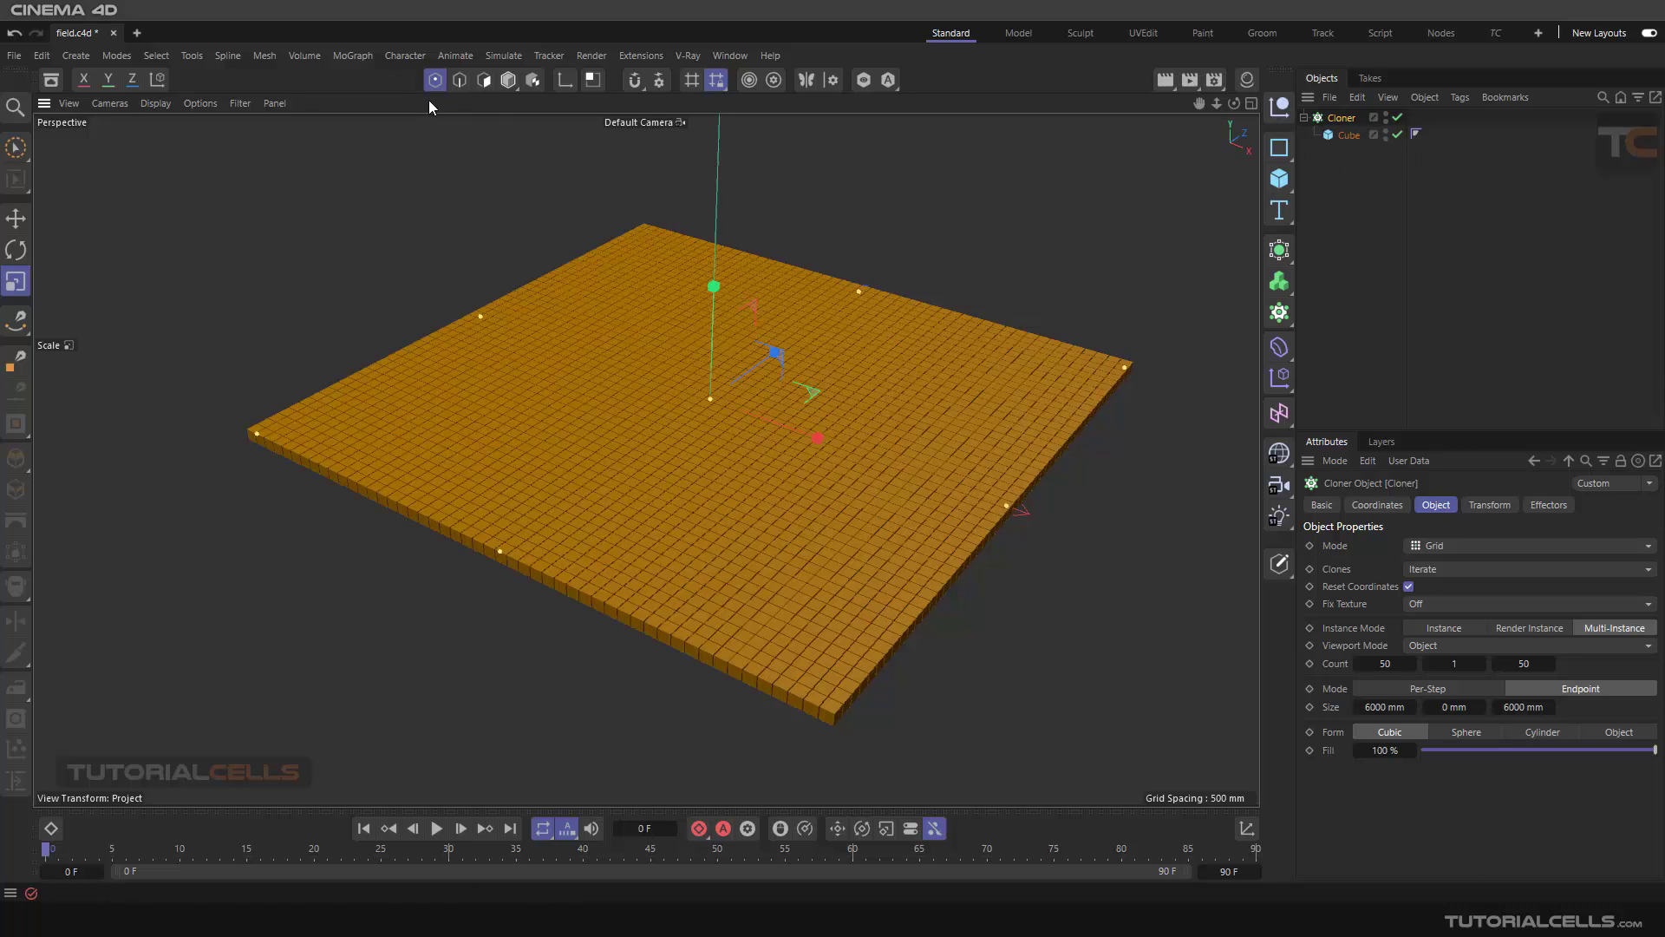
Step: Add a Plain effector to the selected Cloner and display the effector's fields settings
{"action": "left_click", "coordinate": [360, 57]}
{"action": "mouse_move", "coordinate": [451, 88]}
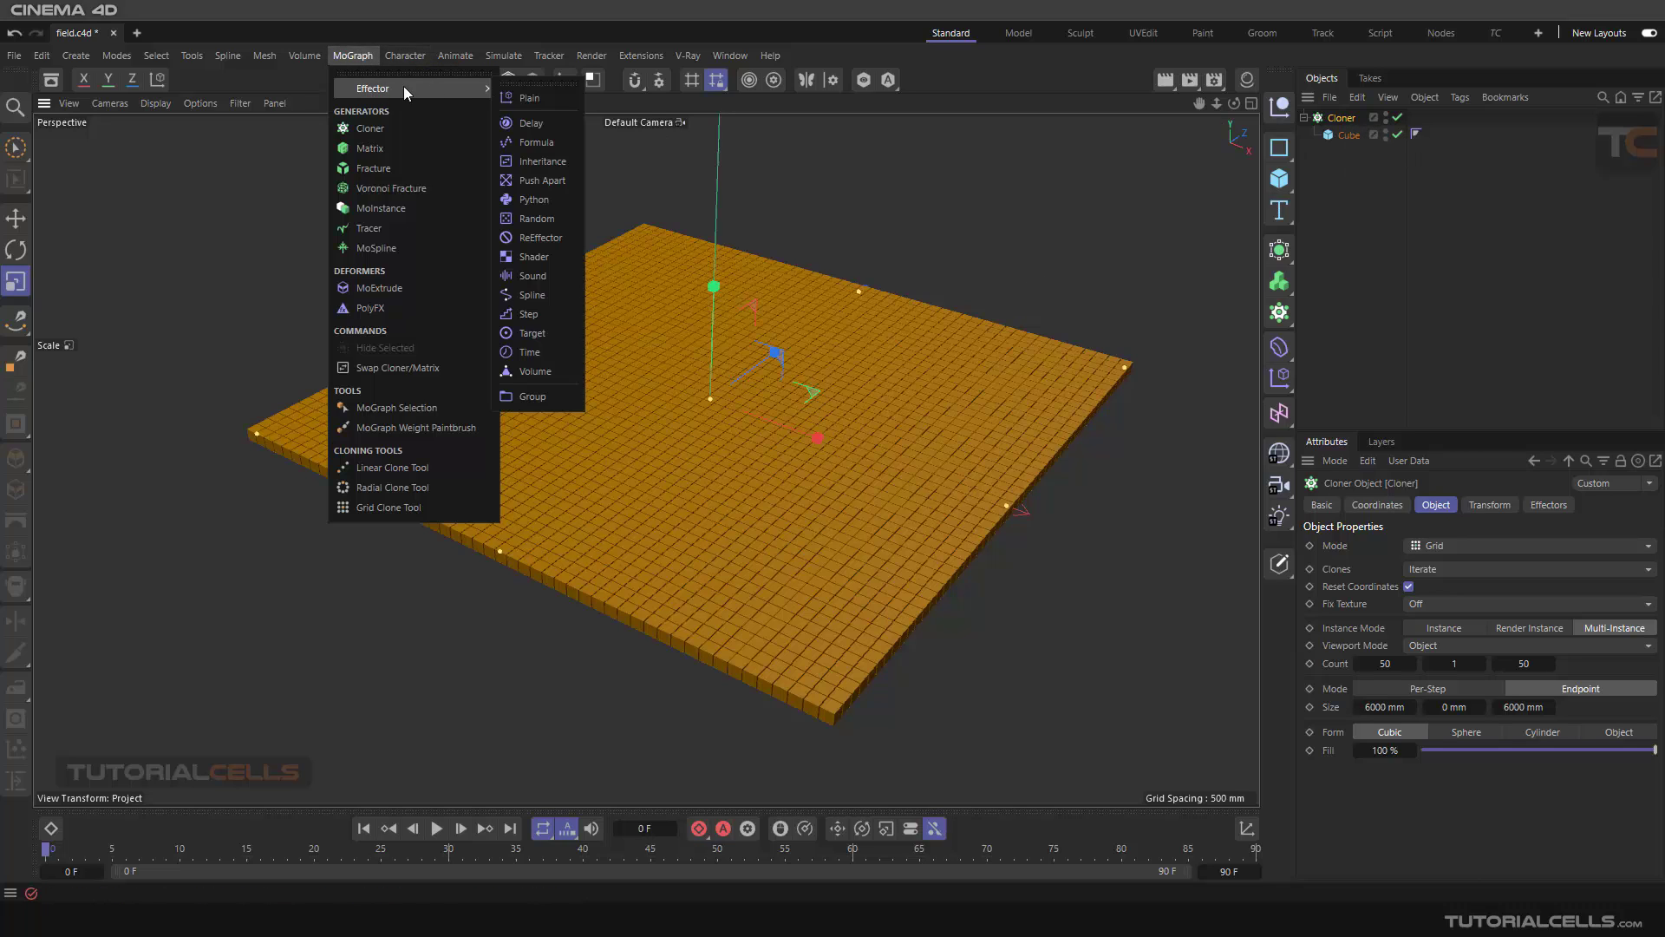
{"action": "left_click", "coordinate": [527, 98]}
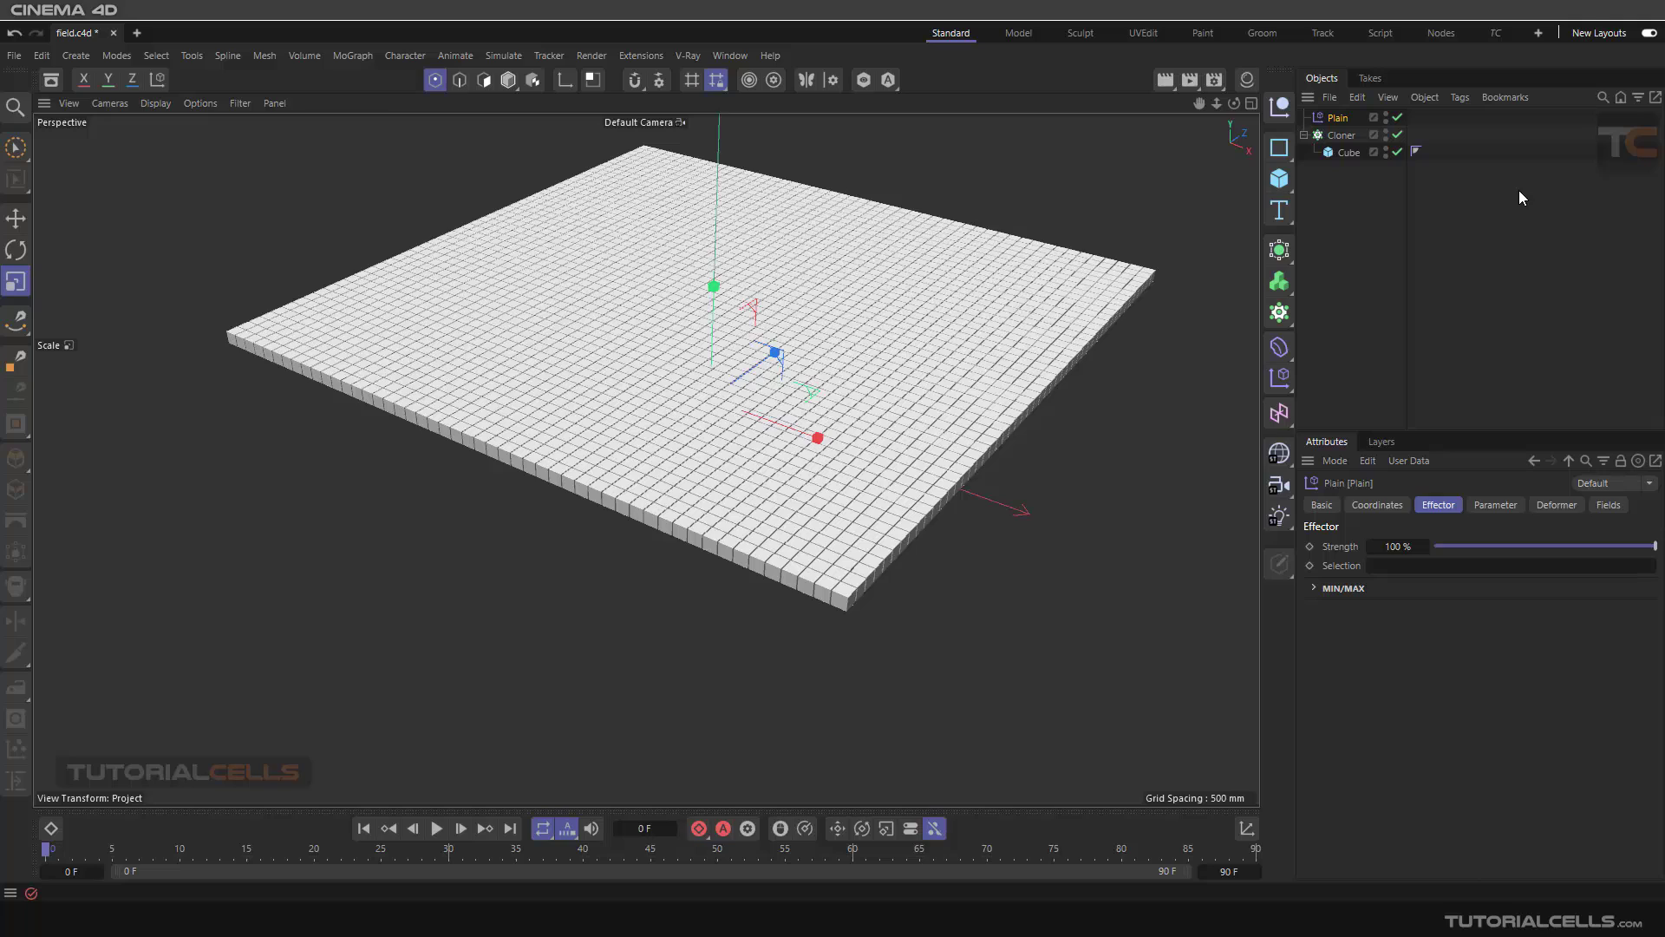
{"action": "left_click", "coordinate": [1606, 504]}
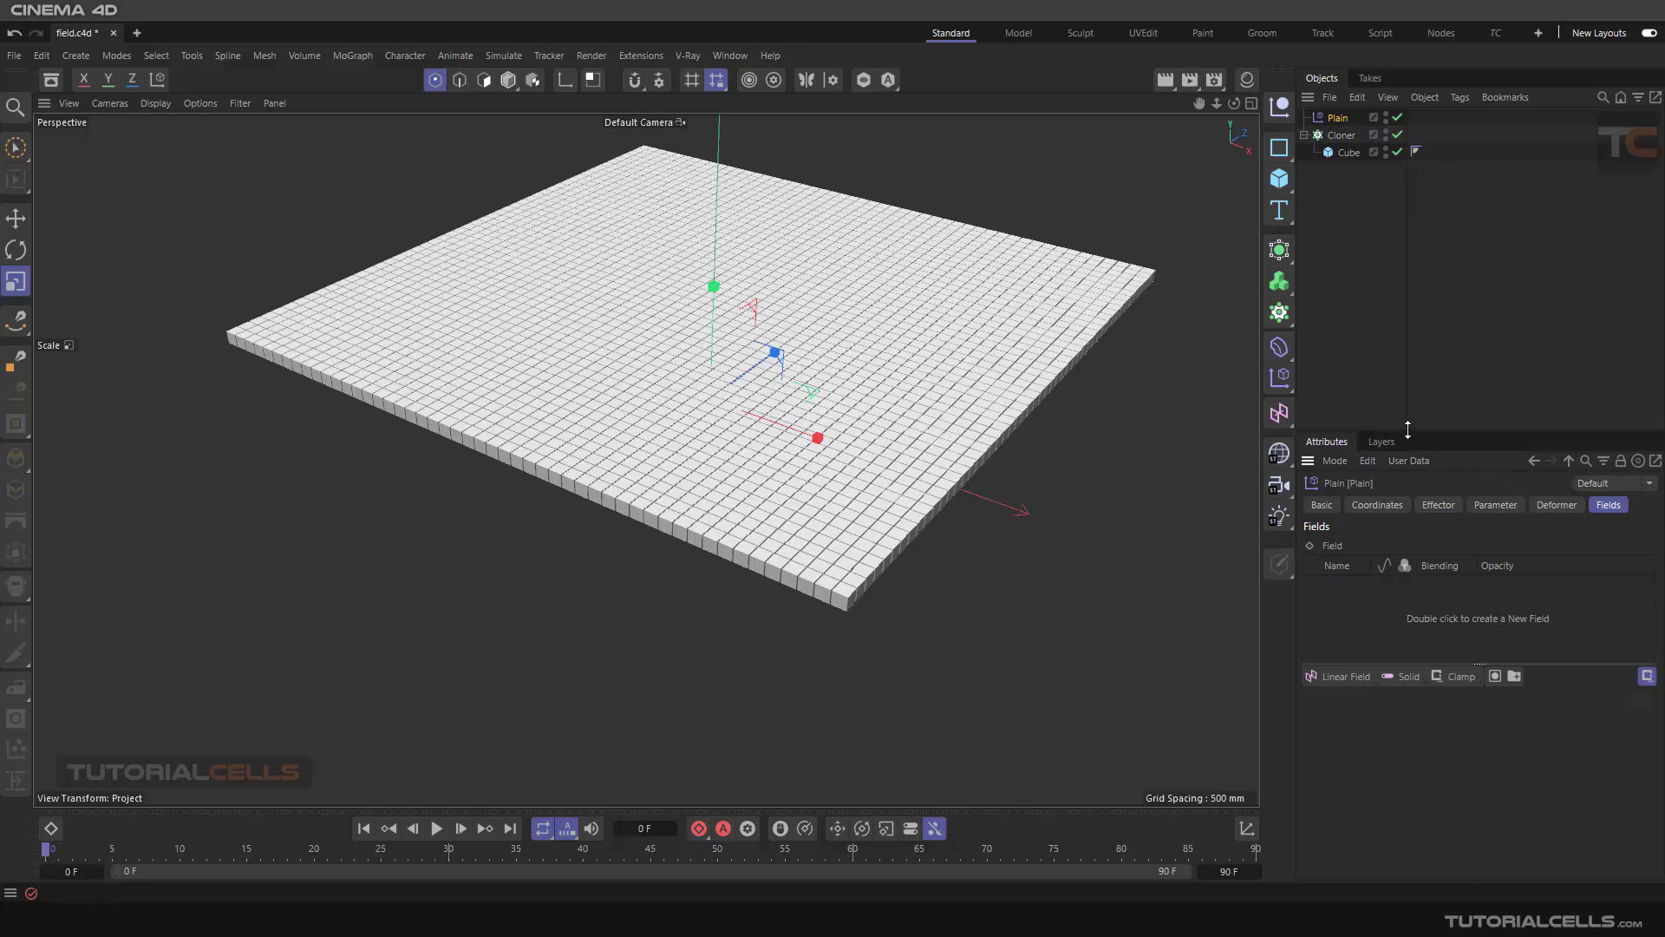
Step: Enlarge the attributes area and reselect the Plain effector
{"action": "left_click", "coordinate": [1329, 430]}
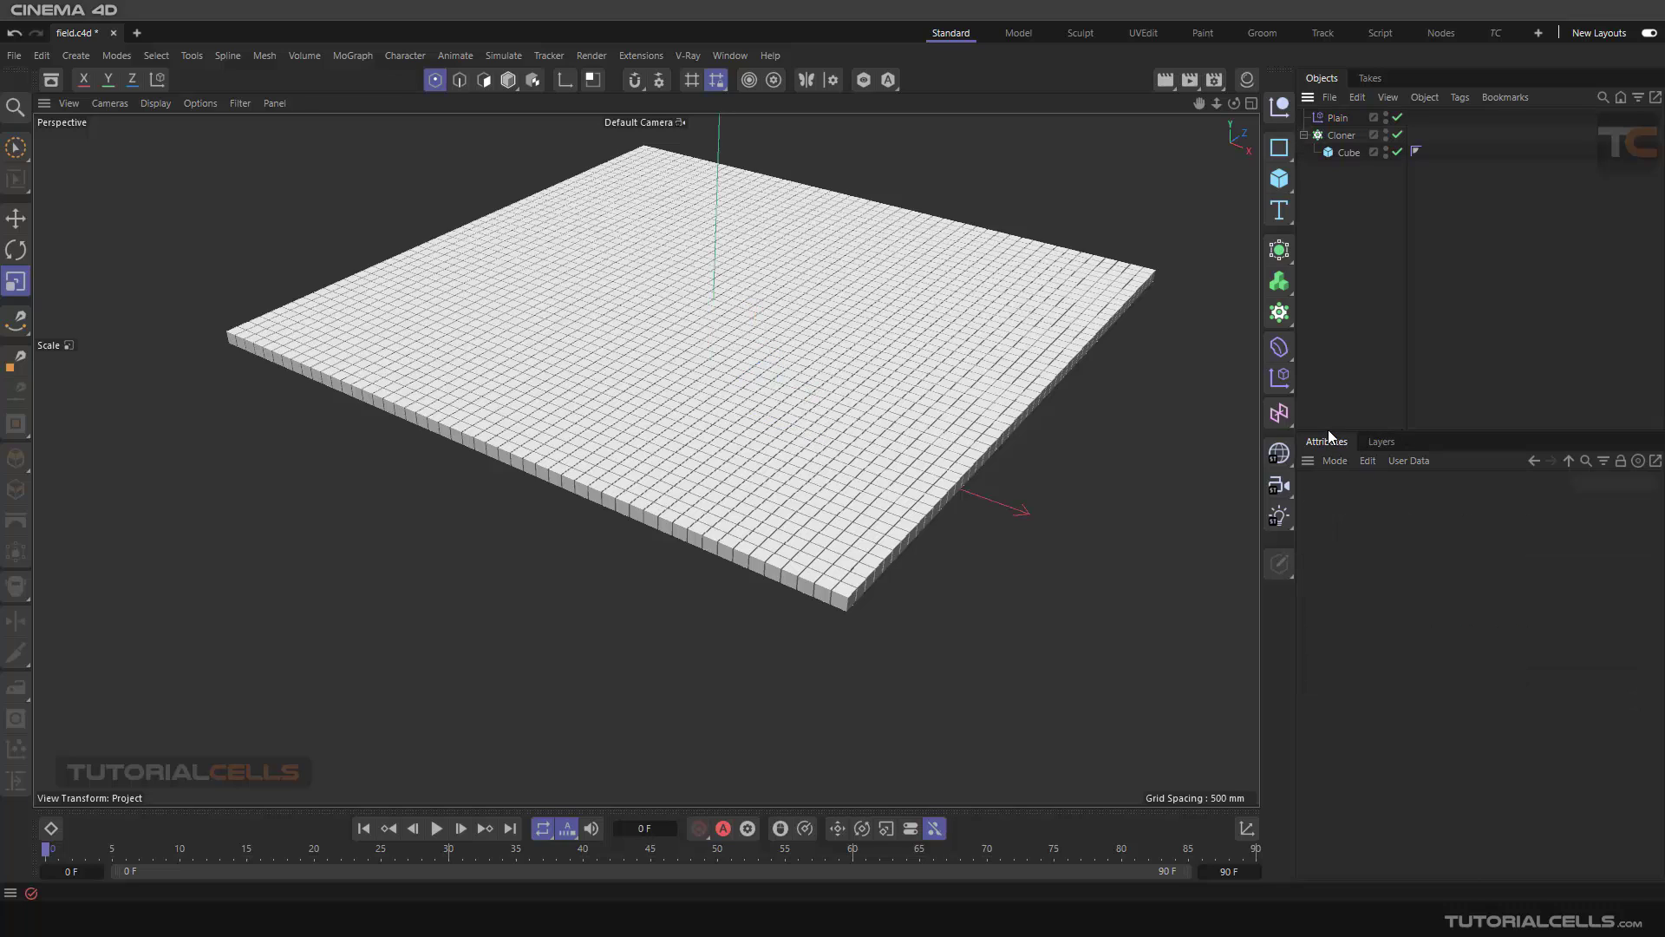
{"action": "left_click_drag", "start_coordinate": [1328, 431], "coordinate": [1328, 251]}
{"action": "left_click", "coordinate": [1333, 118]}
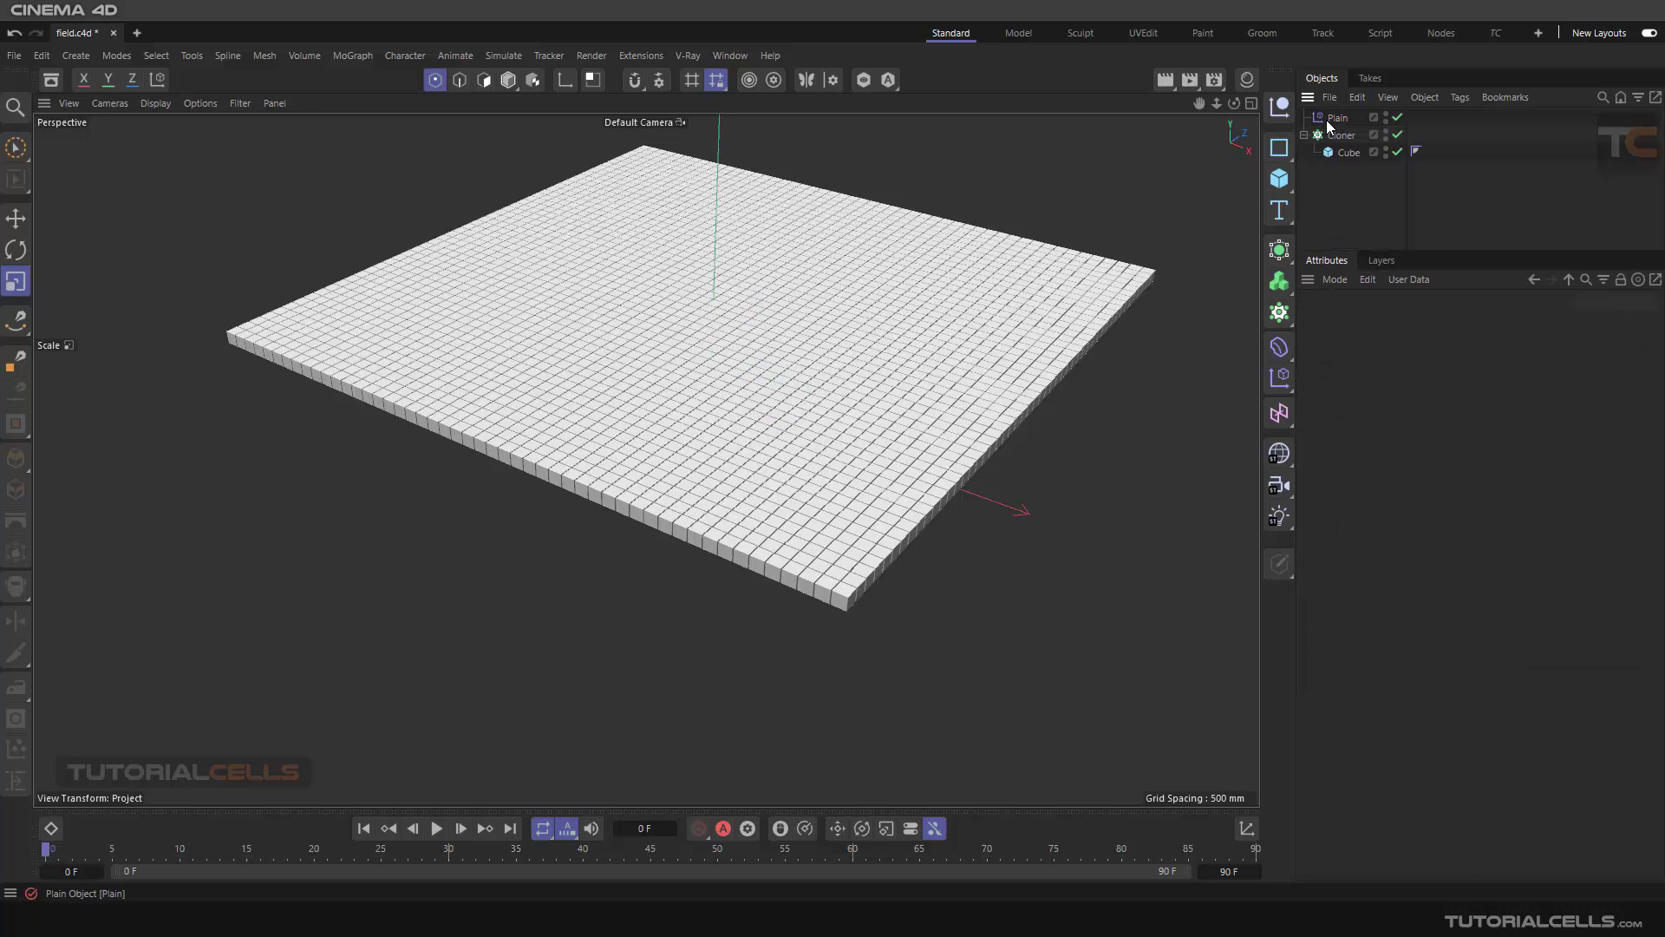
Step: Check the Plain effector's transform parameters, then choose Volume Object as the field layer type in its fields settings
{"action": "left_click", "coordinate": [1498, 323]}
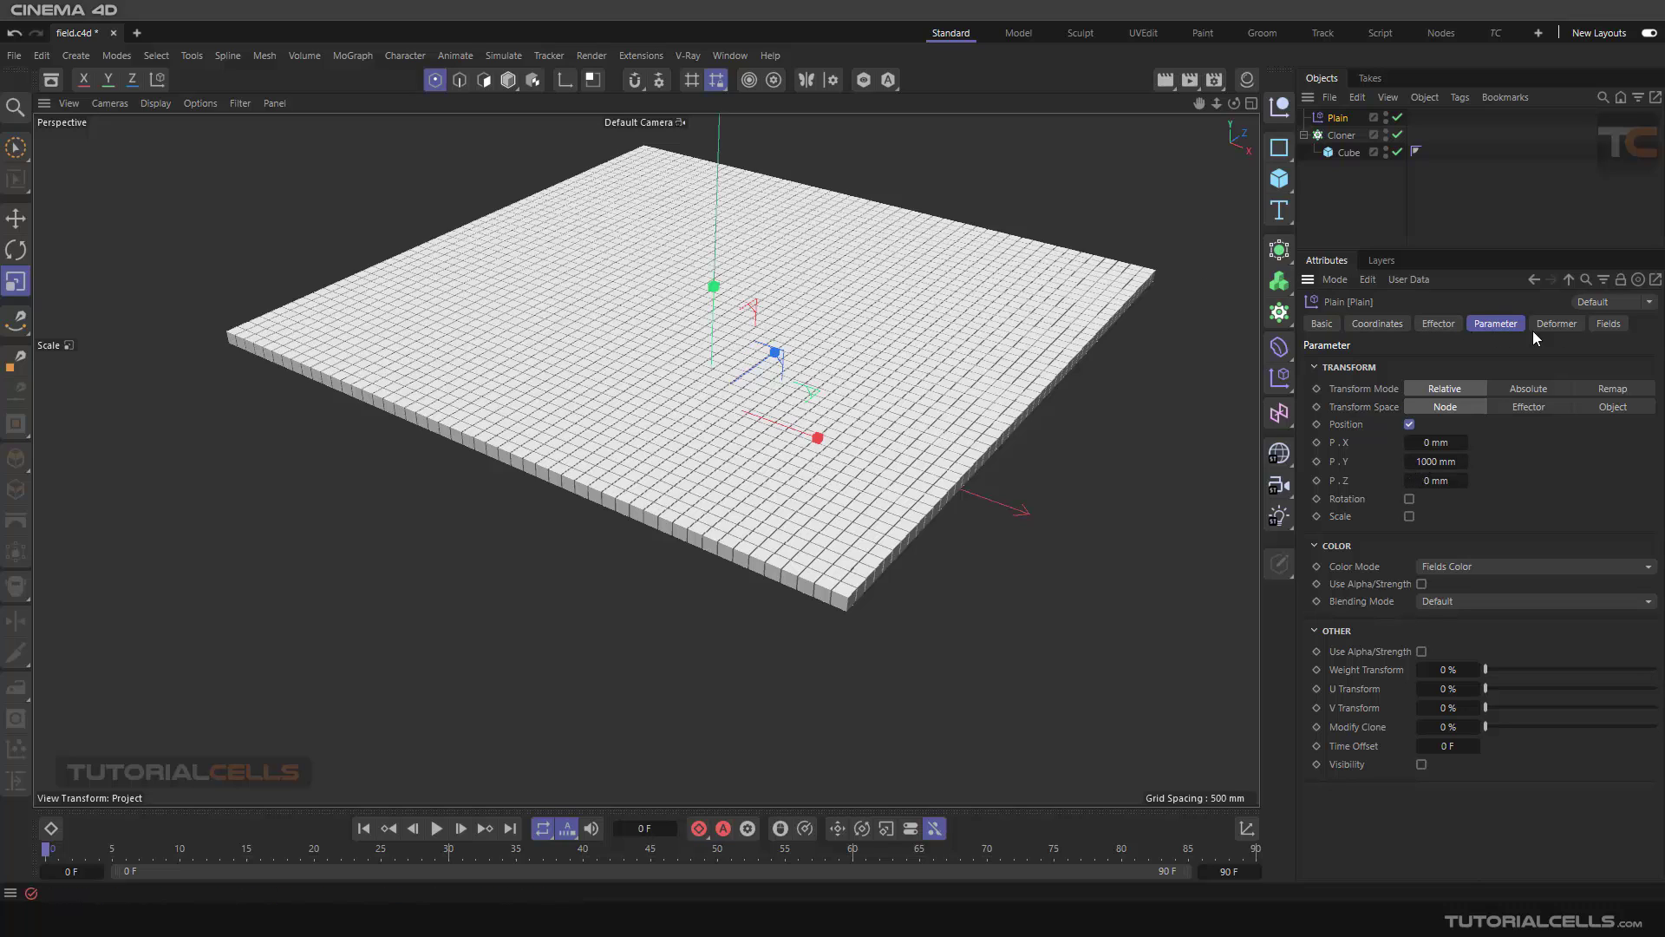
{"action": "left_click", "coordinate": [1604, 325]}
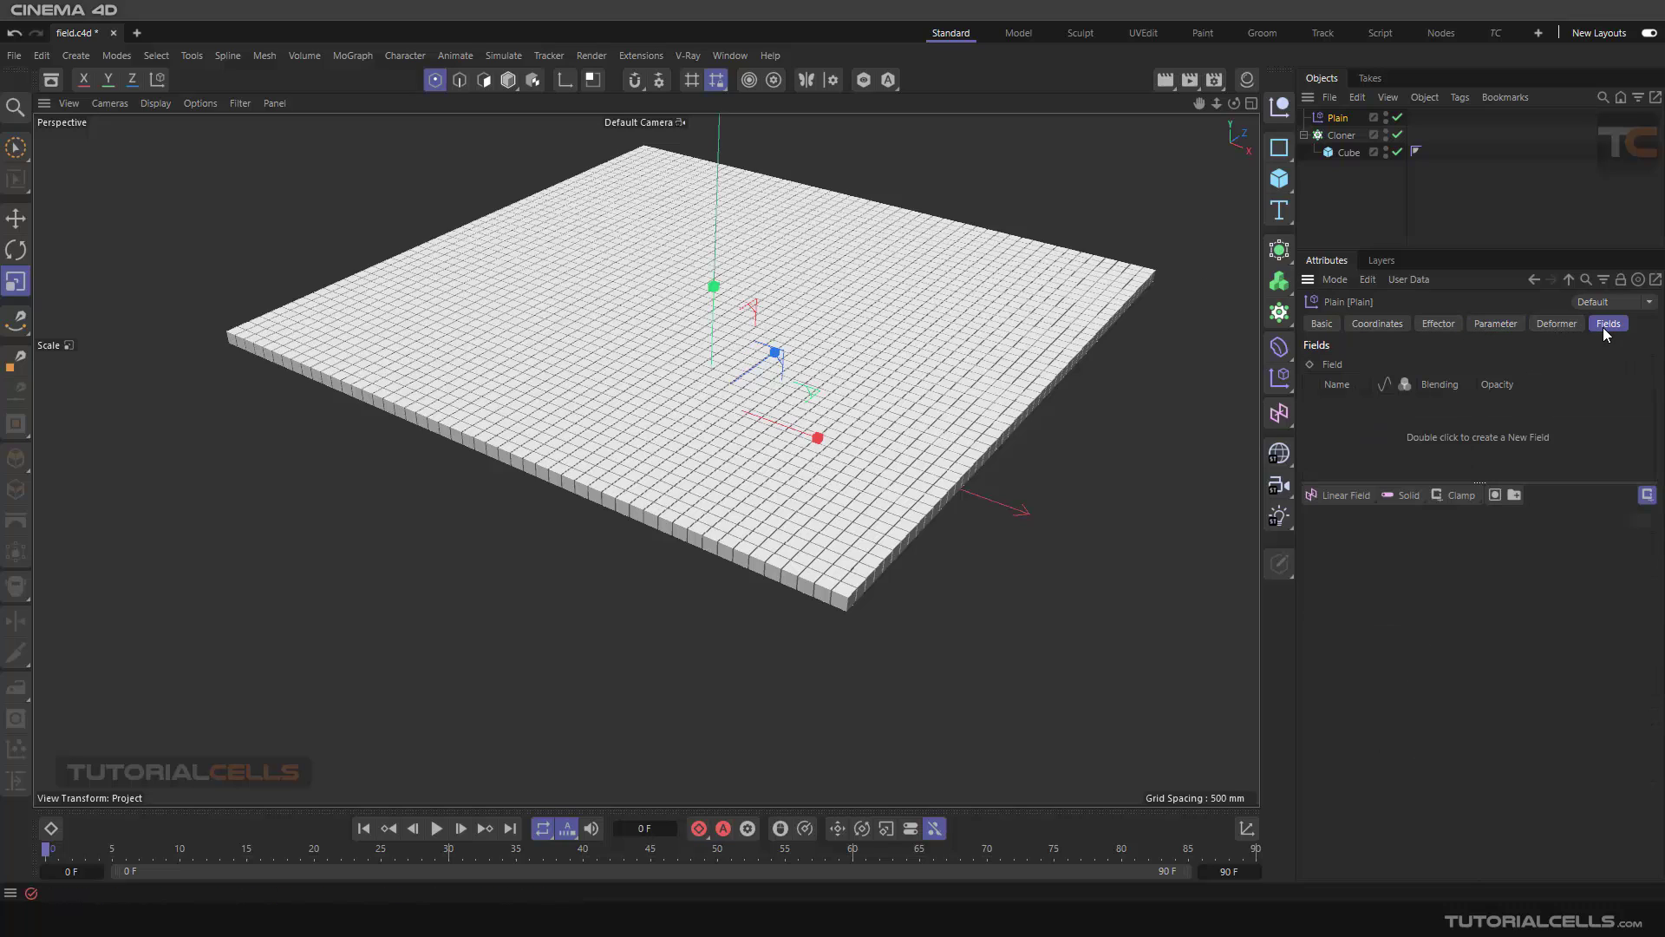
{"action": "left_click", "coordinate": [1401, 500]}
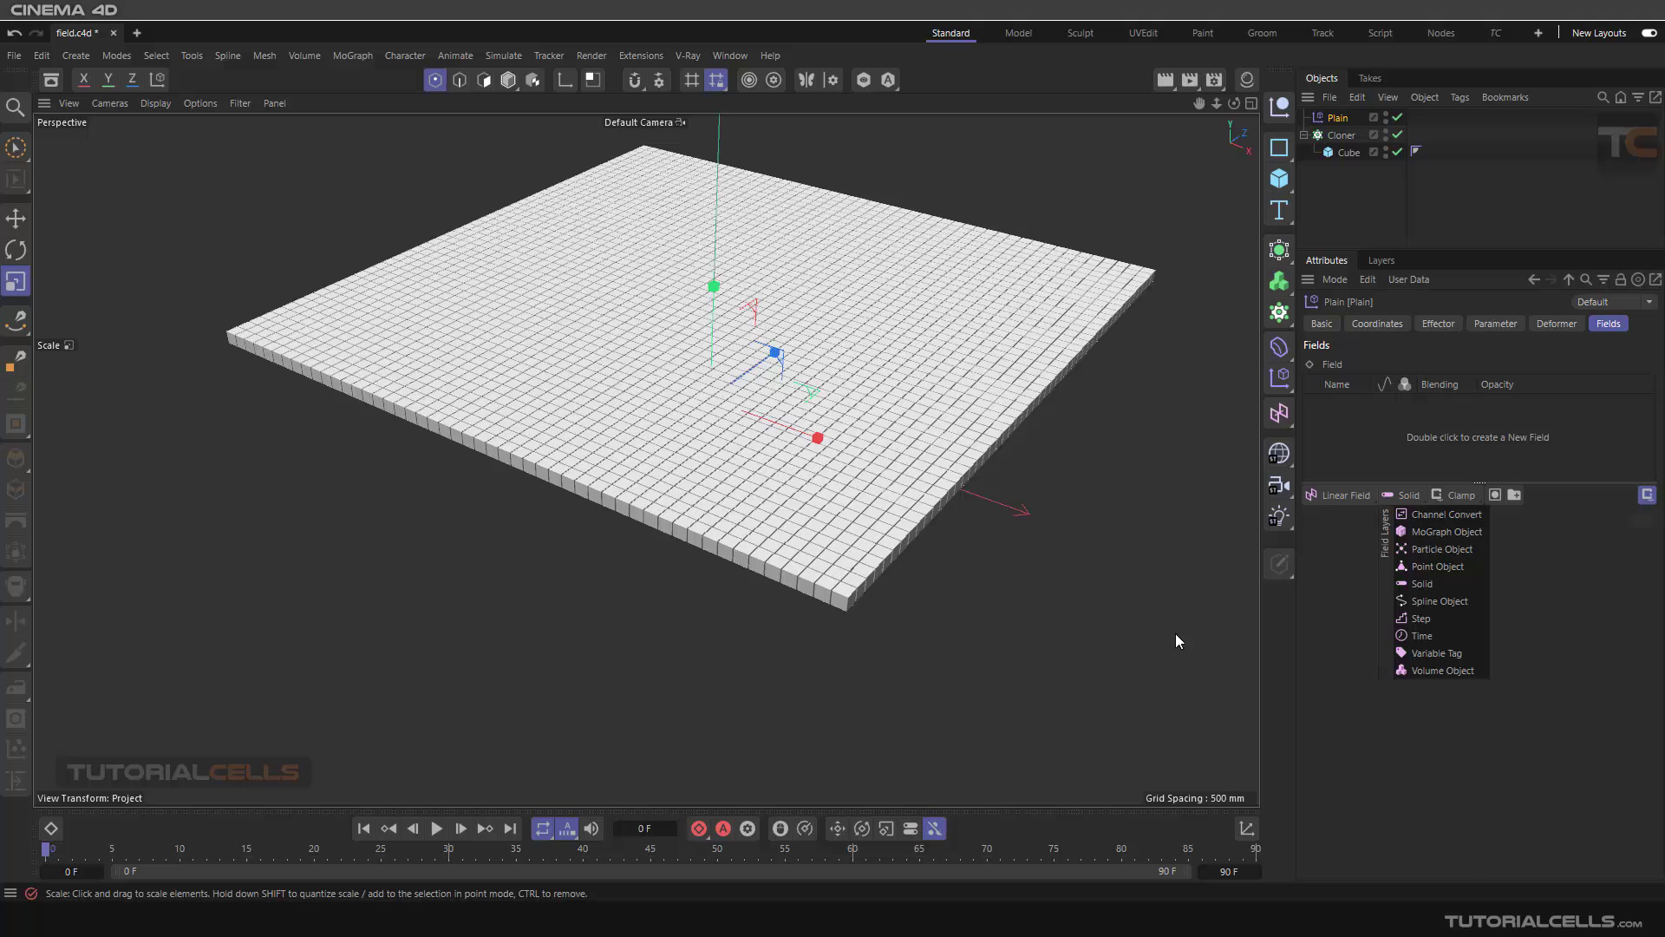
{"action": "left_click", "coordinate": [1409, 670]}
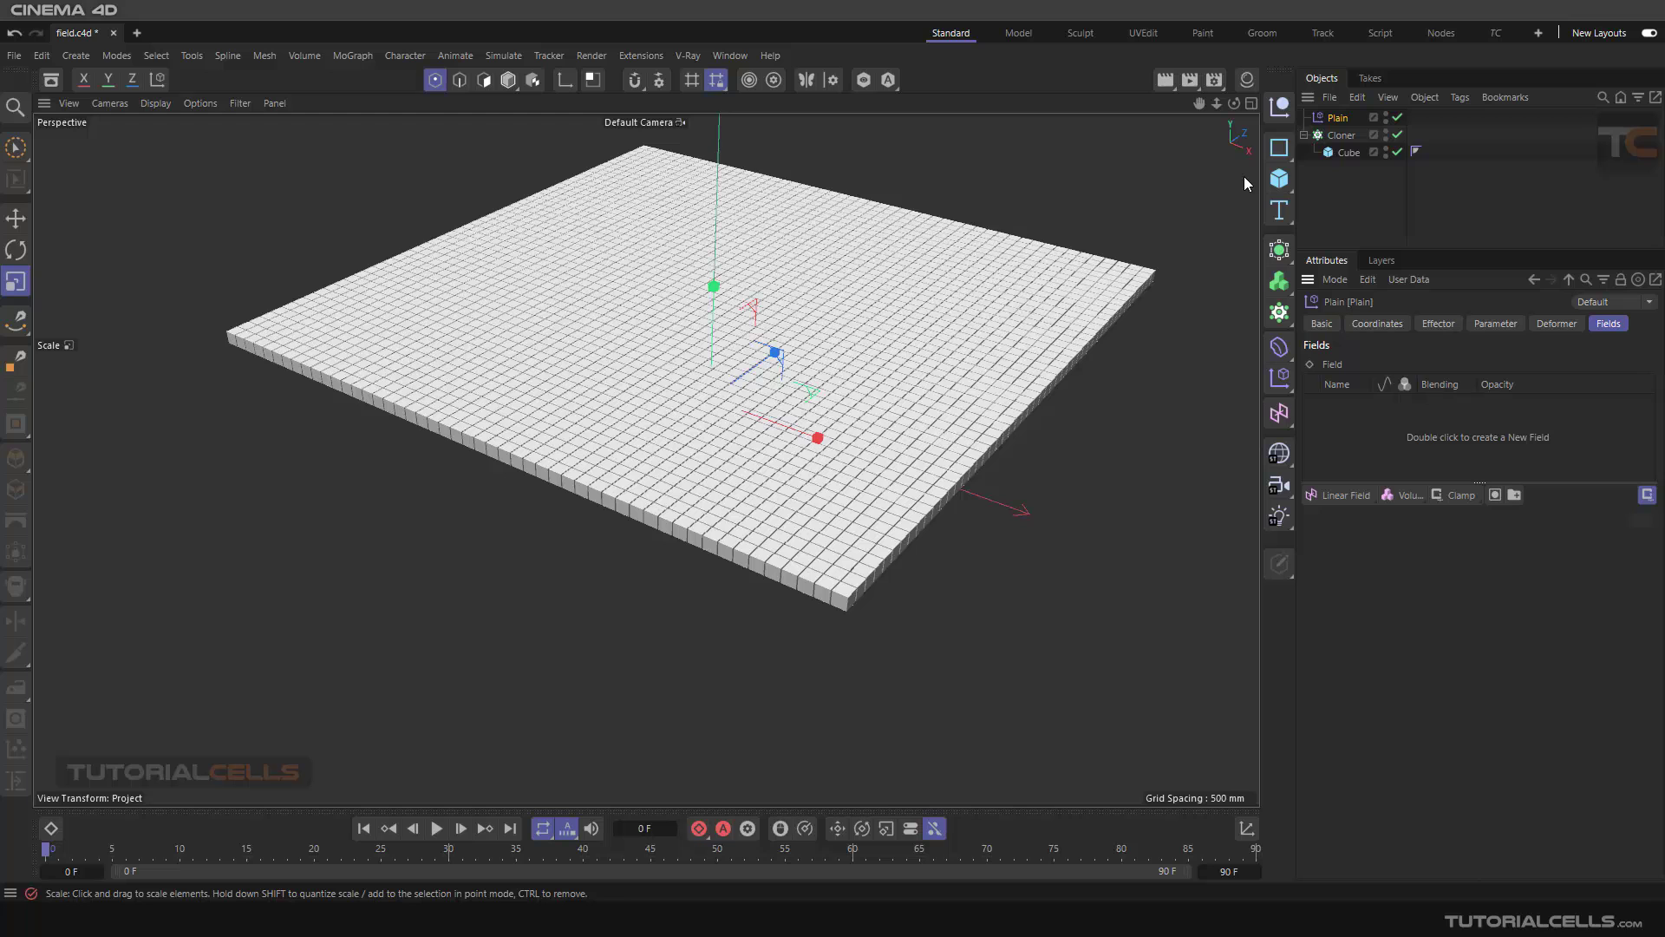
Step: Create a Volume Builder object in the scene
{"action": "scroll", "coordinate": [1111, 199], "scroll_direction": "up", "scroll_amount": 2}
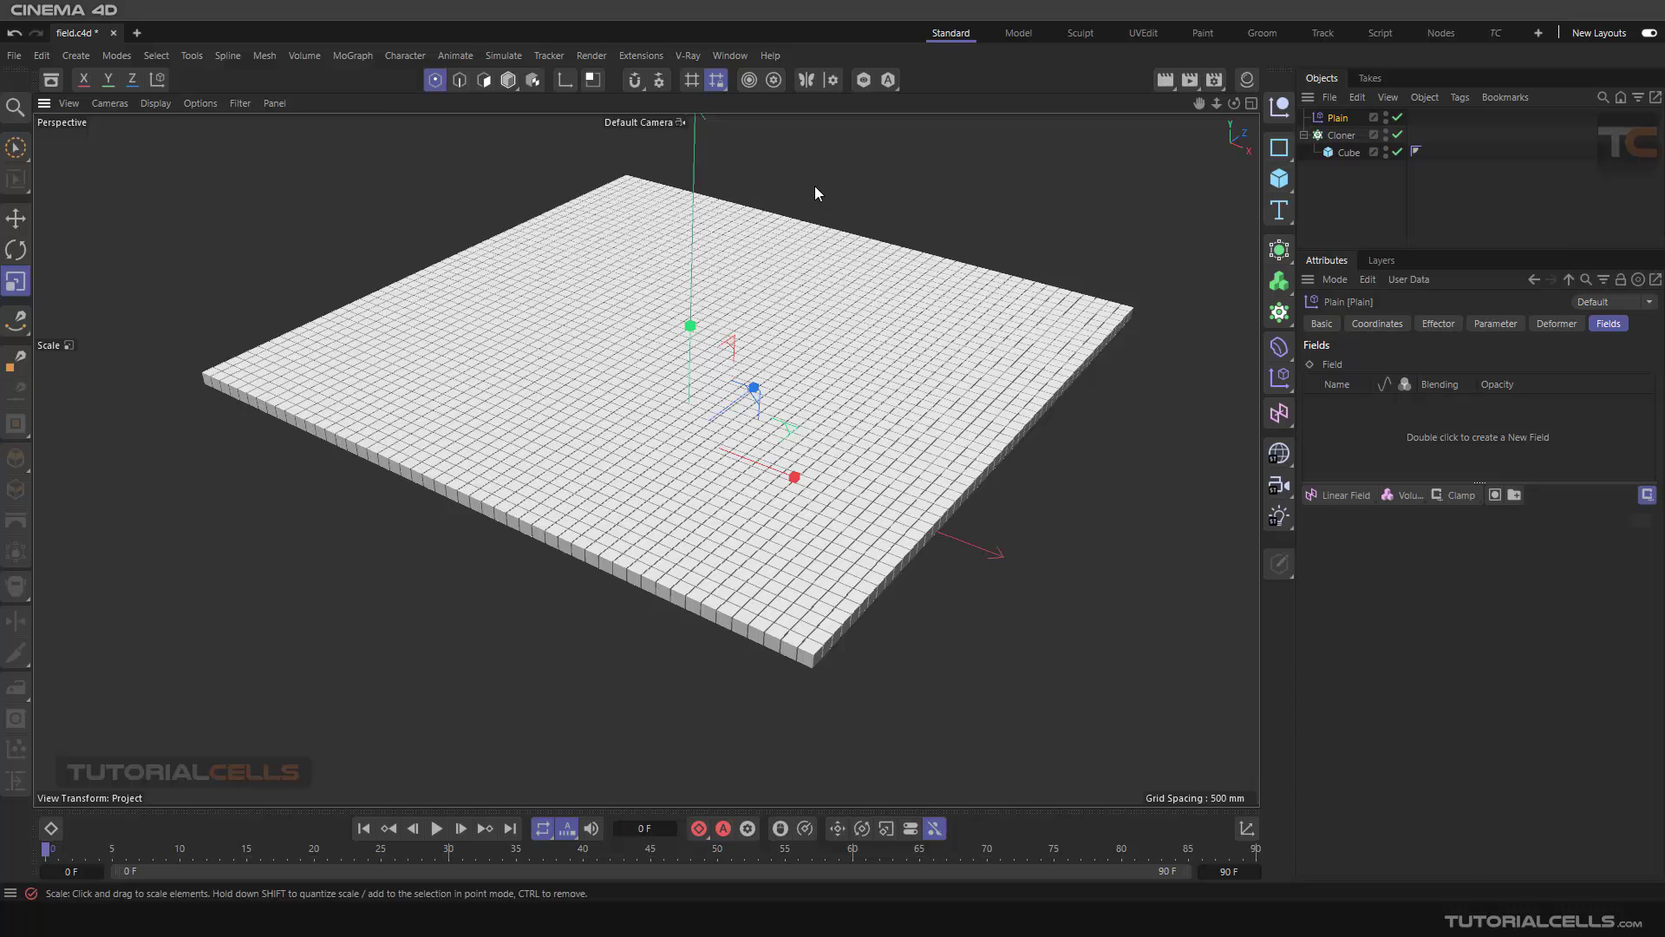
{"action": "left_click_drag", "start_coordinate": [1278, 291], "coordinate": [1342, 322]}
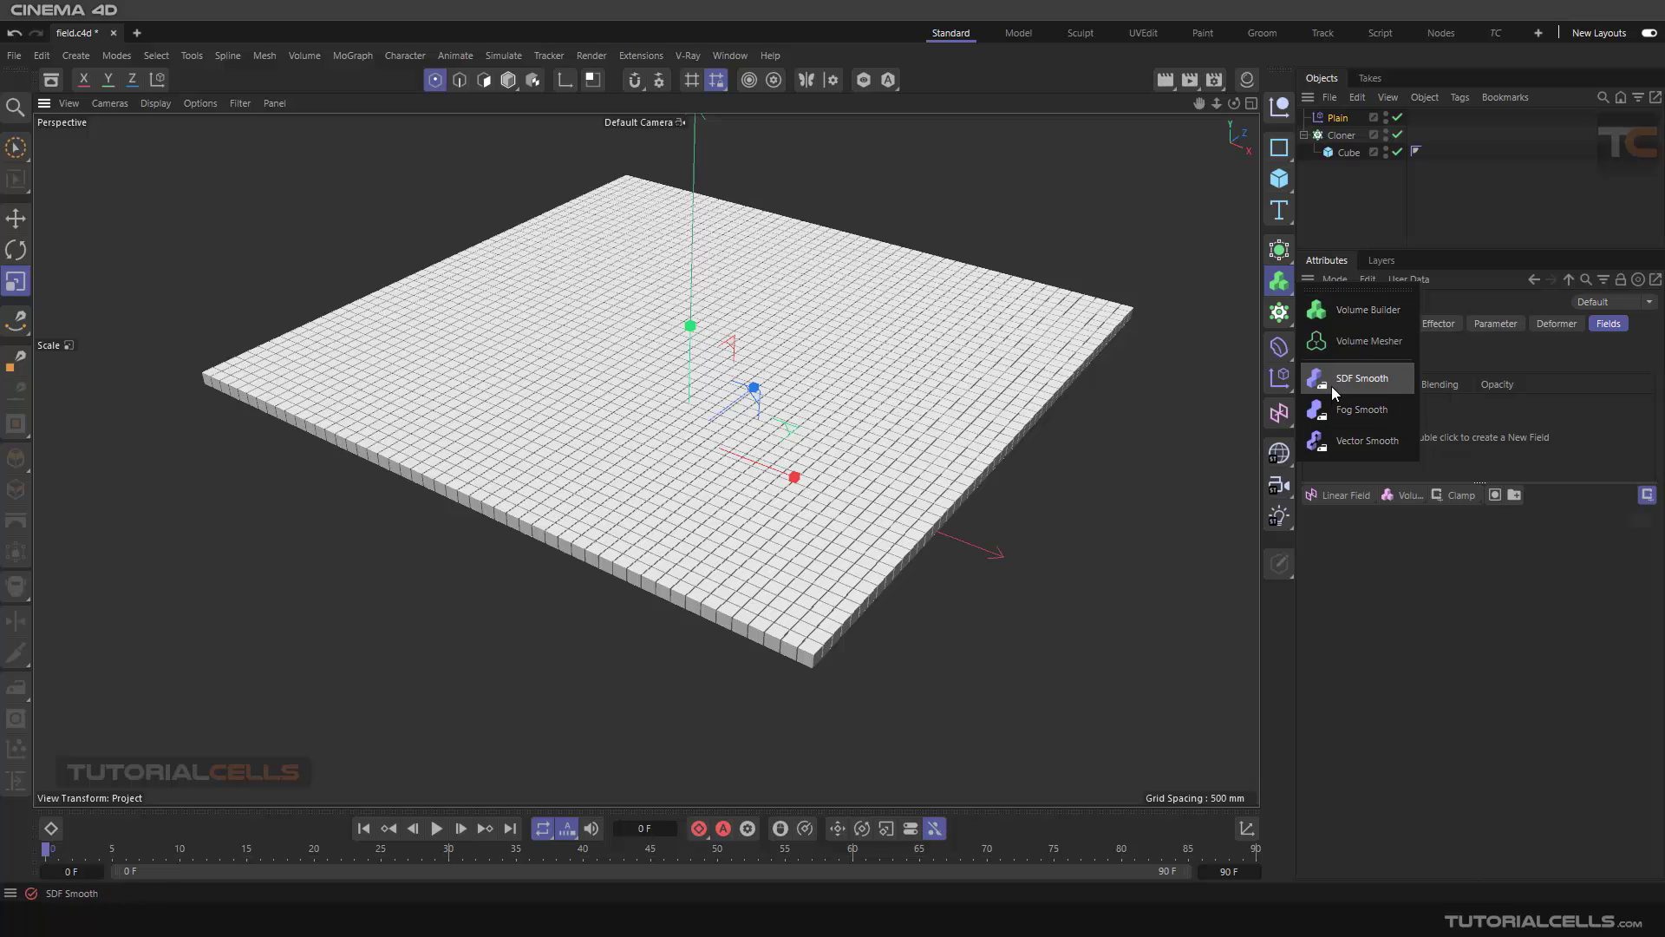
{"action": "left_click", "coordinate": [1335, 319]}
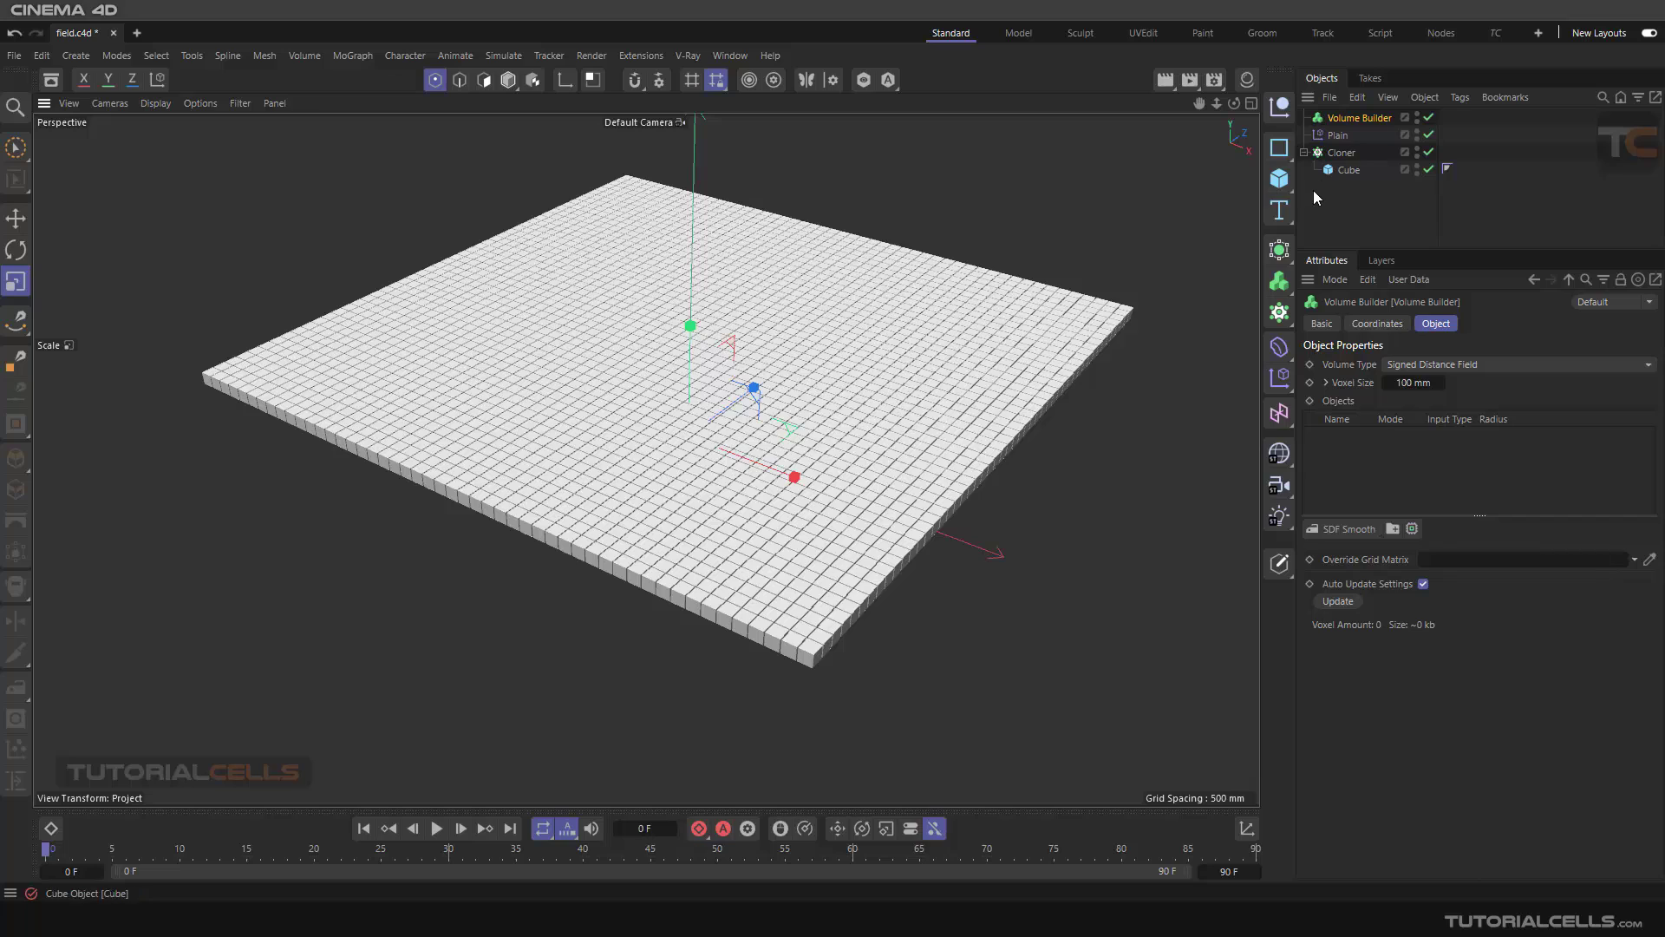
Step: Add a Sphere primitive to the scene at the centre of the cloned cube grid
{"action": "left_click", "coordinate": [1286, 183]}
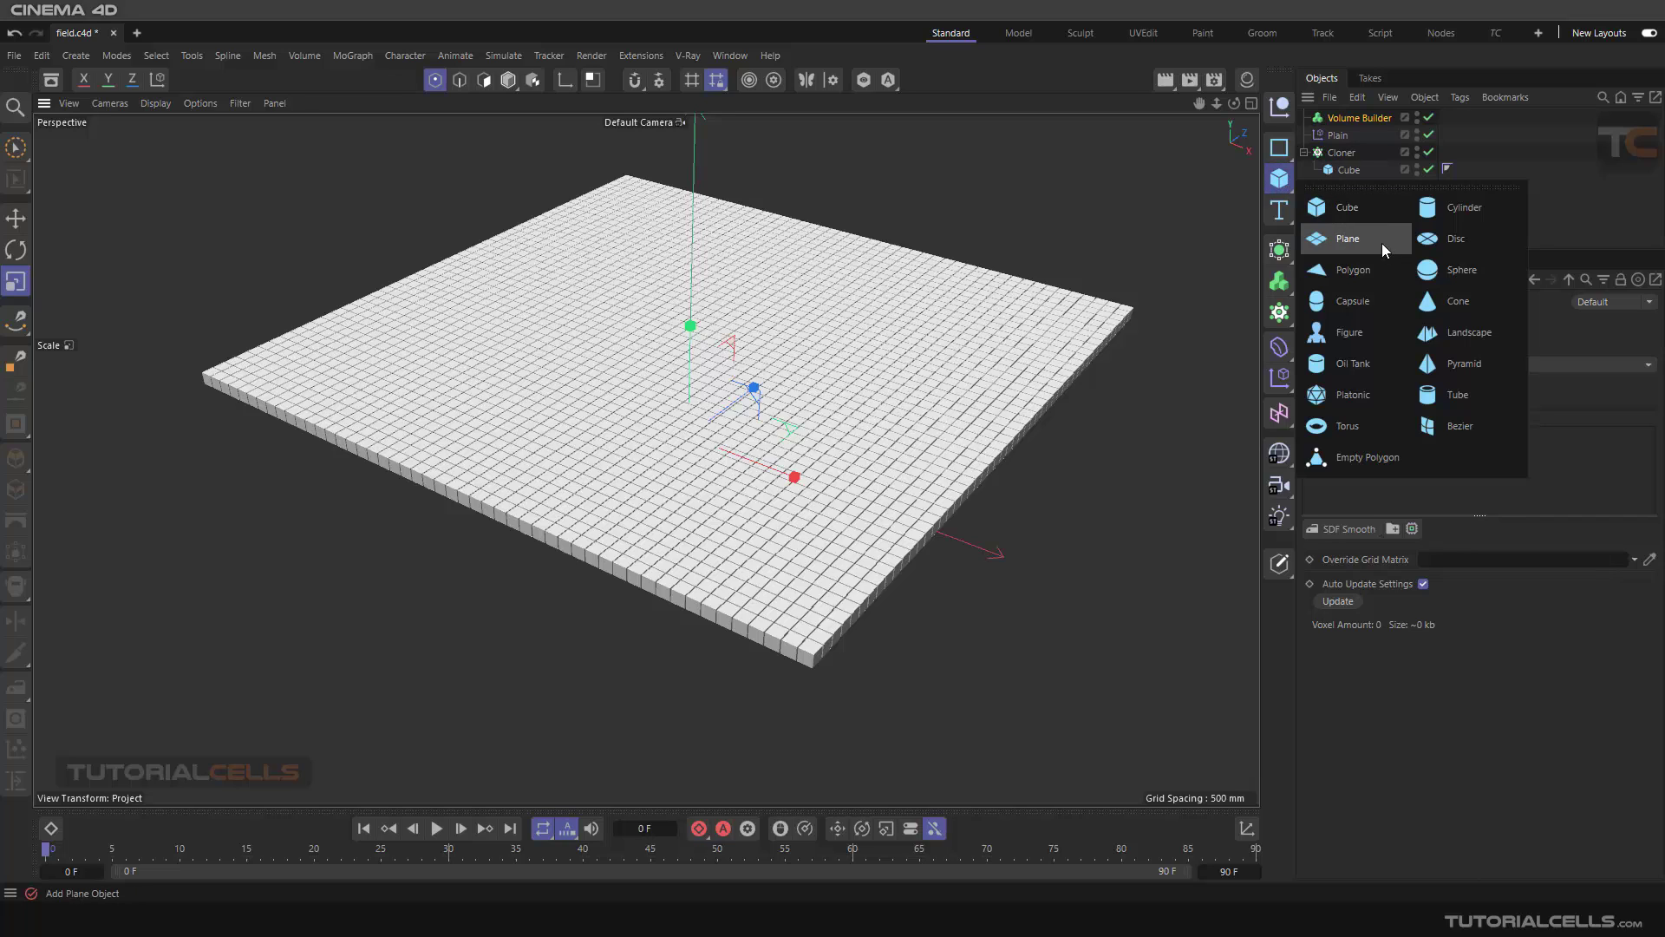
{"action": "left_click", "coordinate": [1416, 269]}
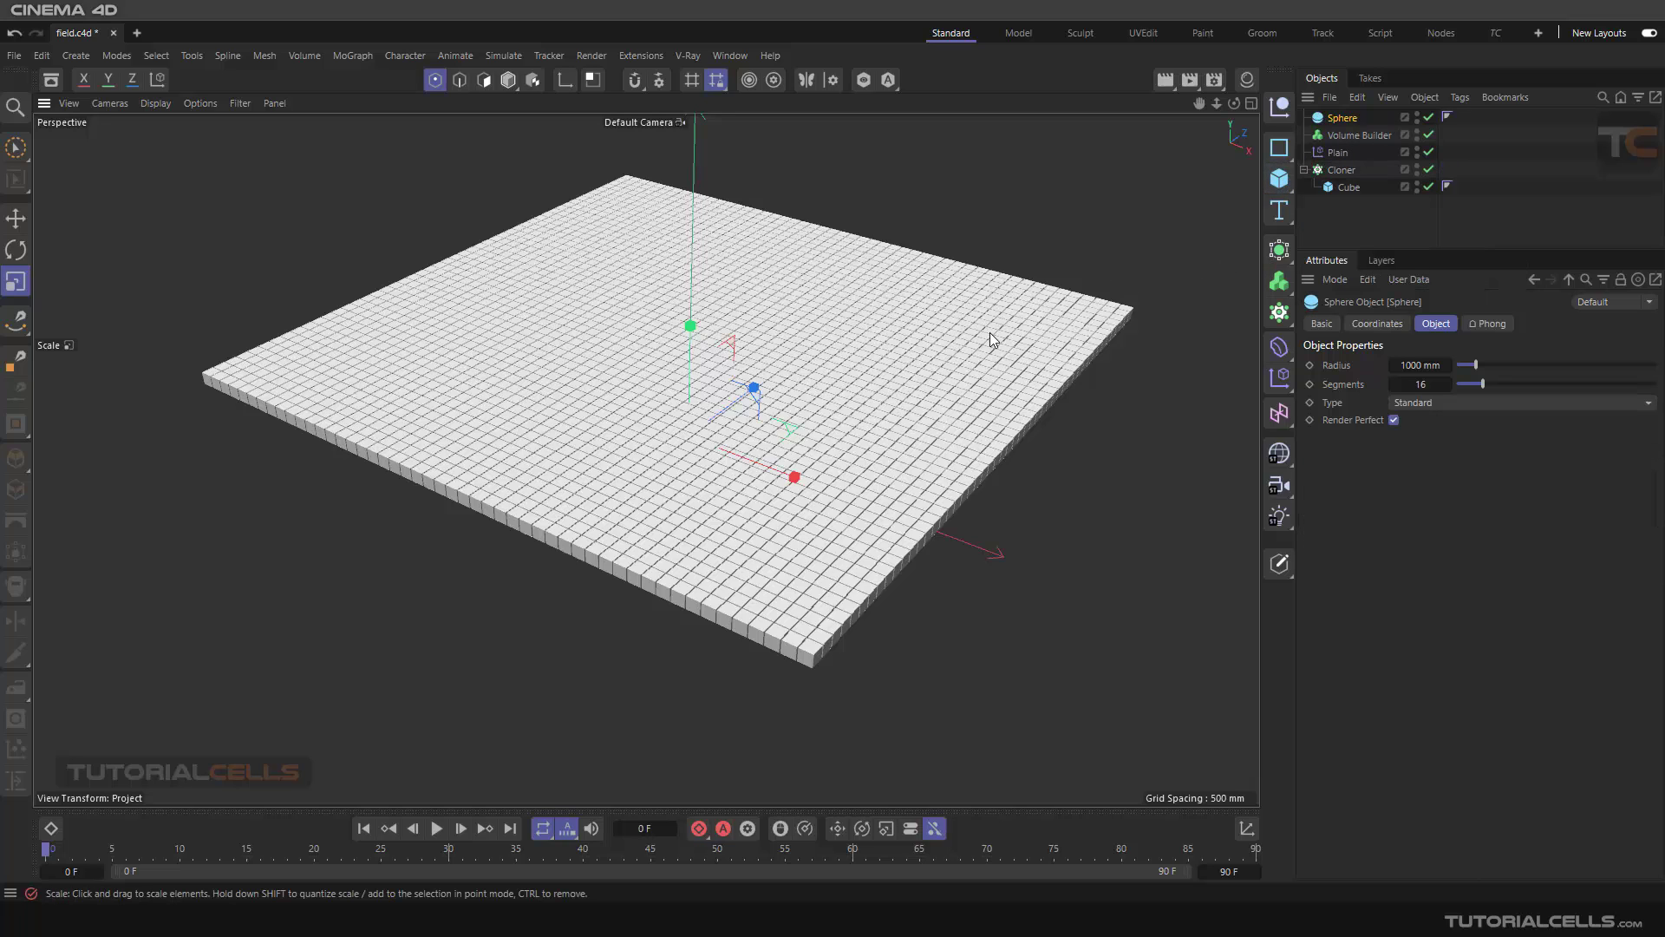
{"action": "right_click_drag", "start_coordinate": [992, 326], "coordinate": [753, 369], "text": "alt"}
{"action": "left_click_drag", "start_coordinate": [753, 369], "coordinate": [715, 469], "text": "alt"}
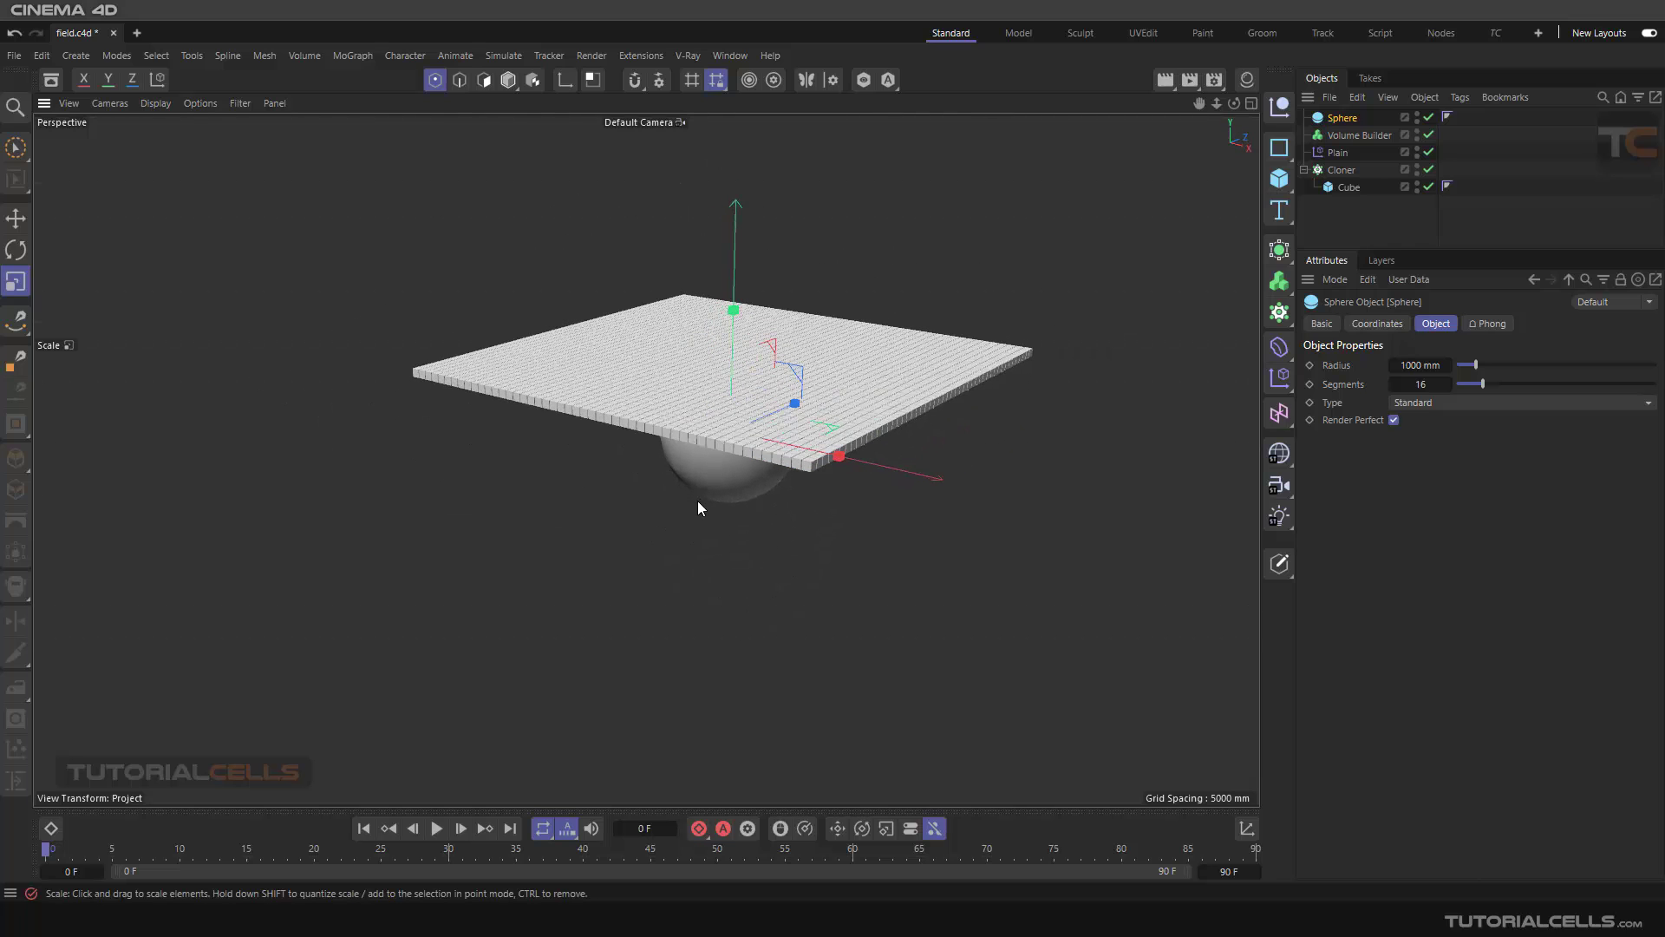
Step: Activate the Move tool and make the Sphere a child of the Volume Builder
{"action": "key", "text": "e"}
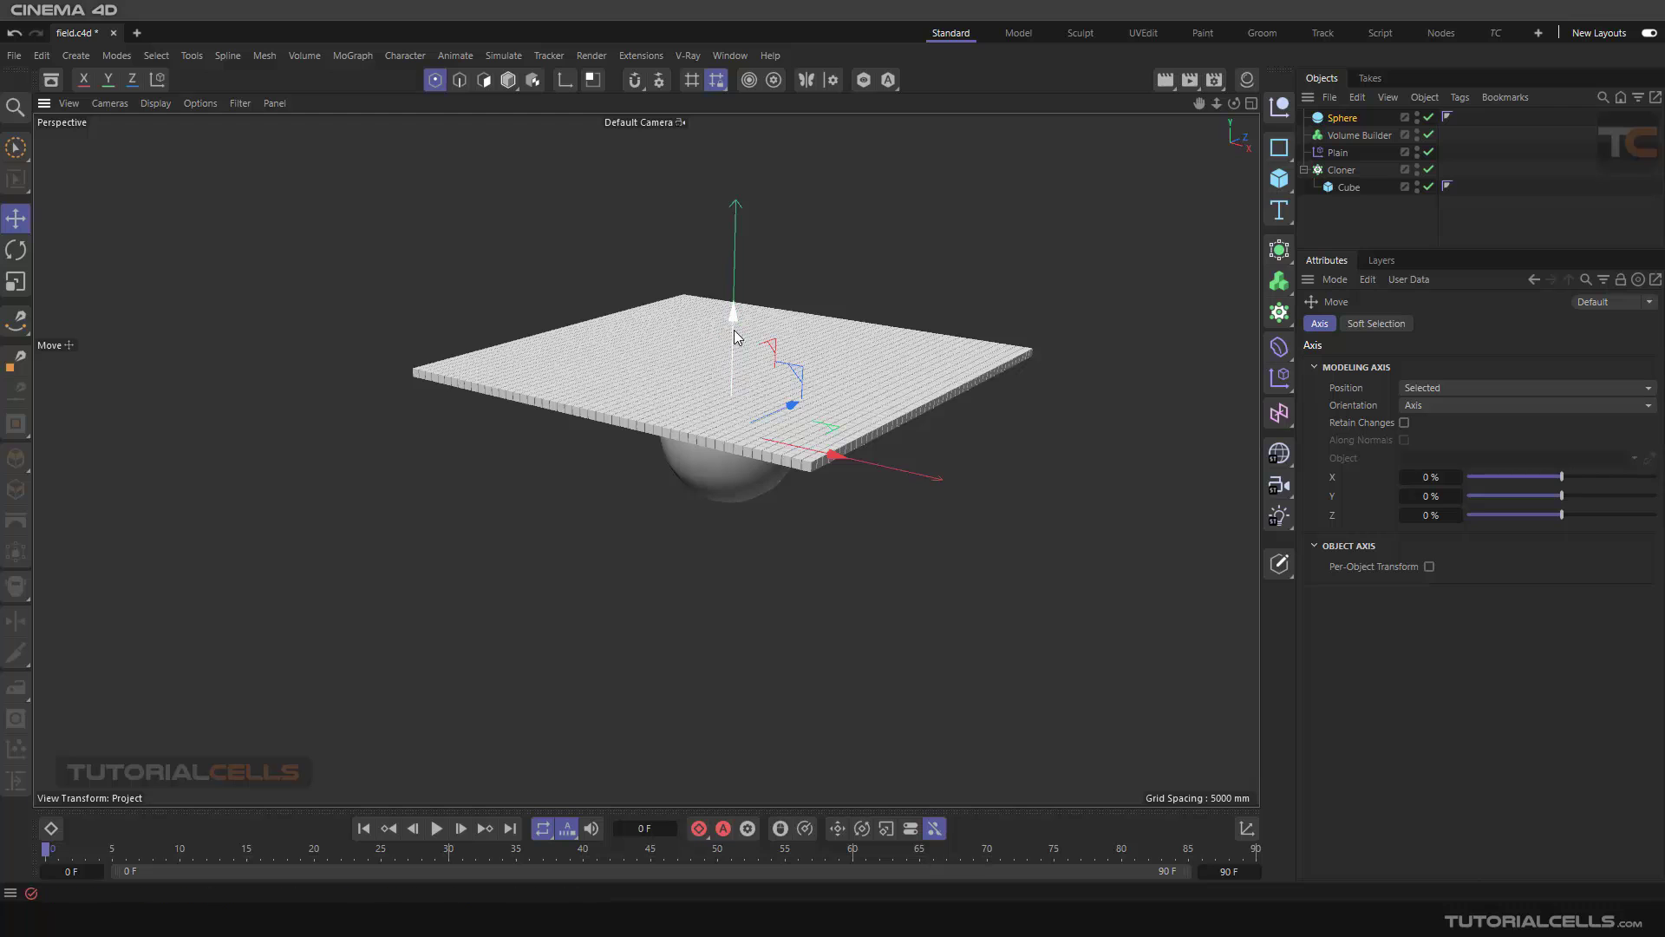
{"action": "left_click", "coordinate": [1342, 119]}
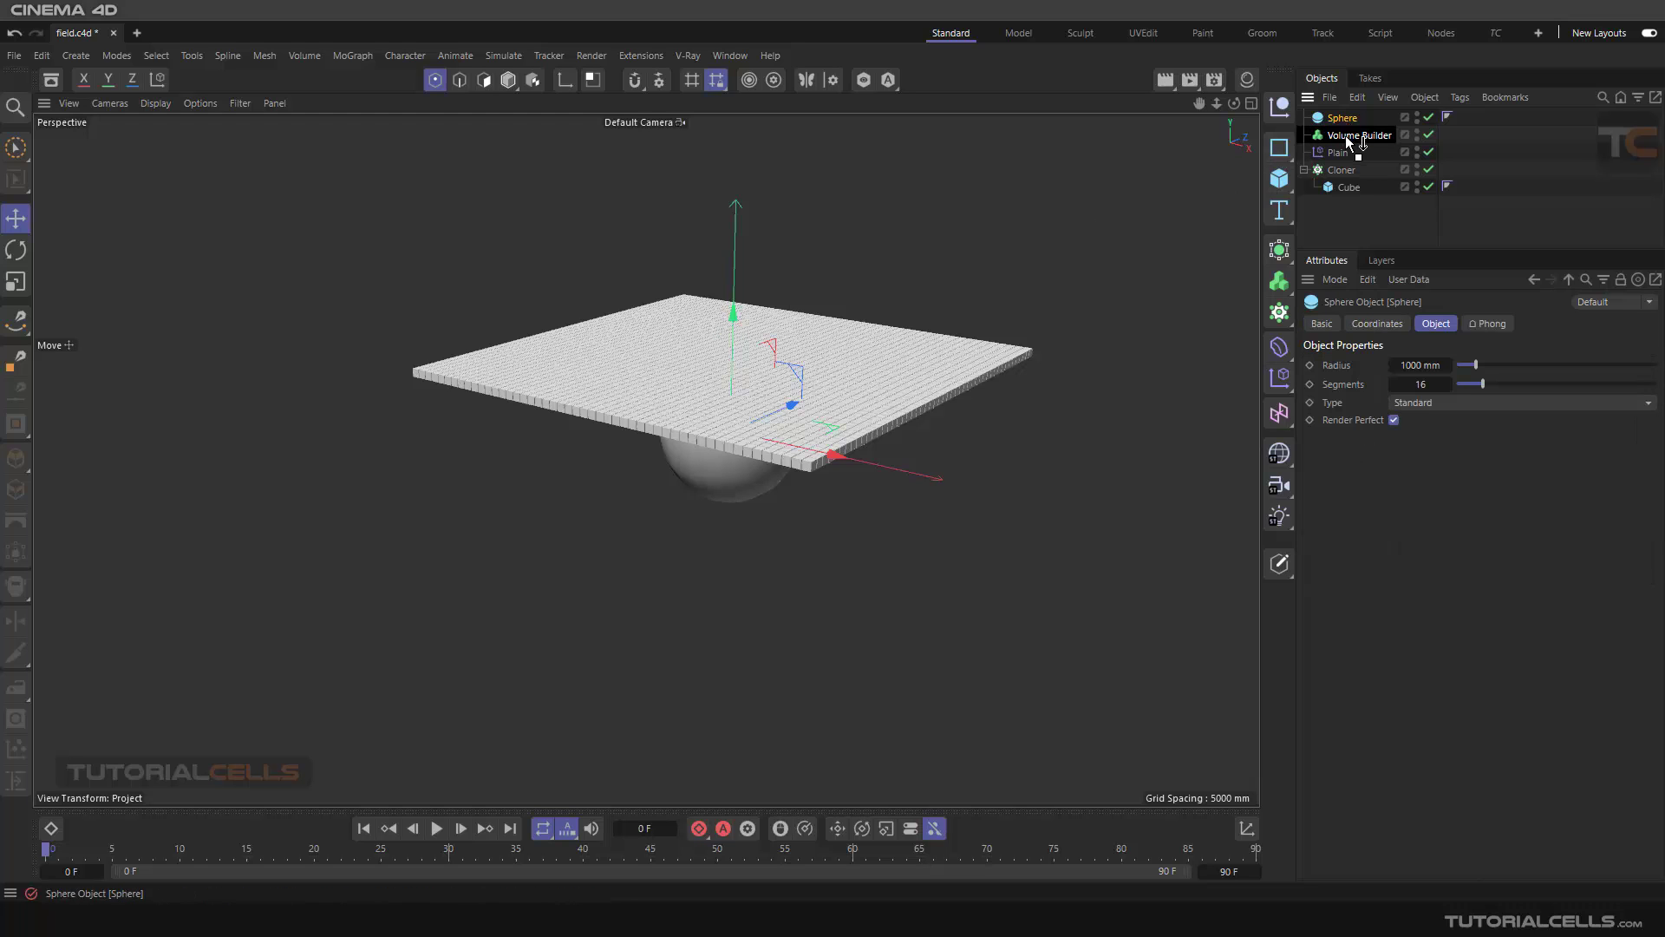
{"action": "left_click_drag", "start_coordinate": [1345, 135], "coordinate": [1345, 135]}
{"action": "scroll", "coordinate": [711, 497], "scroll_direction": "up", "scroll_amount": 5}
{"action": "left_click_drag", "start_coordinate": [718, 496], "coordinate": [785, 498], "text": "alt"}
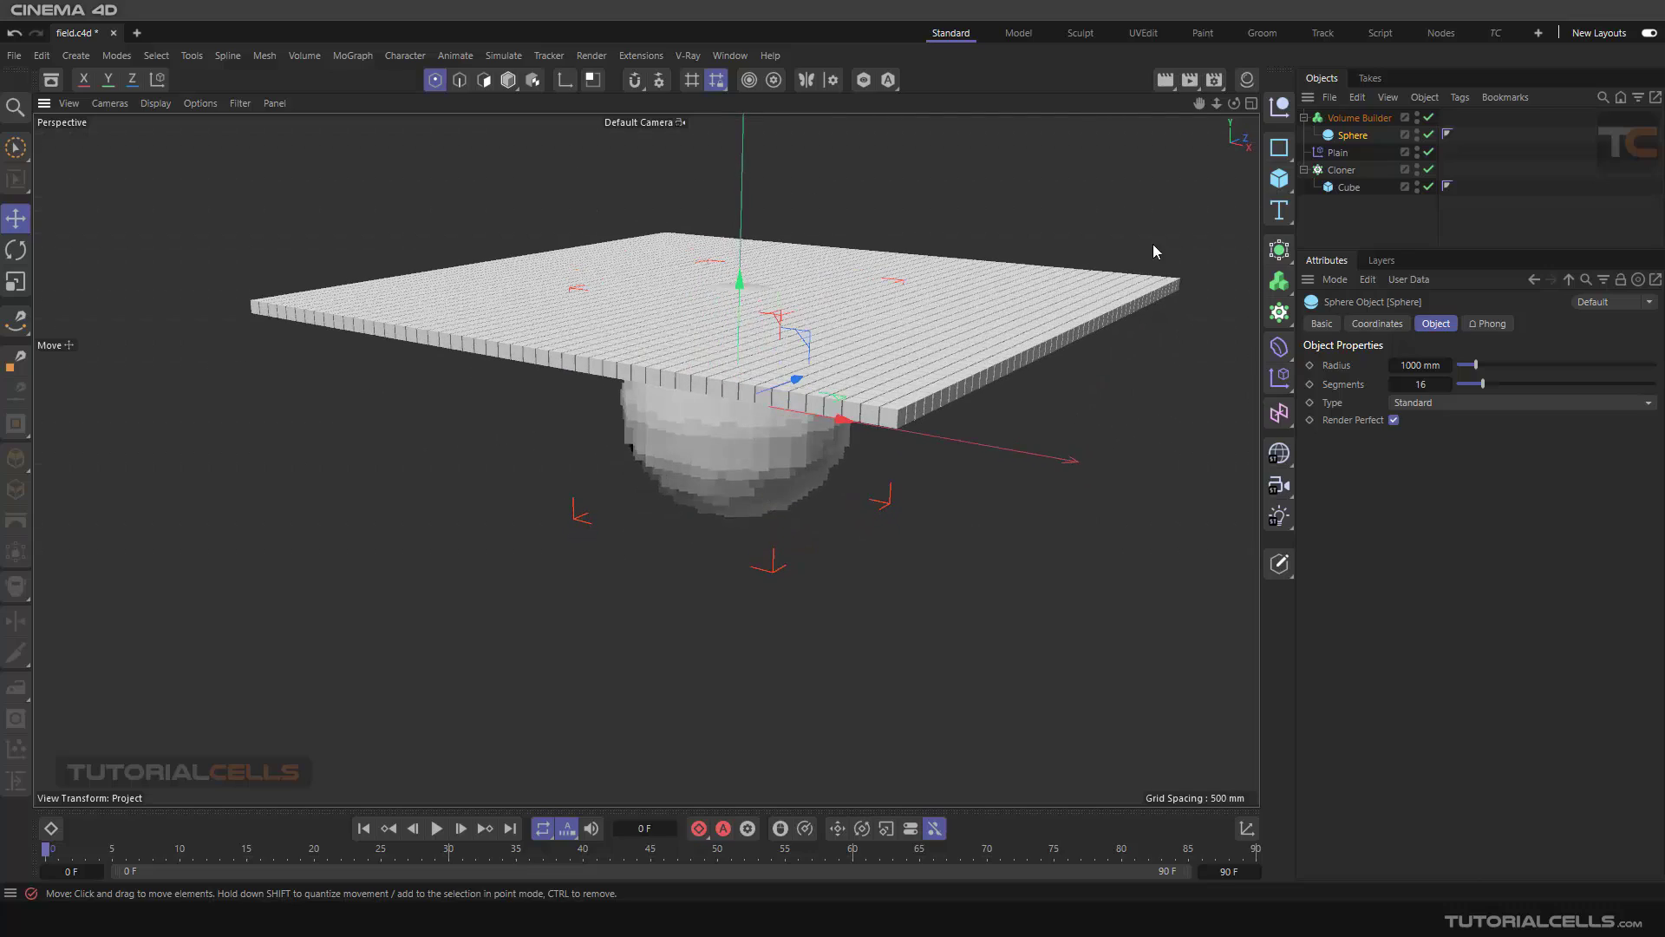
Step: Add the Volume Builder to the Plain effector's field list as a Volume Object
{"action": "left_click", "coordinate": [1358, 118]}
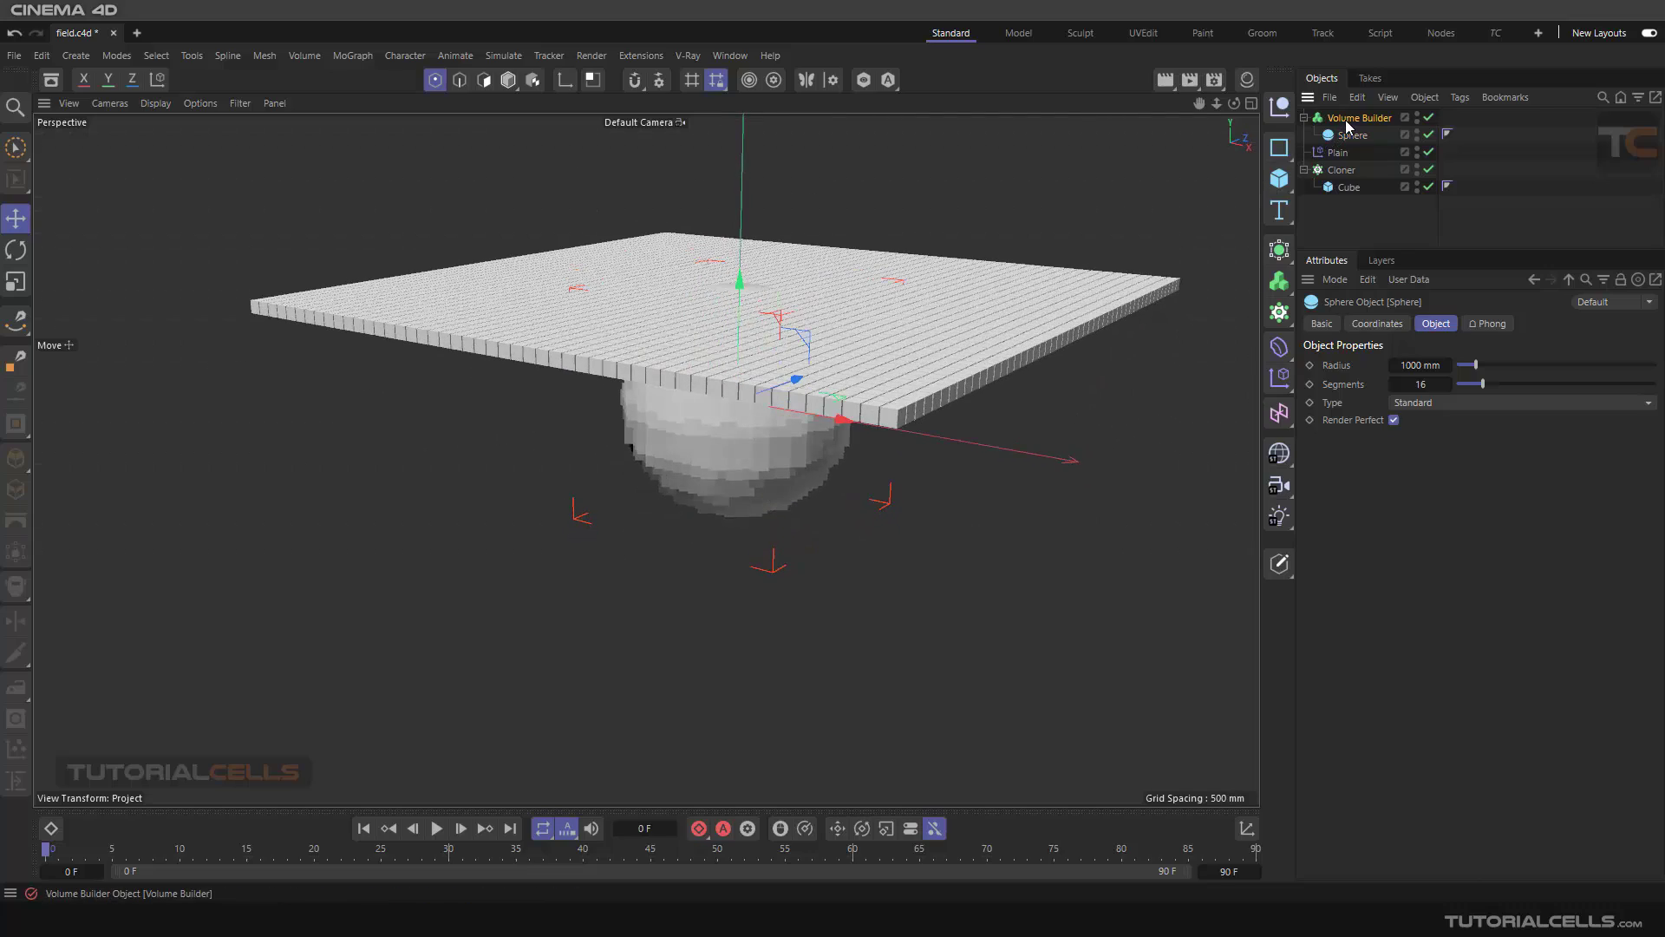
{"action": "left_click", "coordinate": [1353, 170]}
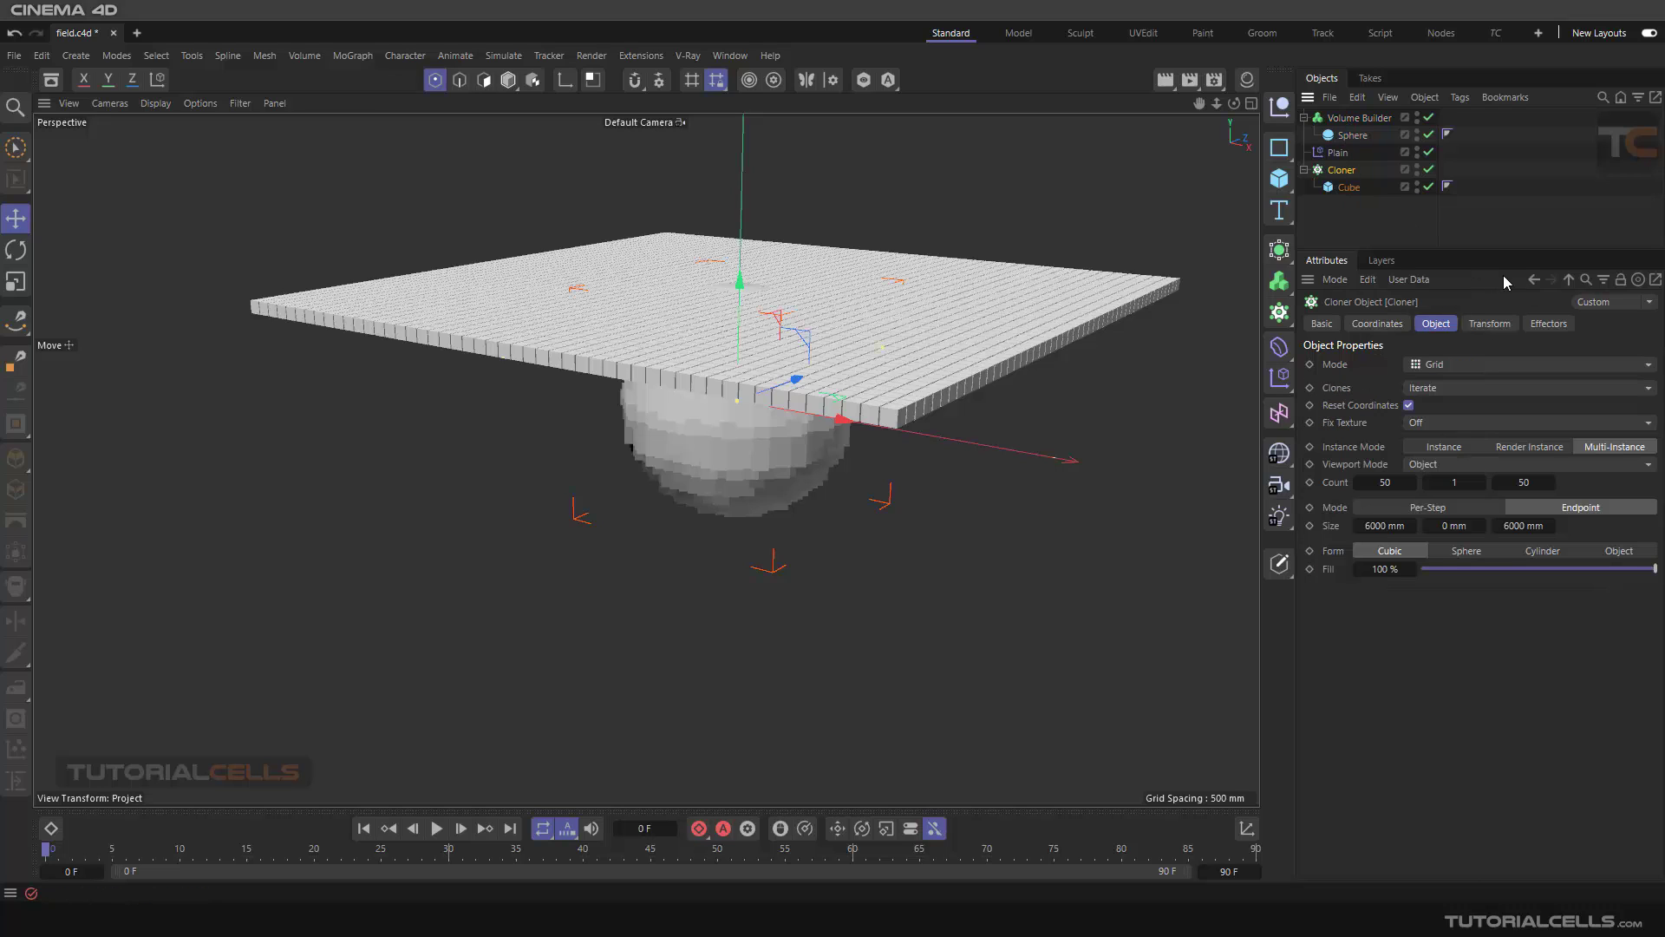
{"action": "left_click", "coordinate": [1346, 153]}
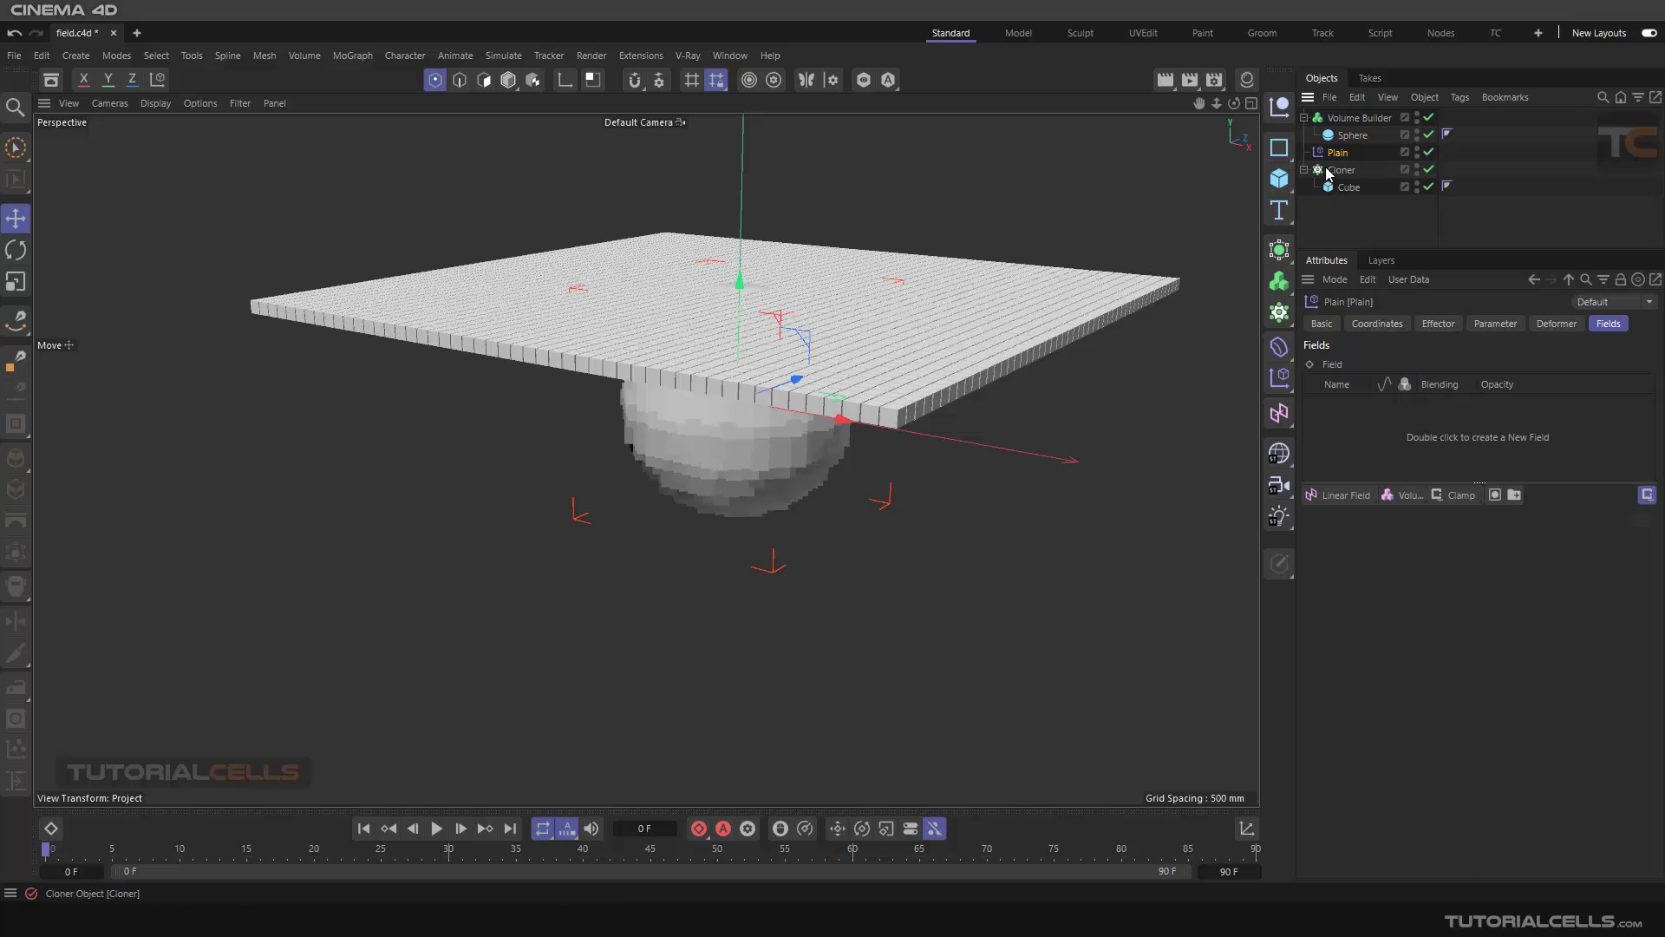
{"action": "left_click_drag", "start_coordinate": [1358, 118], "coordinate": [1409, 441]}
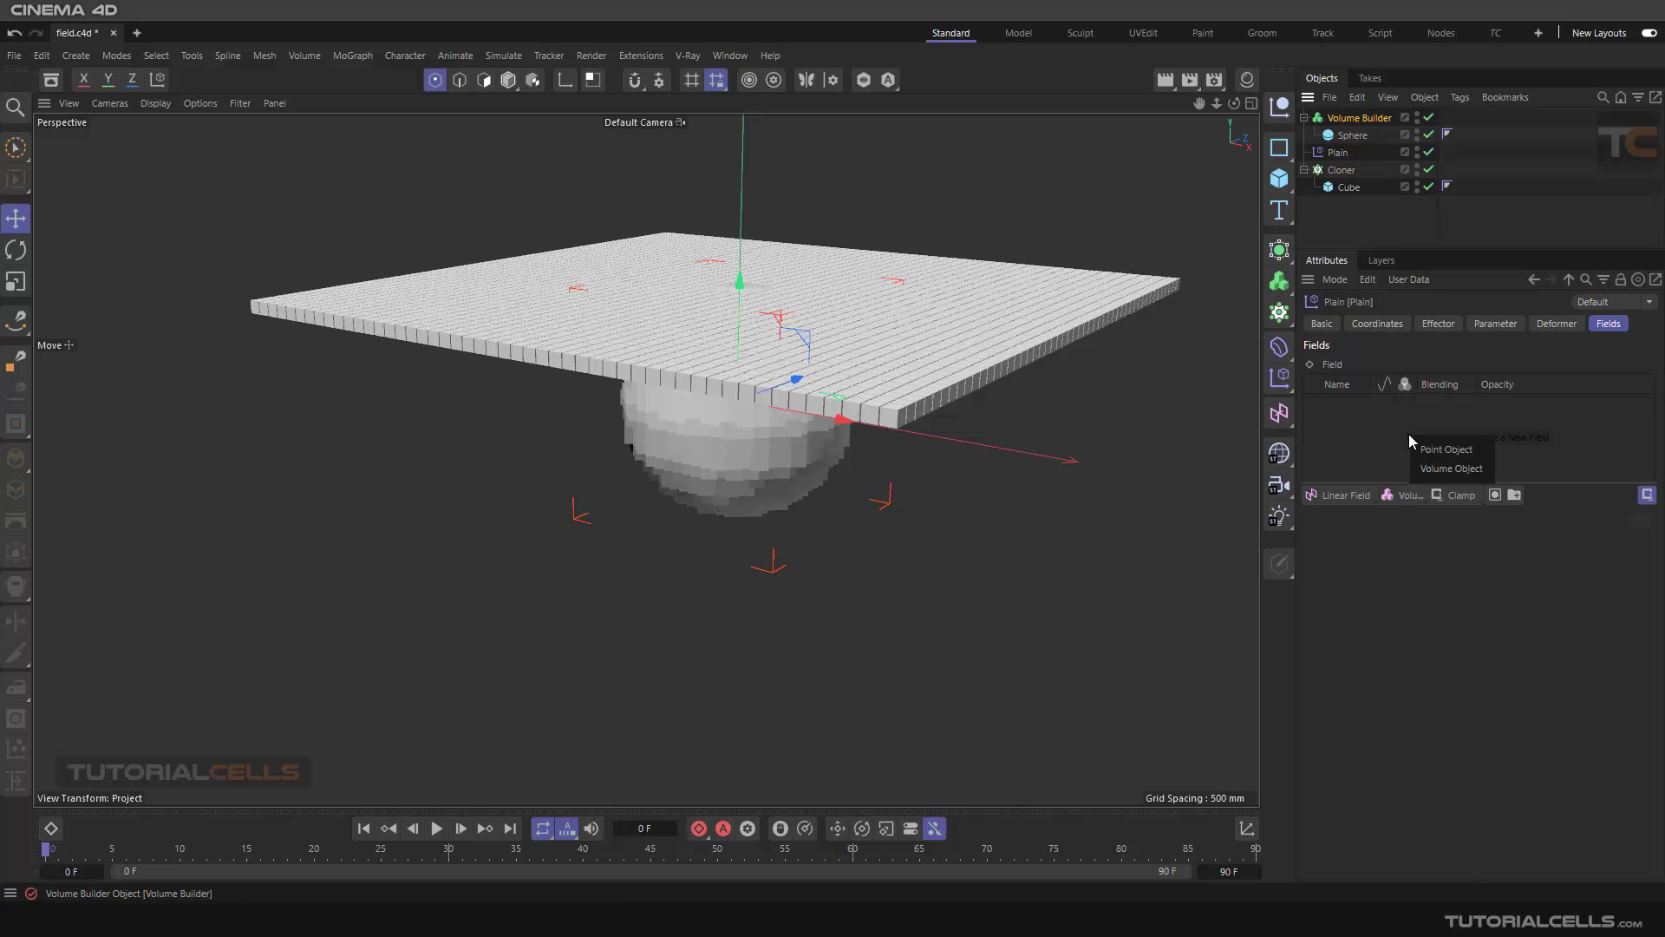
{"action": "left_click", "coordinate": [1442, 470]}
{"action": "left_click_drag", "start_coordinate": [802, 326], "coordinate": [821, 371], "text": "alt"}
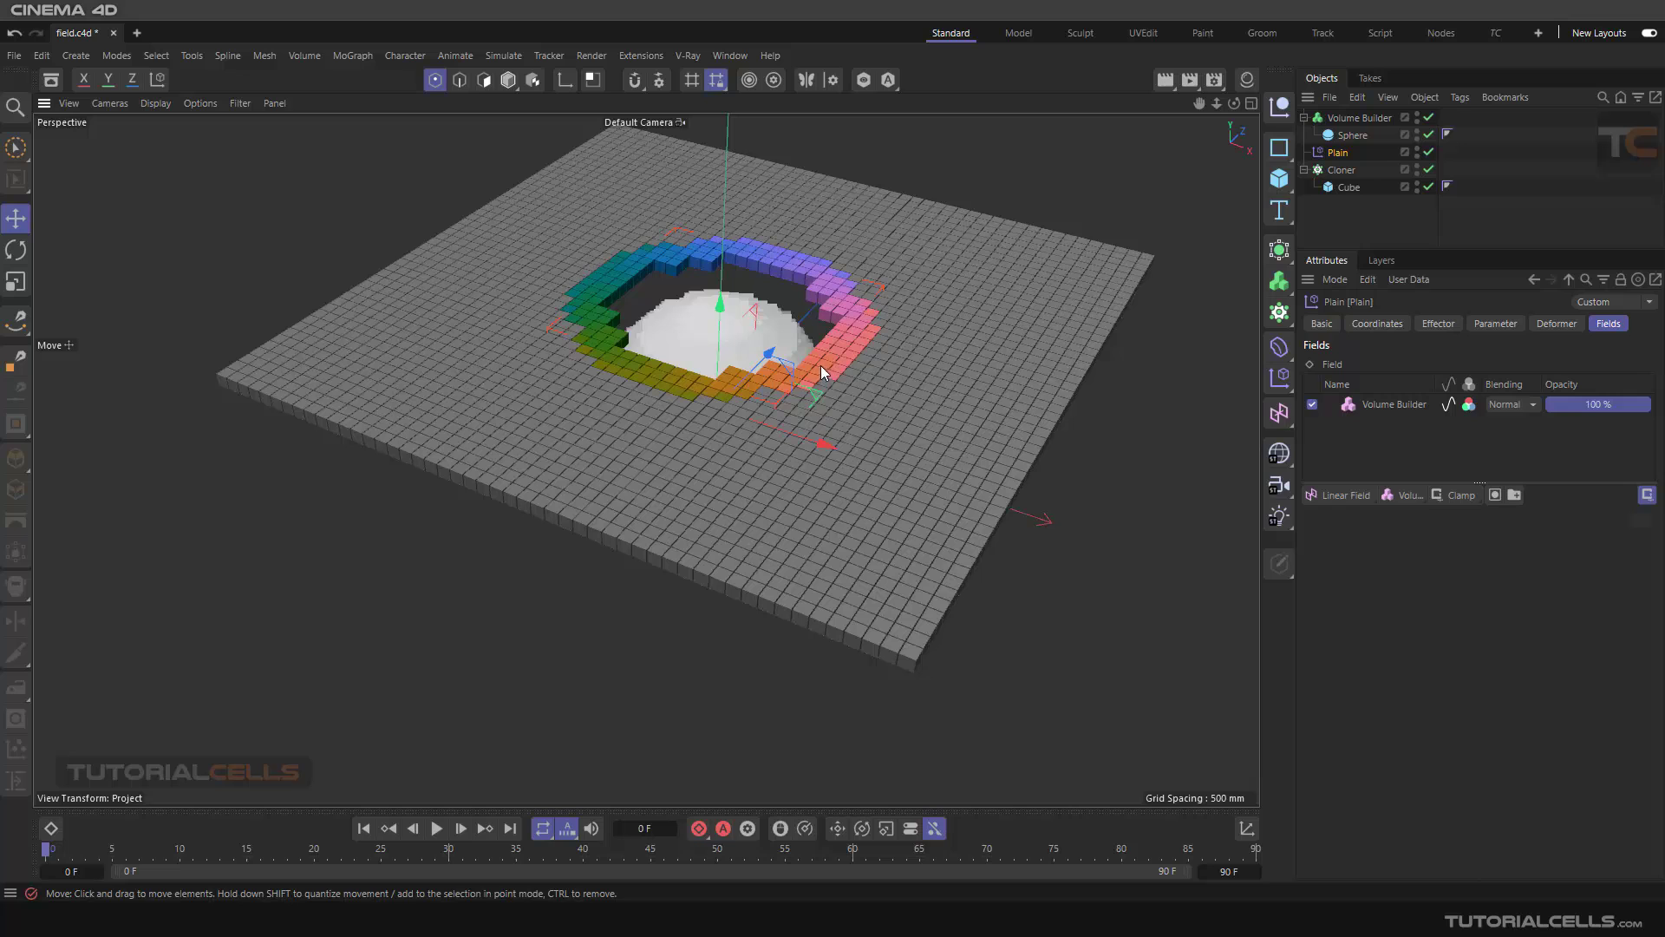
Step: Toggle the value and colour channels of the Volume Builder field layer off and back on
{"action": "left_click", "coordinate": [1448, 405]}
{"action": "left_click", "coordinate": [1447, 406]}
{"action": "left_click", "coordinate": [1468, 404]}
{"action": "left_click", "coordinate": [1469, 405]}
{"action": "mouse_move", "coordinate": [904, 423]}
{"action": "left_mouse_down", "text": "alt"}
{"action": "mouse_move", "coordinate": [876, 301]}
{"action": "mouse_move", "coordinate": [878, 387]}
{"action": "mouse_move", "coordinate": [897, 399]}
{"action": "left_mouse_up", "text": "alt"}
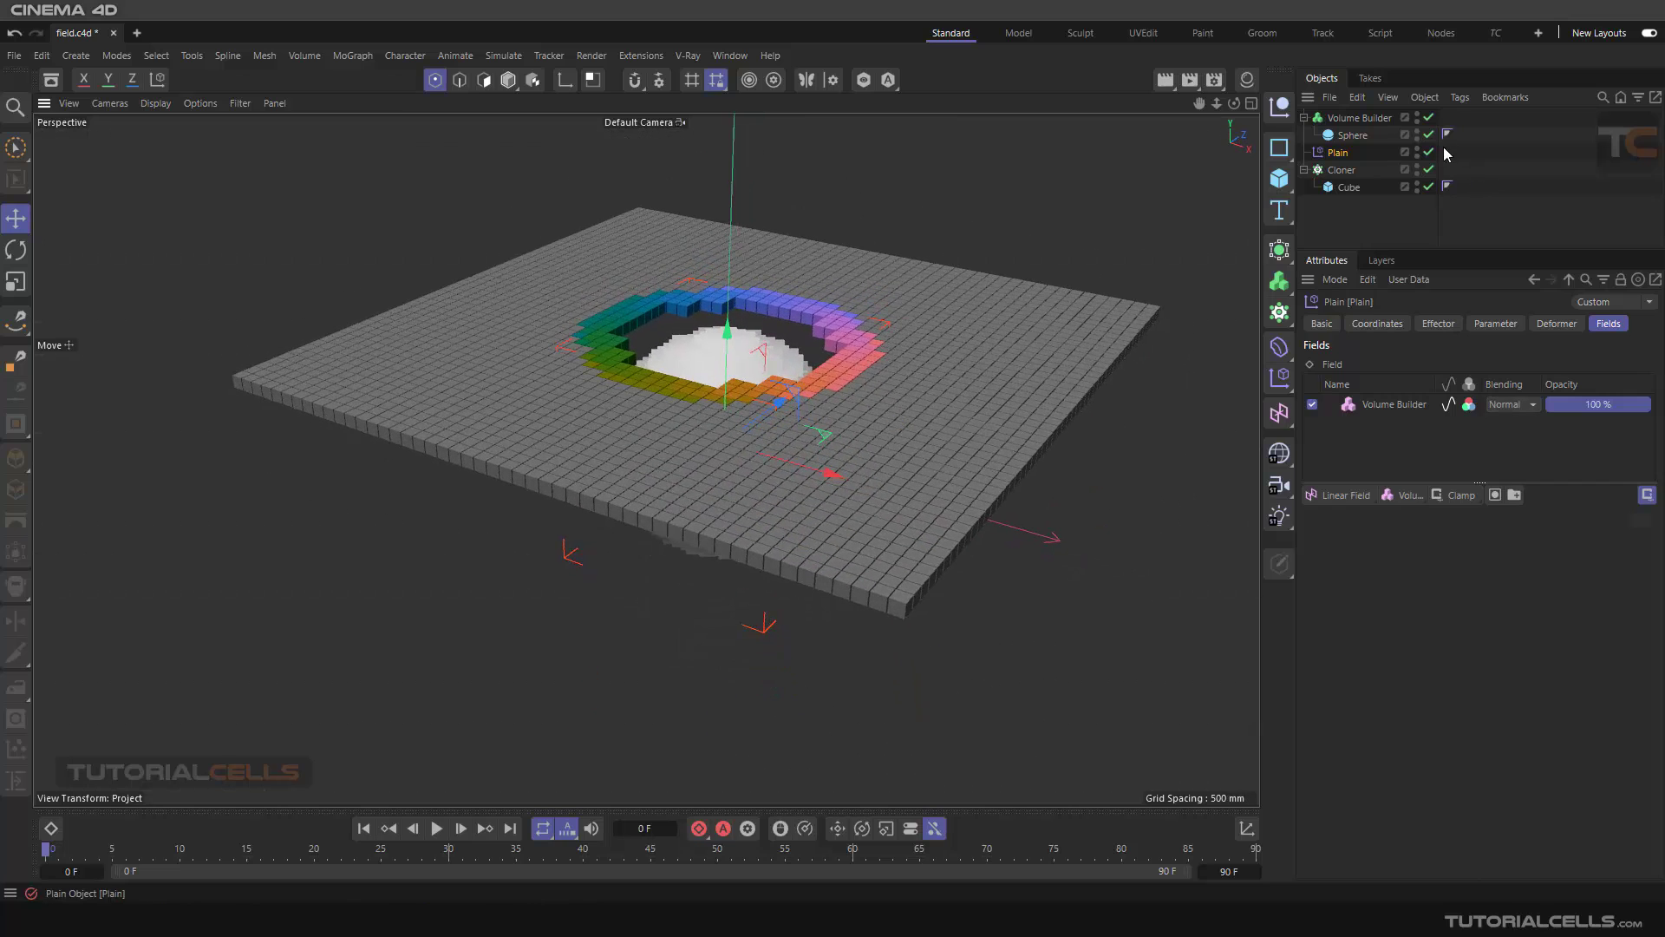
Step: Hide the Volume Builder in the viewport and renderer, and raise it along the Y axis
{"action": "left_click", "coordinate": [1416, 114]}
{"action": "left_click", "coordinate": [1417, 114]}
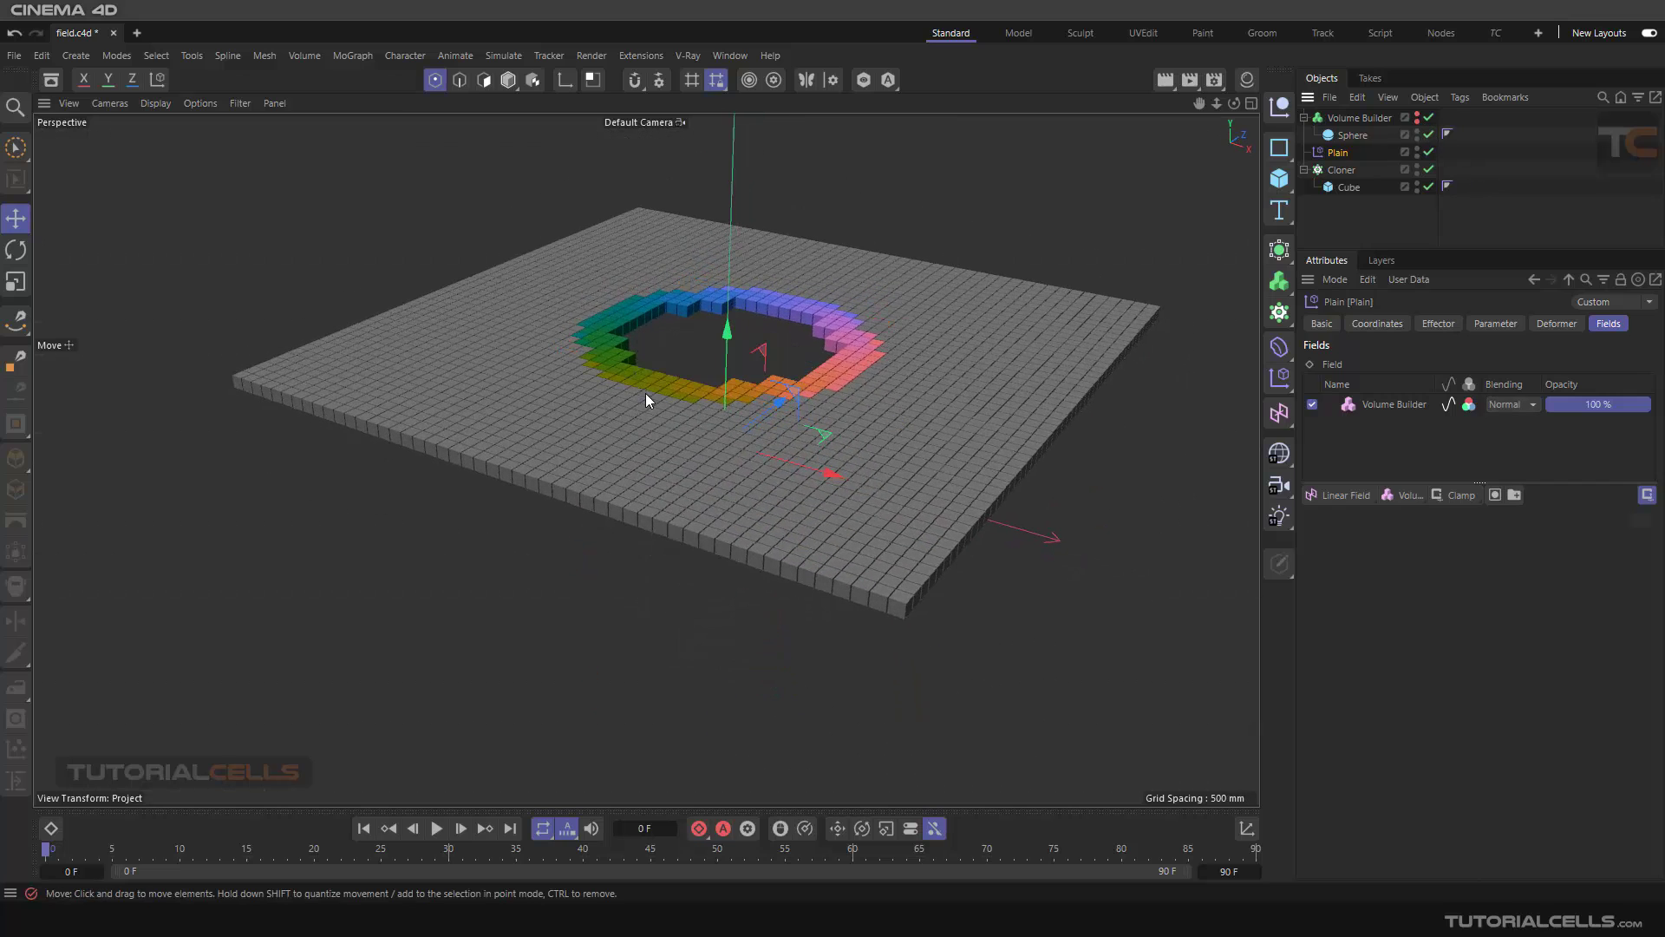
{"action": "left_click", "coordinate": [1355, 118]}
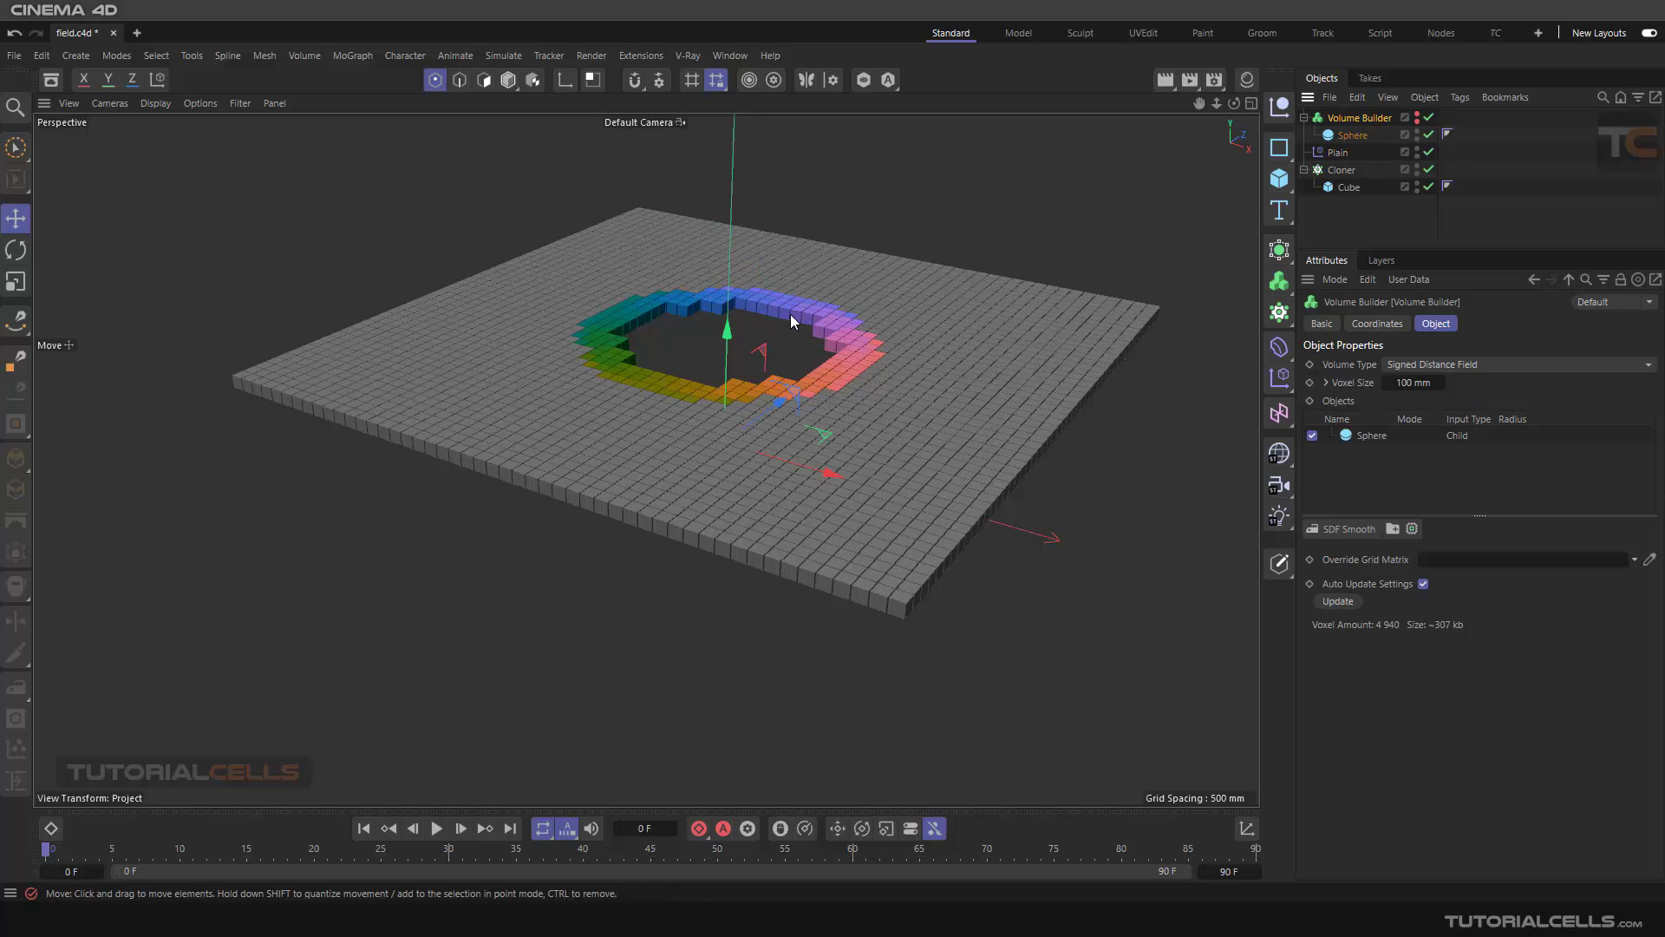
{"action": "left_click_drag", "start_coordinate": [732, 333], "coordinate": [746, 261]}
Step: Reselect the Plain effector and compare its volume field's effect with a channel switched off and back on
{"action": "left_click", "coordinate": [1340, 154]}
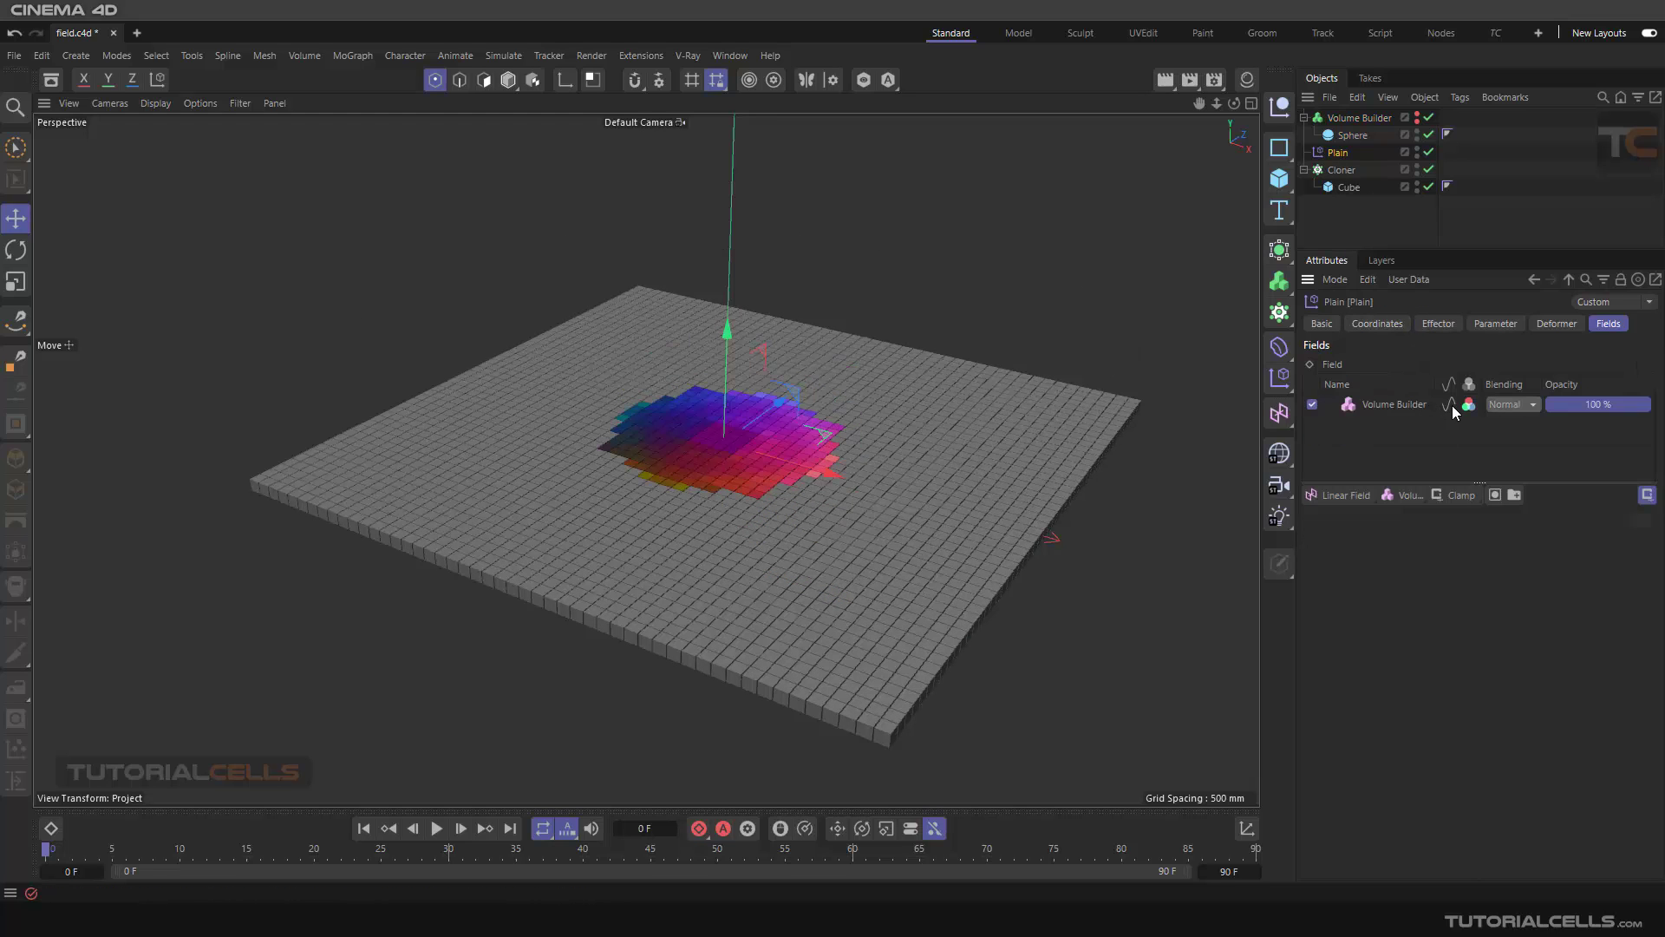
{"action": "left_click", "coordinate": [1467, 406]}
{"action": "left_click", "coordinate": [1467, 406]}
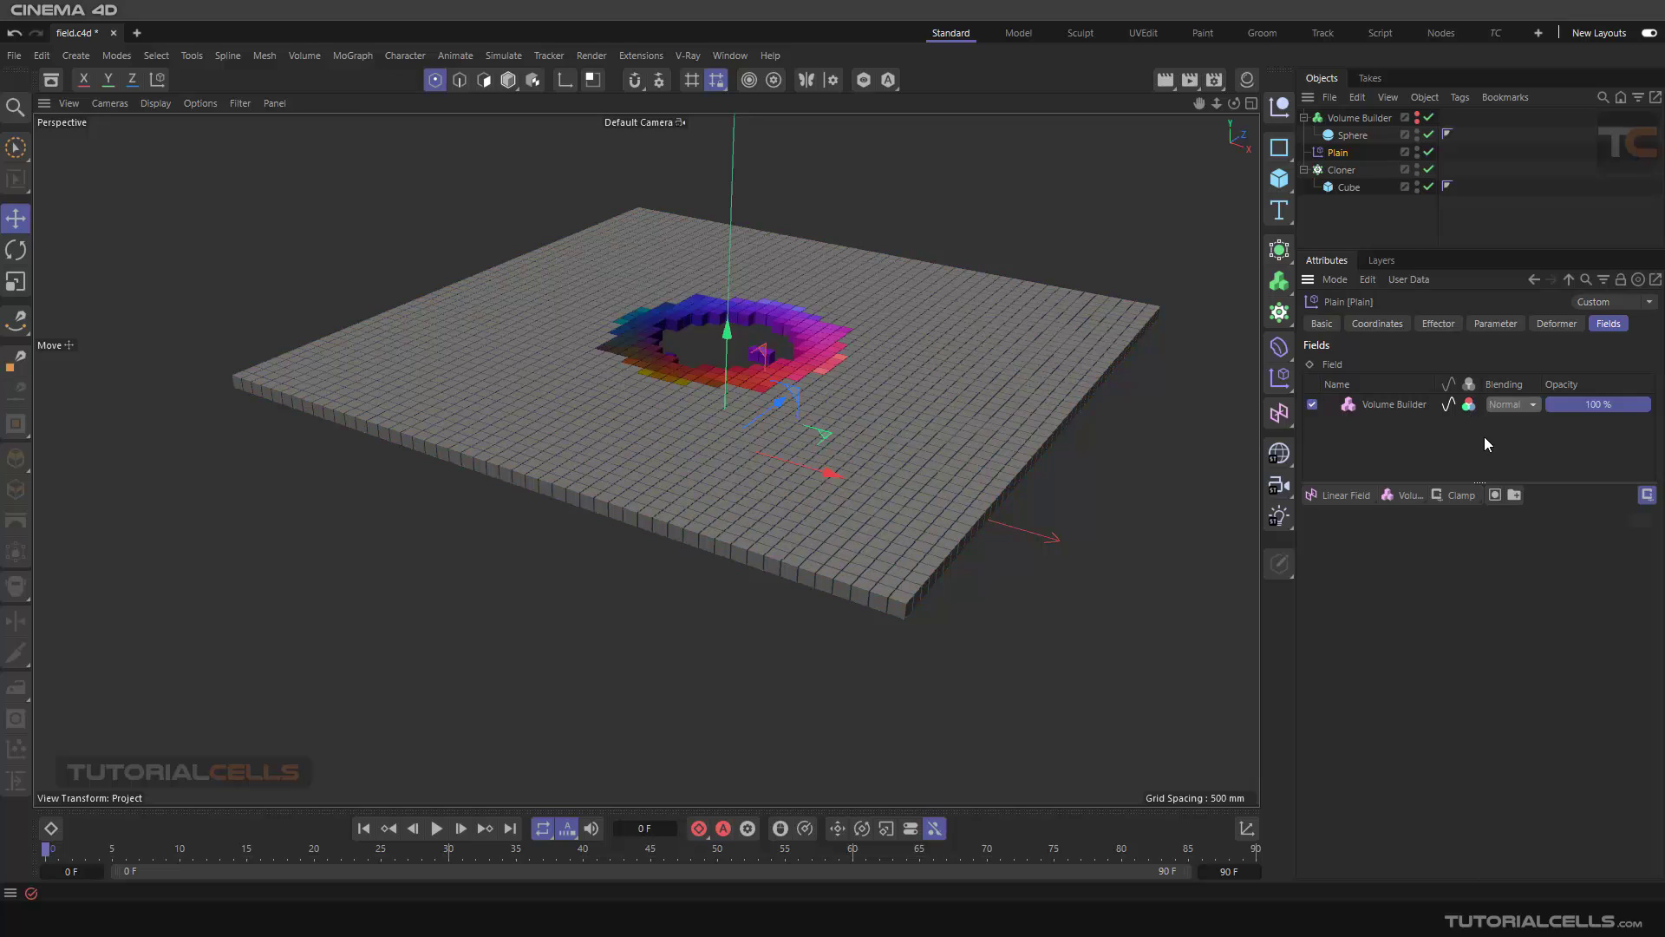
Step: Disable value clamping in the Plain effector's fields and examine how the clones are displaced
{"action": "left_click", "coordinate": [1646, 494]}
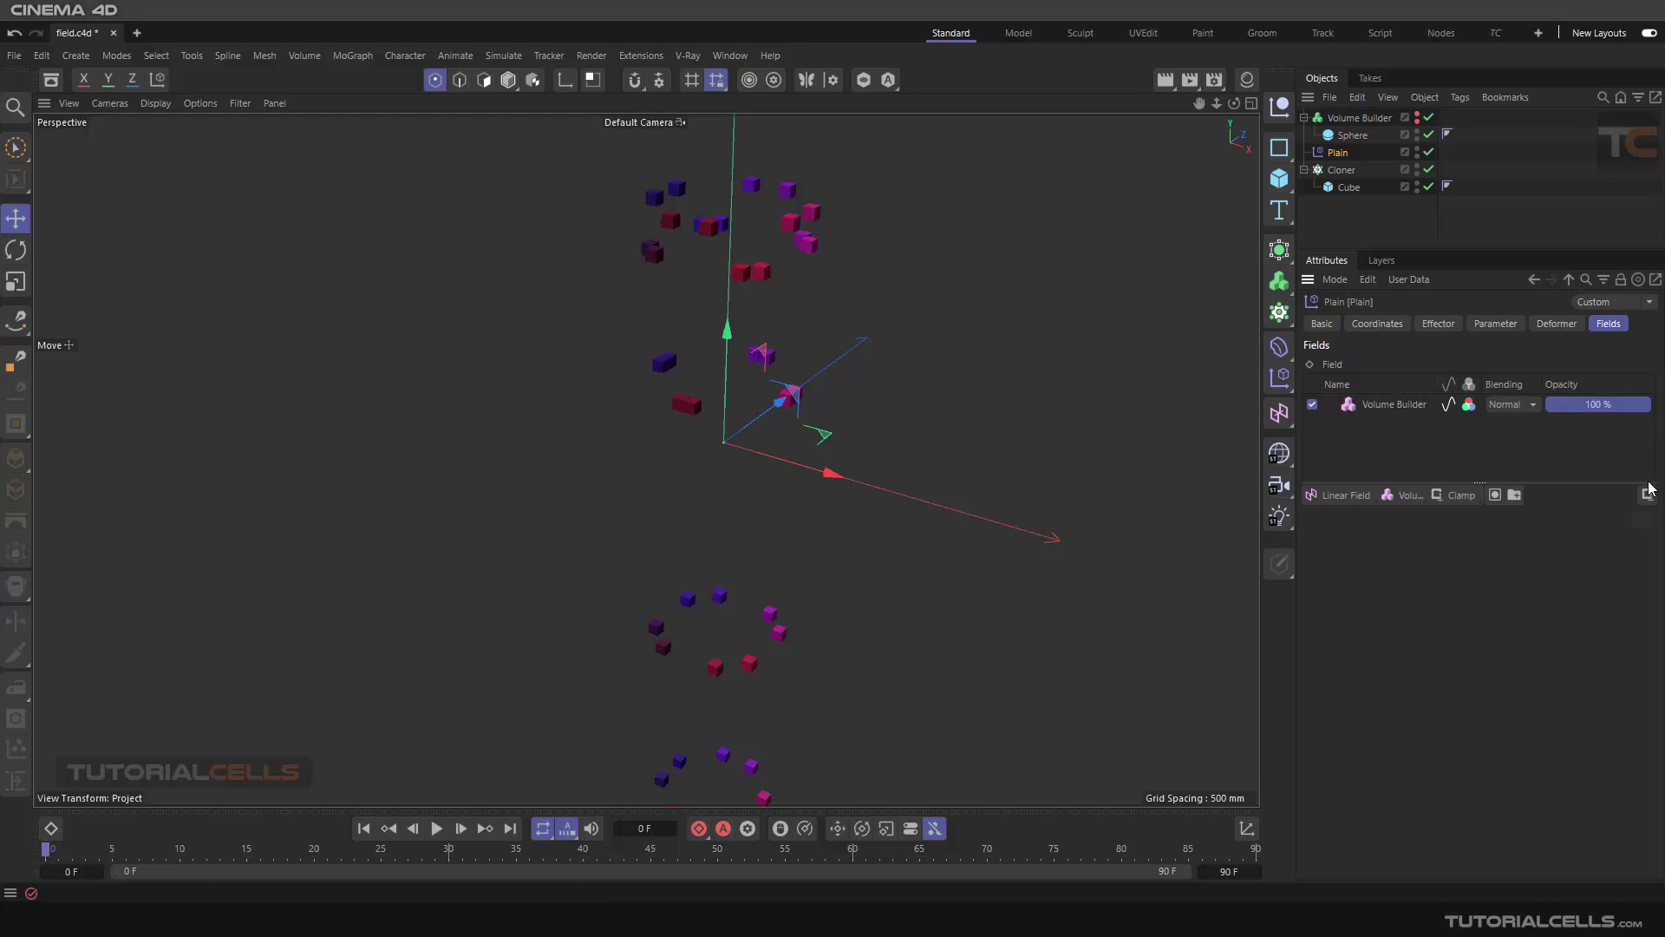
{"action": "scroll", "coordinate": [710, 457], "scroll_direction": "down", "scroll_amount": 10}
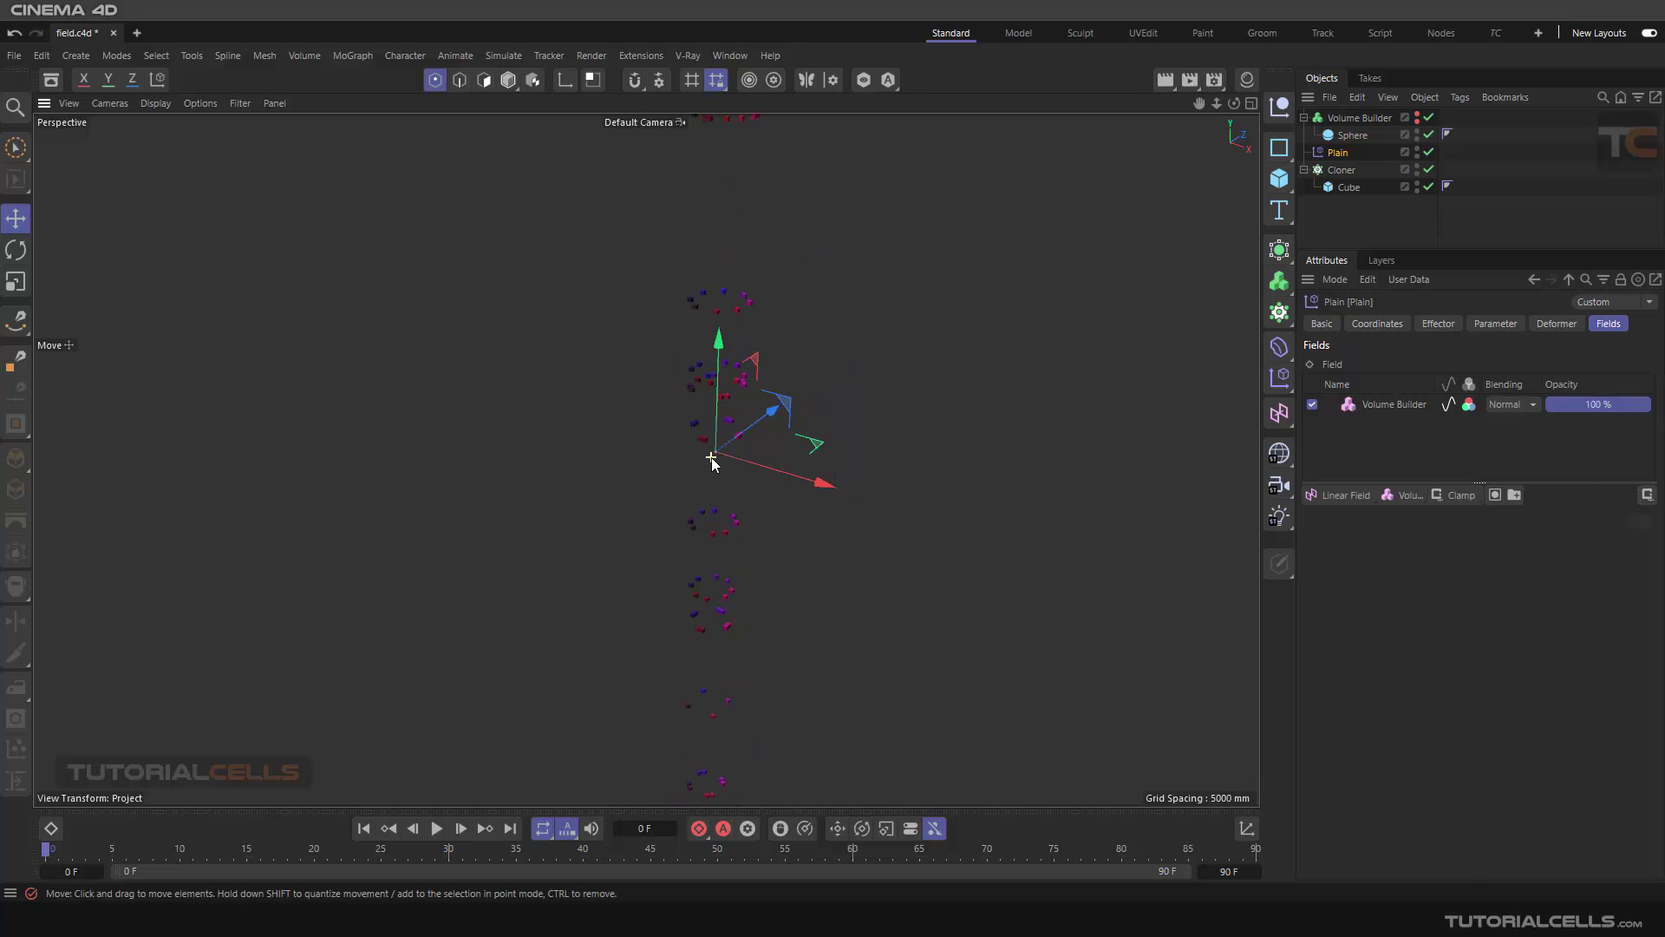
{"action": "mouse_move", "coordinate": [720, 334]}
{"action": "left_mouse_down", "text": "alt"}
{"action": "mouse_move", "coordinate": [719, 226]}
{"action": "mouse_move", "coordinate": [696, 465]}
{"action": "mouse_move", "coordinate": [709, 548]}
{"action": "left_mouse_up", "text": "alt"}
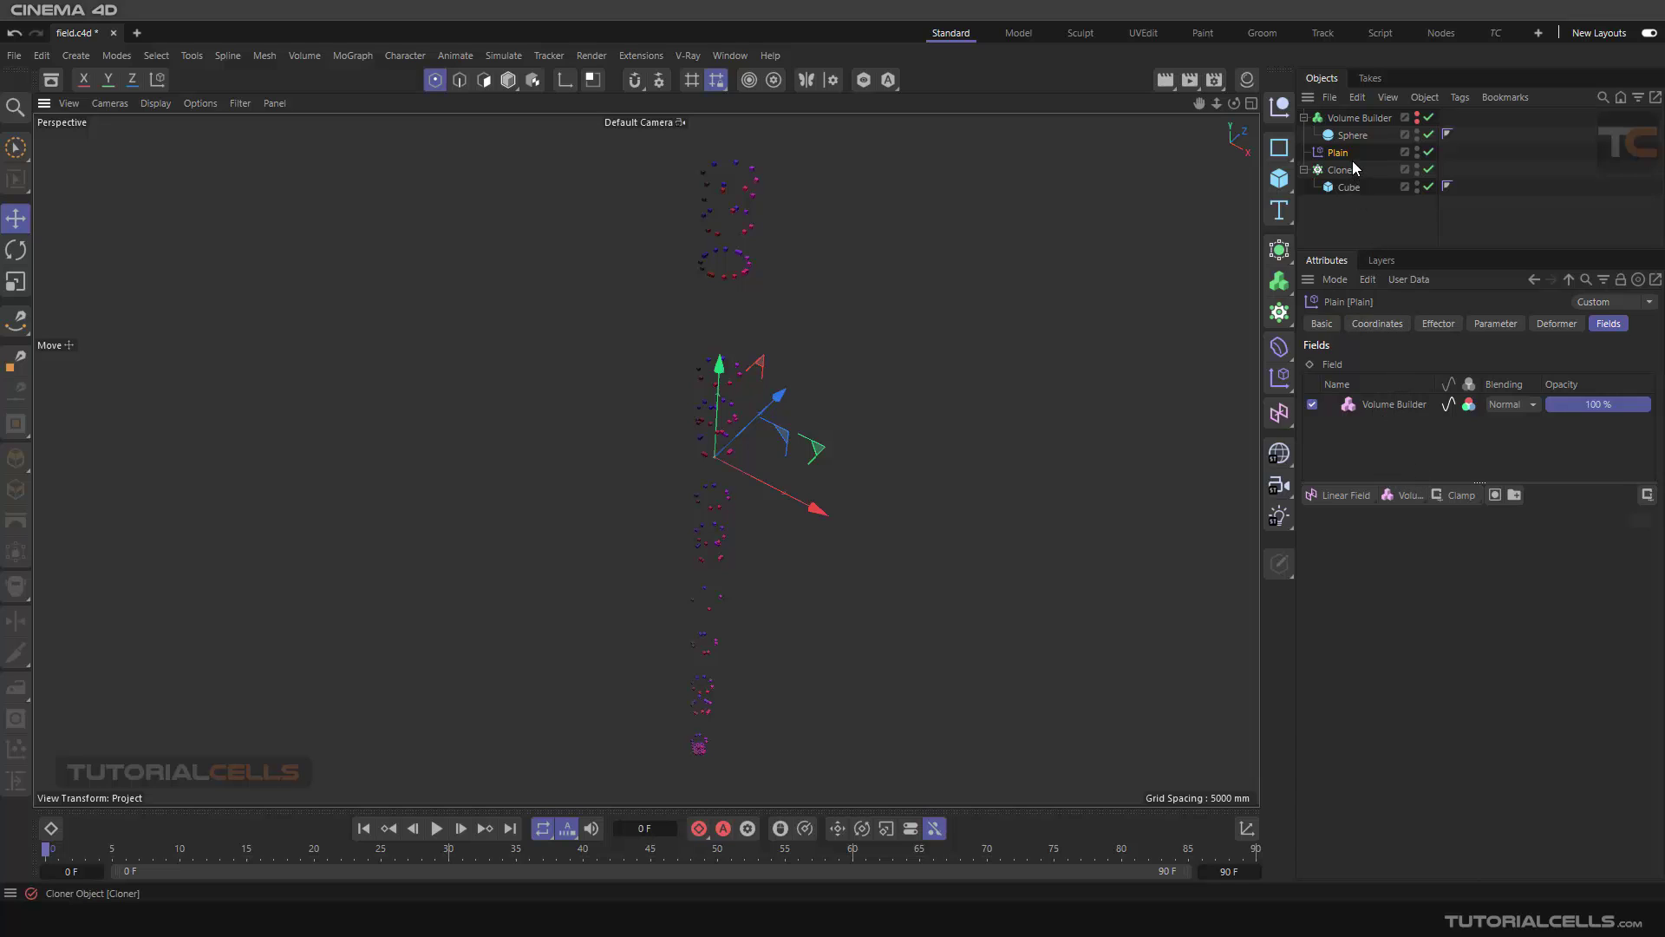
Step: Set the Plain effector's Y position offset to 10 mm and examine the displaced clones
{"action": "left_click", "coordinate": [1488, 323]}
{"action": "double_click", "coordinate": [1440, 461]}
{"action": "type", "text": "10"}
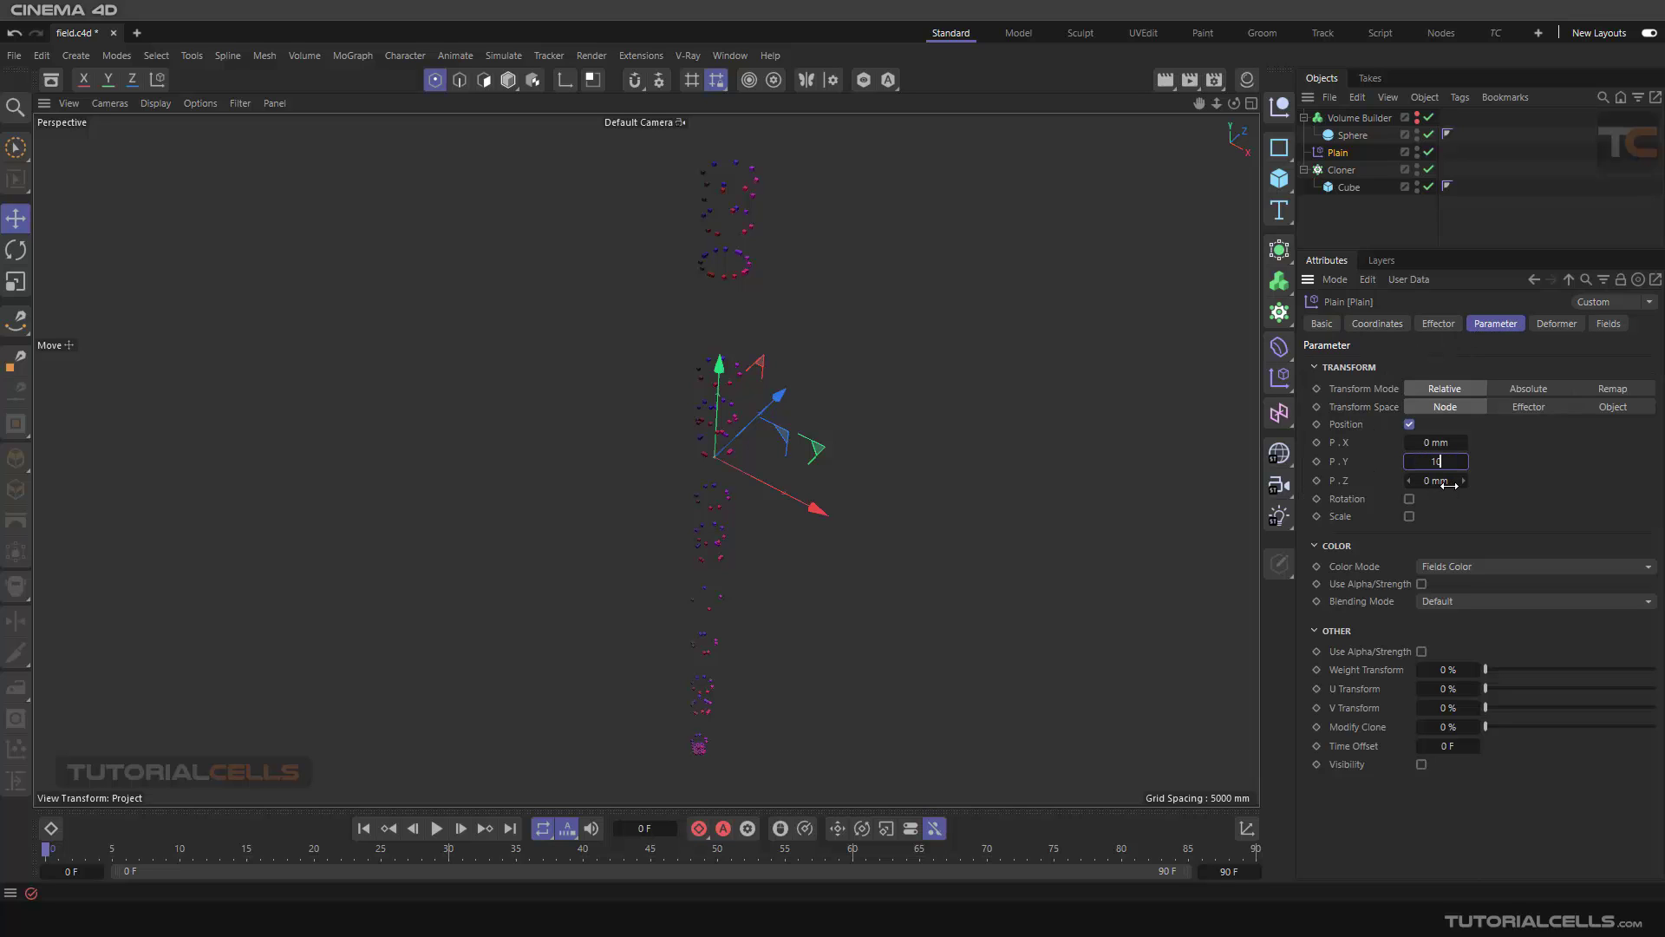
{"action": "key", "text": "Return"}
{"action": "scroll", "coordinate": [741, 465], "scroll_direction": "up", "scroll_amount": 6}
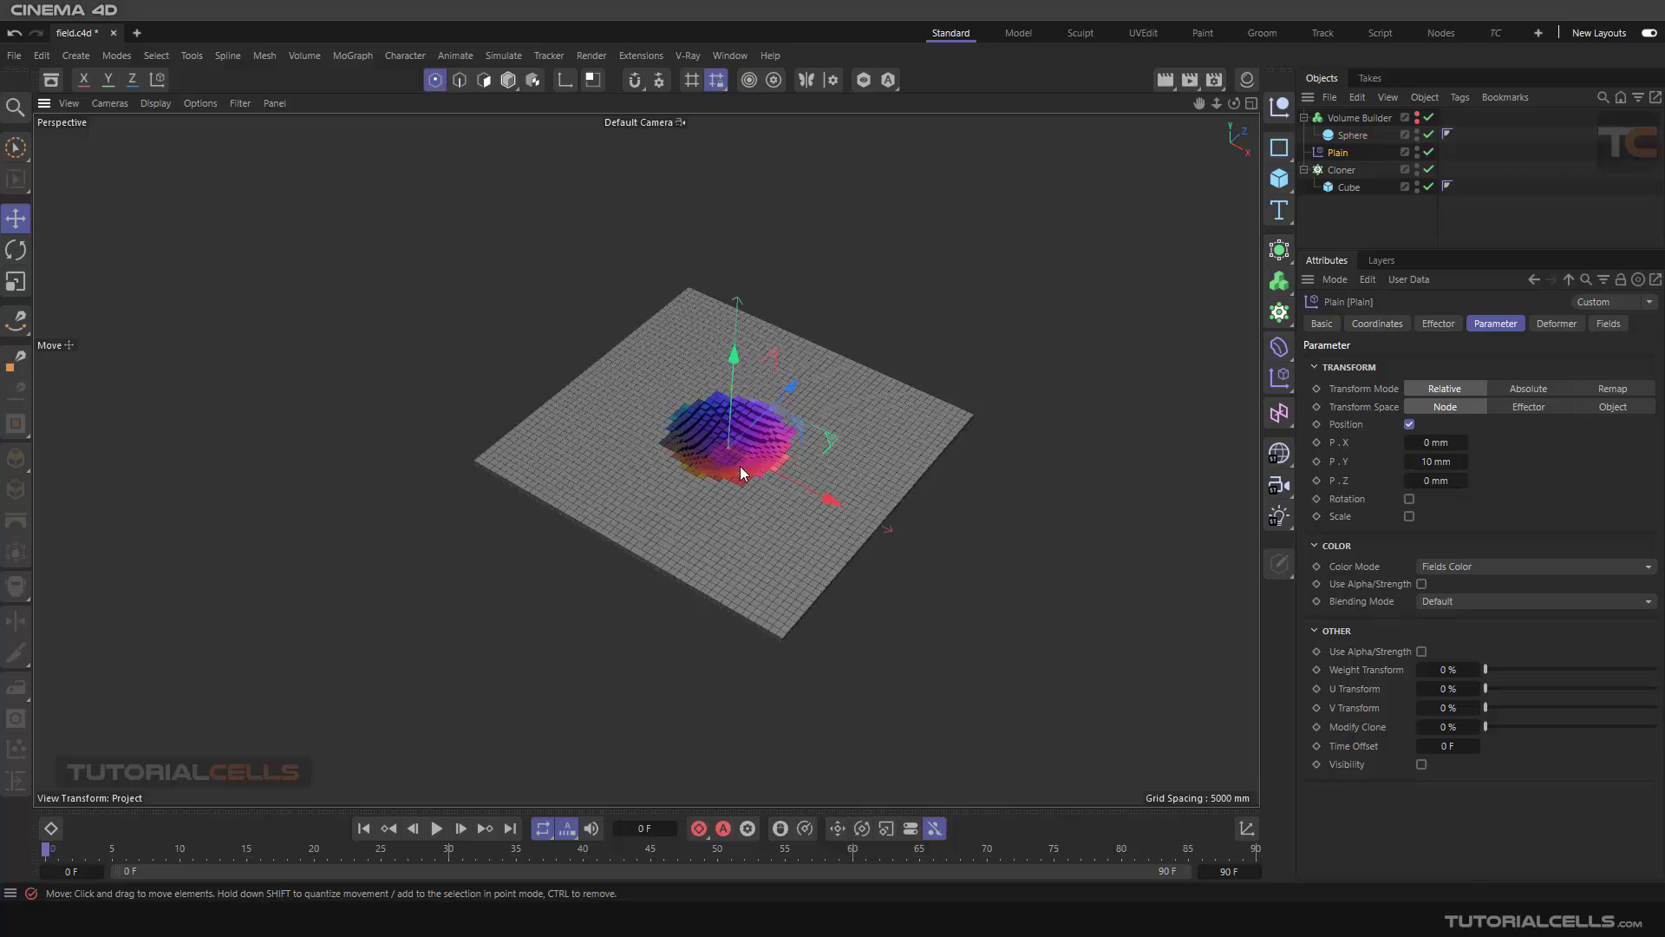
{"action": "mouse_move", "coordinate": [740, 466]}
{"action": "left_mouse_down", "text": "alt"}
{"action": "mouse_move", "coordinate": [741, 262]}
{"action": "mouse_move", "coordinate": [730, 419]}
{"action": "mouse_move", "coordinate": [761, 450]}
{"action": "left_mouse_up", "text": "alt"}
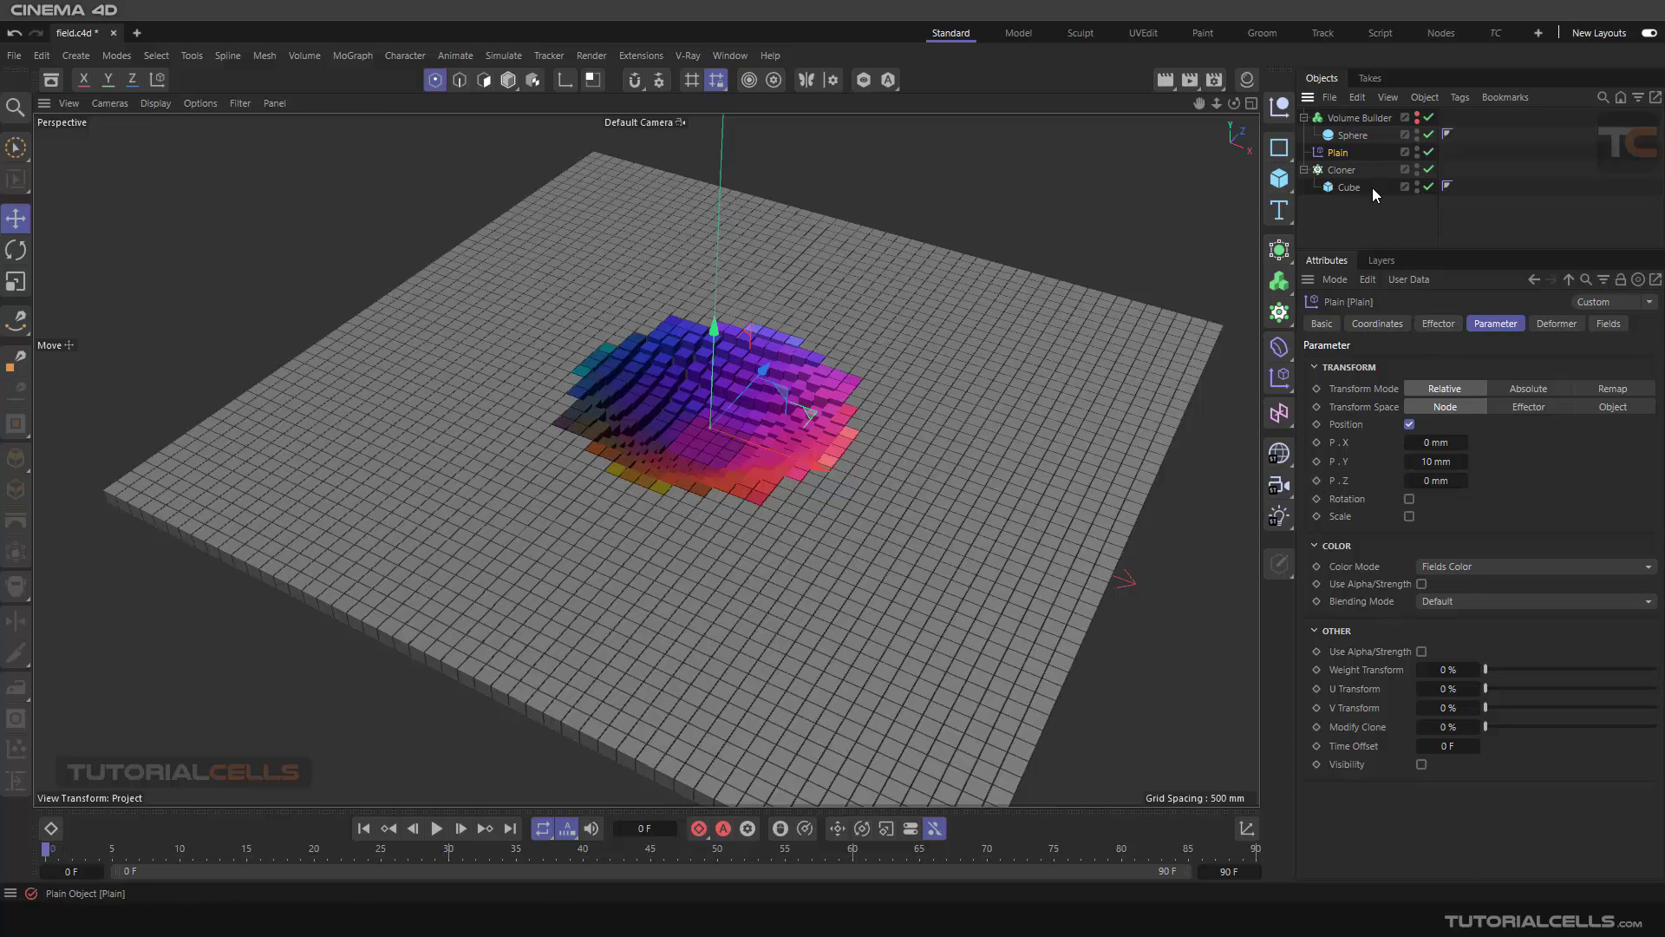
Step: Re-enable value clamping in the Plain effector's fields settings
{"action": "left_click", "coordinate": [1616, 330]}
{"action": "left_click", "coordinate": [1647, 496]}
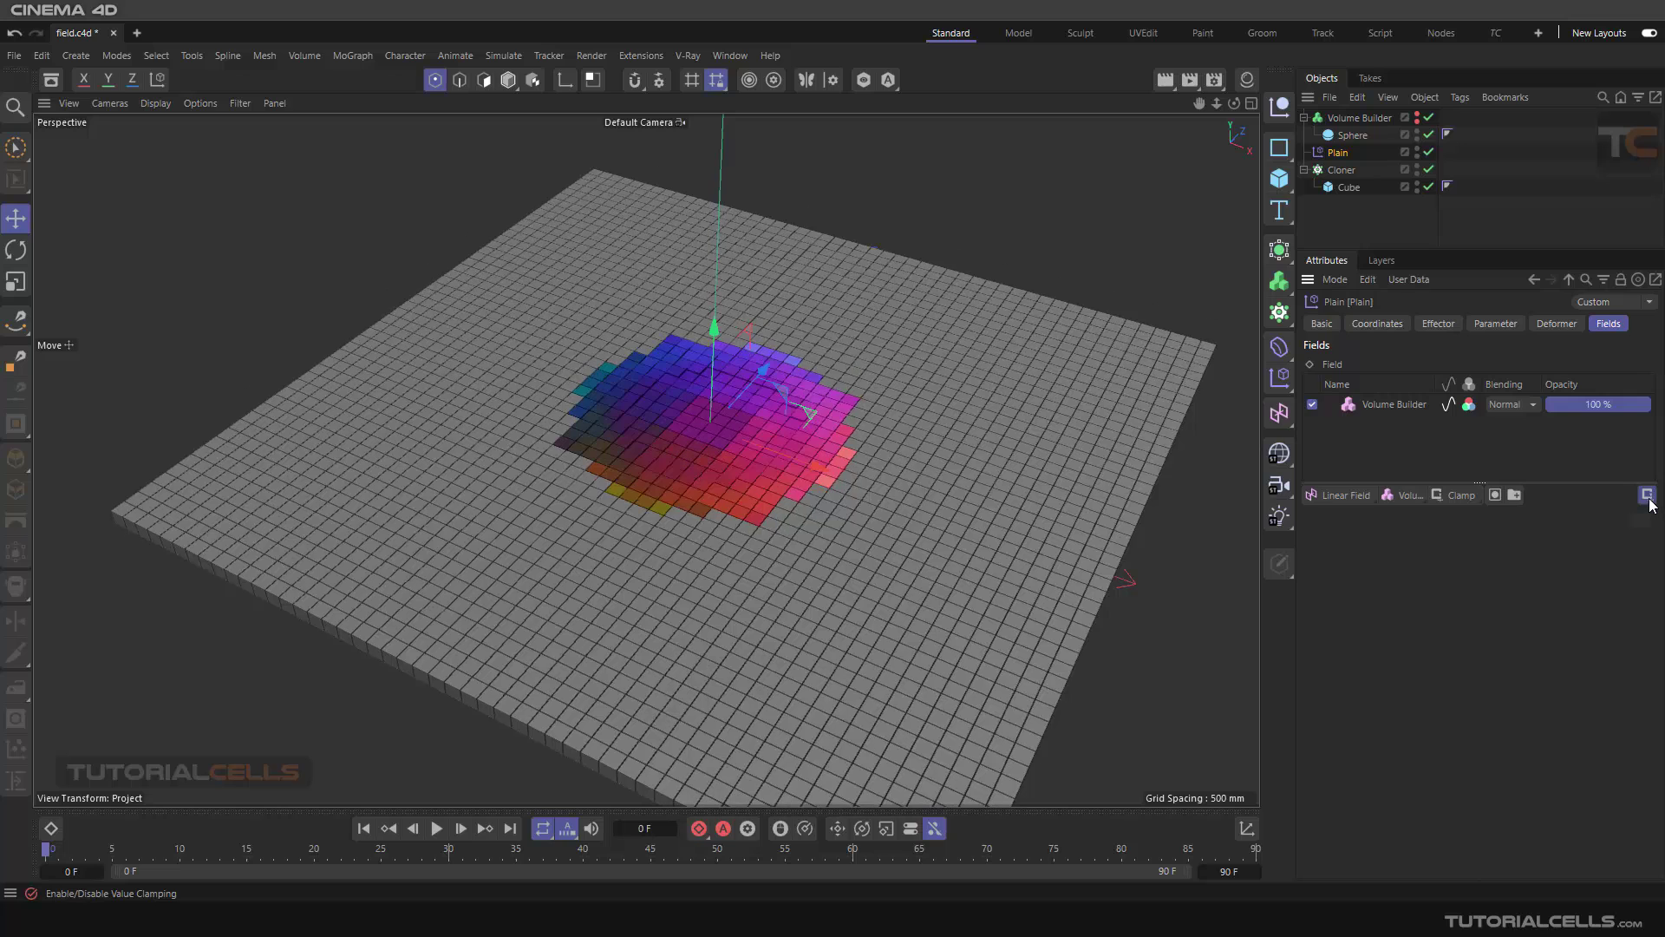
Step: Disable value clamping in the Plain effector's fields again and review its transform parameters
{"action": "left_click", "coordinate": [1648, 496]}
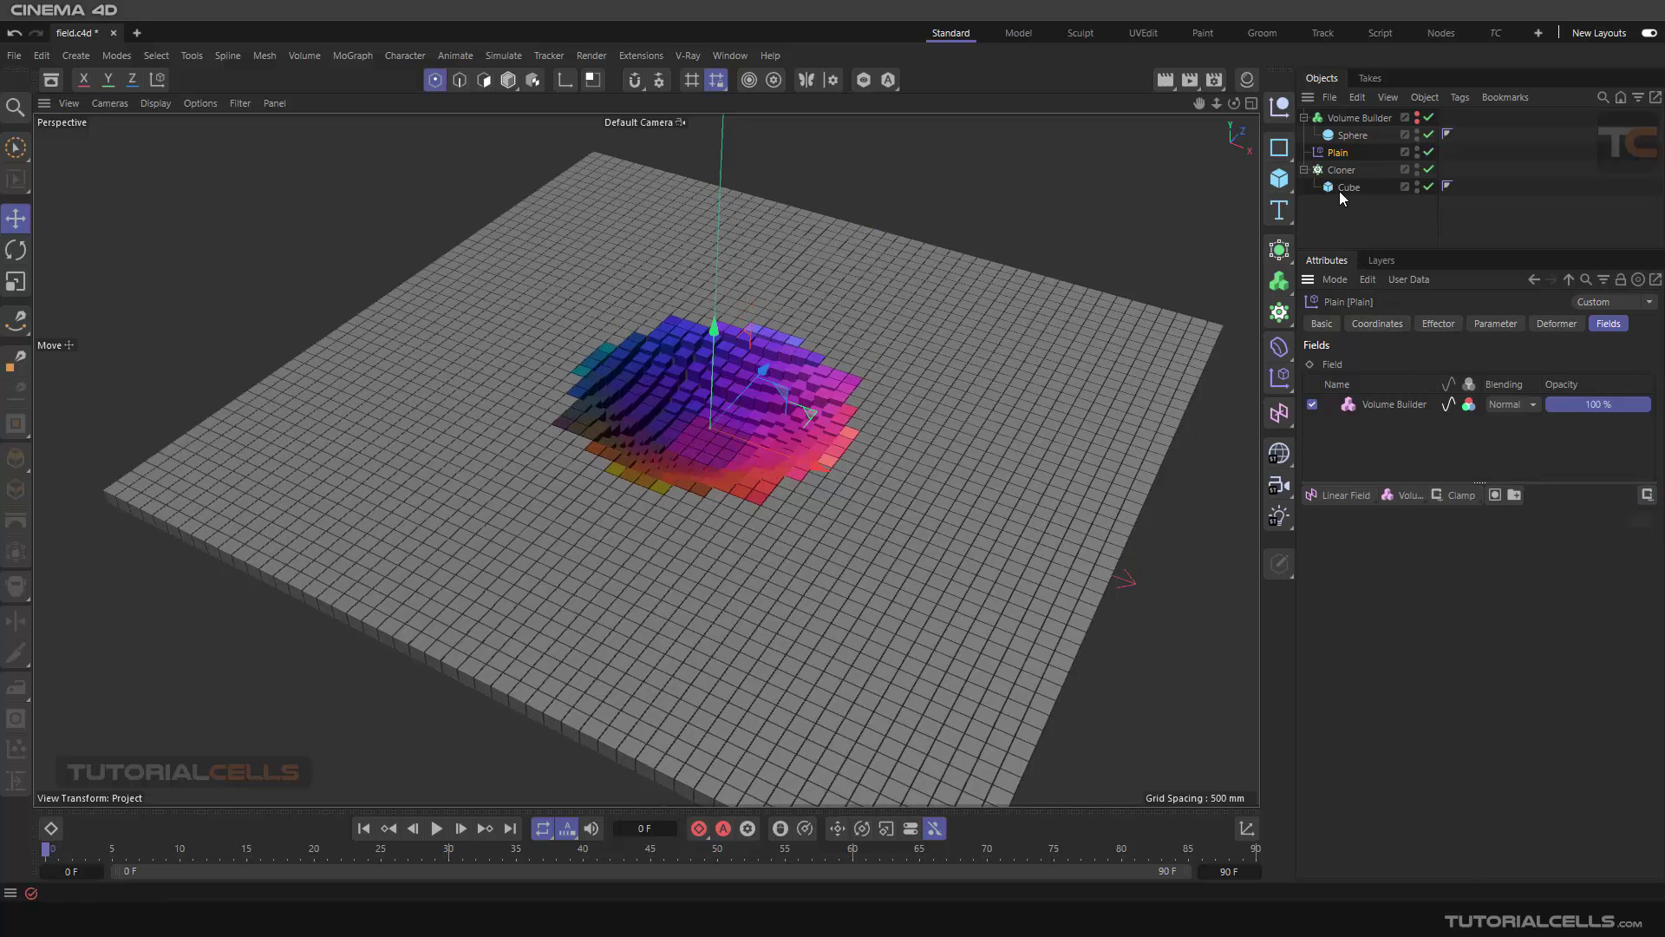
{"action": "left_click", "coordinate": [1495, 324]}
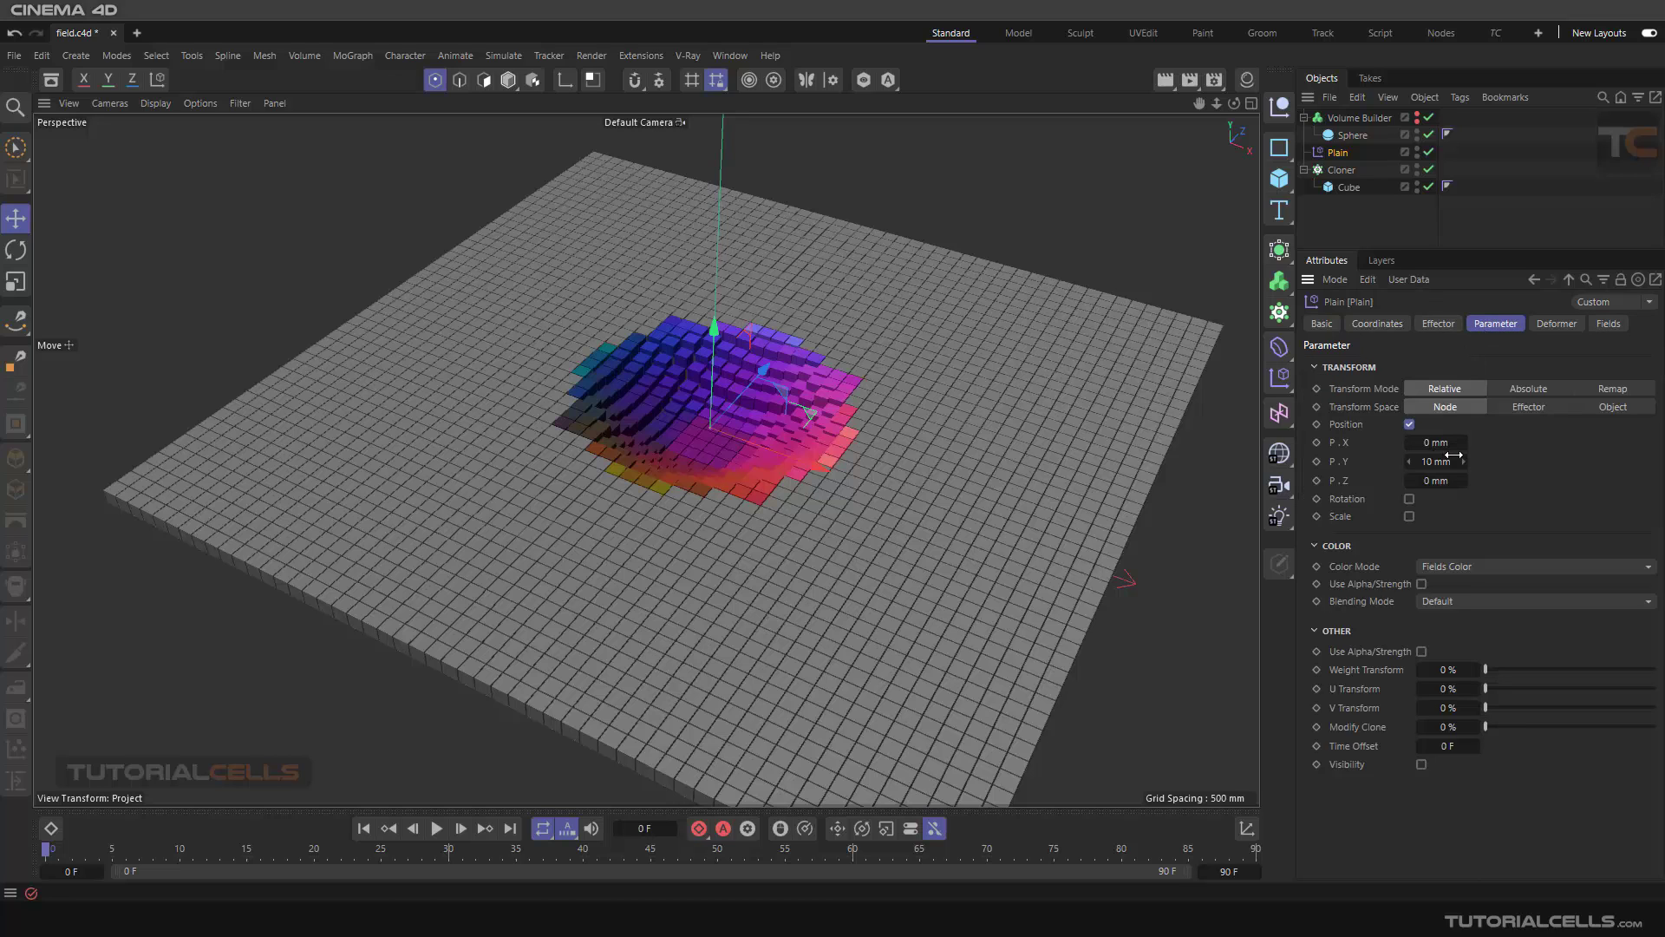
Step: Delete the Volume Builder with its sphere and the existing Plain effector from the scene
{"action": "left_click", "coordinate": [1362, 121]}
{"action": "key", "text": "Delete"}
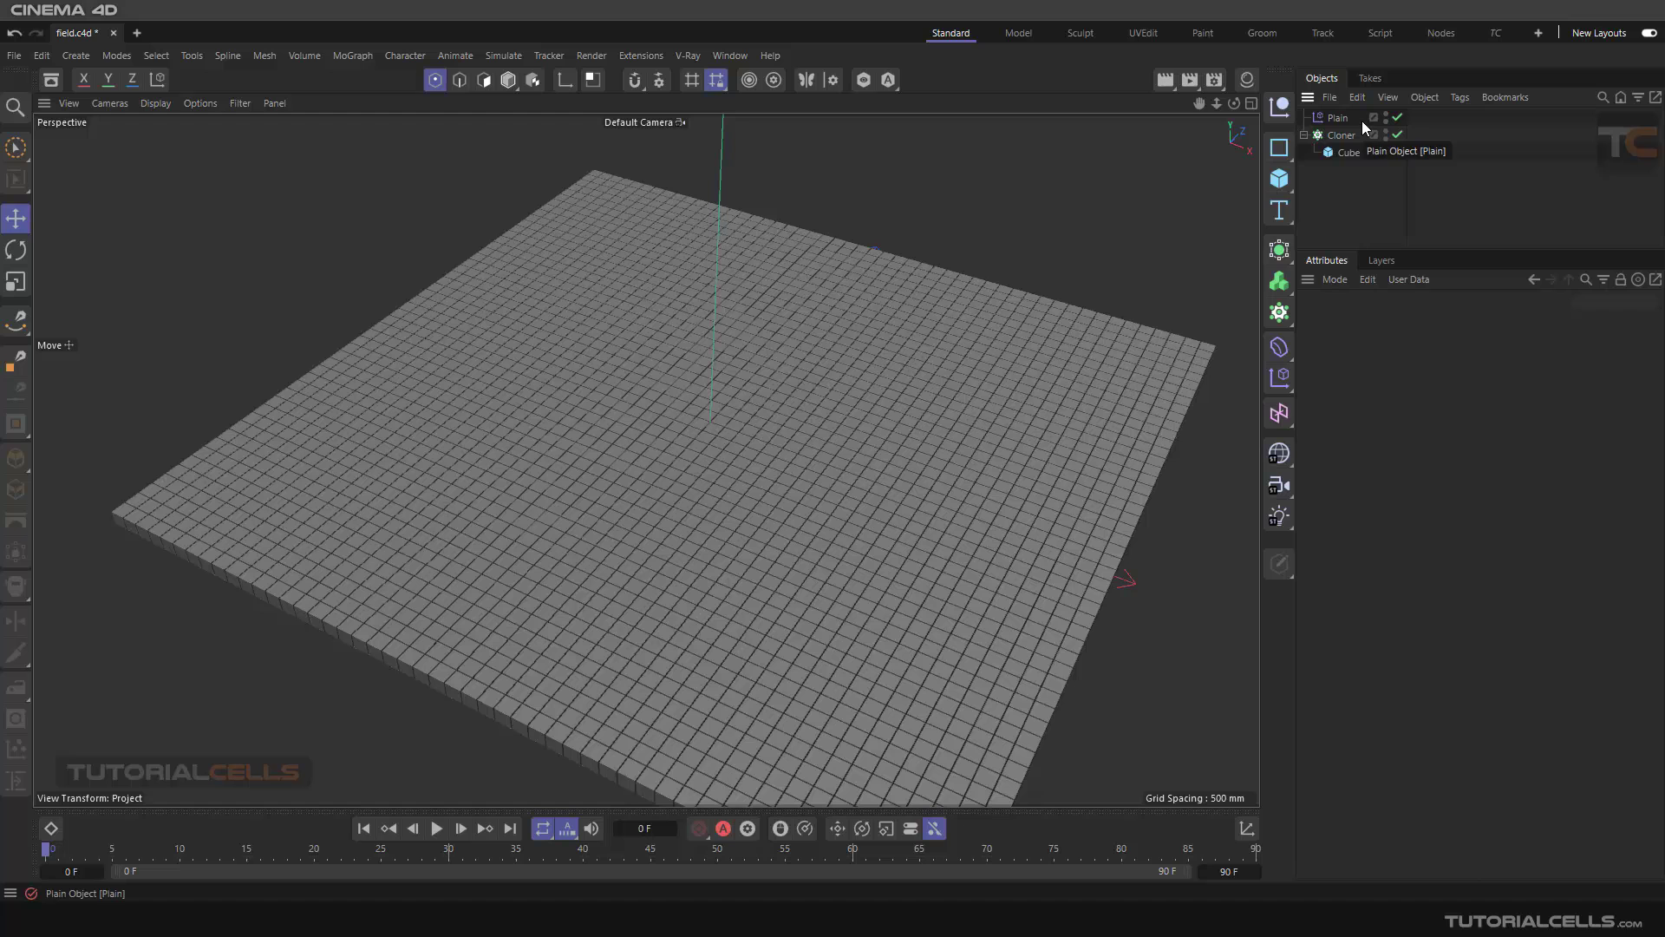
{"action": "left_click", "coordinate": [1362, 121]}
{"action": "left_click", "coordinate": [1609, 322]}
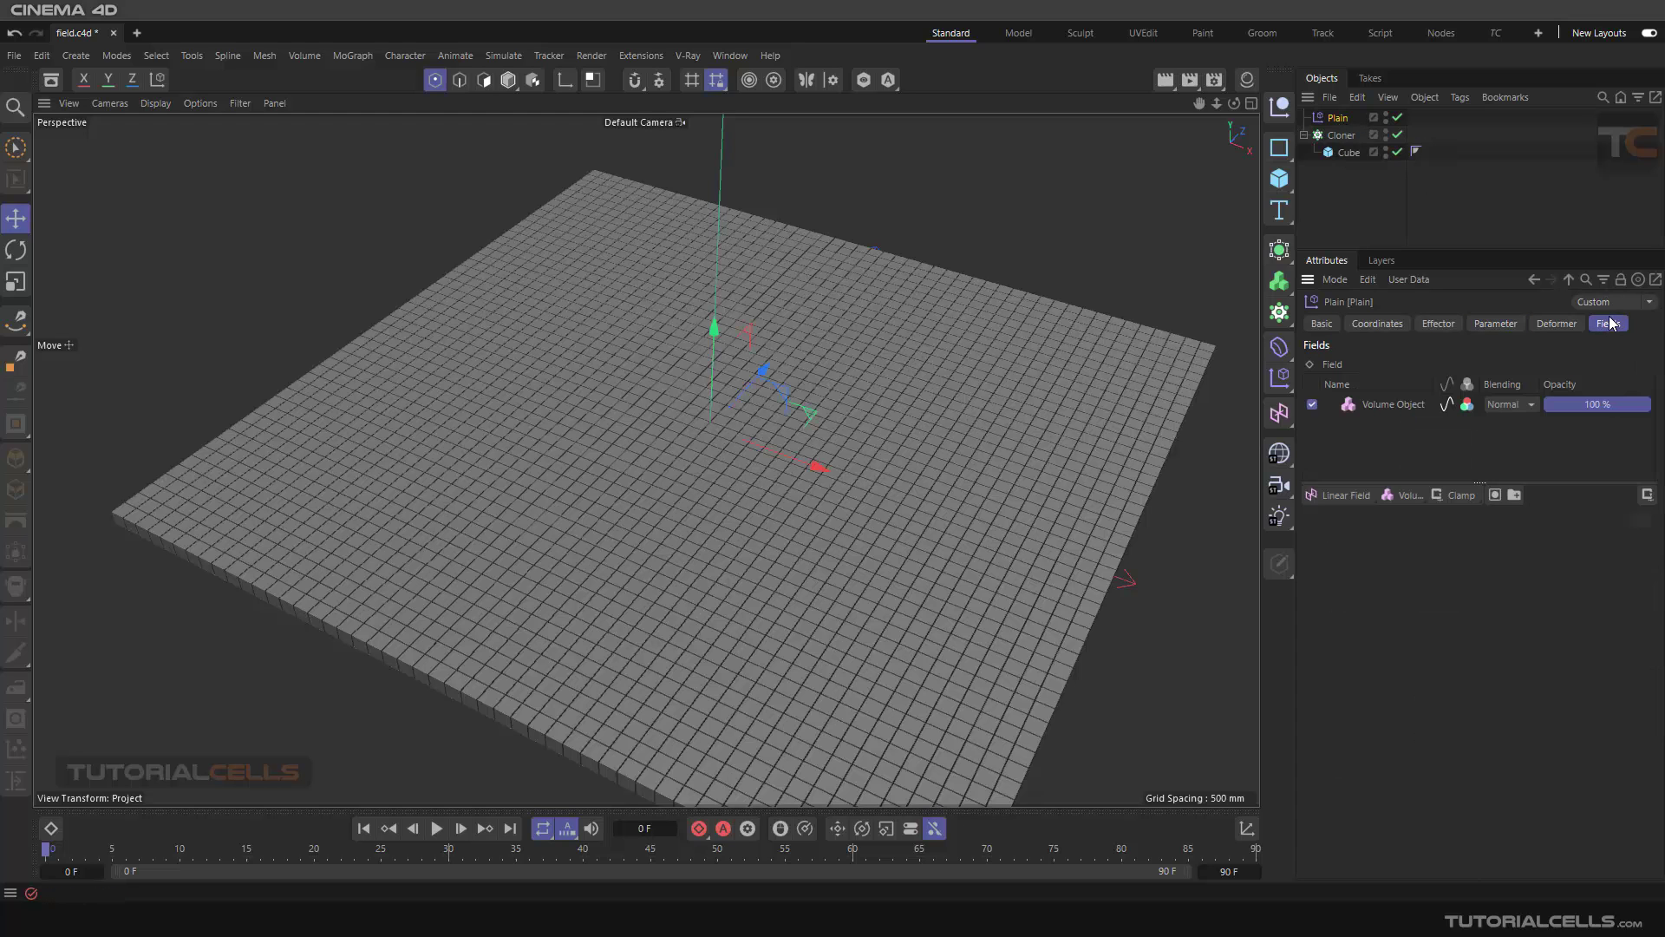
{"action": "scroll", "coordinate": [840, 579], "scroll_direction": "down", "scroll_amount": 8}
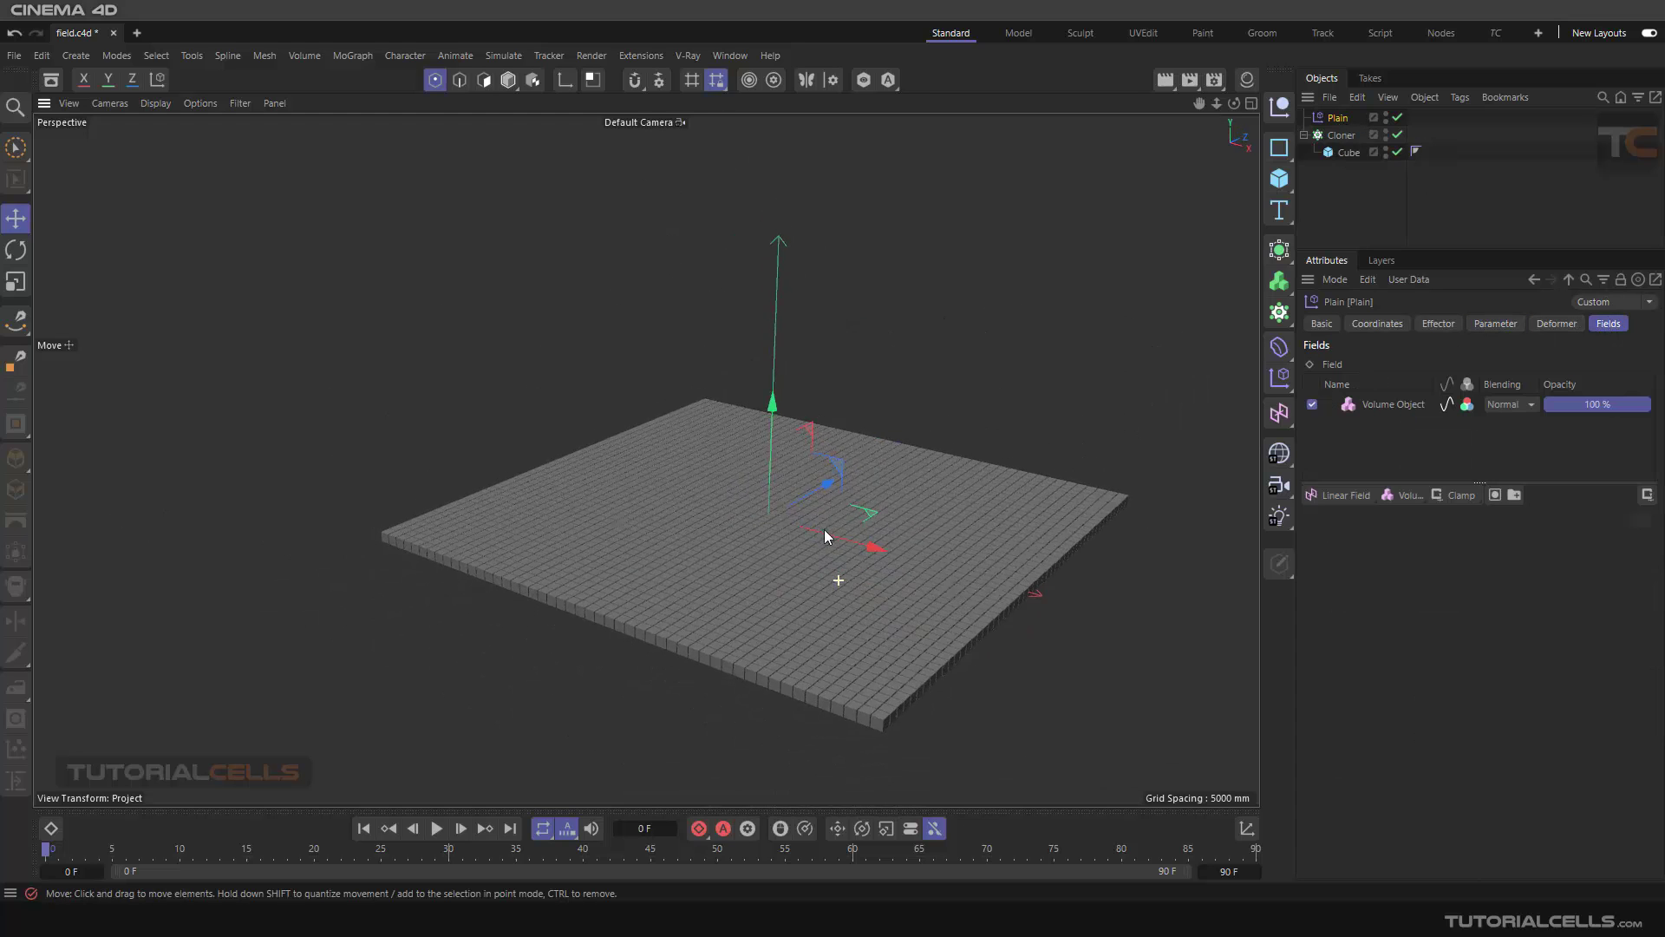
{"action": "left_click", "coordinate": [1341, 135]}
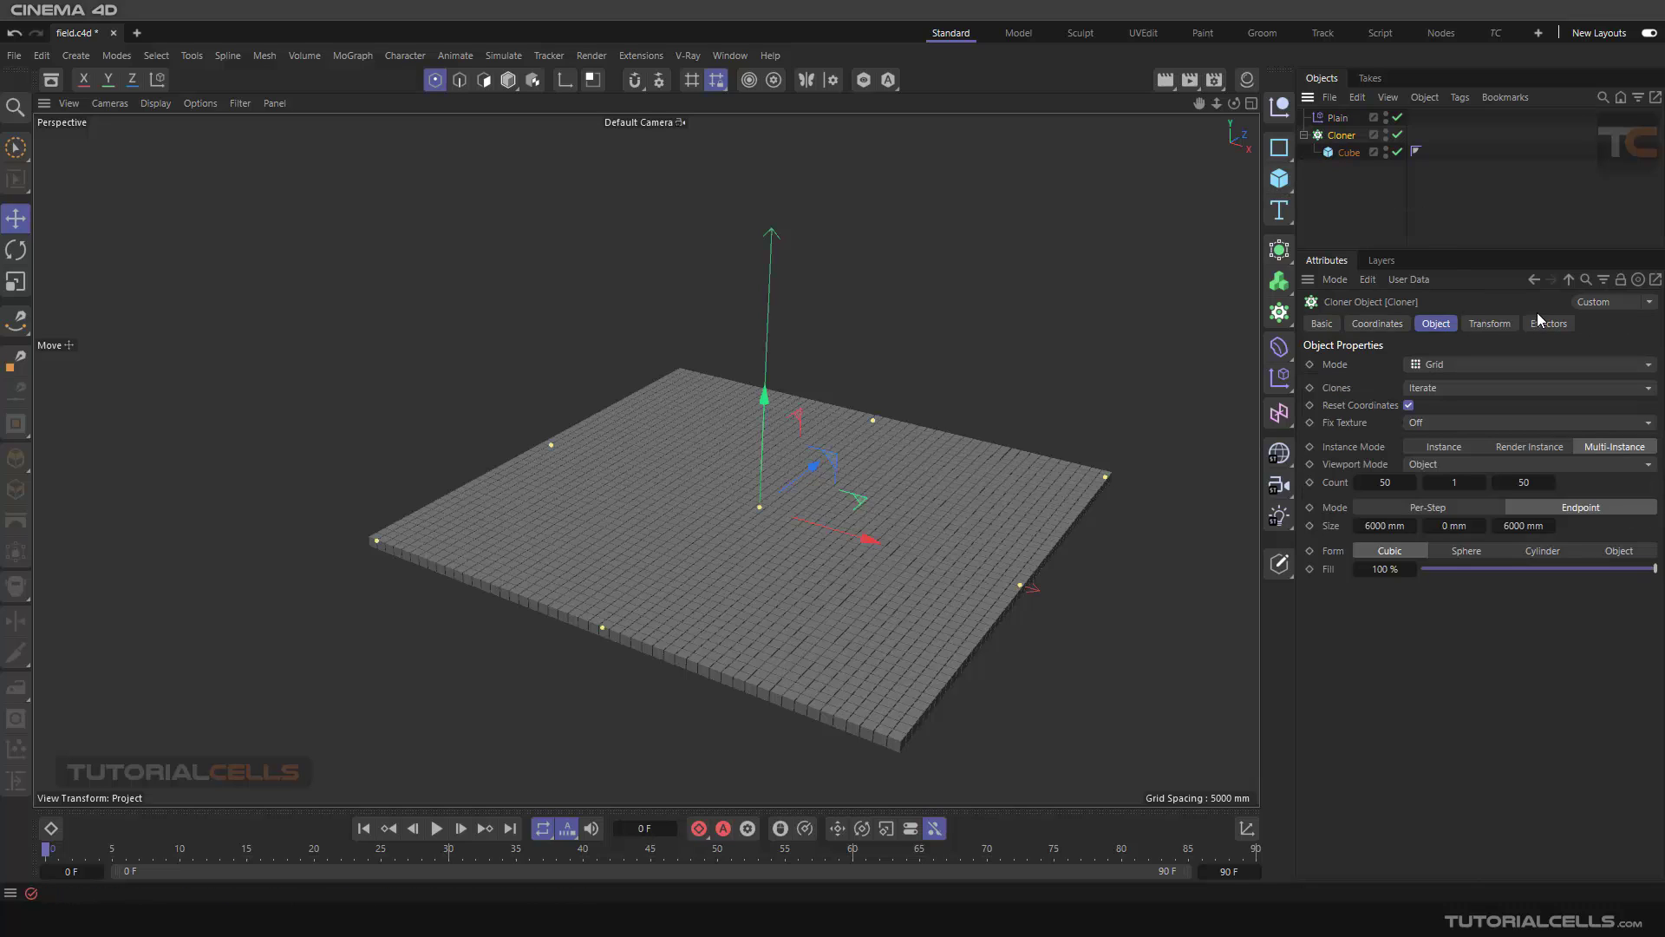
{"action": "left_click", "coordinate": [1549, 324]}
{"action": "left_click", "coordinate": [1338, 118]}
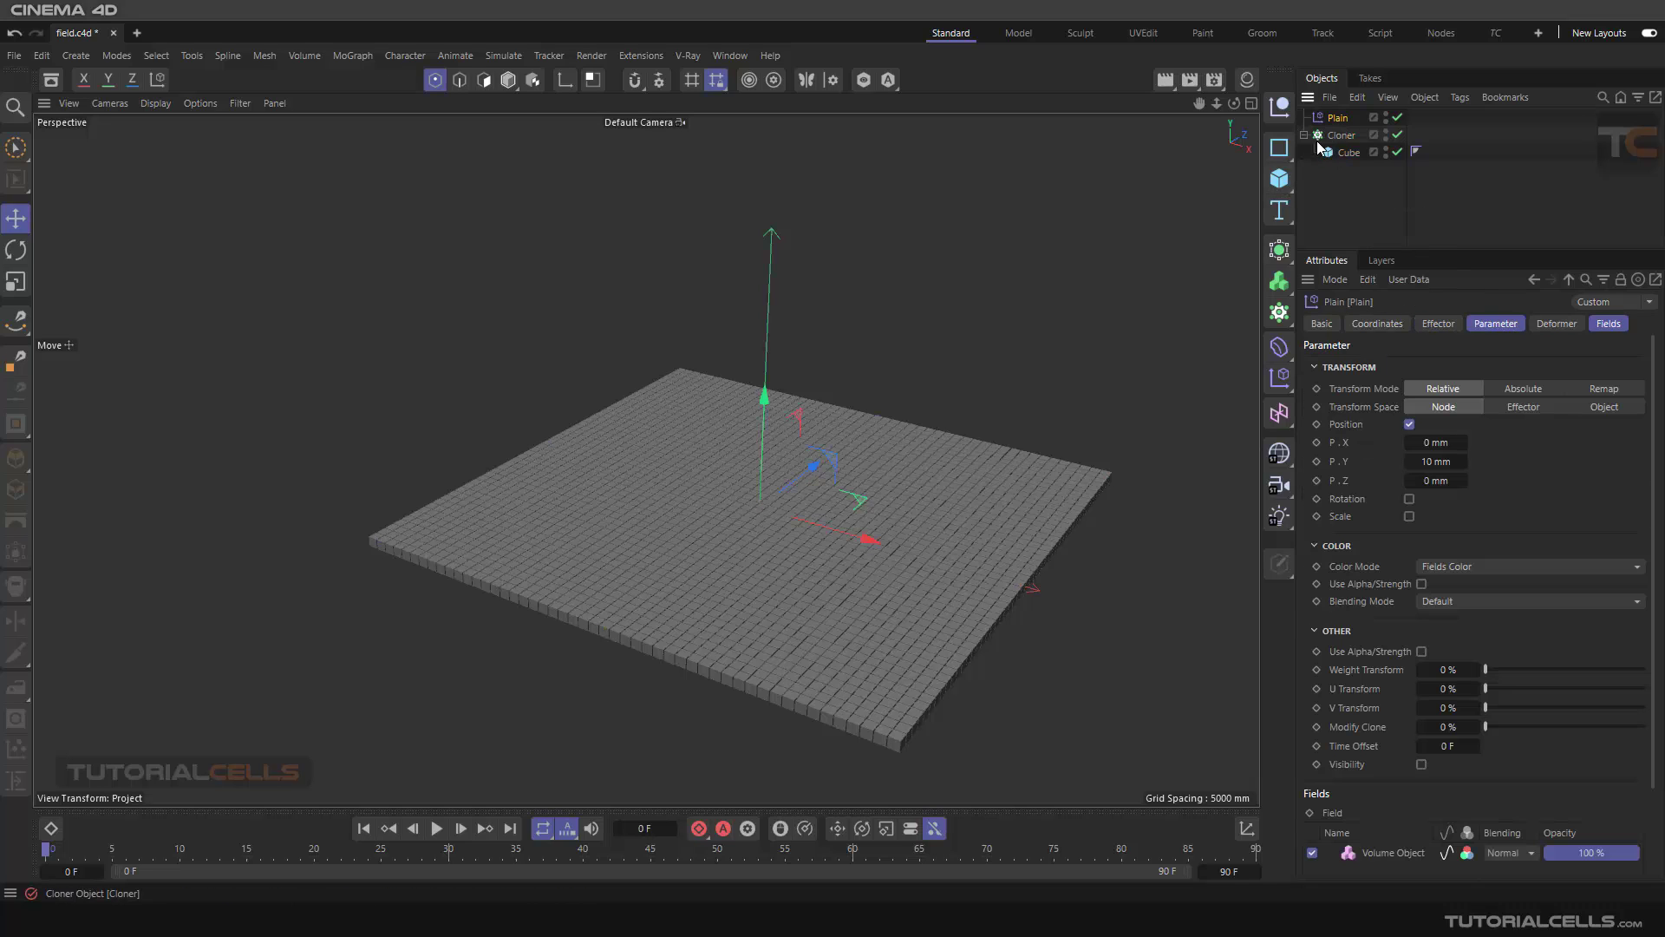
{"action": "key", "text": "Delete"}
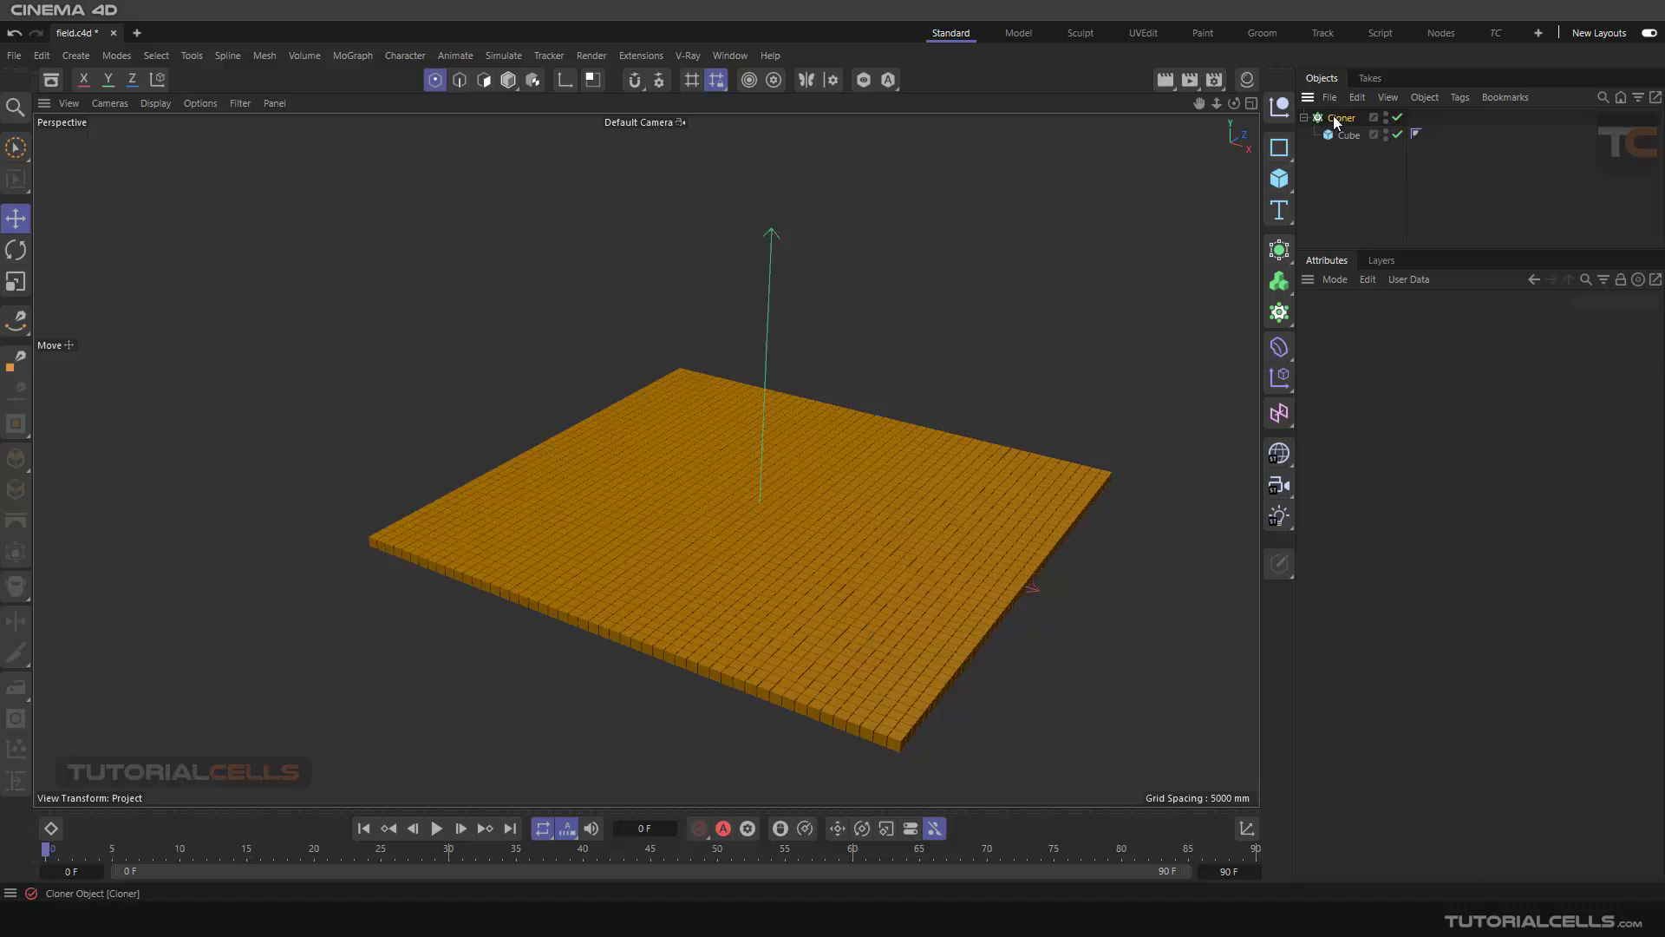
Step: Add a new Plain effector to the Cloner
{"action": "left_click", "coordinate": [1341, 118]}
{"action": "left_click", "coordinate": [353, 55]}
{"action": "mouse_move", "coordinate": [375, 89]}
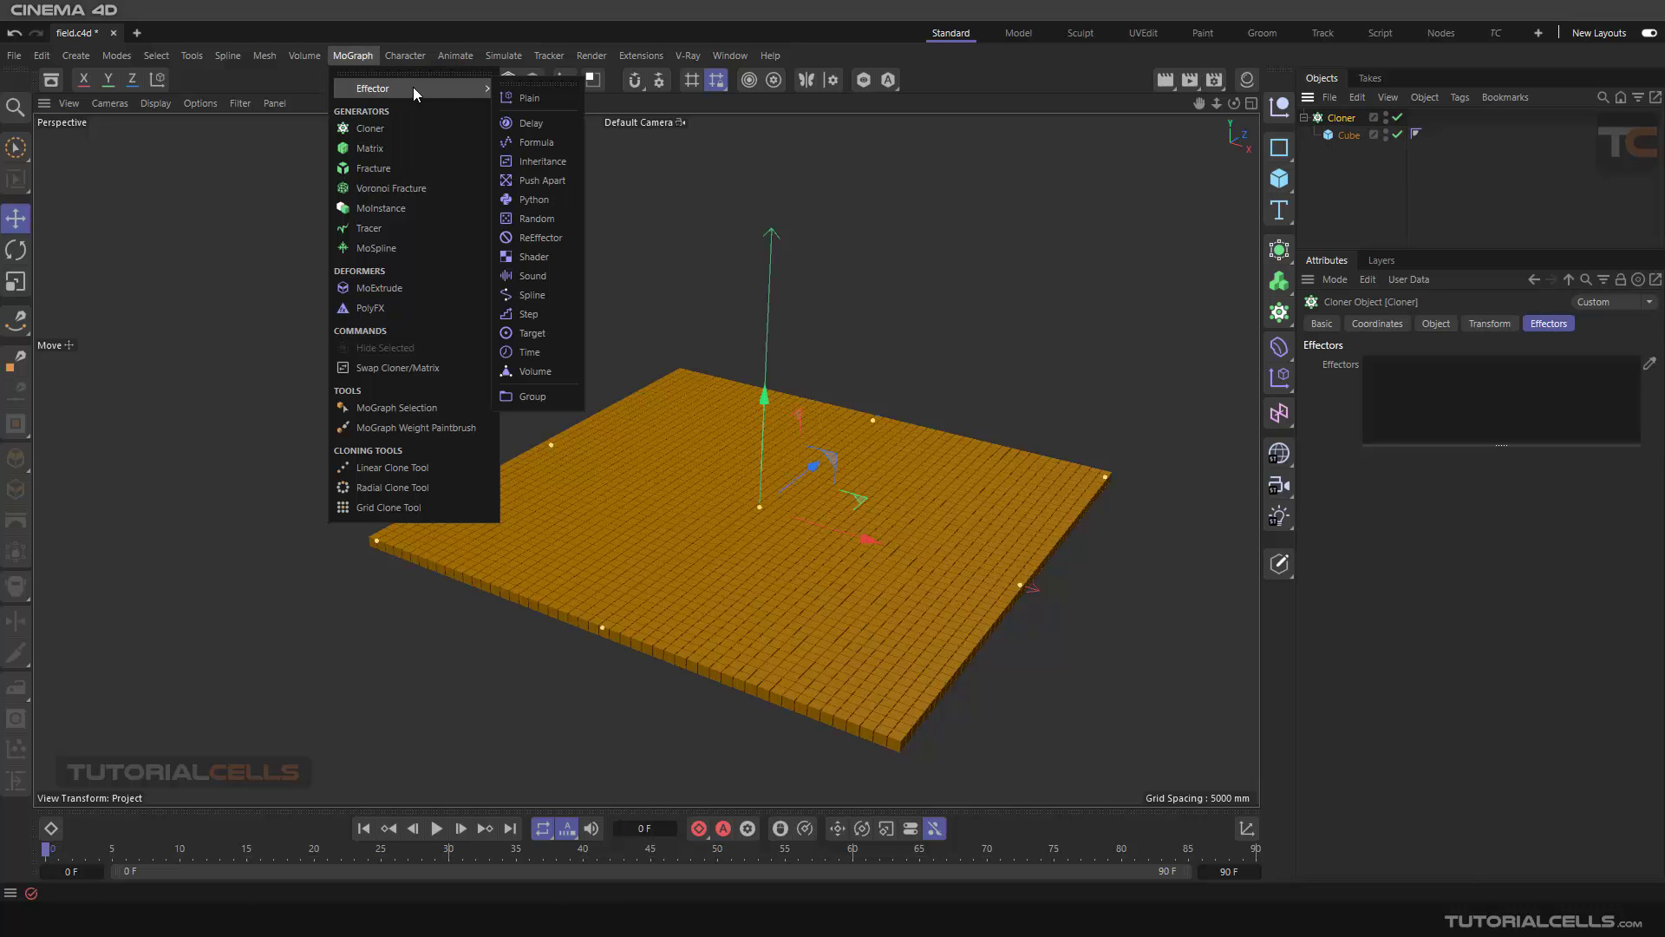
{"action": "left_click", "coordinate": [520, 102]}
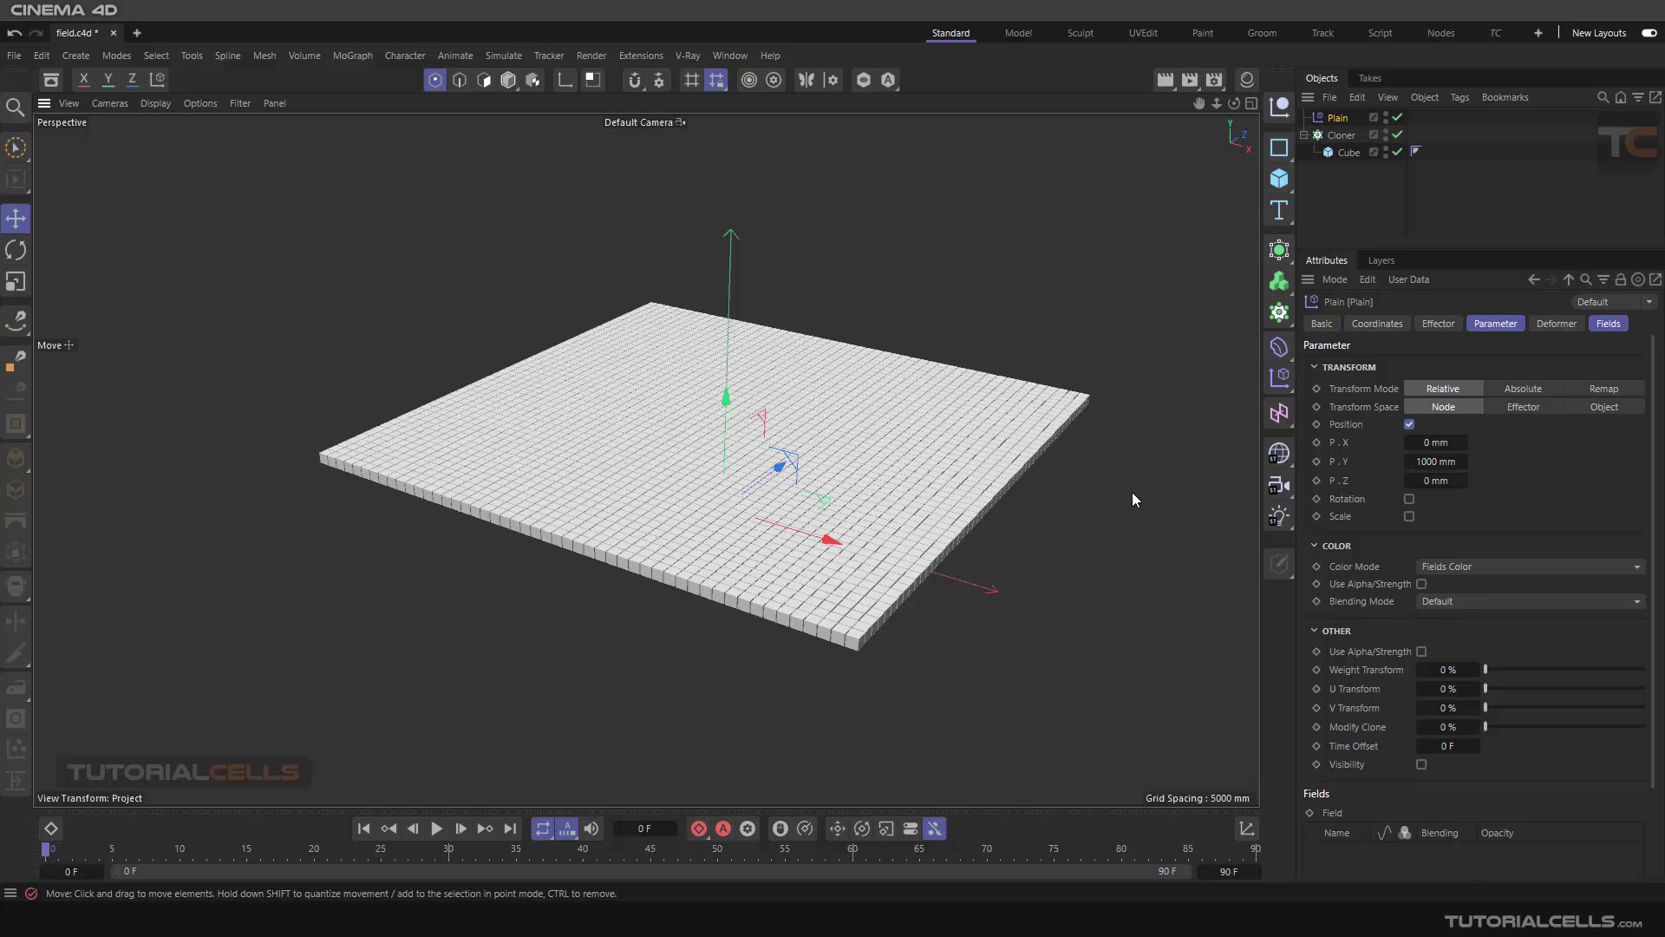
Step: Create a Volume Loader and look through the embergen_fire_a VDB sequence in the Fire_01 folder
{"action": "left_click", "coordinate": [306, 56]}
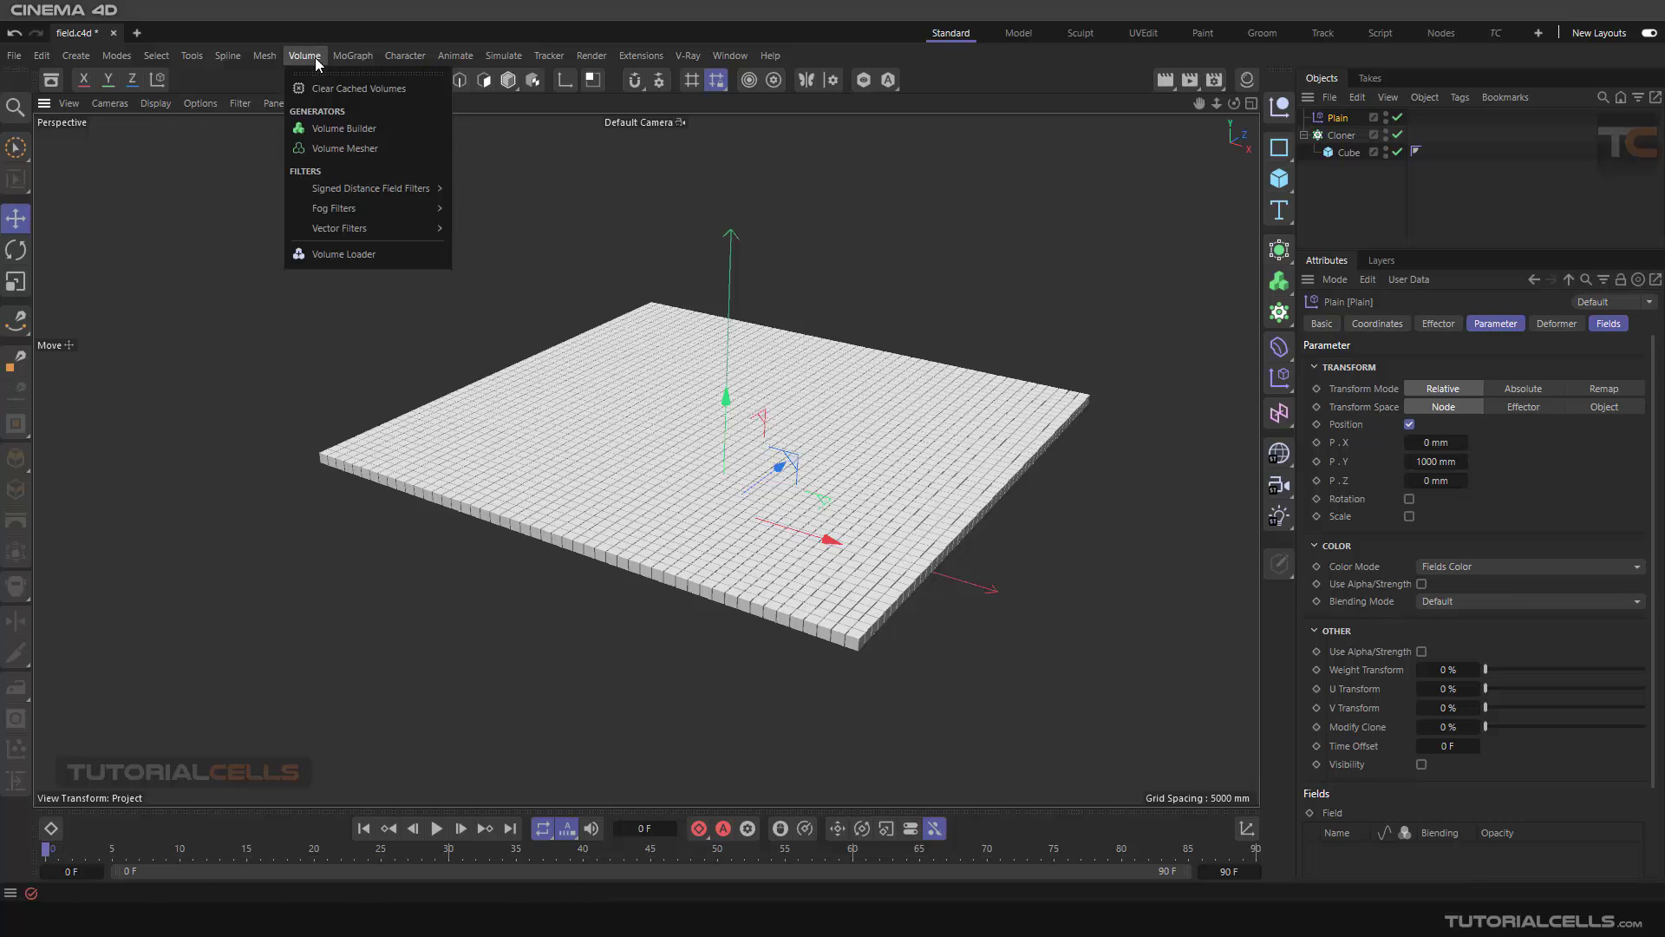
{"action": "left_click", "coordinate": [347, 254]}
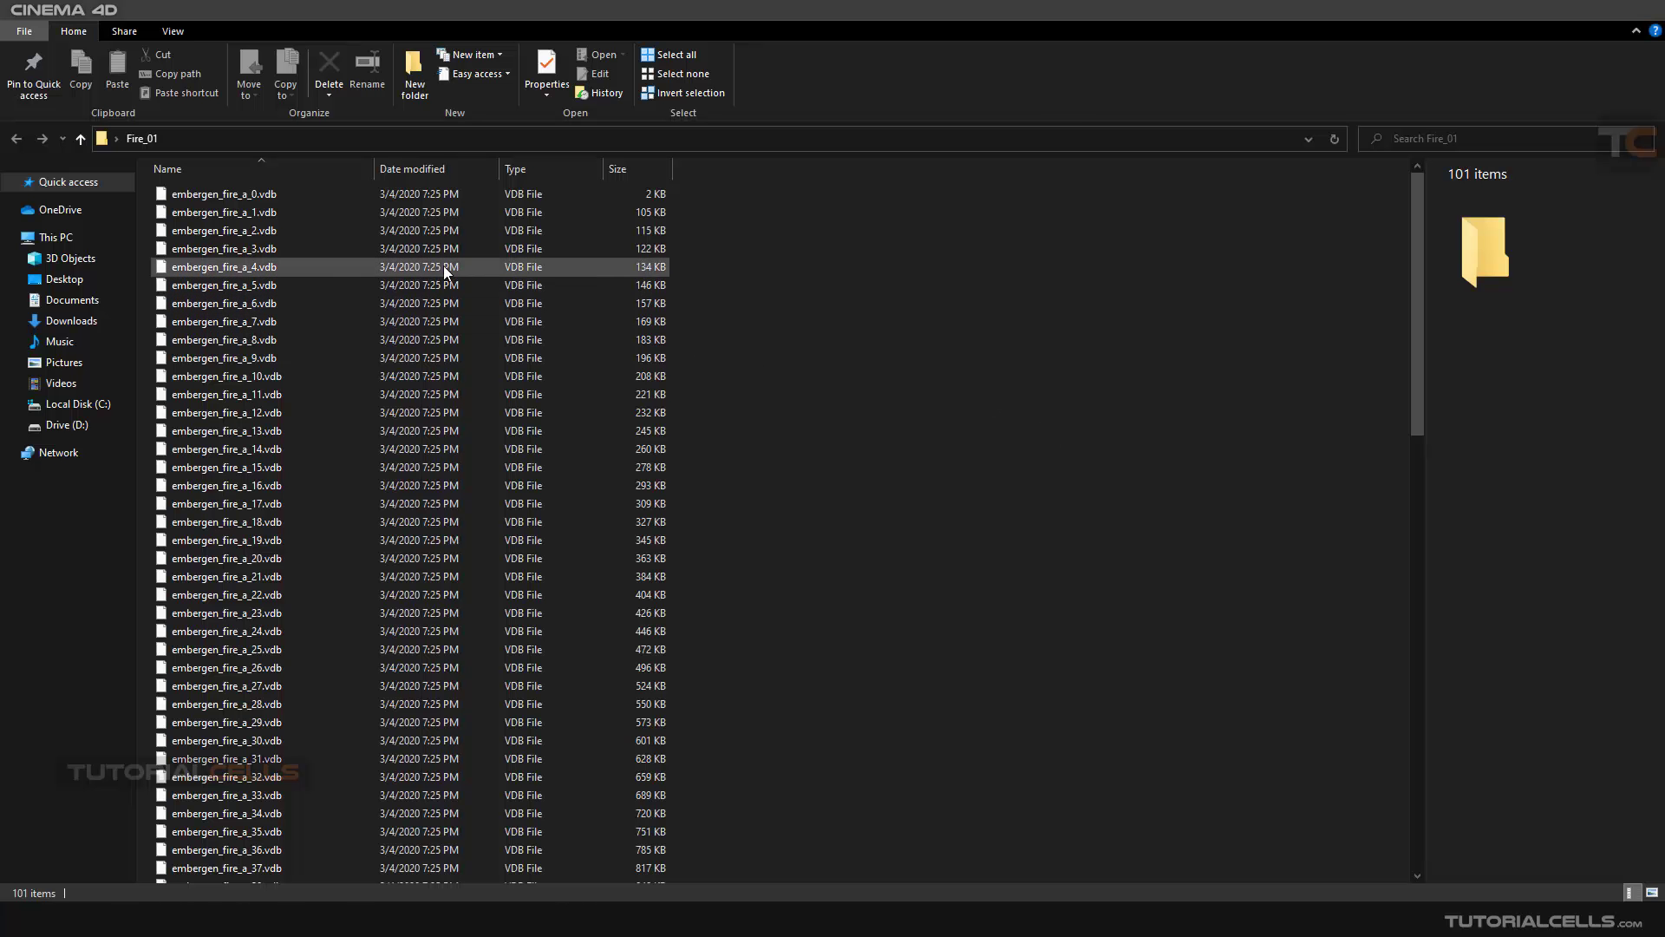
{"action": "left_click", "coordinate": [267, 195]}
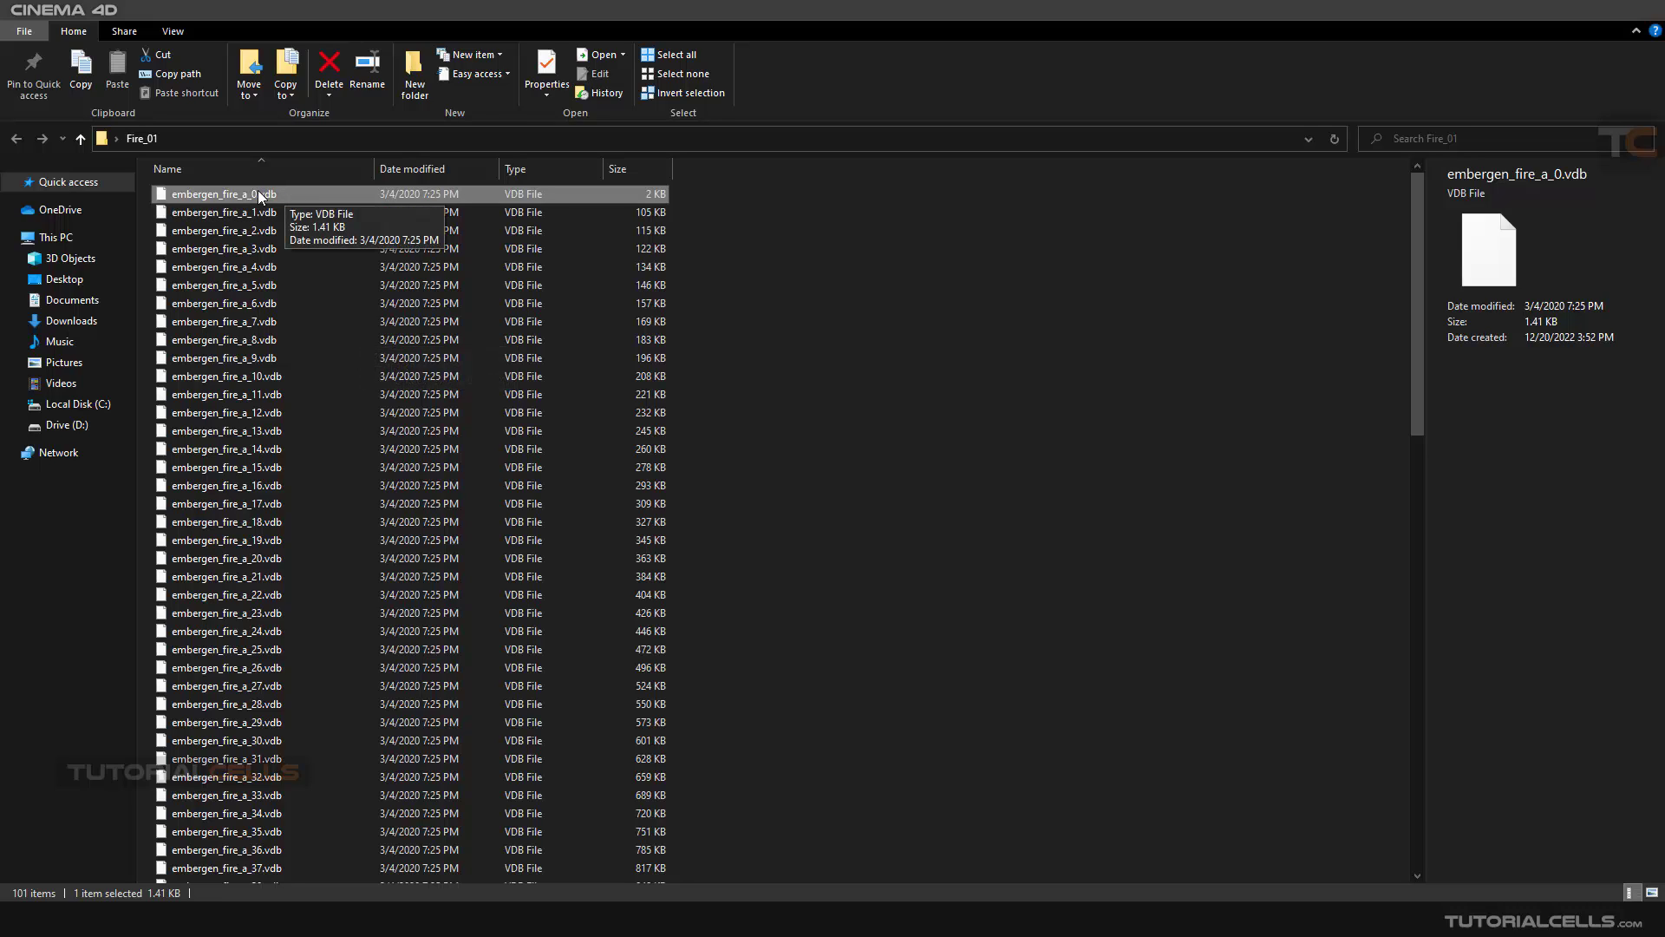
{"action": "scroll", "coordinate": [448, 307], "scroll_direction": "down", "scroll_amount": 11}
{"action": "scroll", "coordinate": [449, 308], "scroll_direction": "down", "scroll_amount": 10}
{"action": "scroll", "coordinate": [444, 303], "scroll_direction": "up", "scroll_amount": 20}
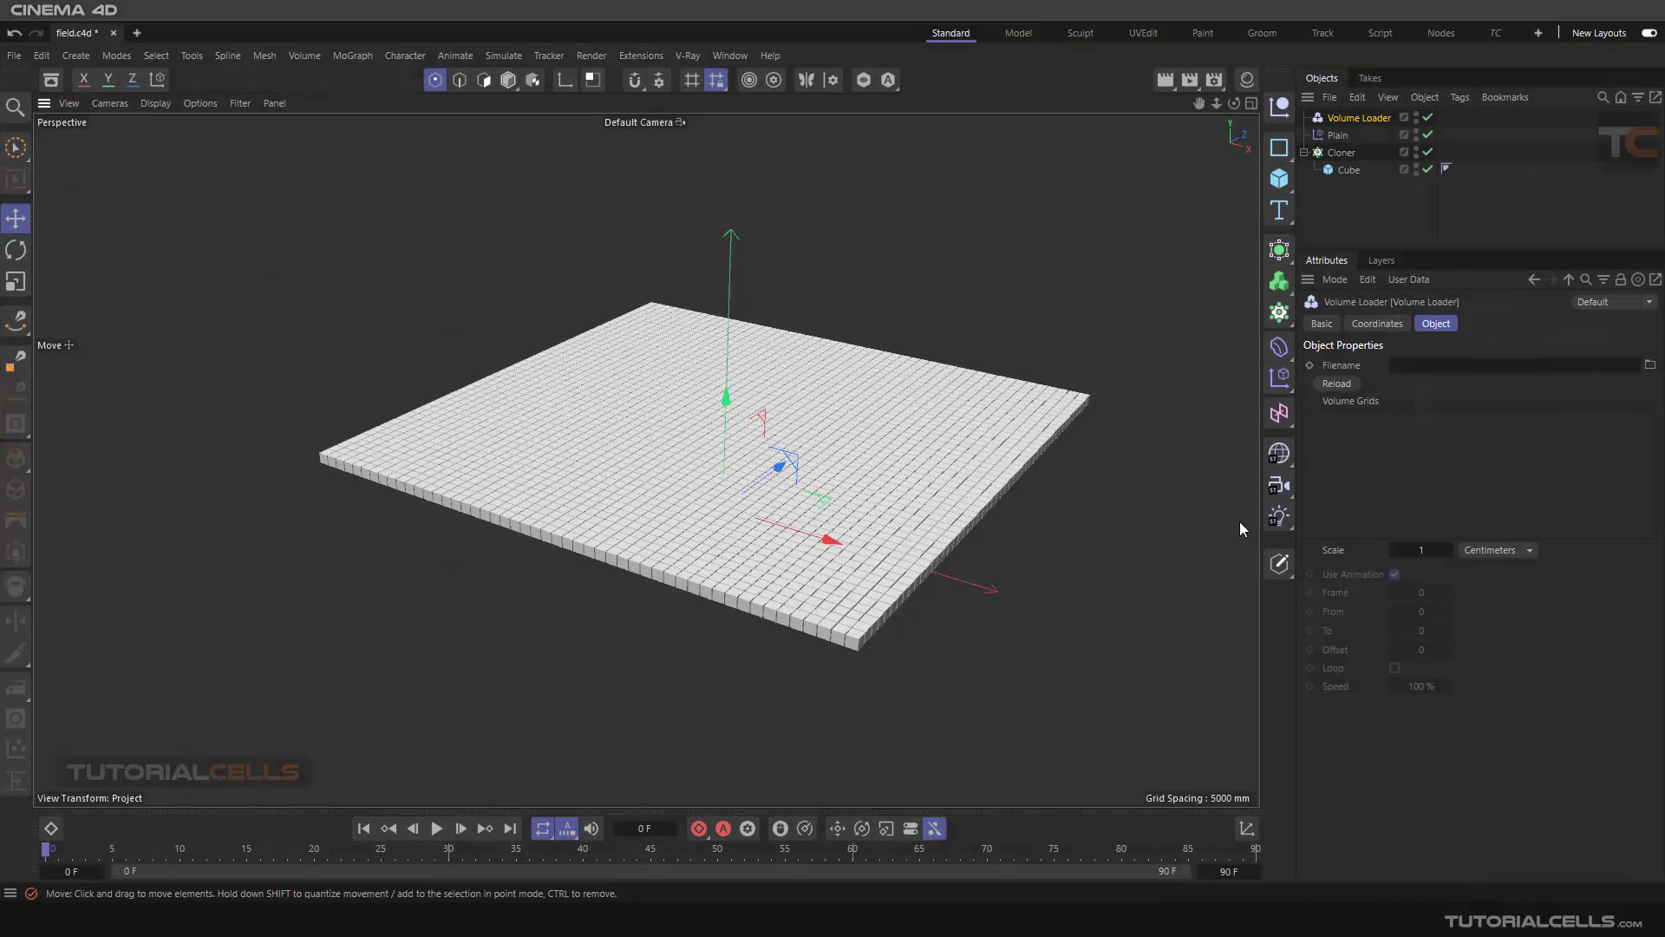
Step: Load embergen_fire_a_0.vdb from the Fire_01 folder into the Volume Loader and move it away from the cube grid
{"action": "left_click", "coordinate": [1650, 365]}
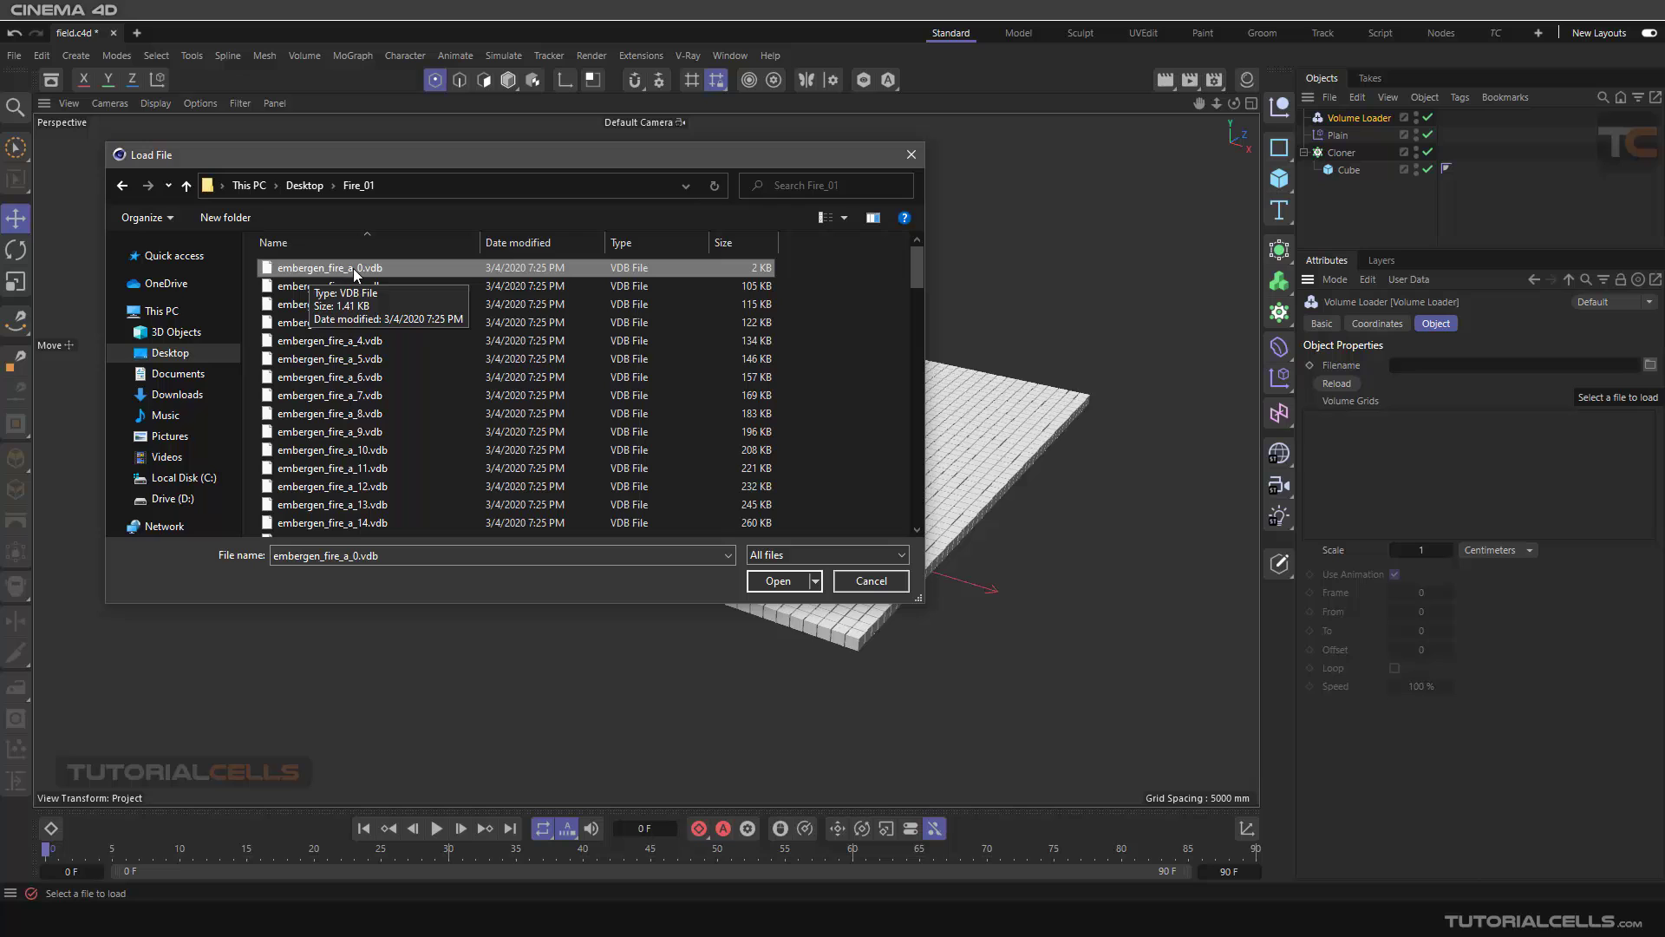
{"action": "left_click", "coordinate": [766, 583]}
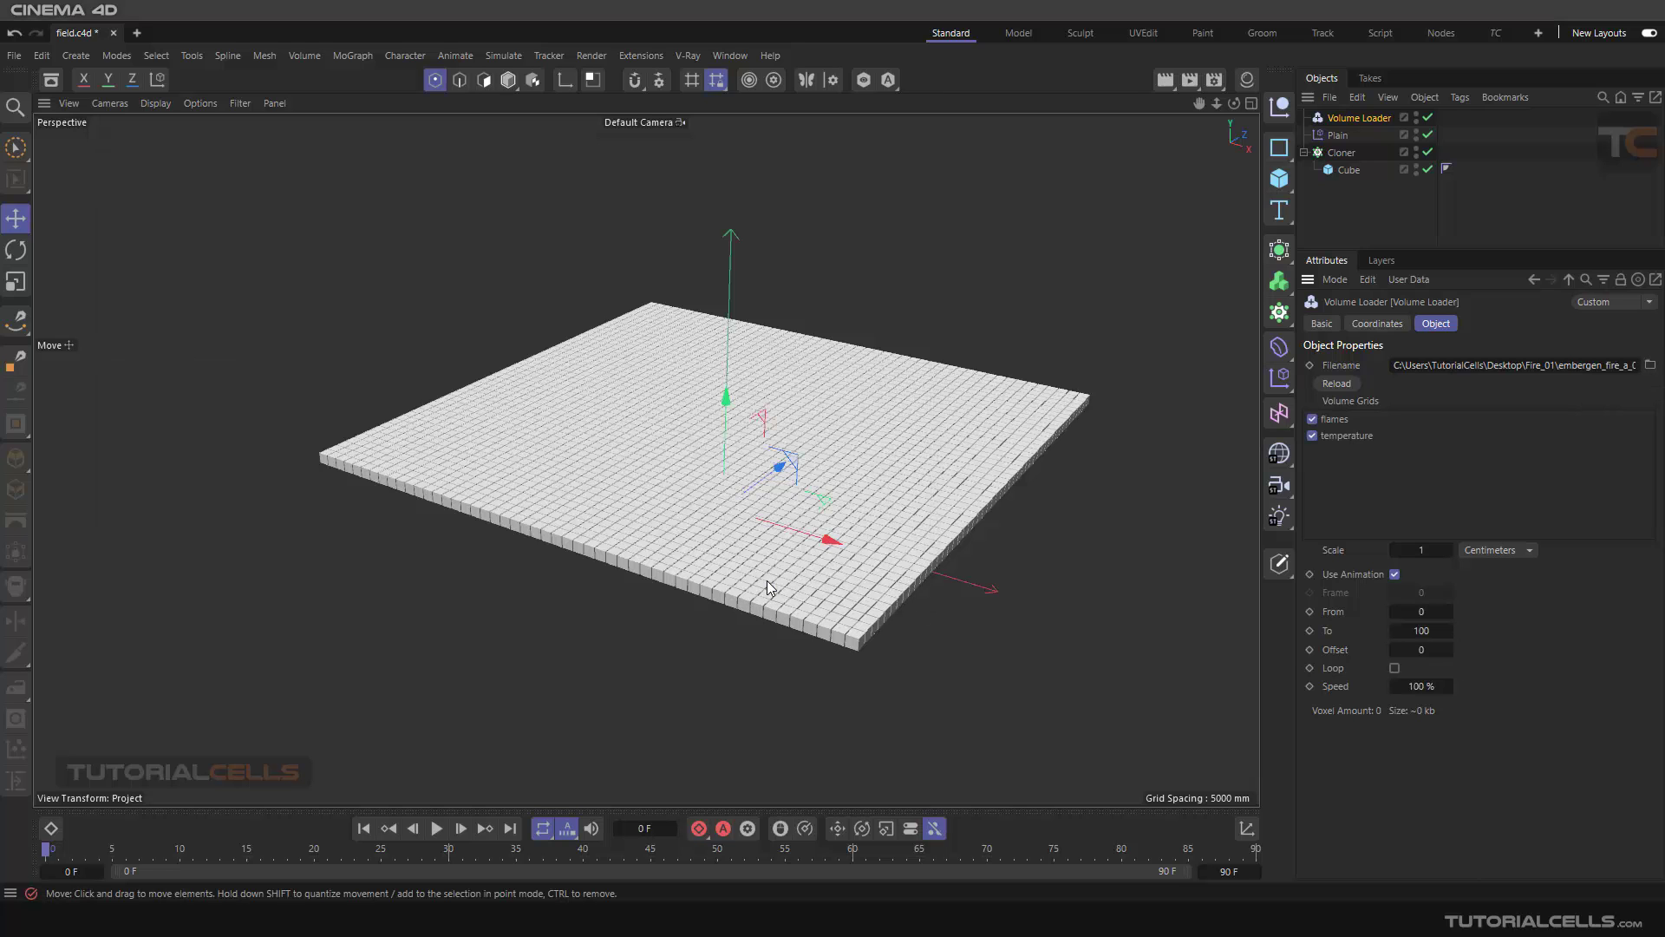
{"action": "left_click_drag", "start_coordinate": [977, 527], "coordinate": [1023, 545], "text": "alt"}
{"action": "left_click_drag", "start_coordinate": [965, 621], "coordinate": [570, 518]}
{"action": "left_click_drag", "start_coordinate": [737, 476], "coordinate": [739, 663], "text": "alt"}
Step: Set the project's end frame to 101 and play the fire sequence, stopping at frame 47
{"action": "left_click", "coordinate": [1236, 871]}
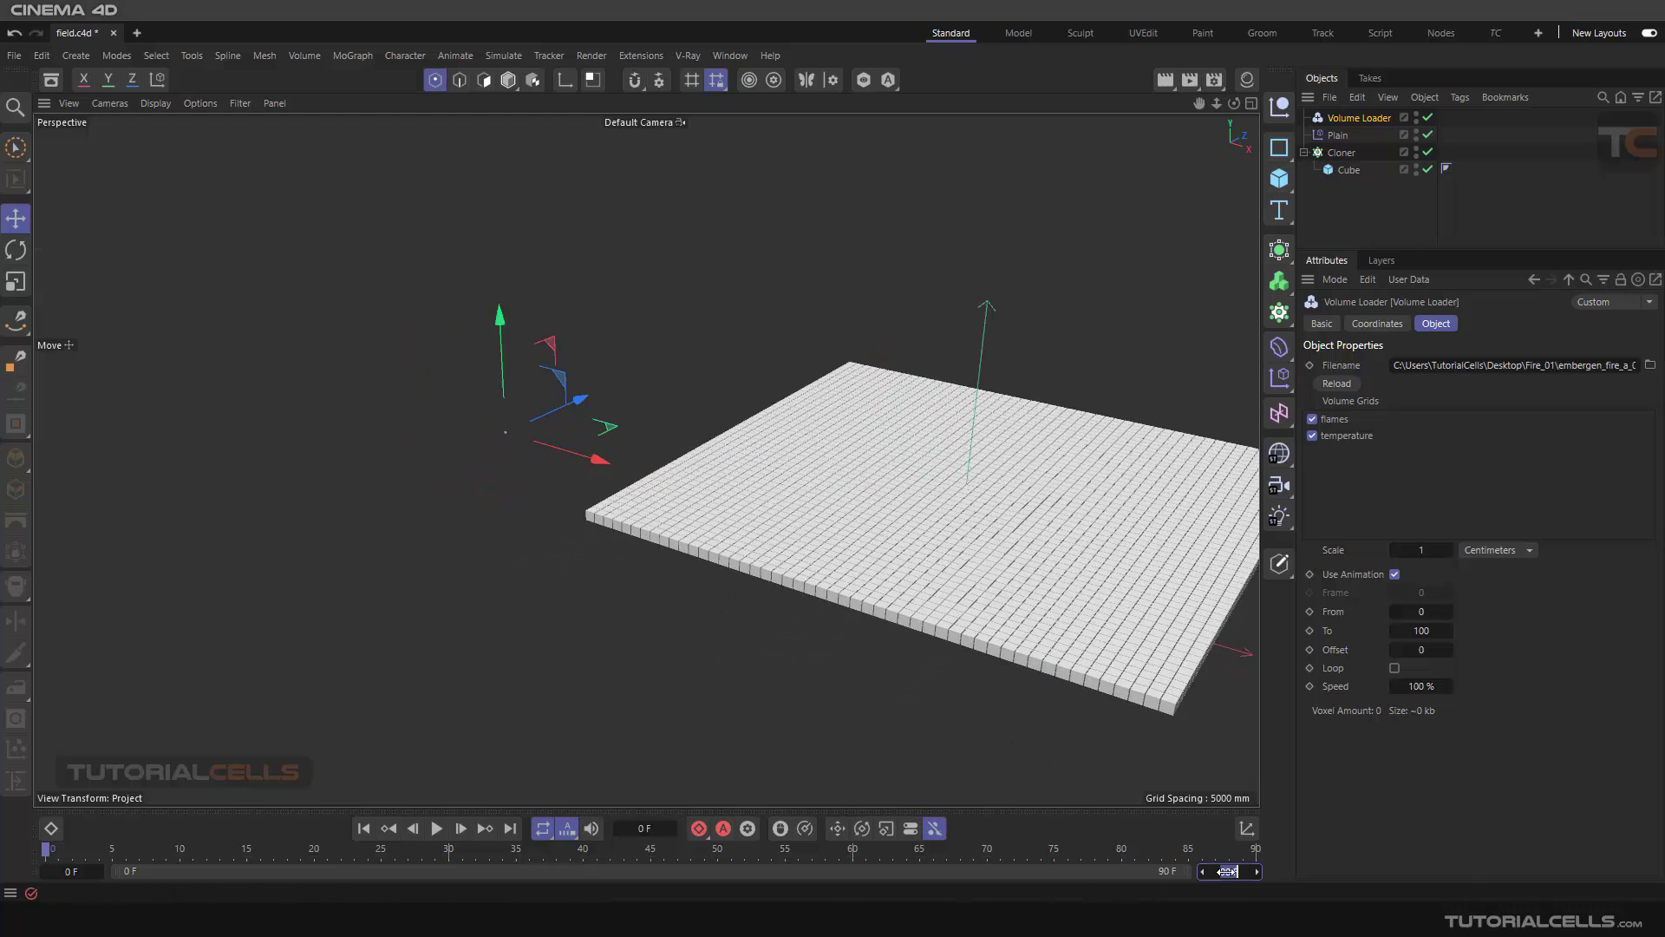
{"action": "type", "text": "101"}
{"action": "key", "text": "Return"}
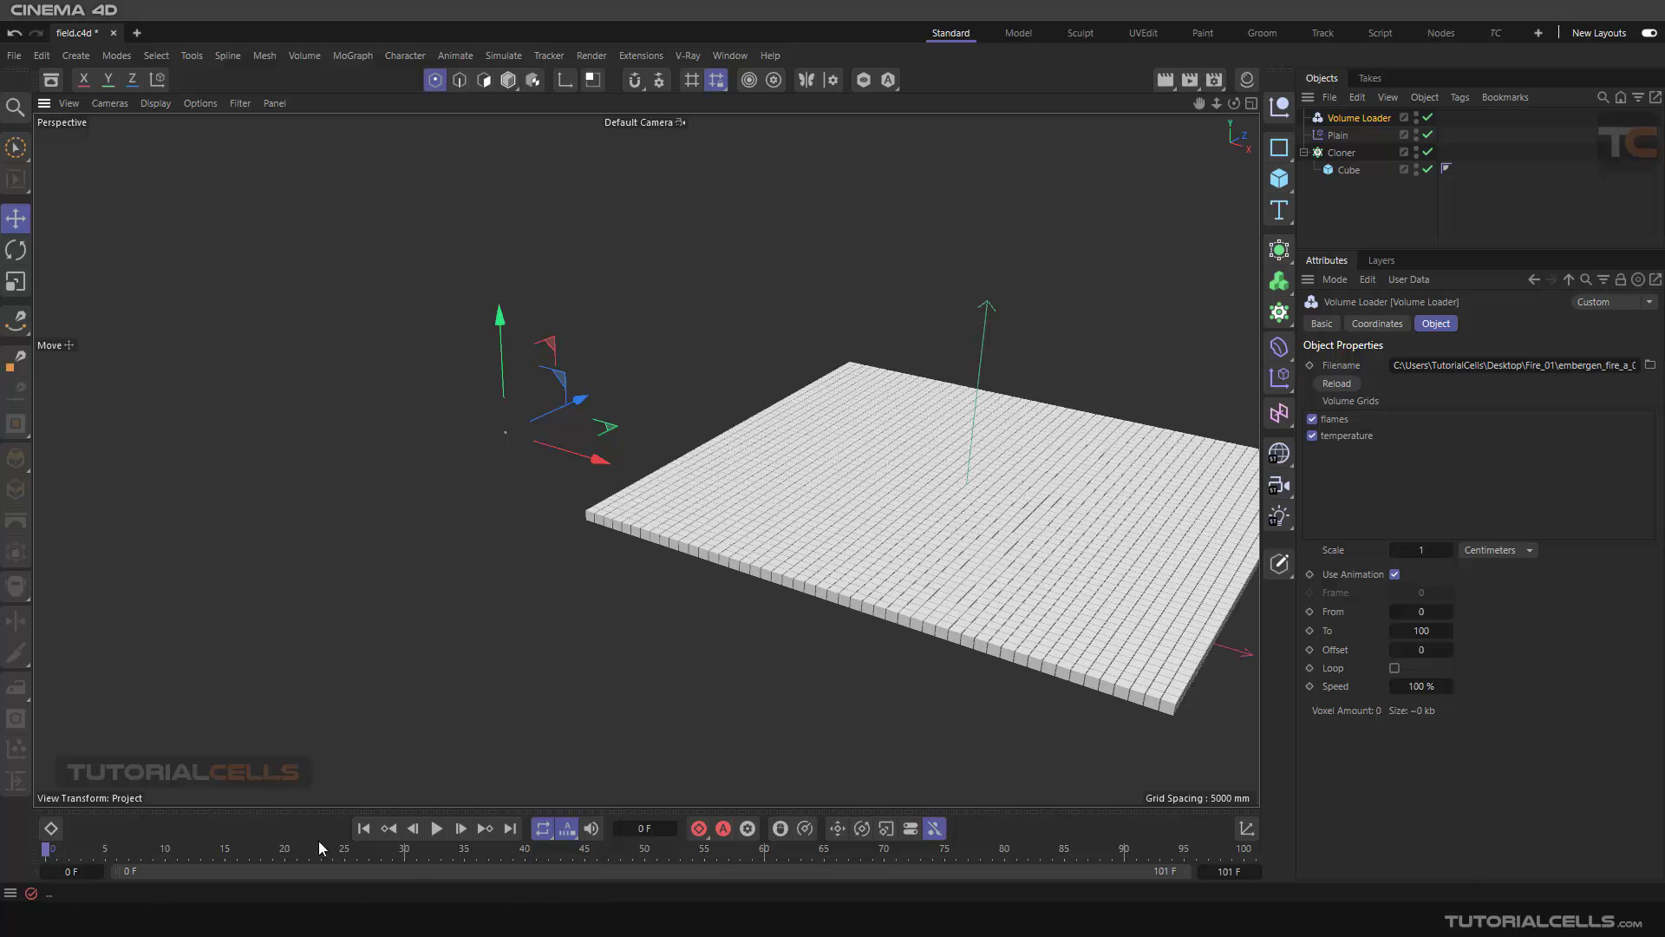
{"action": "left_click", "coordinate": [437, 828]}
{"action": "scroll", "coordinate": [535, 444], "scroll_direction": "up", "scroll_amount": 8}
{"action": "left_click", "coordinate": [436, 829]}
{"action": "mouse_move", "coordinate": [656, 445]}
{"action": "left_mouse_down", "text": "alt"}
{"action": "mouse_move", "coordinate": [275, 434]}
{"action": "mouse_move", "coordinate": [687, 454]}
{"action": "left_mouse_up", "text": "alt"}
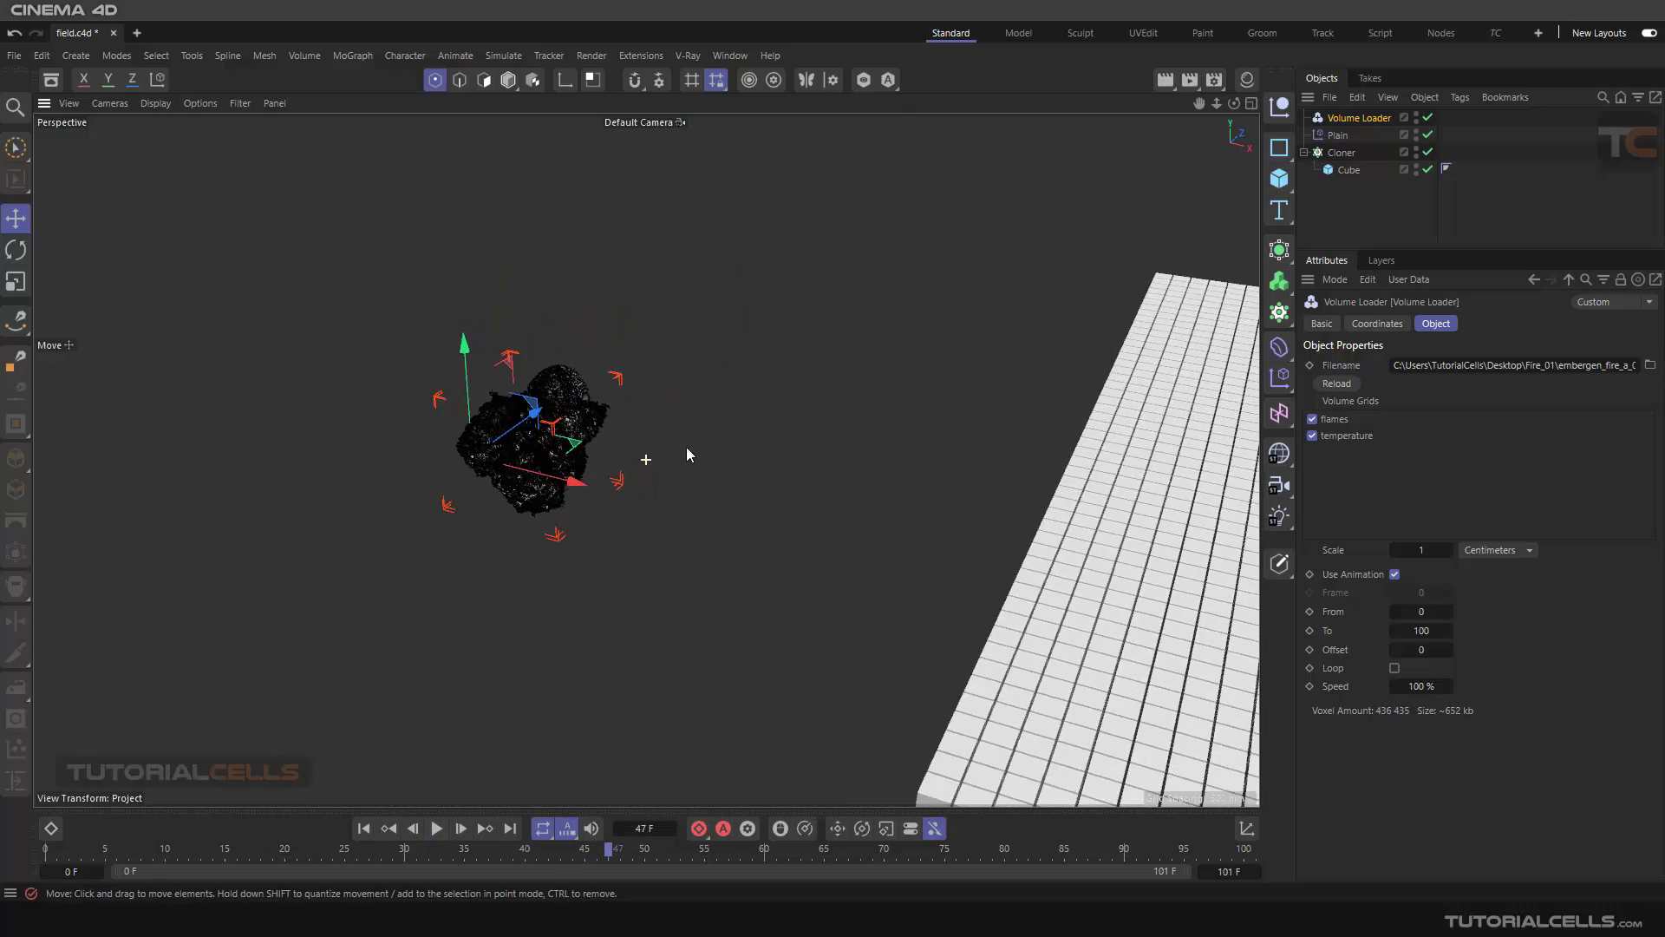
Step: Rotate the Volume Loader about its X axis and move it onto the middle of the cube grid
{"action": "left_click", "coordinate": [15, 250]}
{"action": "left_click_drag", "start_coordinate": [434, 440], "coordinate": [544, 477]}
{"action": "left_click", "coordinate": [16, 218]}
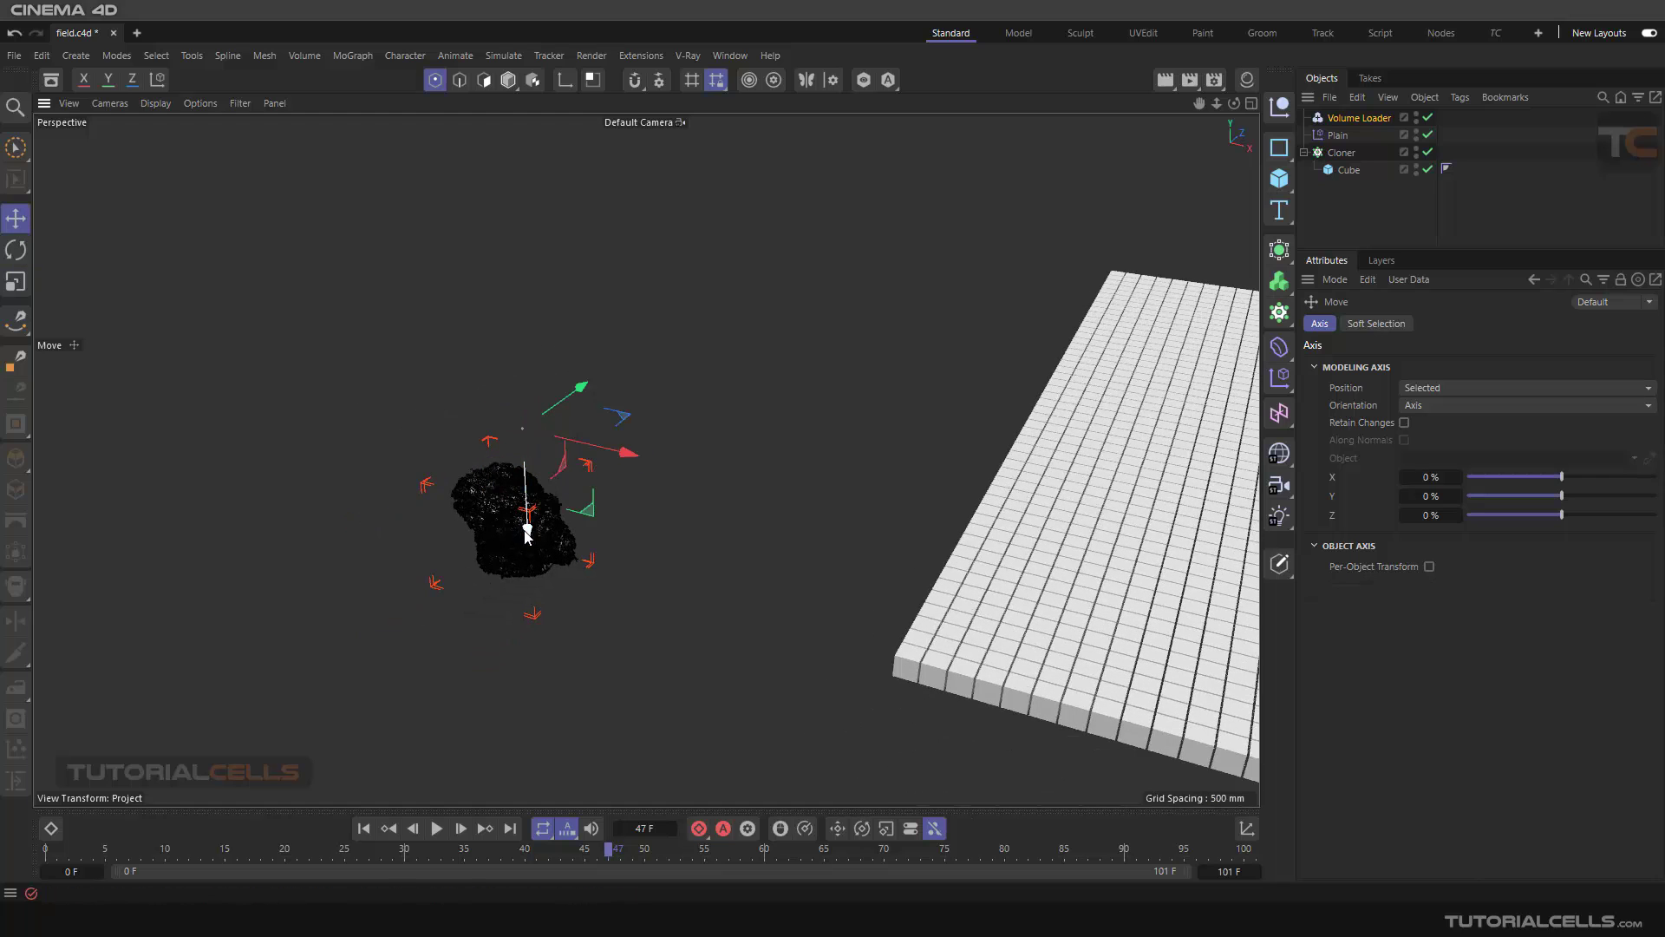
{"action": "left_click_drag", "start_coordinate": [513, 461], "coordinate": [774, 466], "text": "alt"}
{"action": "left_click_drag", "start_coordinate": [722, 677], "coordinate": [739, 628]}
{"action": "scroll", "coordinate": [737, 608], "scroll_direction": "up", "scroll_amount": 4}
{"action": "left_click_drag", "start_coordinate": [729, 565], "coordinate": [395, 544], "text": "alt"}
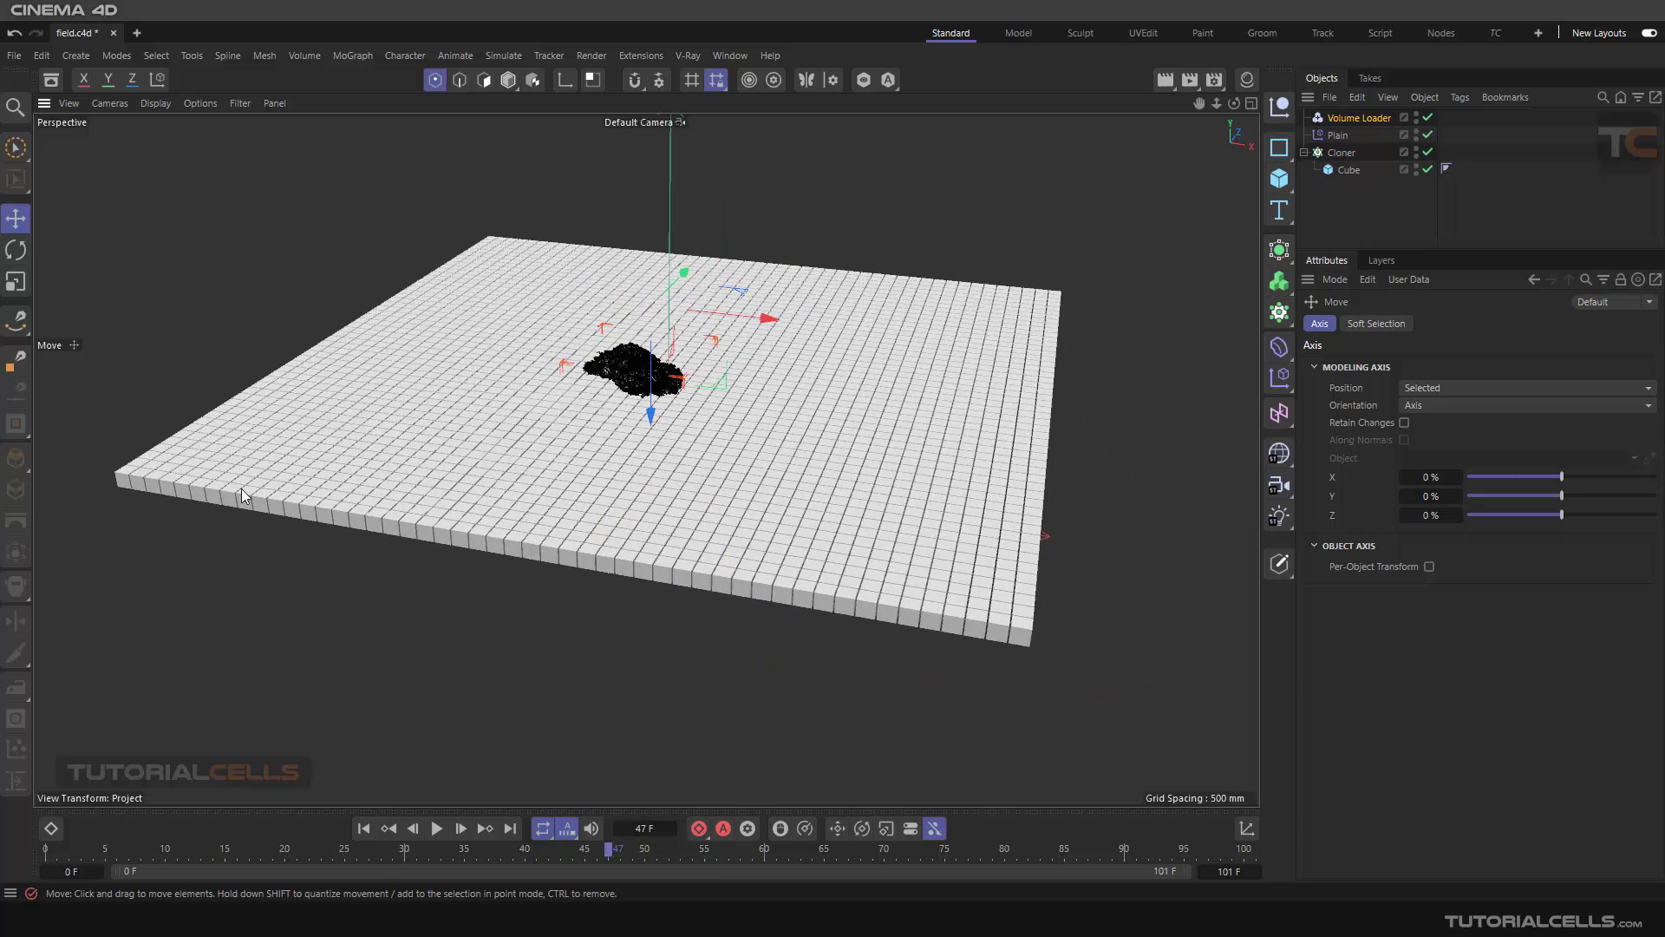
Step: Play the fire animation onward and stop it at frame 61
{"action": "left_click", "coordinate": [16, 281]}
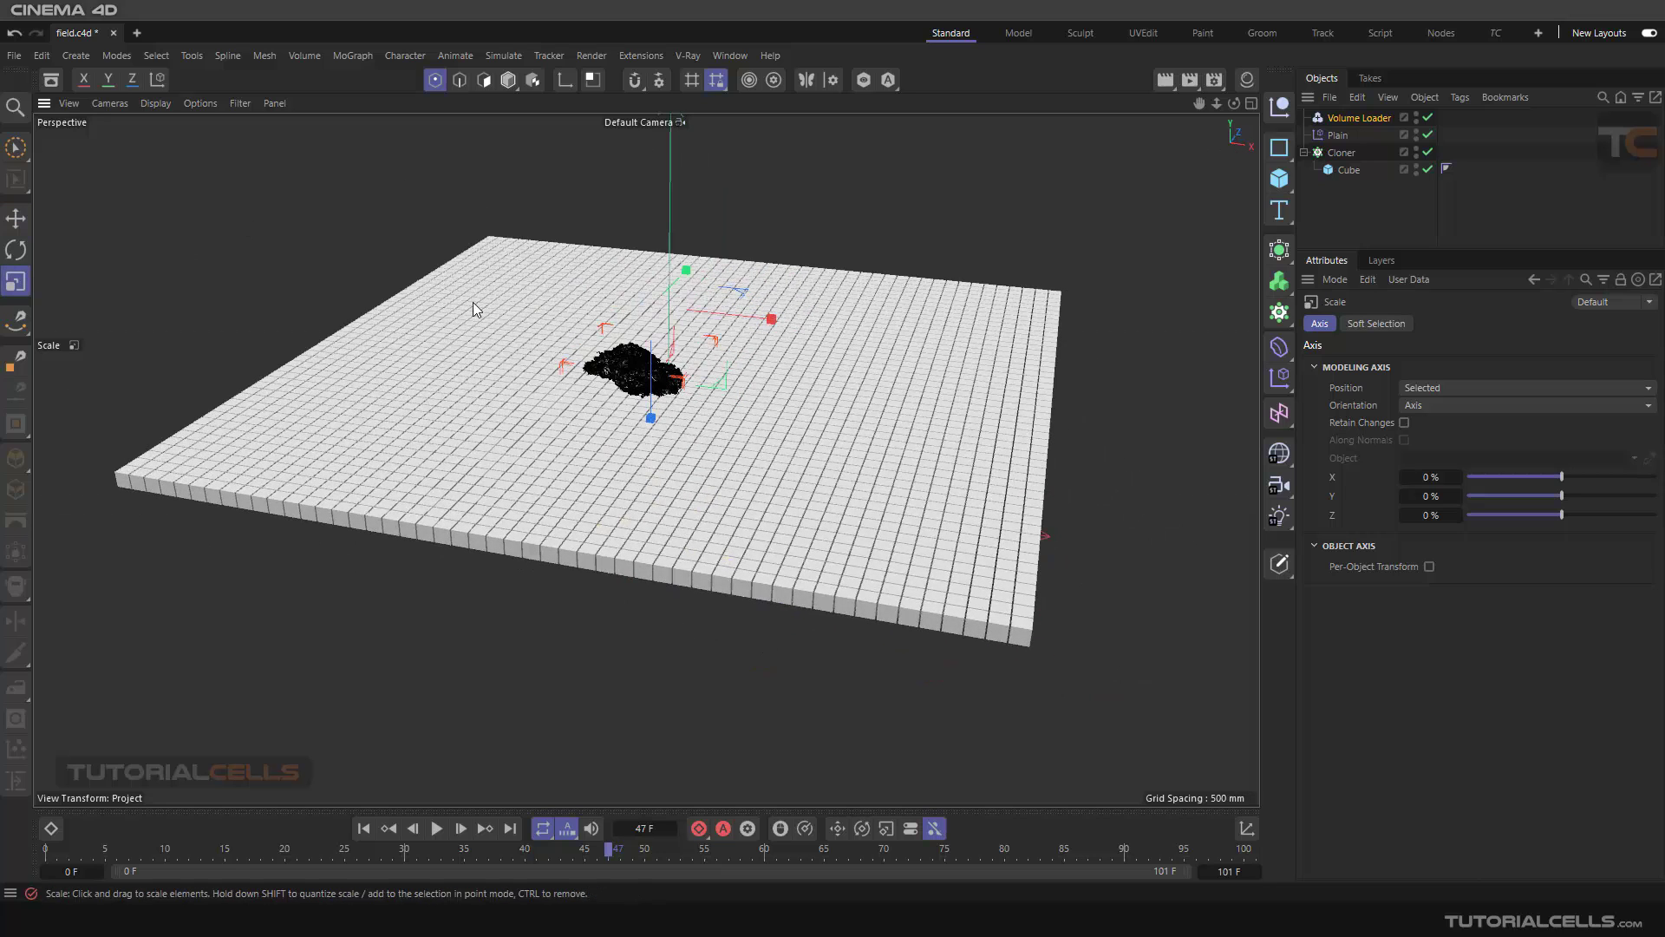
{"action": "left_click", "coordinate": [436, 828]}
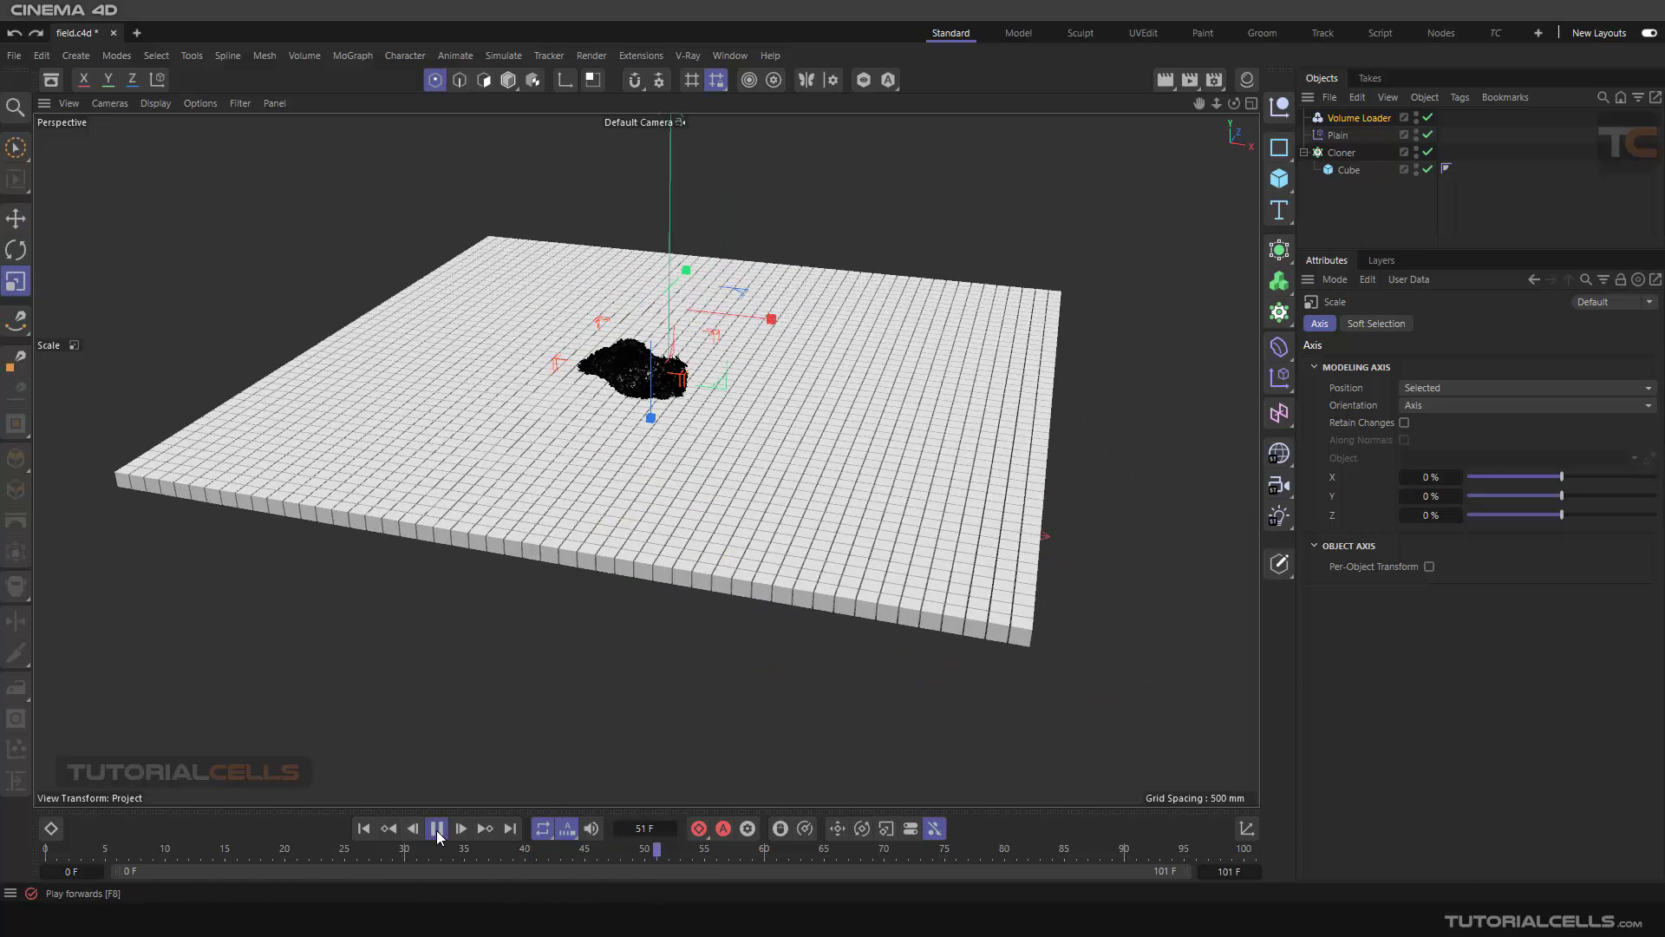
{"action": "left_click", "coordinate": [437, 828]}
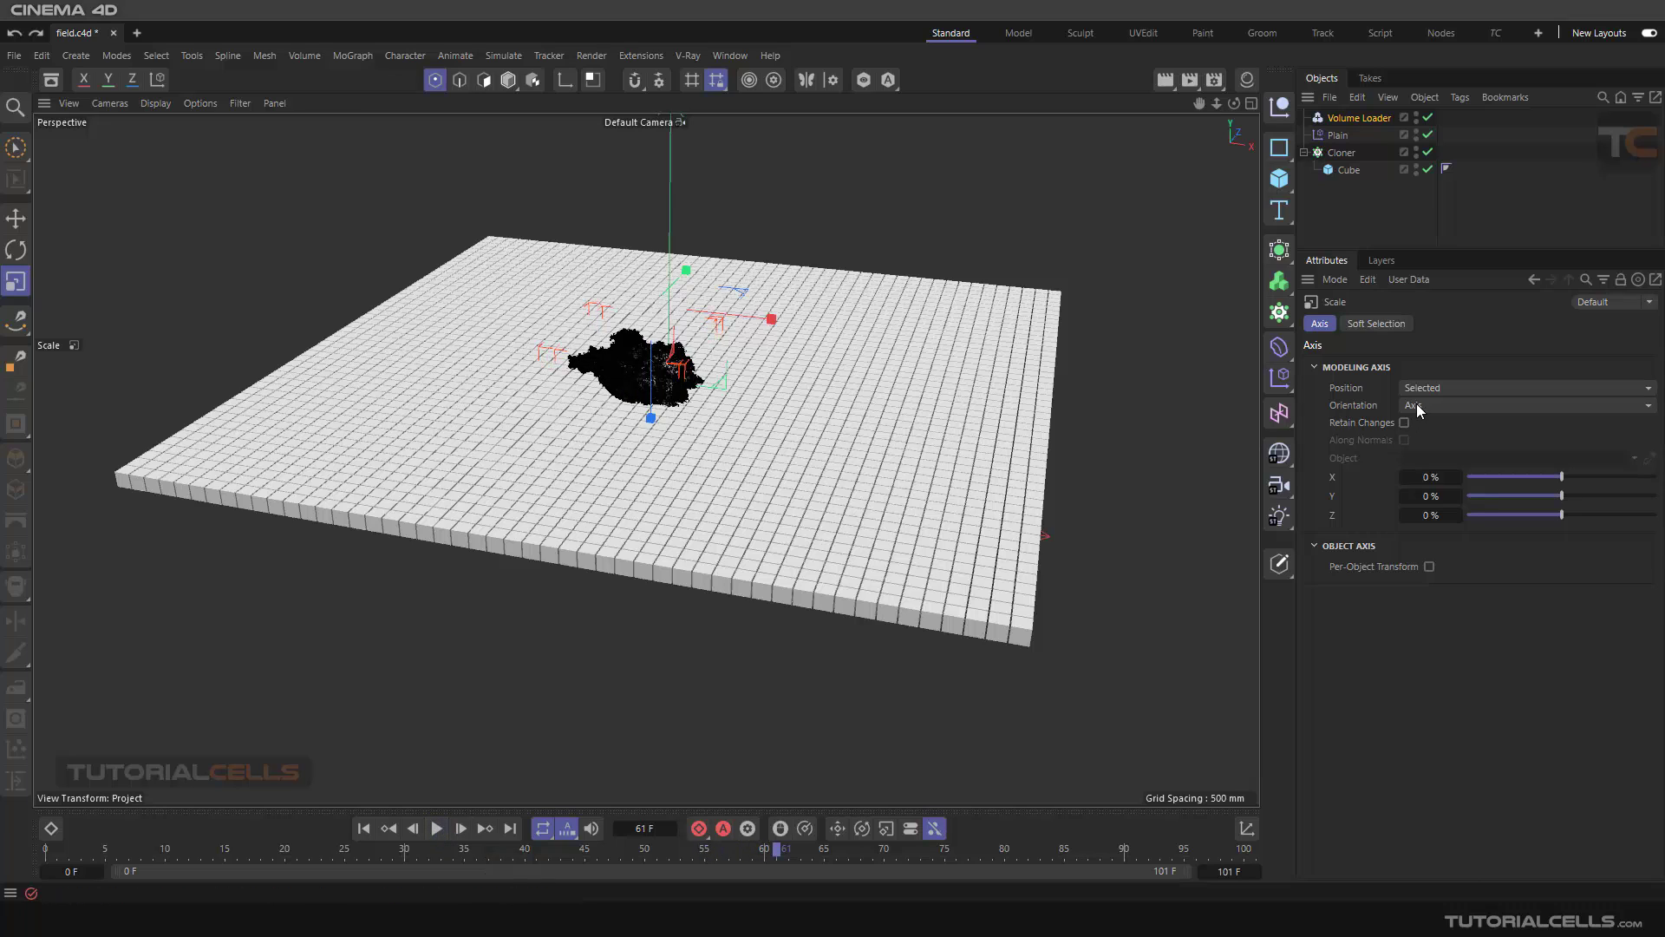
Step: Set the Volume Loader's scale to 2.4 and adjust its position over the cube grid
{"action": "left_click", "coordinate": [1359, 118]}
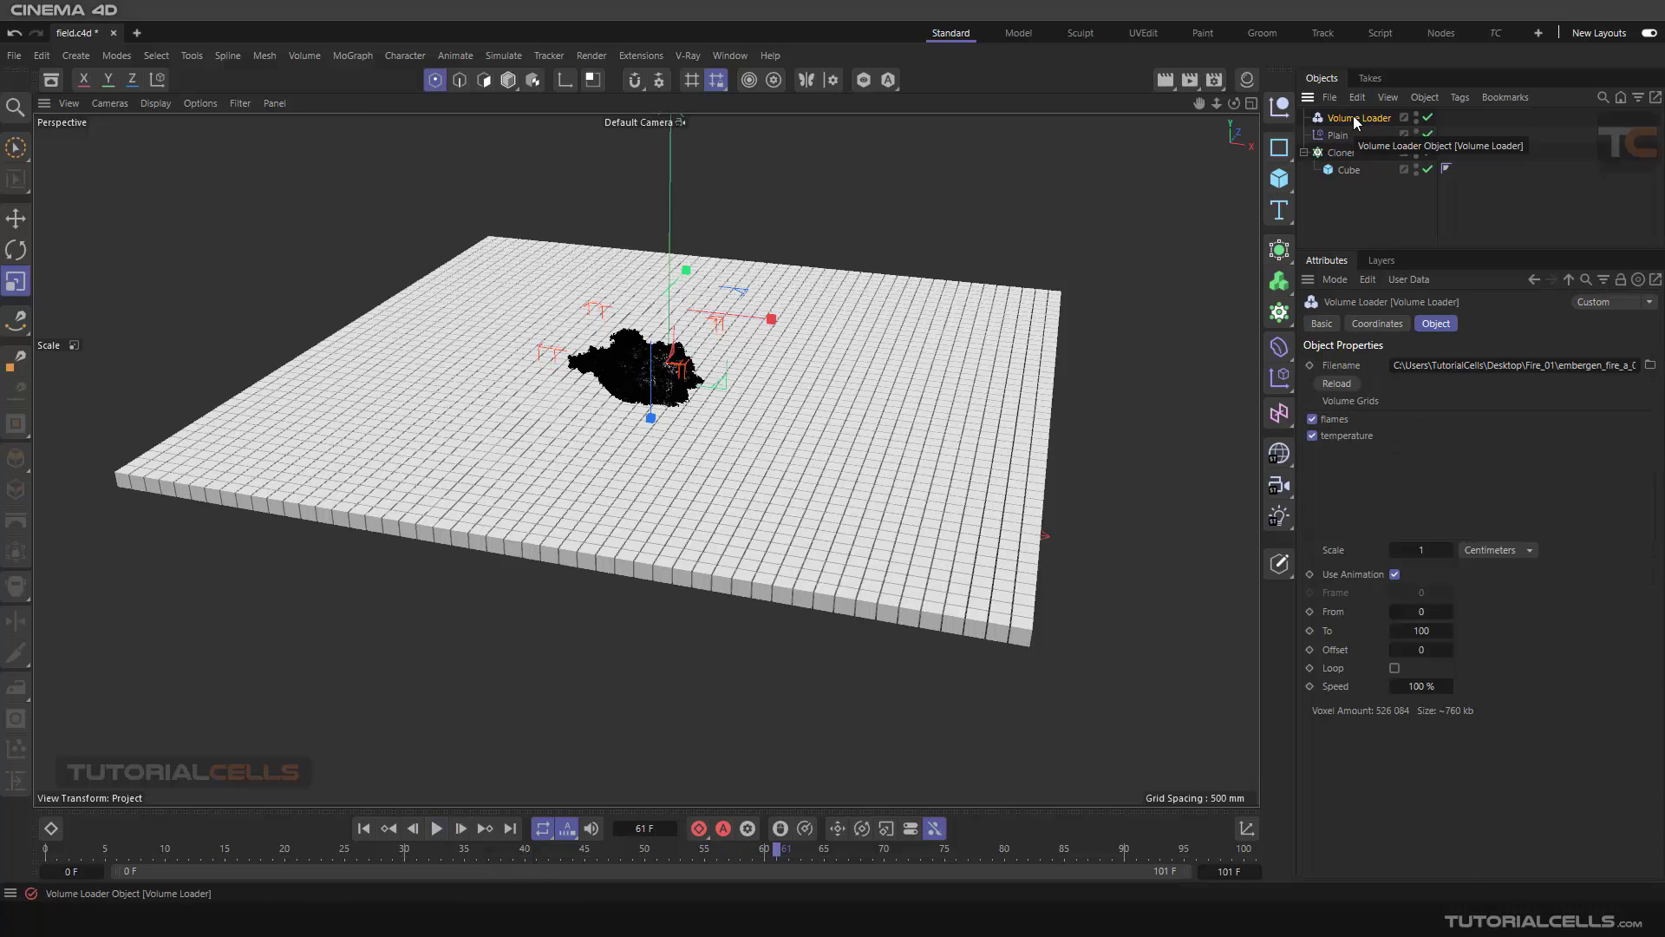
{"action": "left_click_drag", "start_coordinate": [1425, 553], "coordinate": [1475, 554]}
{"action": "key", "text": "e"}
{"action": "left_click_drag", "start_coordinate": [682, 412], "coordinate": [640, 388]}
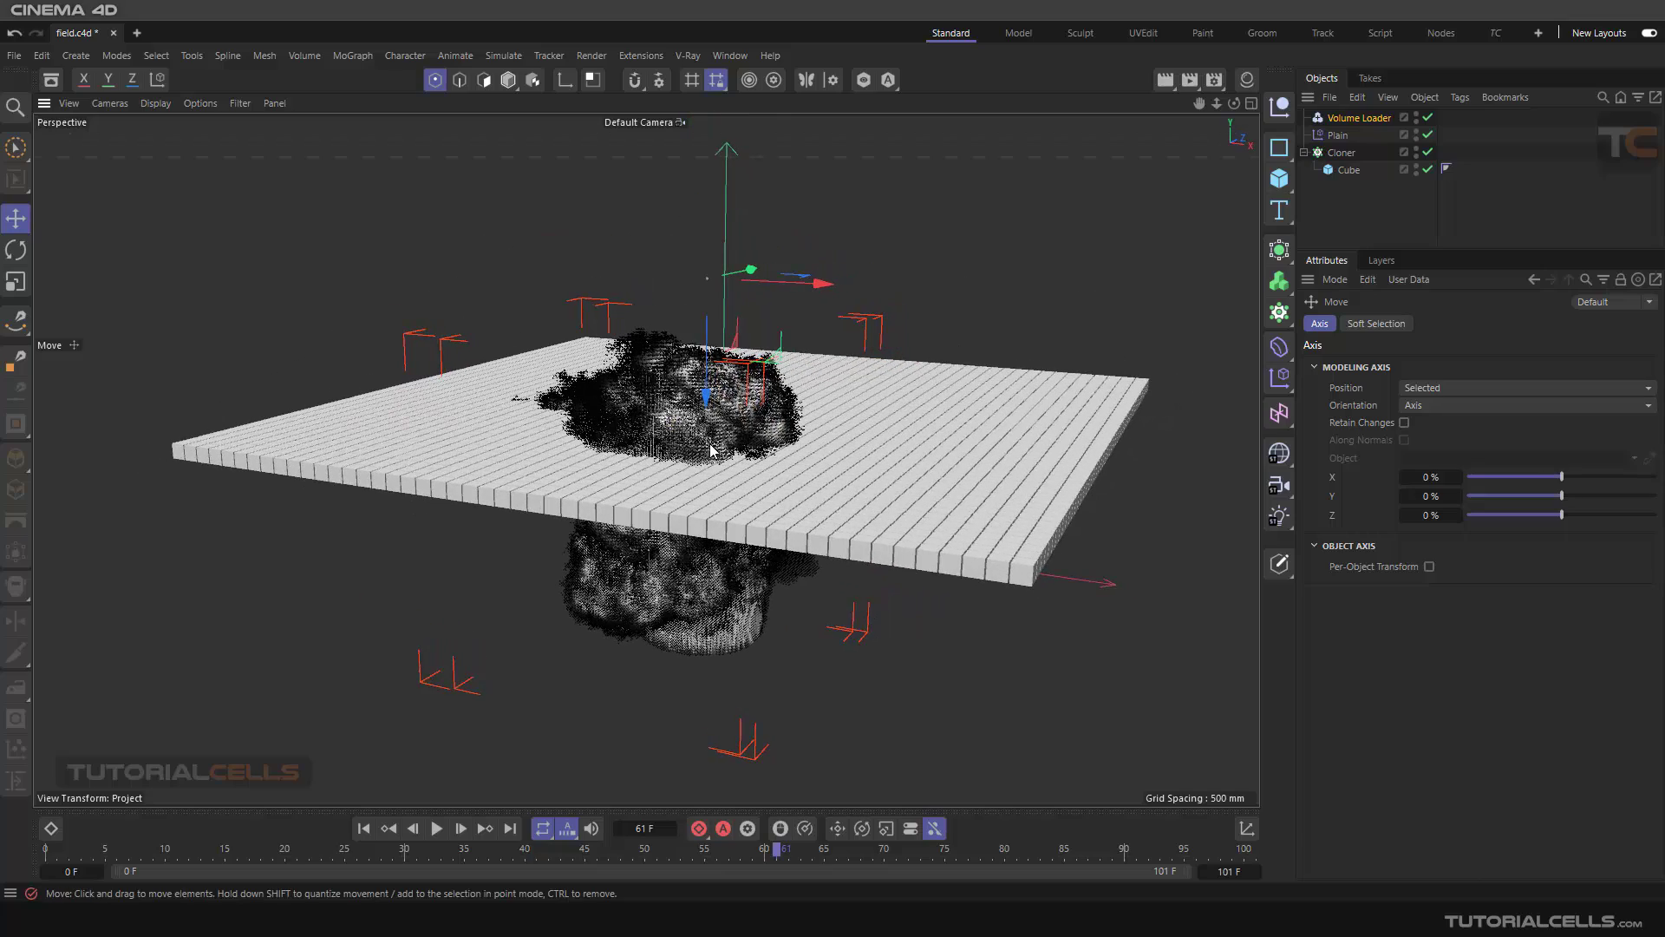
Step: Turn off the Volume Loader's temperature grid and replay the animation from the start, stopping at frame 82
{"action": "left_click", "coordinate": [1360, 118]}
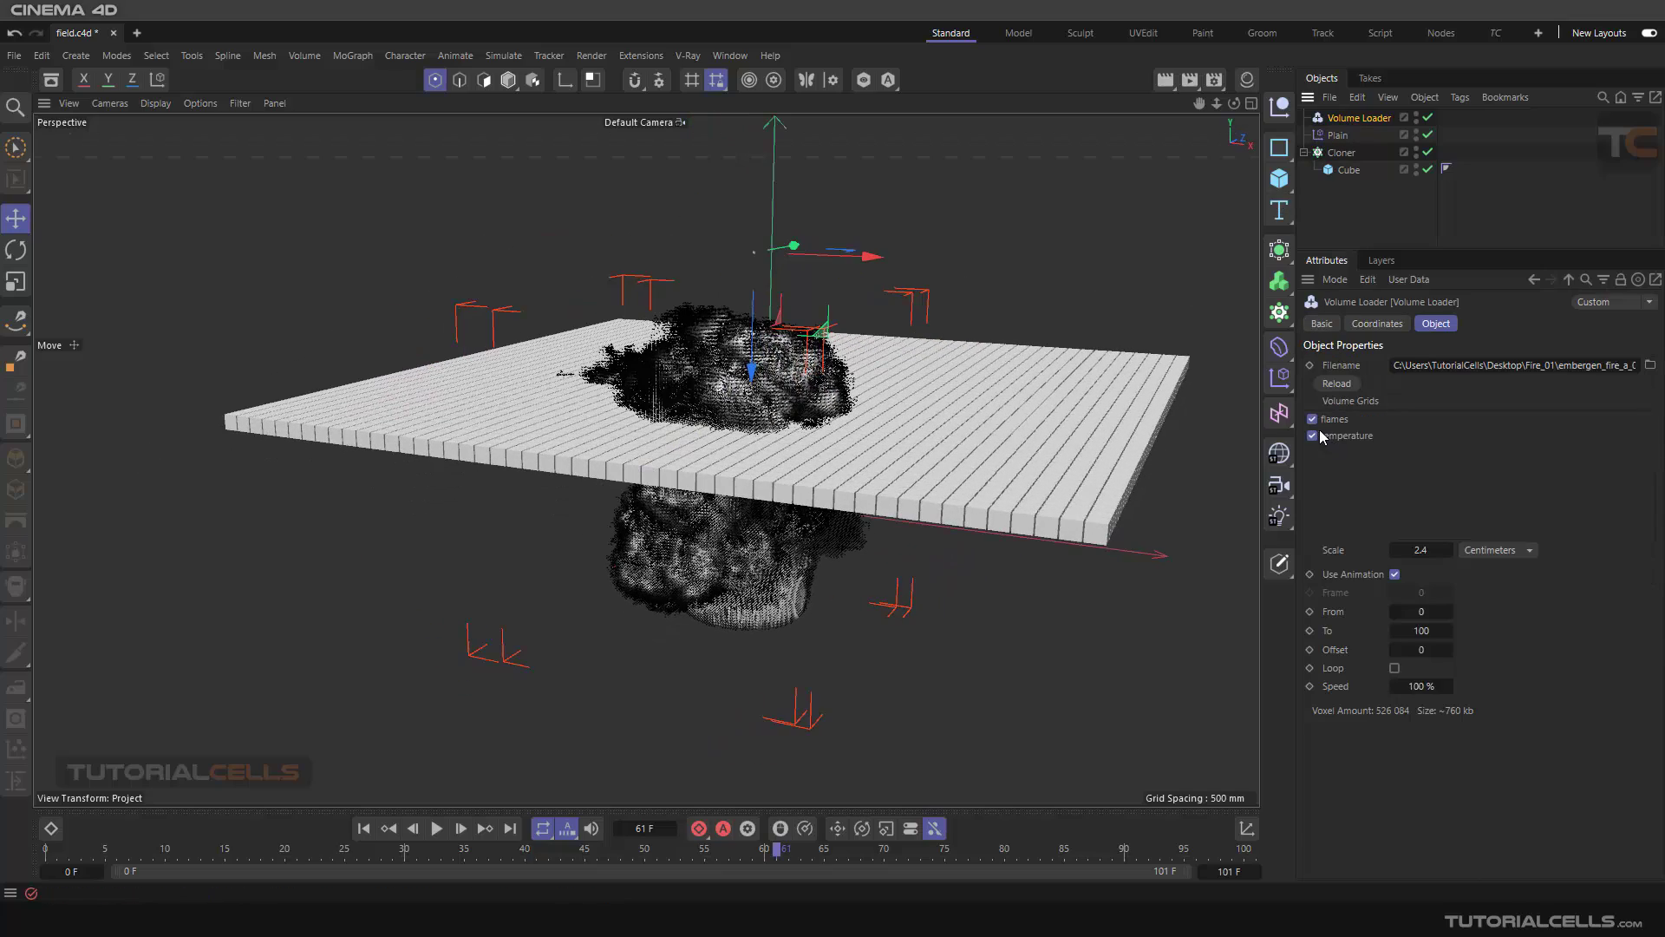
{"action": "left_click", "coordinate": [1313, 436]}
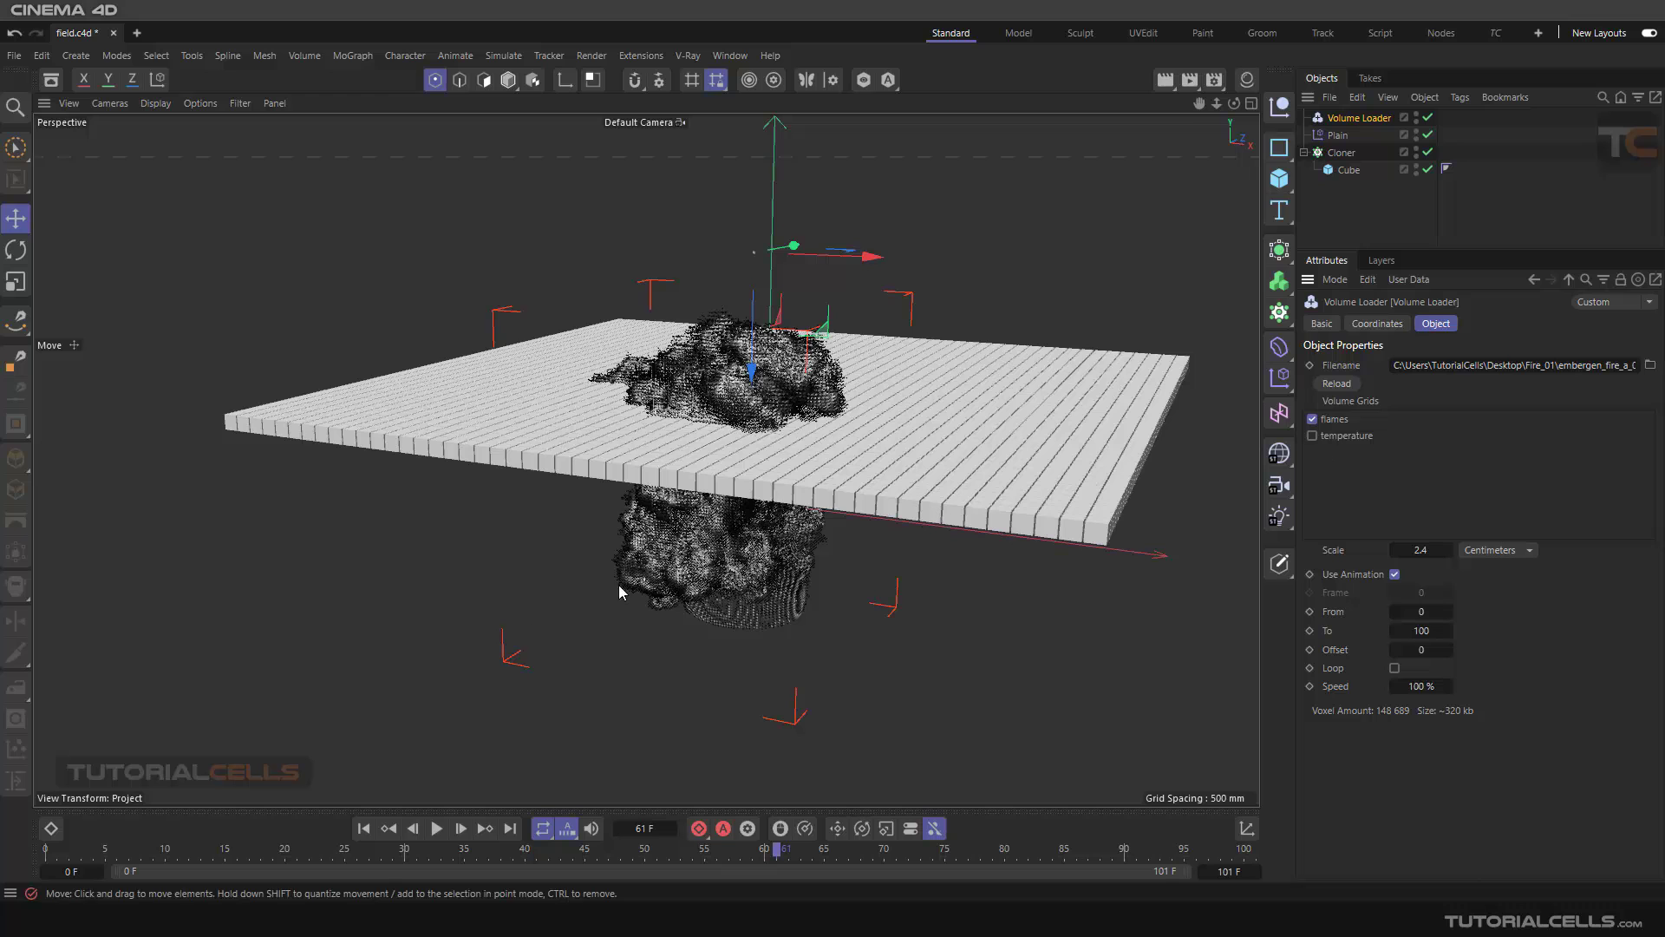
{"action": "left_click", "coordinate": [363, 828]}
{"action": "left_click", "coordinate": [436, 828]}
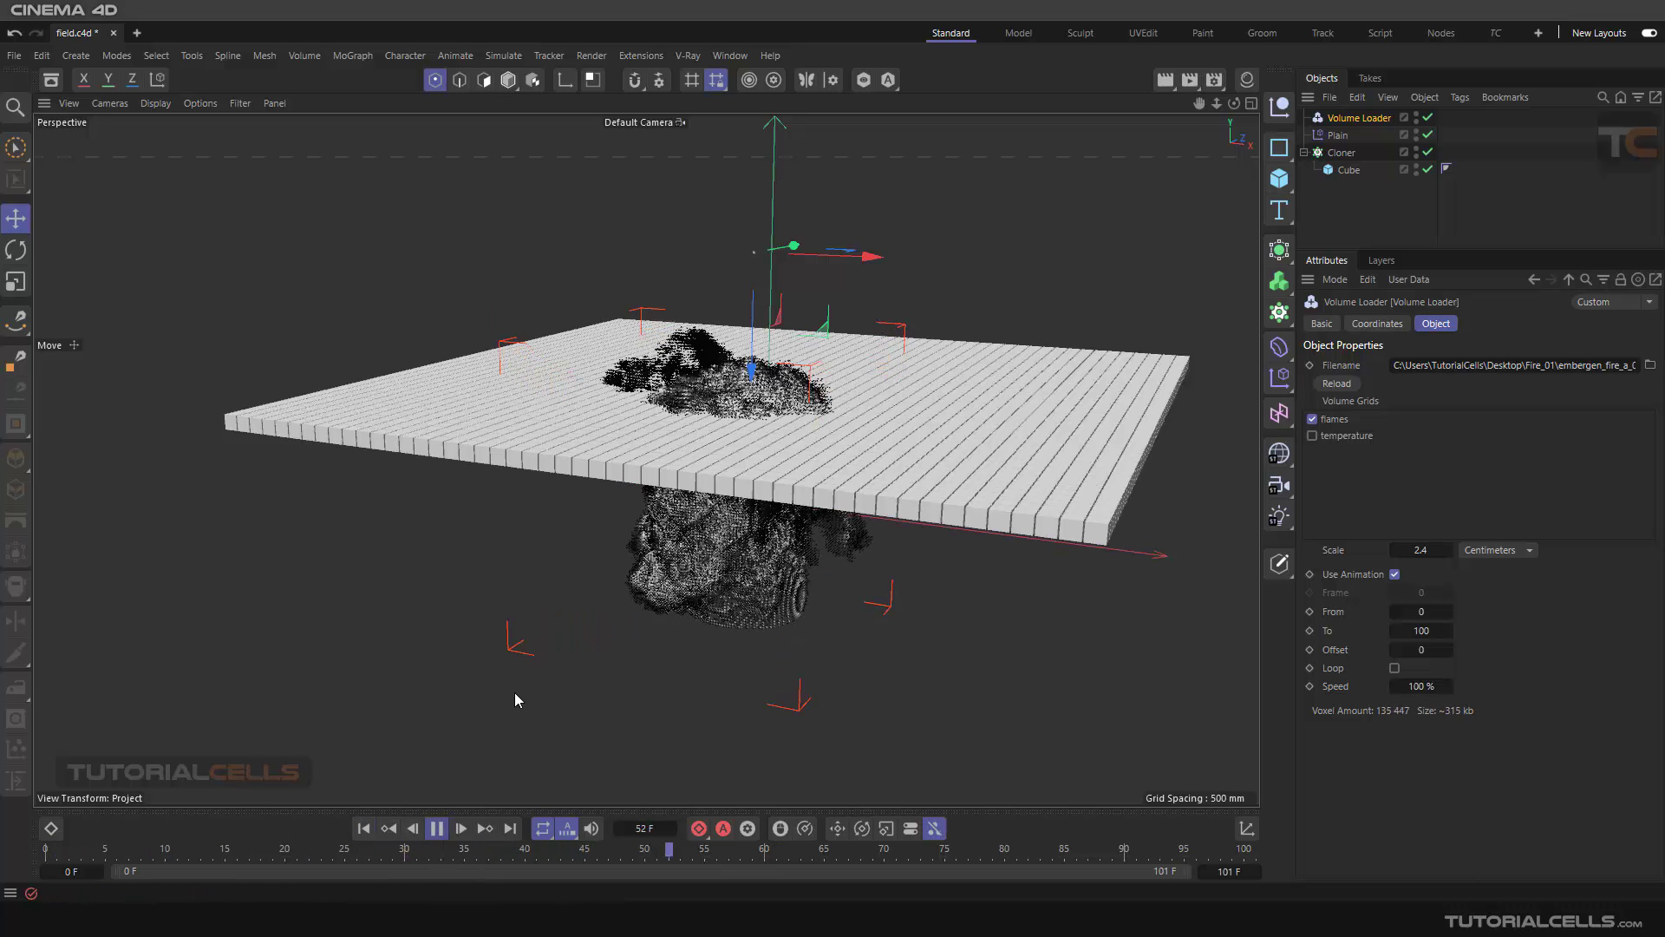
{"action": "left_click", "coordinate": [449, 828]}
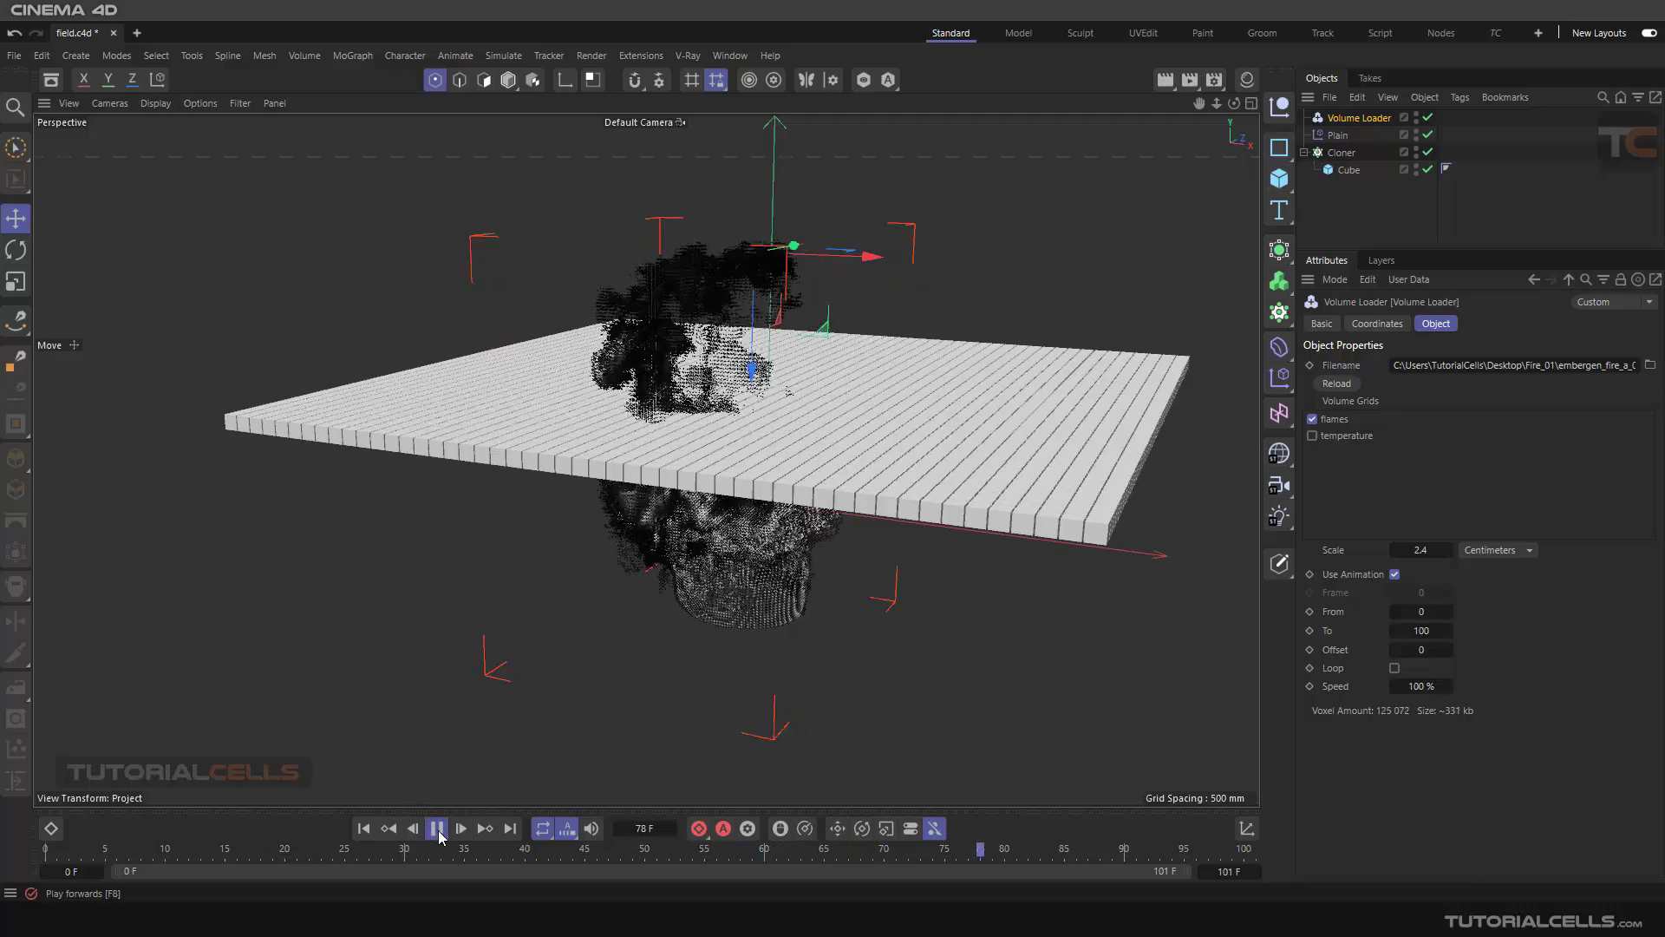
{"action": "scroll", "coordinate": [759, 412], "scroll_direction": "up", "scroll_amount": 10}
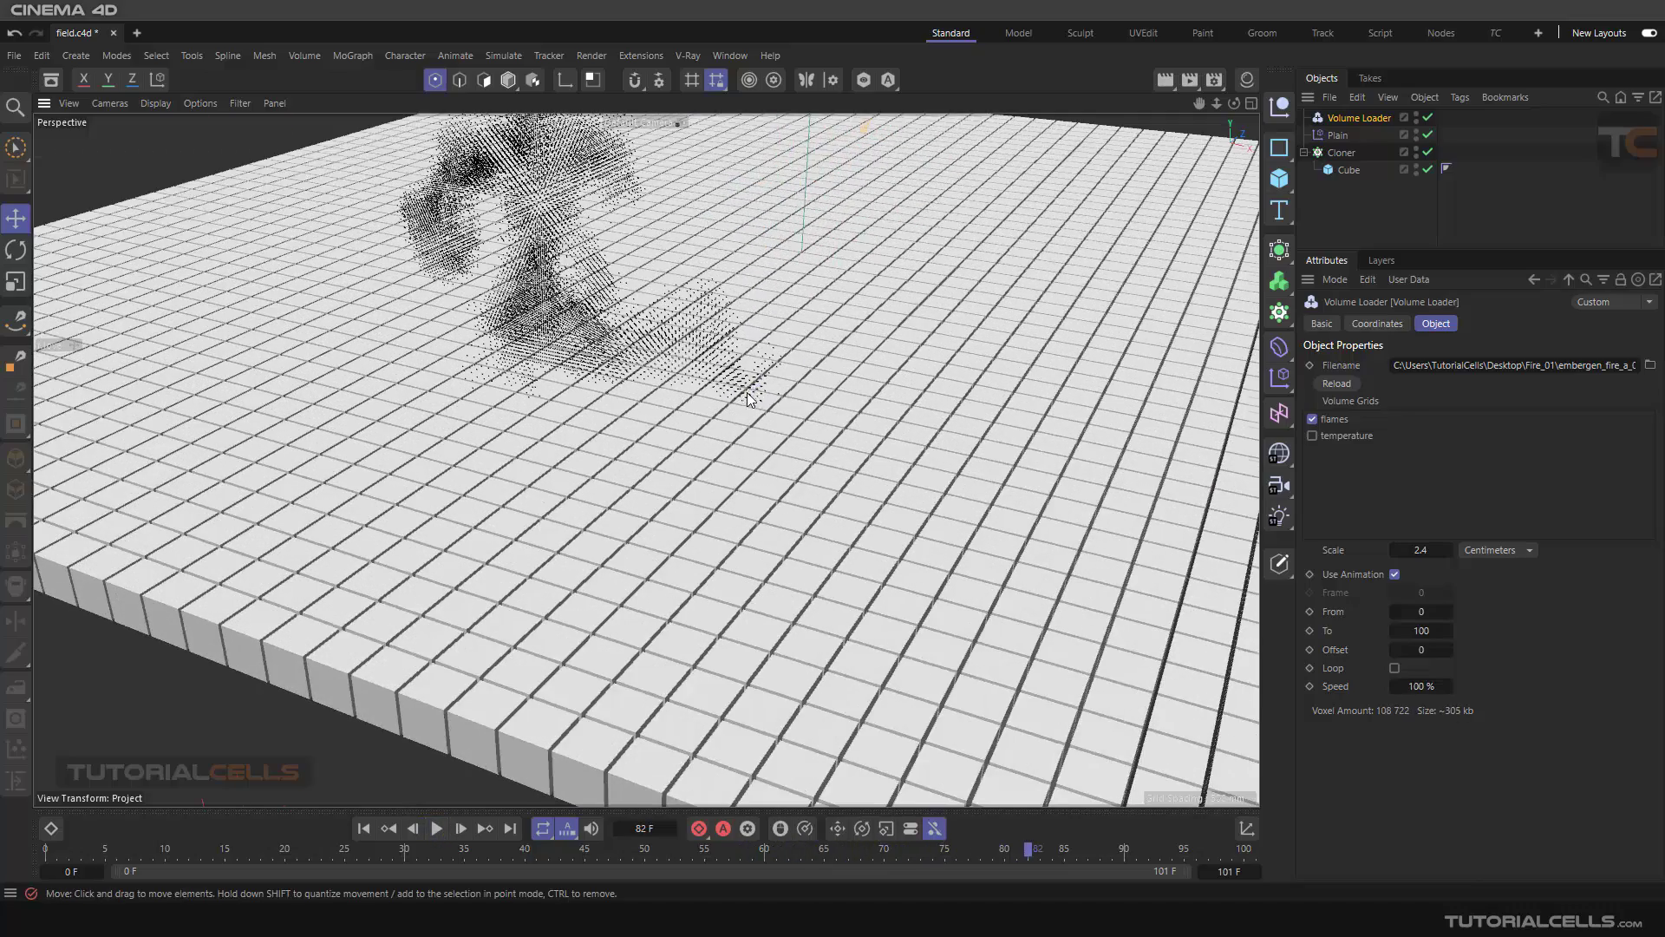
{"action": "scroll", "coordinate": [751, 399], "scroll_direction": "down", "scroll_amount": 10}
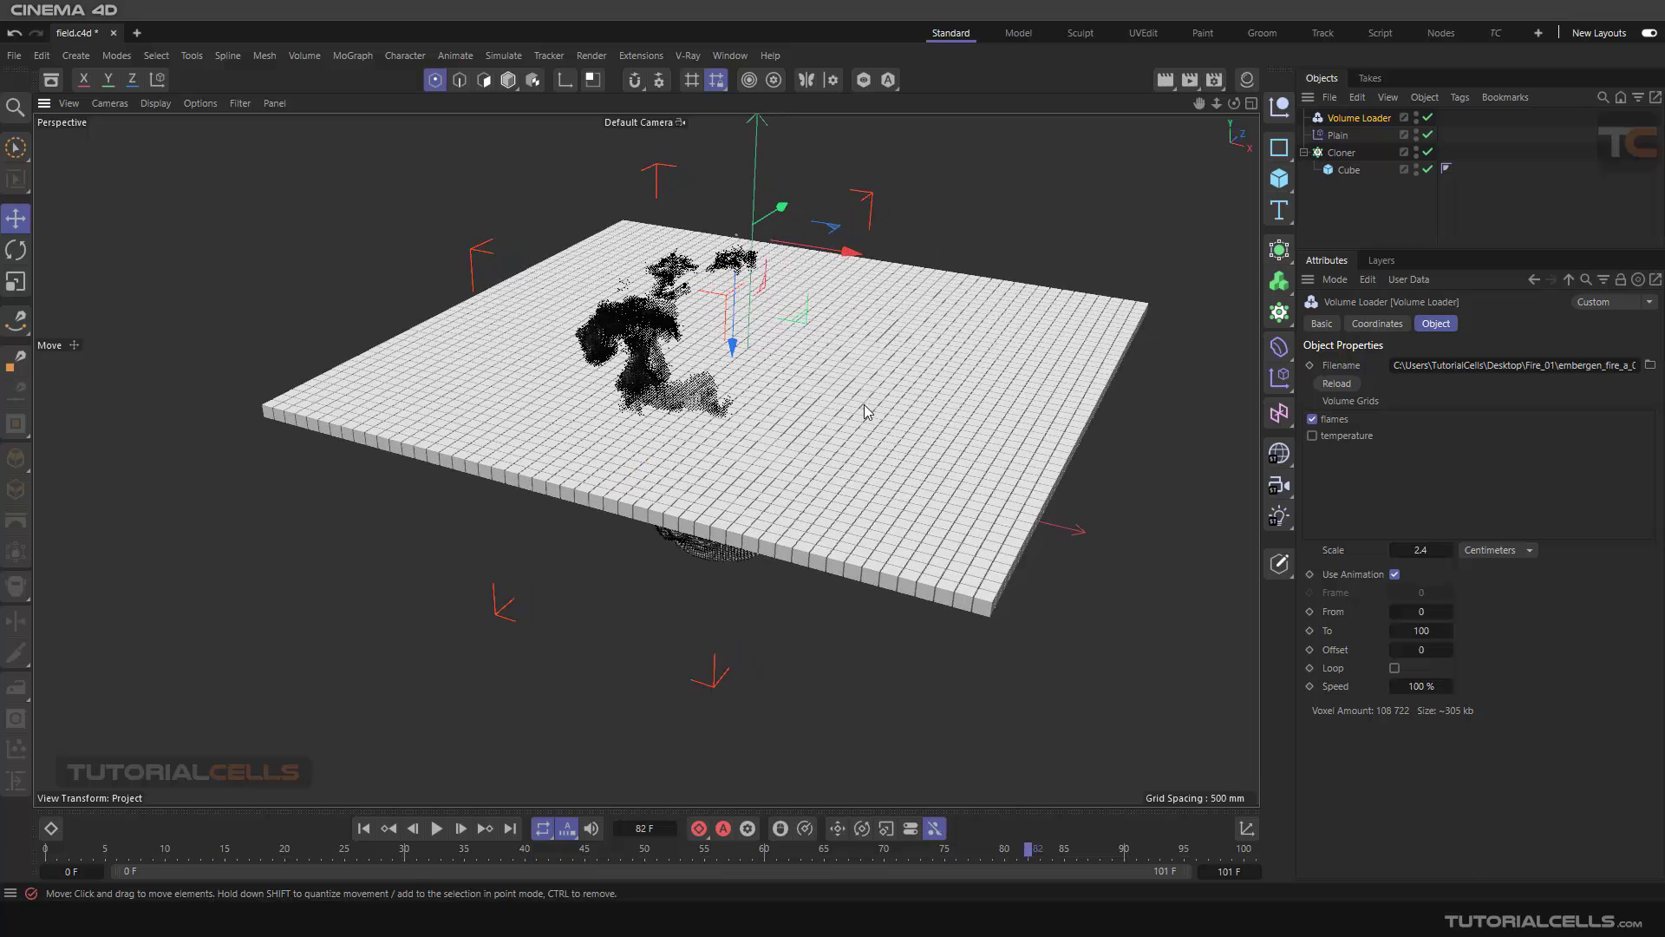
Step: Add the Volume Loader as a field in the new Plain effector and bring up the available field layer types
{"action": "left_click", "coordinate": [1338, 135]}
{"action": "left_click", "coordinate": [1607, 326]}
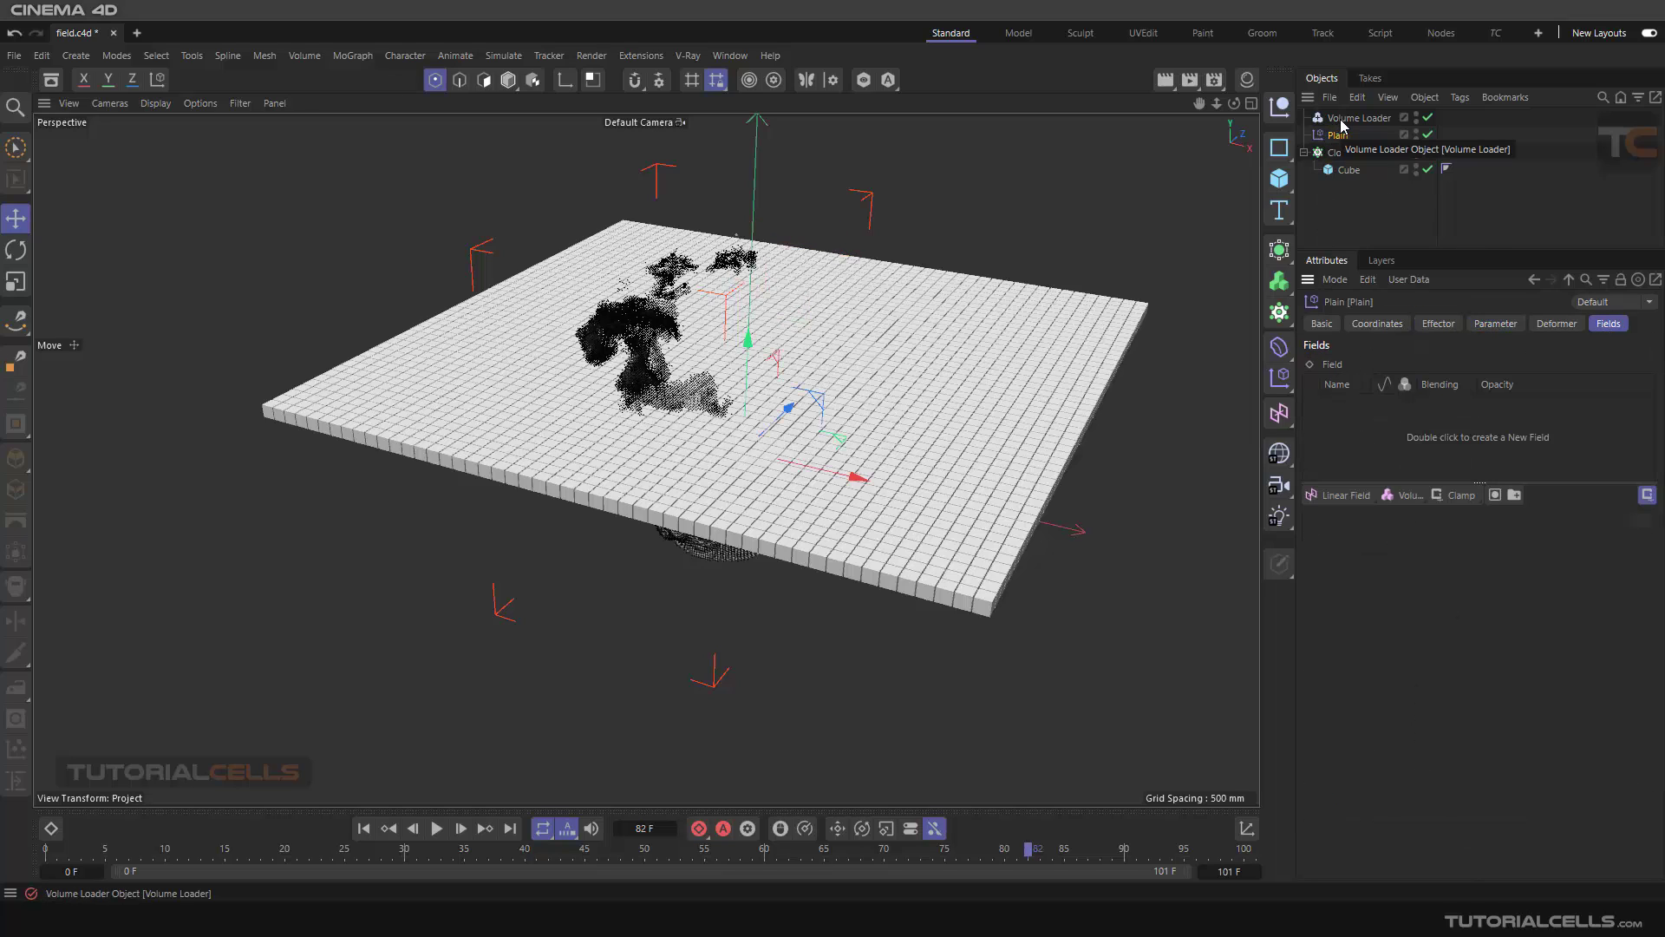
{"action": "left_click_drag", "start_coordinate": [1341, 126], "coordinate": [1398, 446]}
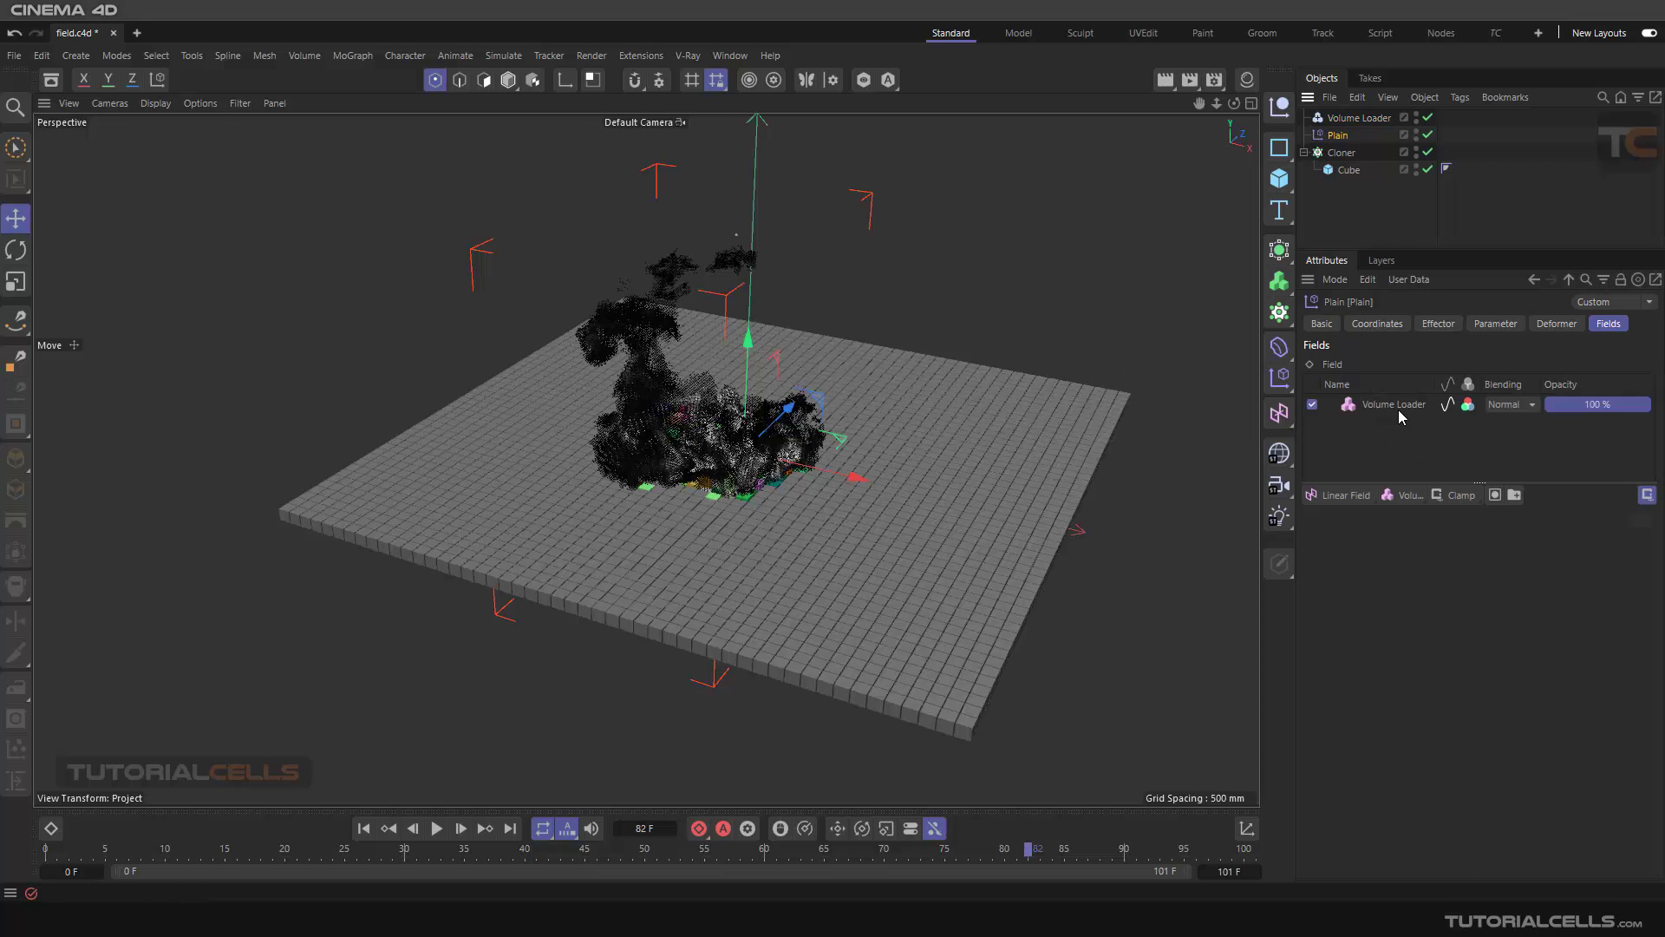
{"action": "left_click", "coordinate": [1401, 495]}
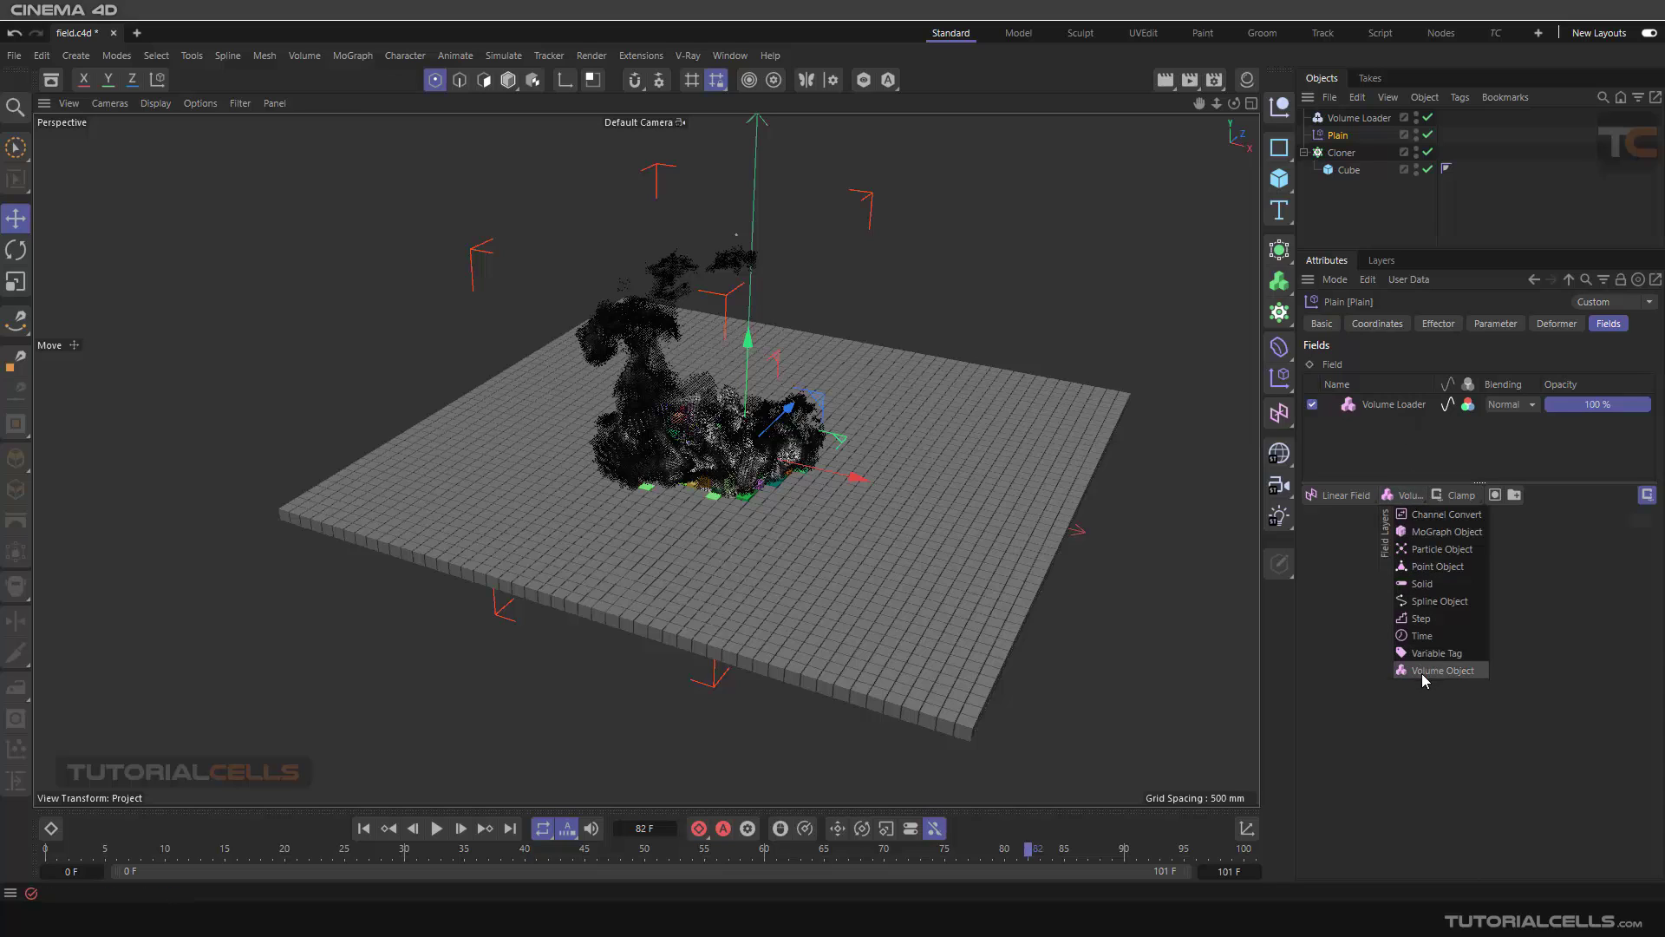
Step: Hide the Volume Loader and replay the cube grid animation from the start
{"action": "left_click", "coordinate": [1338, 636]}
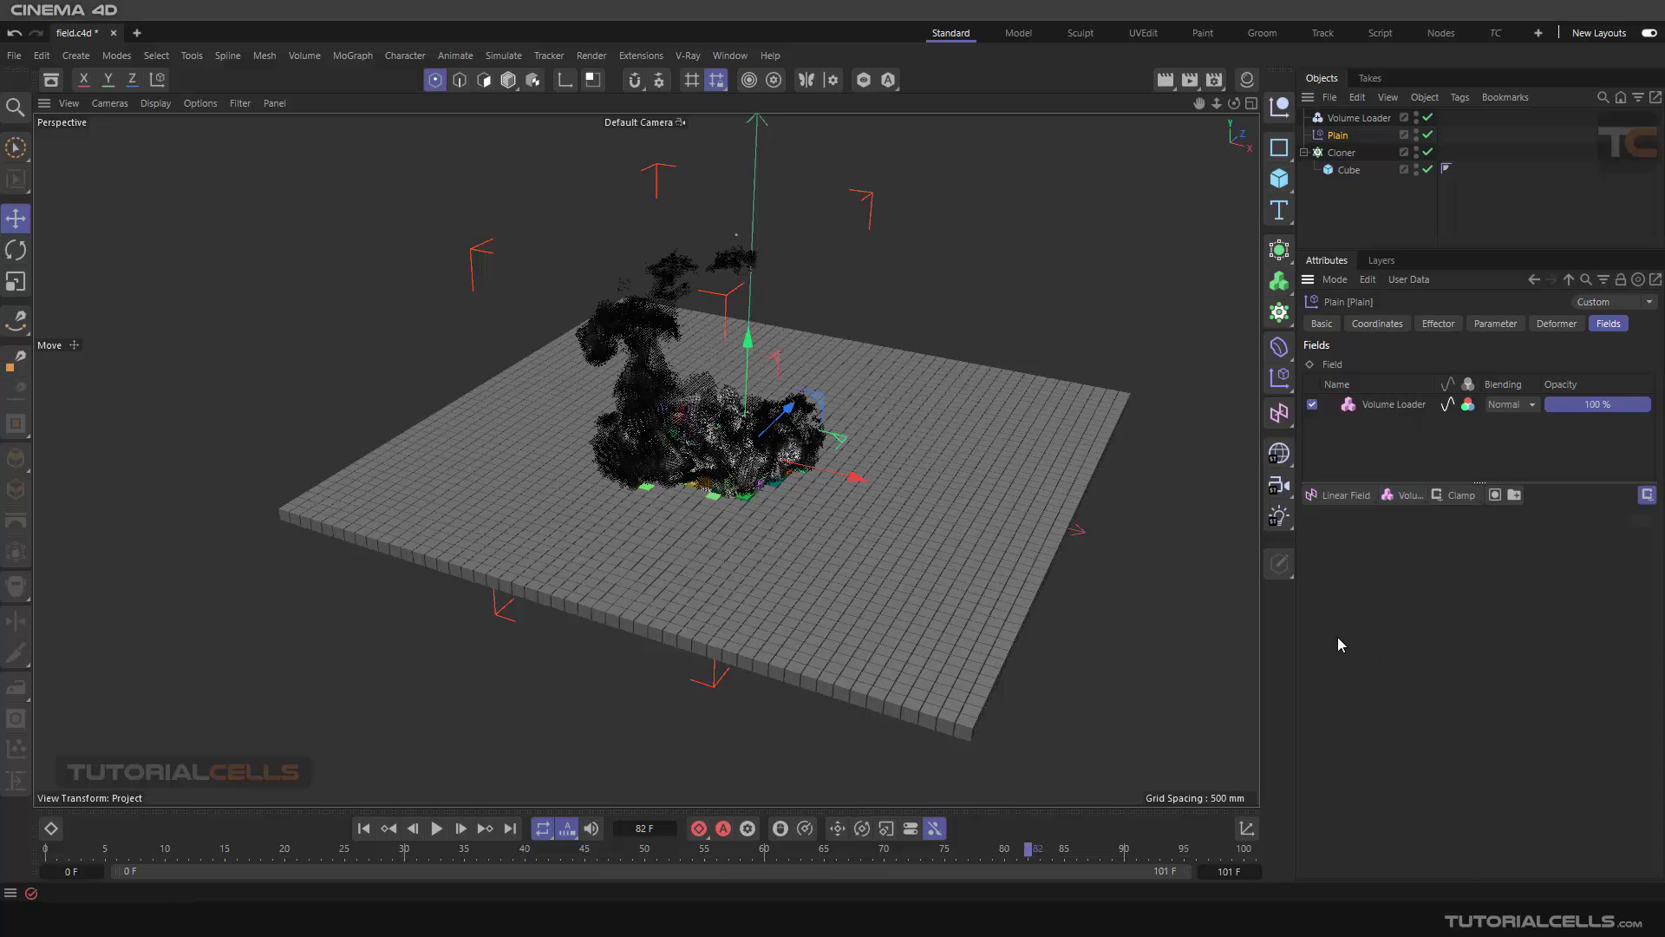
{"action": "left_click", "coordinate": [1415, 114]}
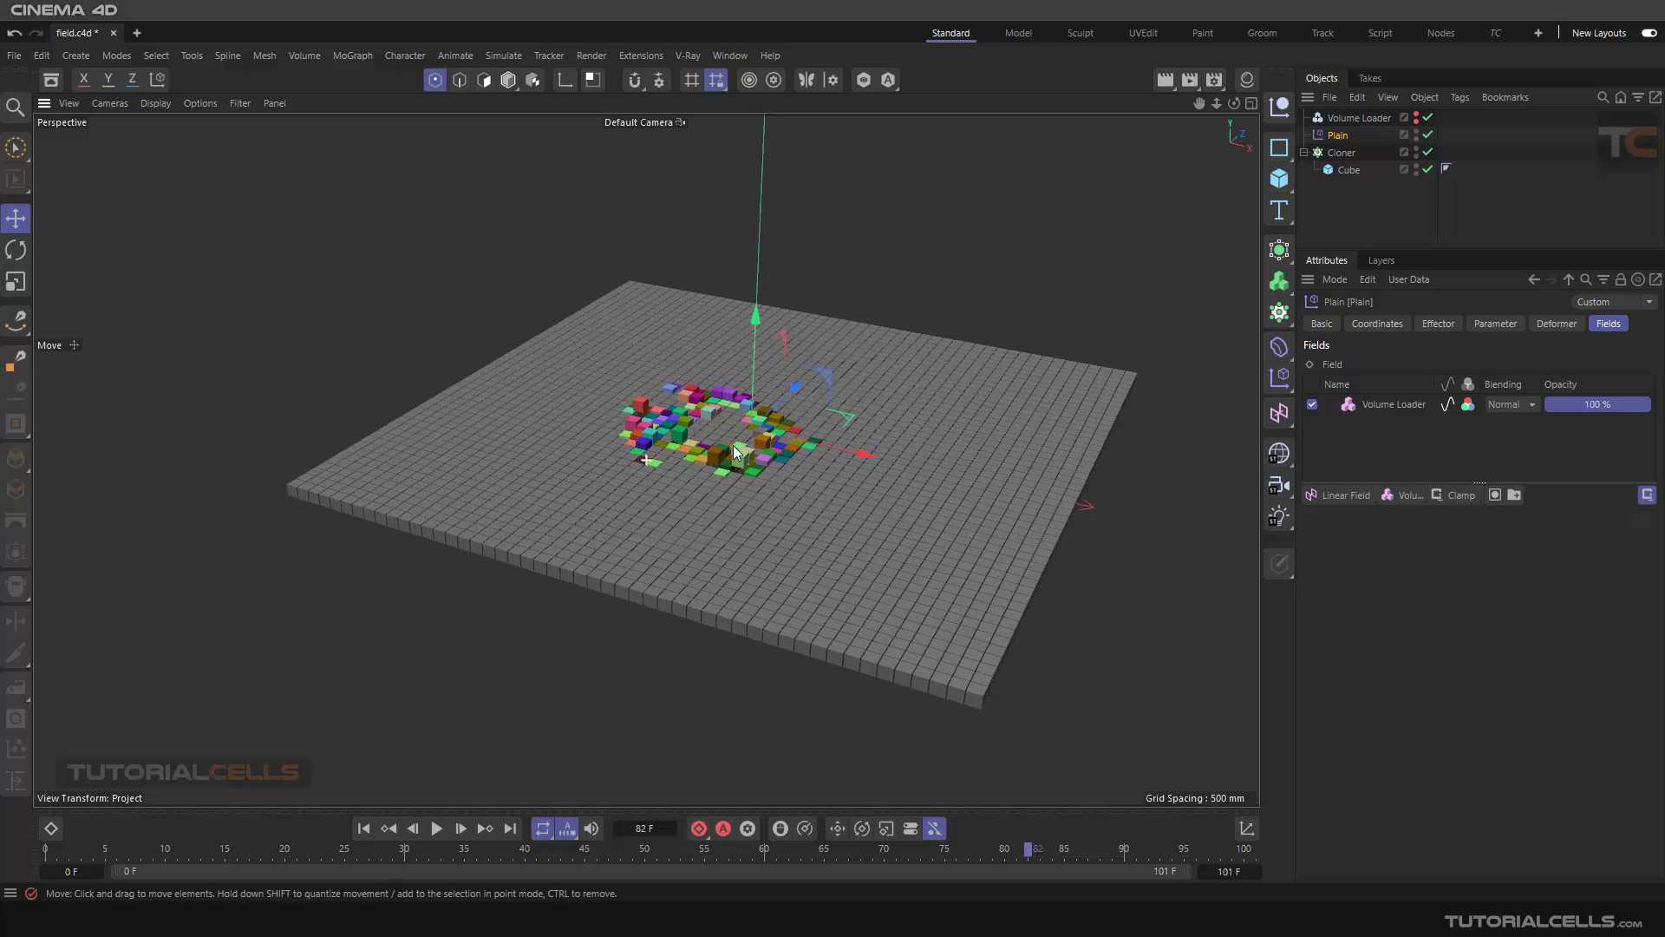
{"action": "scroll", "coordinate": [735, 448], "scroll_direction": "up", "scroll_amount": 3}
{"action": "left_click", "coordinate": [363, 829]}
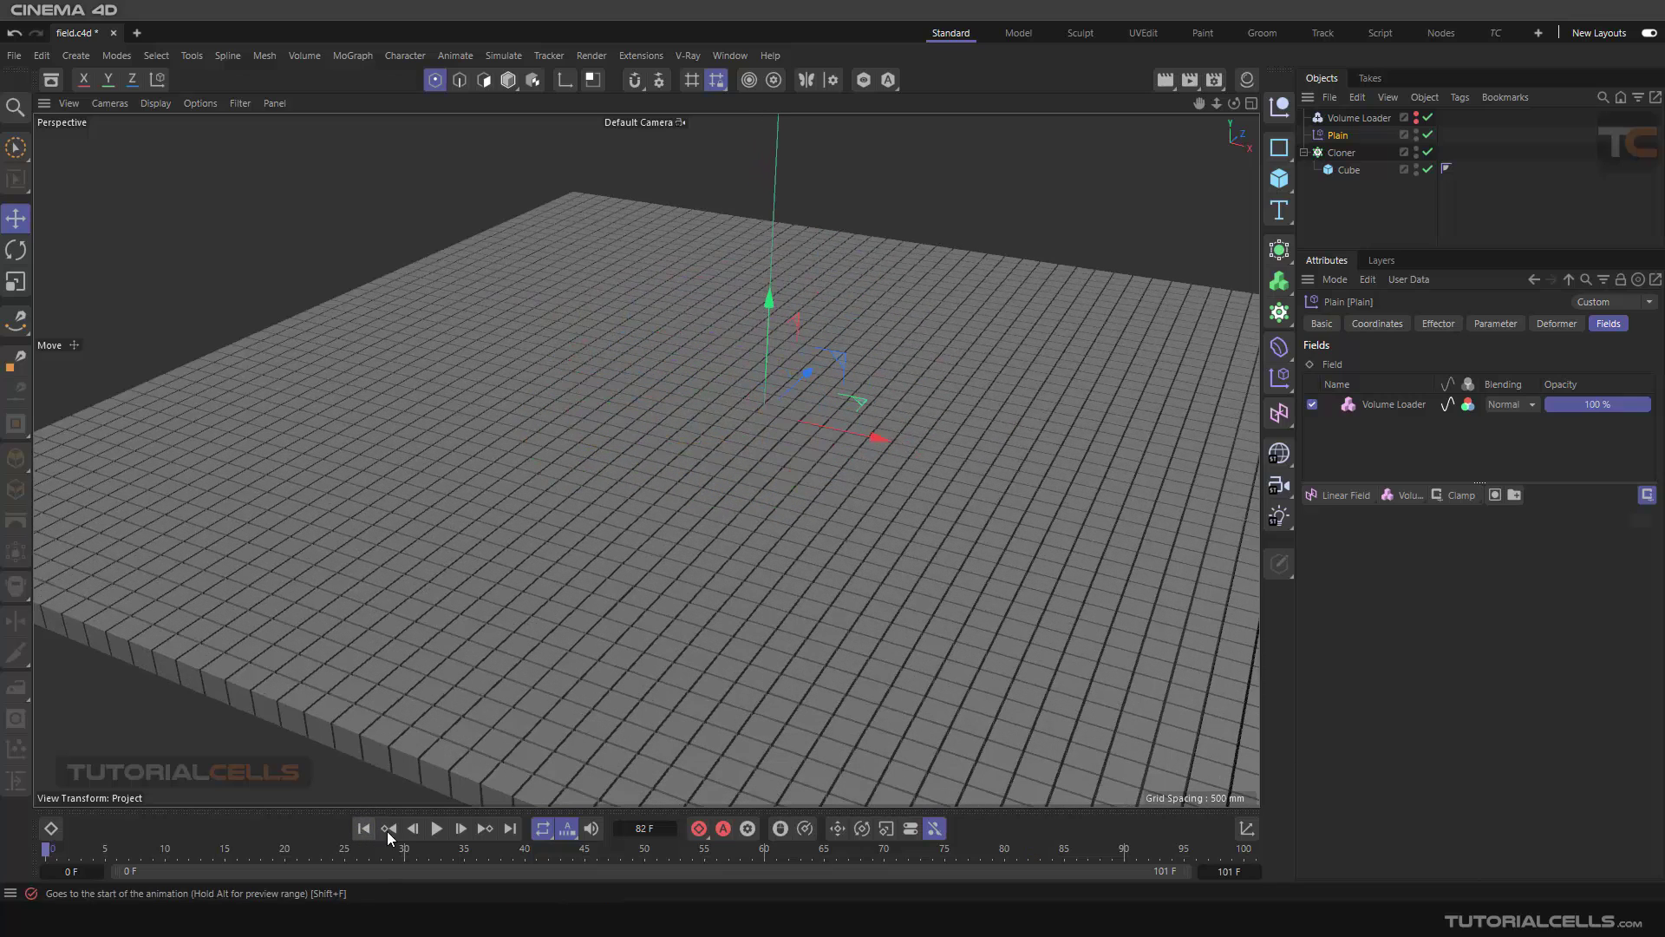
{"action": "left_click", "coordinate": [436, 828]}
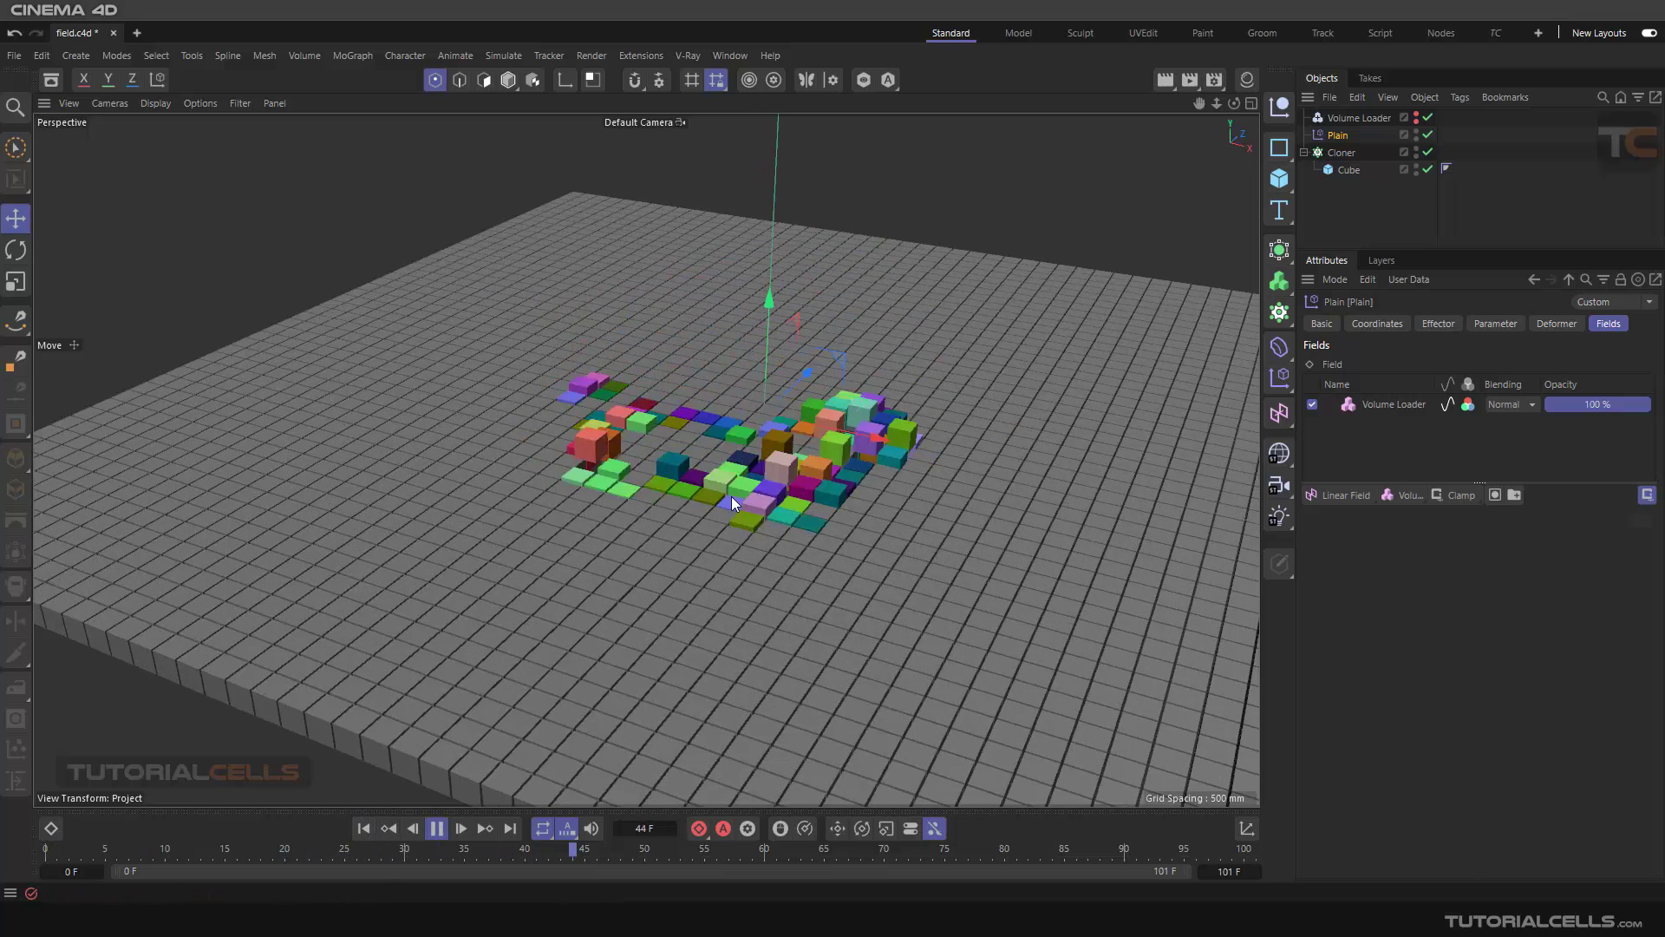
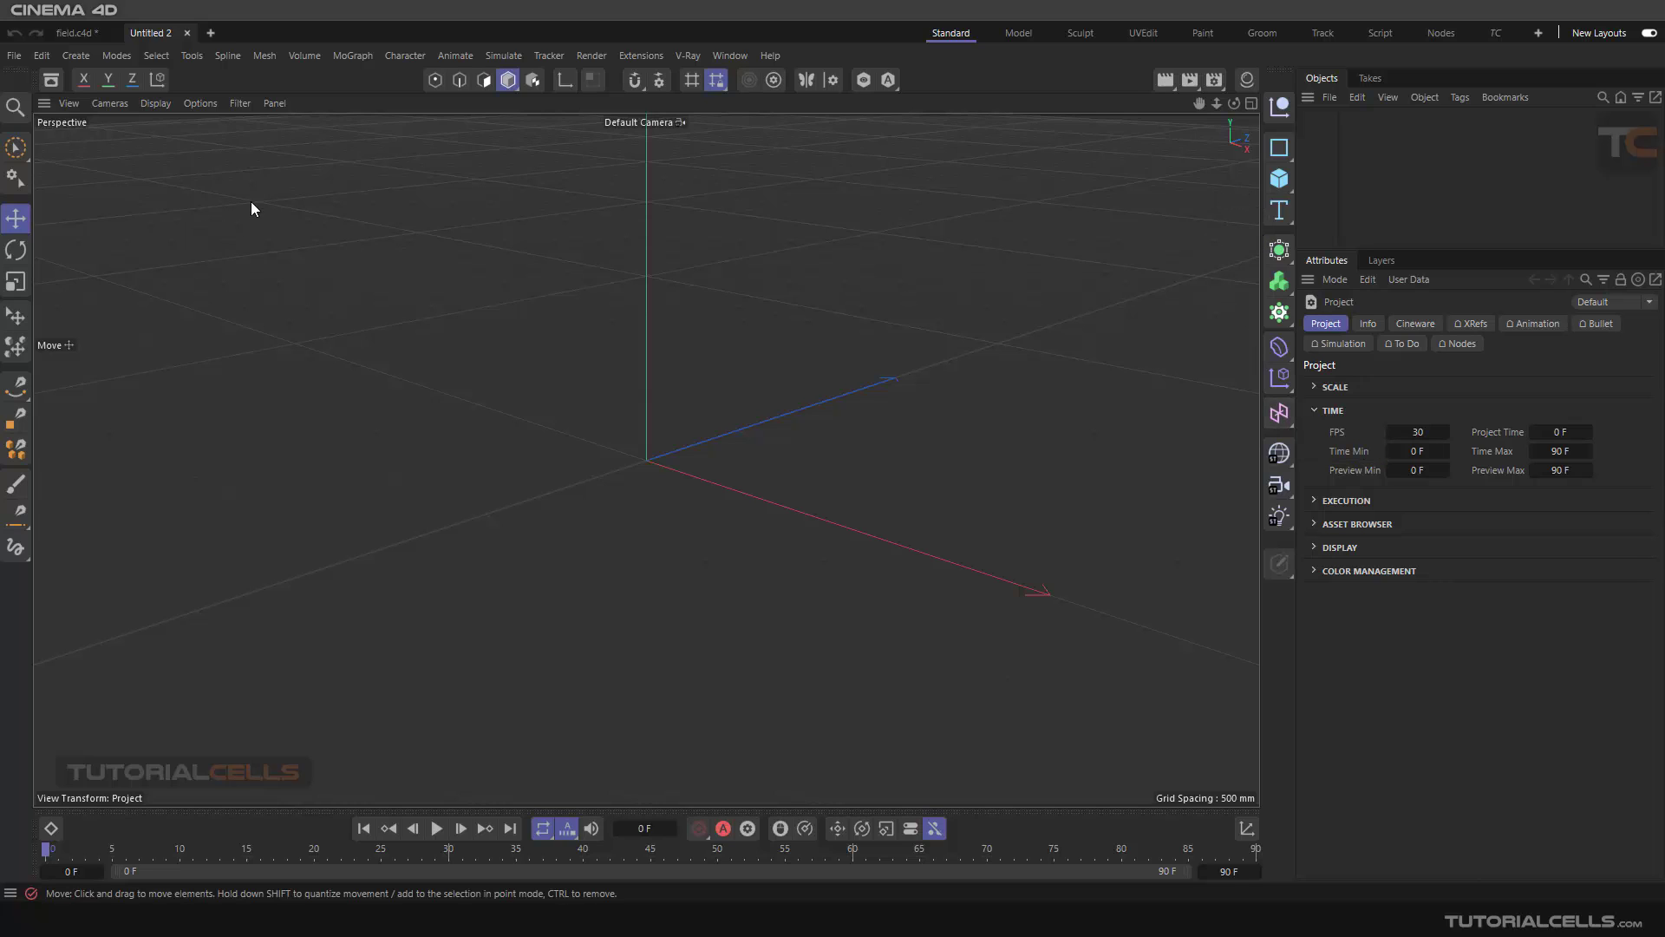
Step: Hide the workplane grid and add a Spherical Field to the empty new scene
{"action": "left_click", "coordinate": [236, 103]}
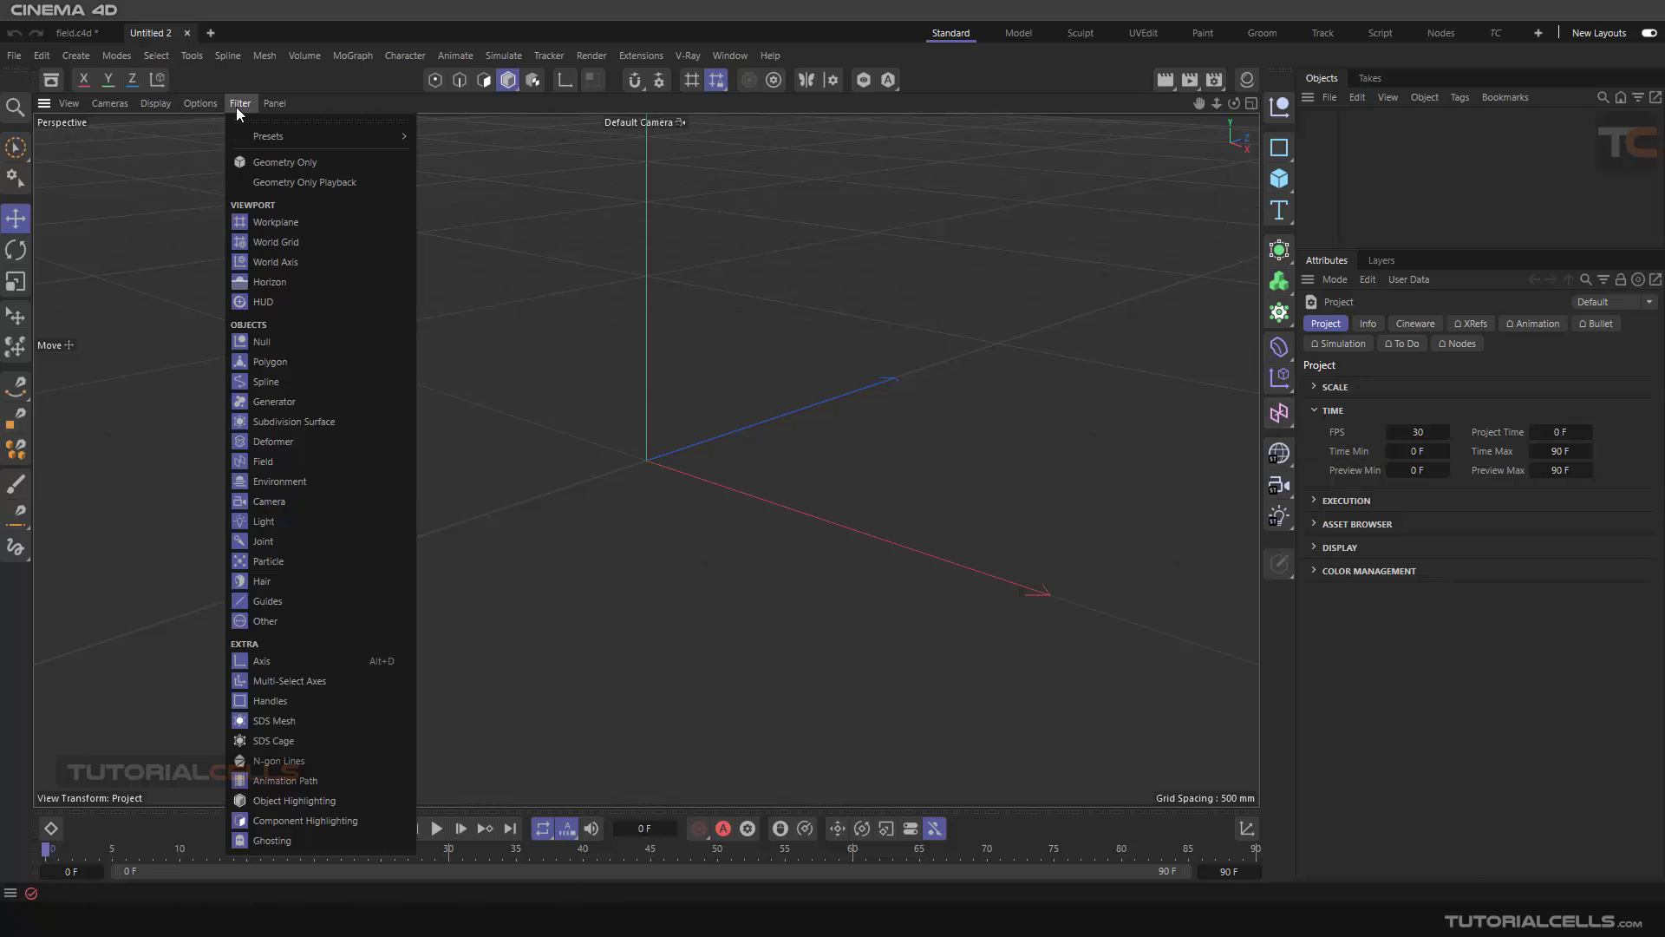
{"action": "left_click", "coordinate": [293, 217]}
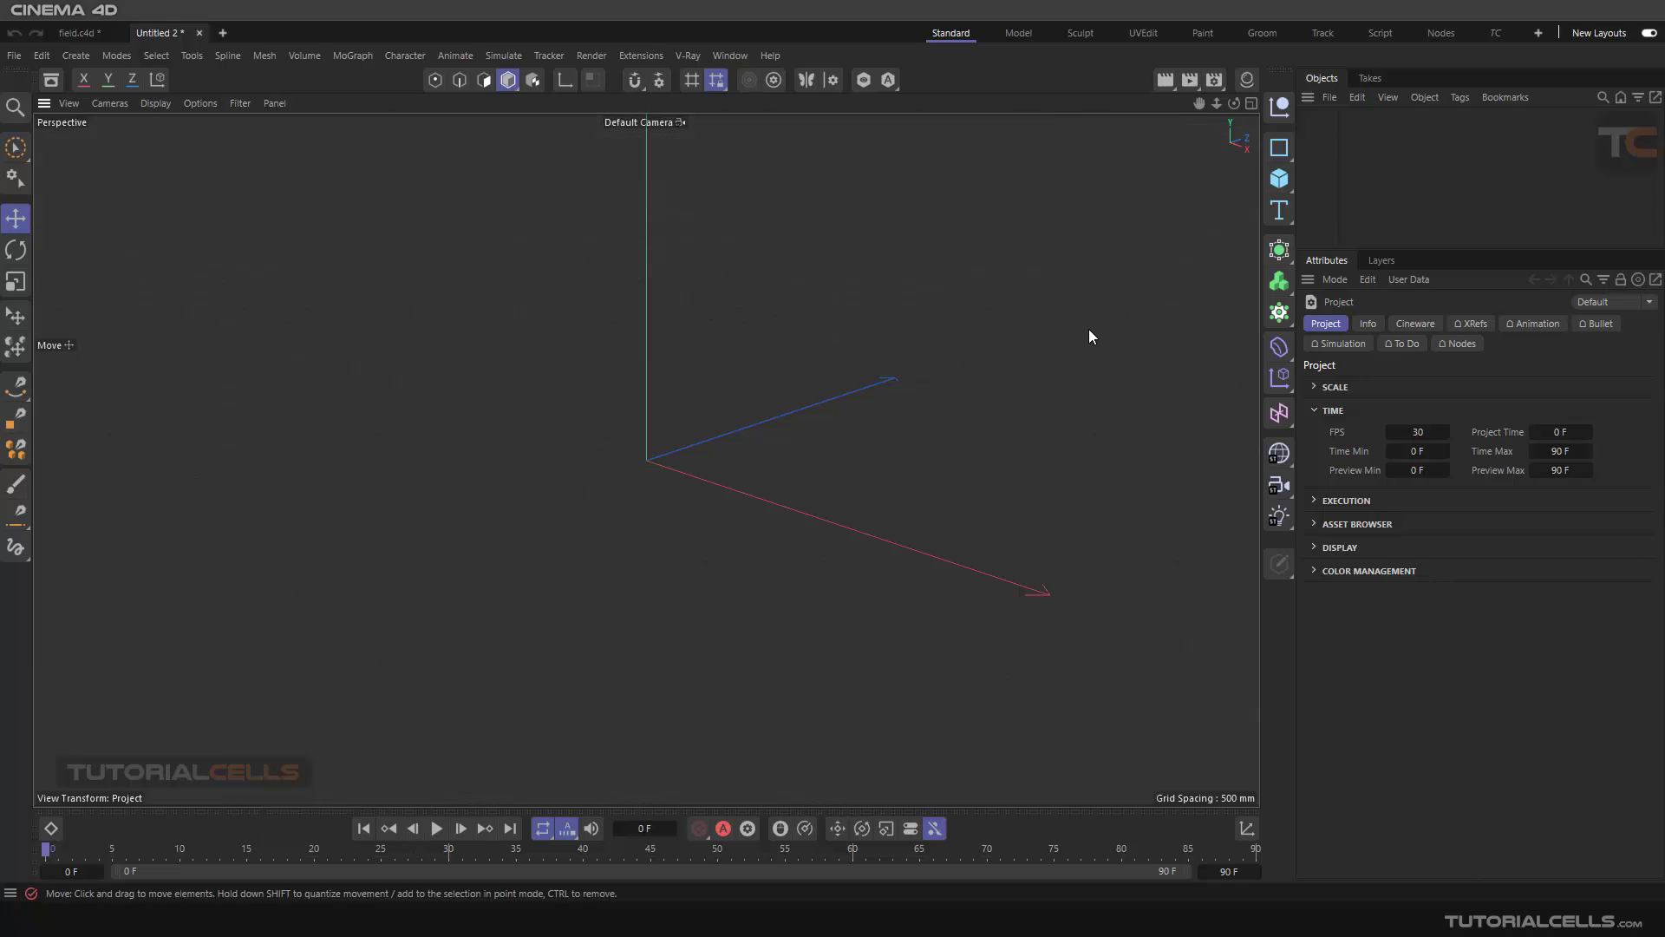
{"action": "left_click", "coordinate": [1279, 412]}
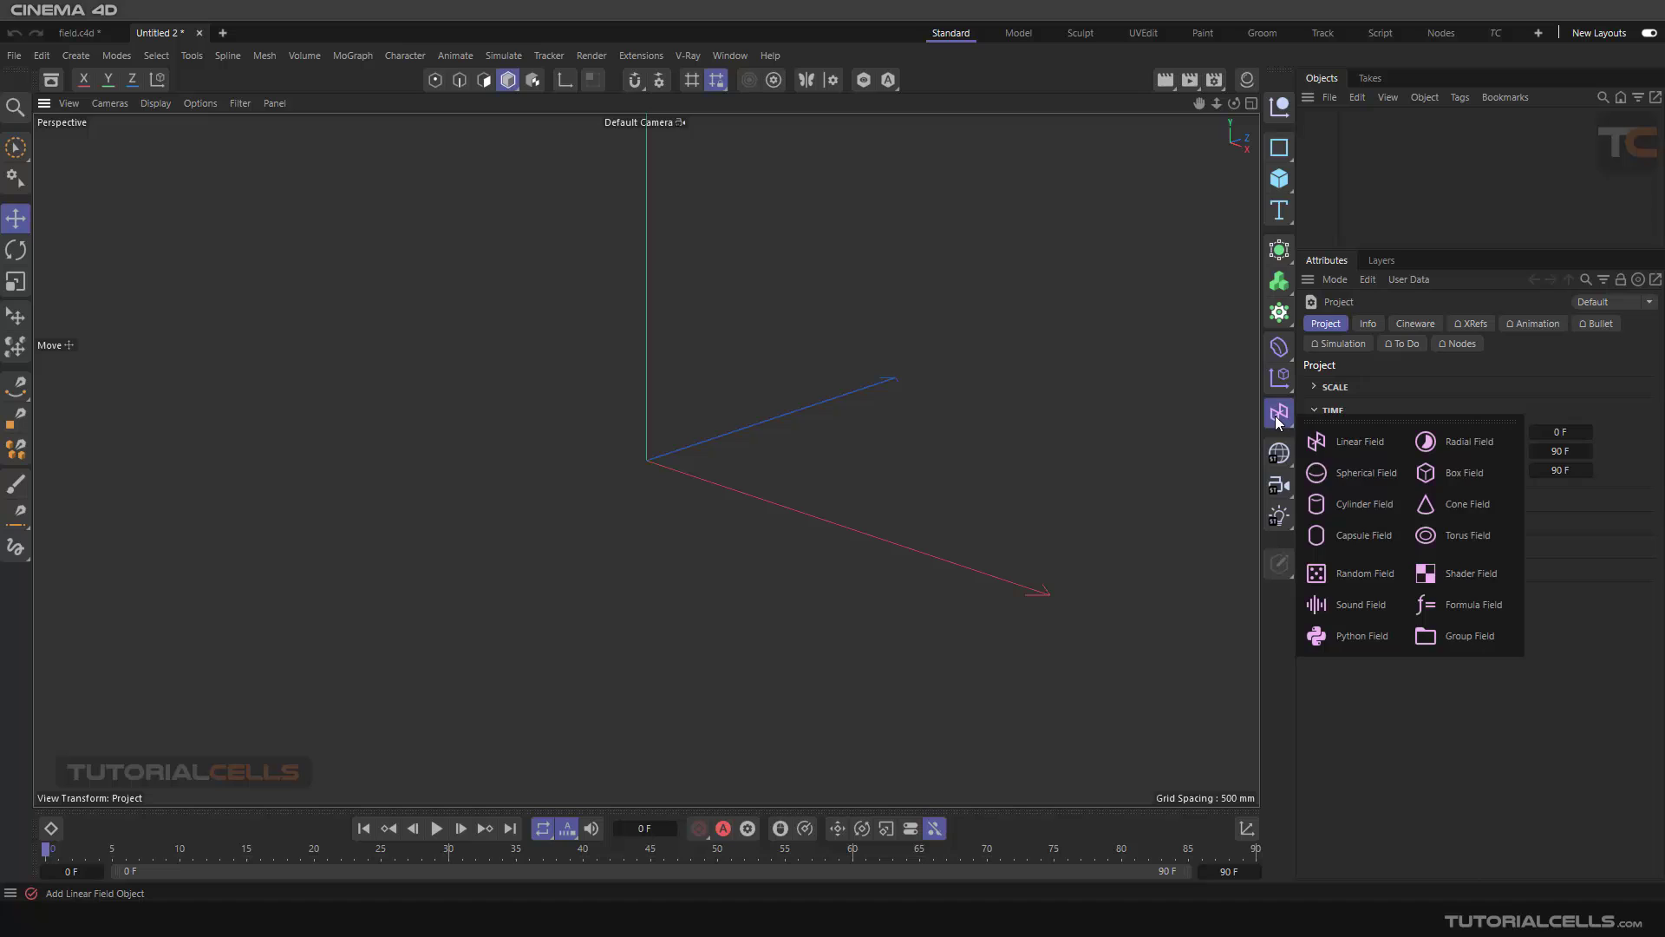
{"action": "left_click", "coordinate": [1360, 476]}
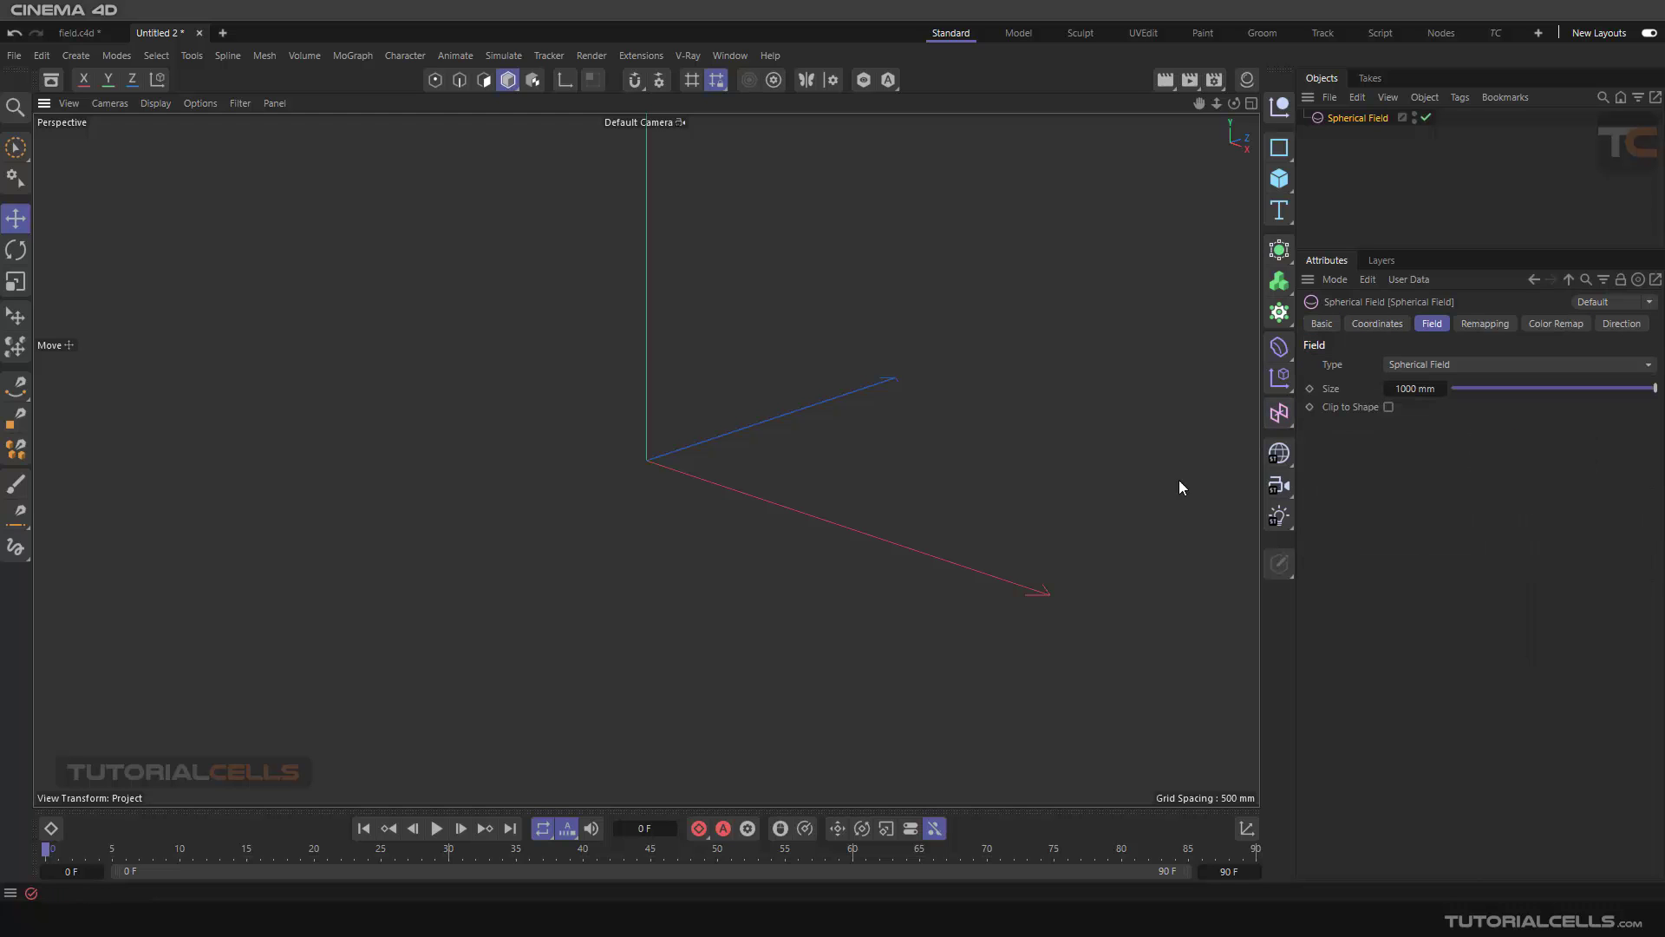
{"action": "scroll", "coordinate": [614, 454], "scroll_direction": "up", "scroll_amount": 3}
{"action": "left_click_drag", "start_coordinate": [652, 473], "coordinate": [714, 422], "text": "alt"}
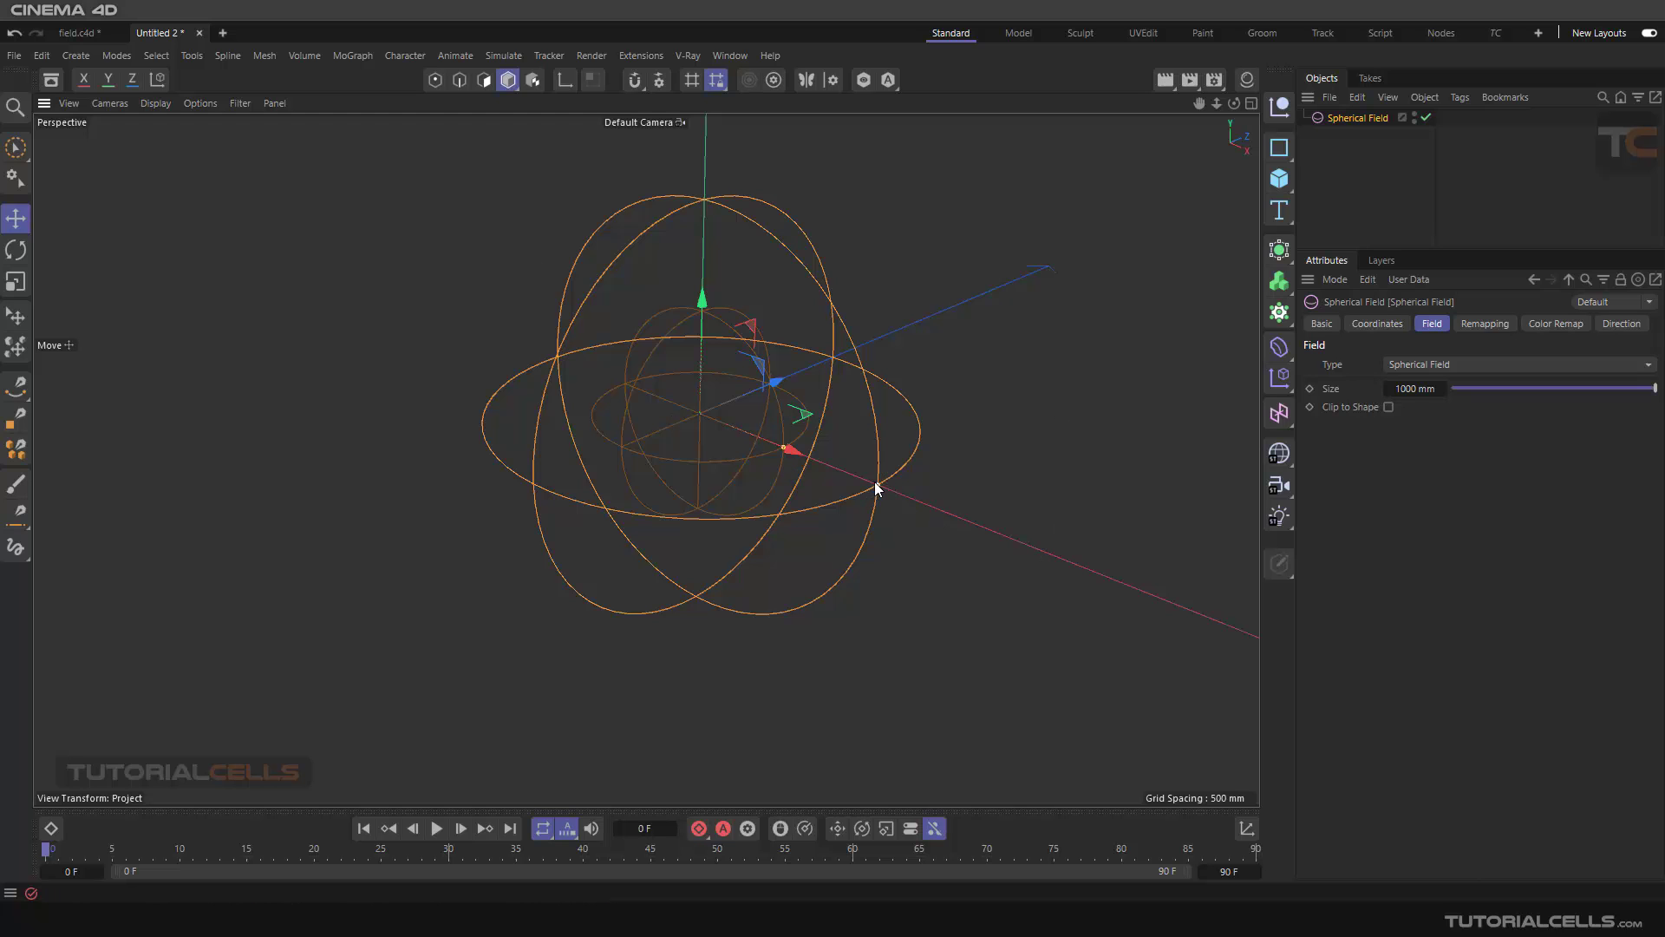
{"action": "mouse_move", "coordinate": [721, 471]}
{"action": "left_mouse_down", "text": "alt"}
{"action": "mouse_move", "coordinate": [744, 440]}
{"action": "mouse_move", "coordinate": [757, 465]}
{"action": "mouse_move", "coordinate": [734, 446]}
{"action": "left_mouse_up", "text": "alt"}
{"action": "middle_click_drag", "start_coordinate": [734, 446], "coordinate": [732, 470], "text": "alt"}
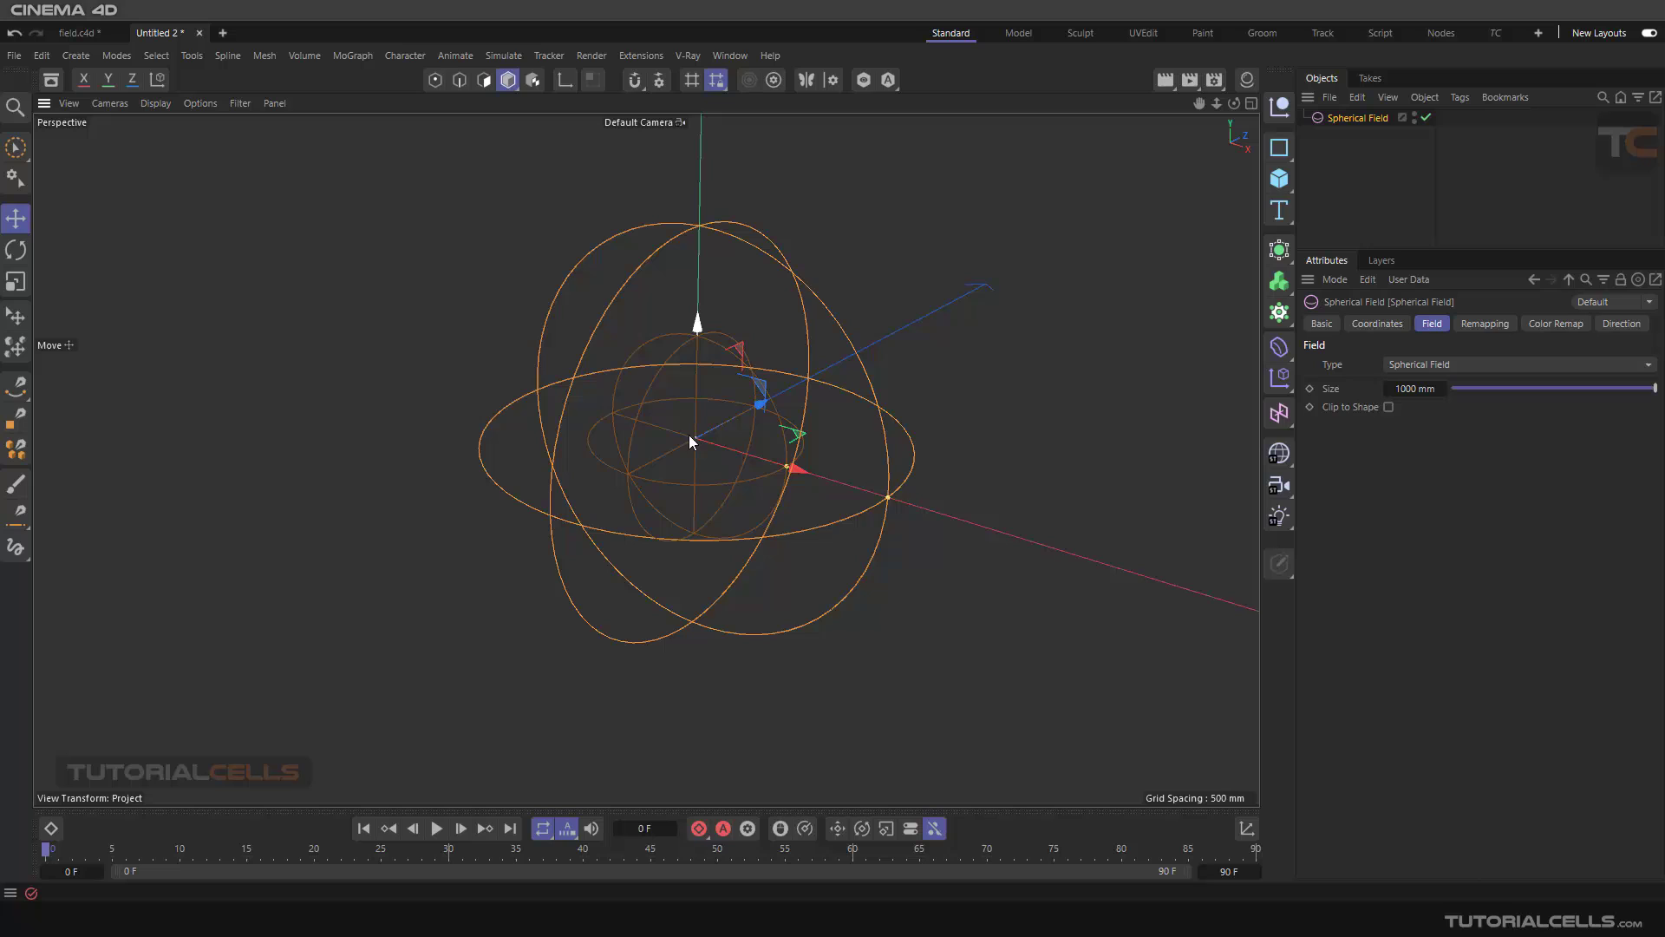
Step: Add a Volume Builder and make the Spherical Field its child
{"action": "left_click", "coordinate": [1285, 289]}
{"action": "left_click", "coordinate": [1327, 310]}
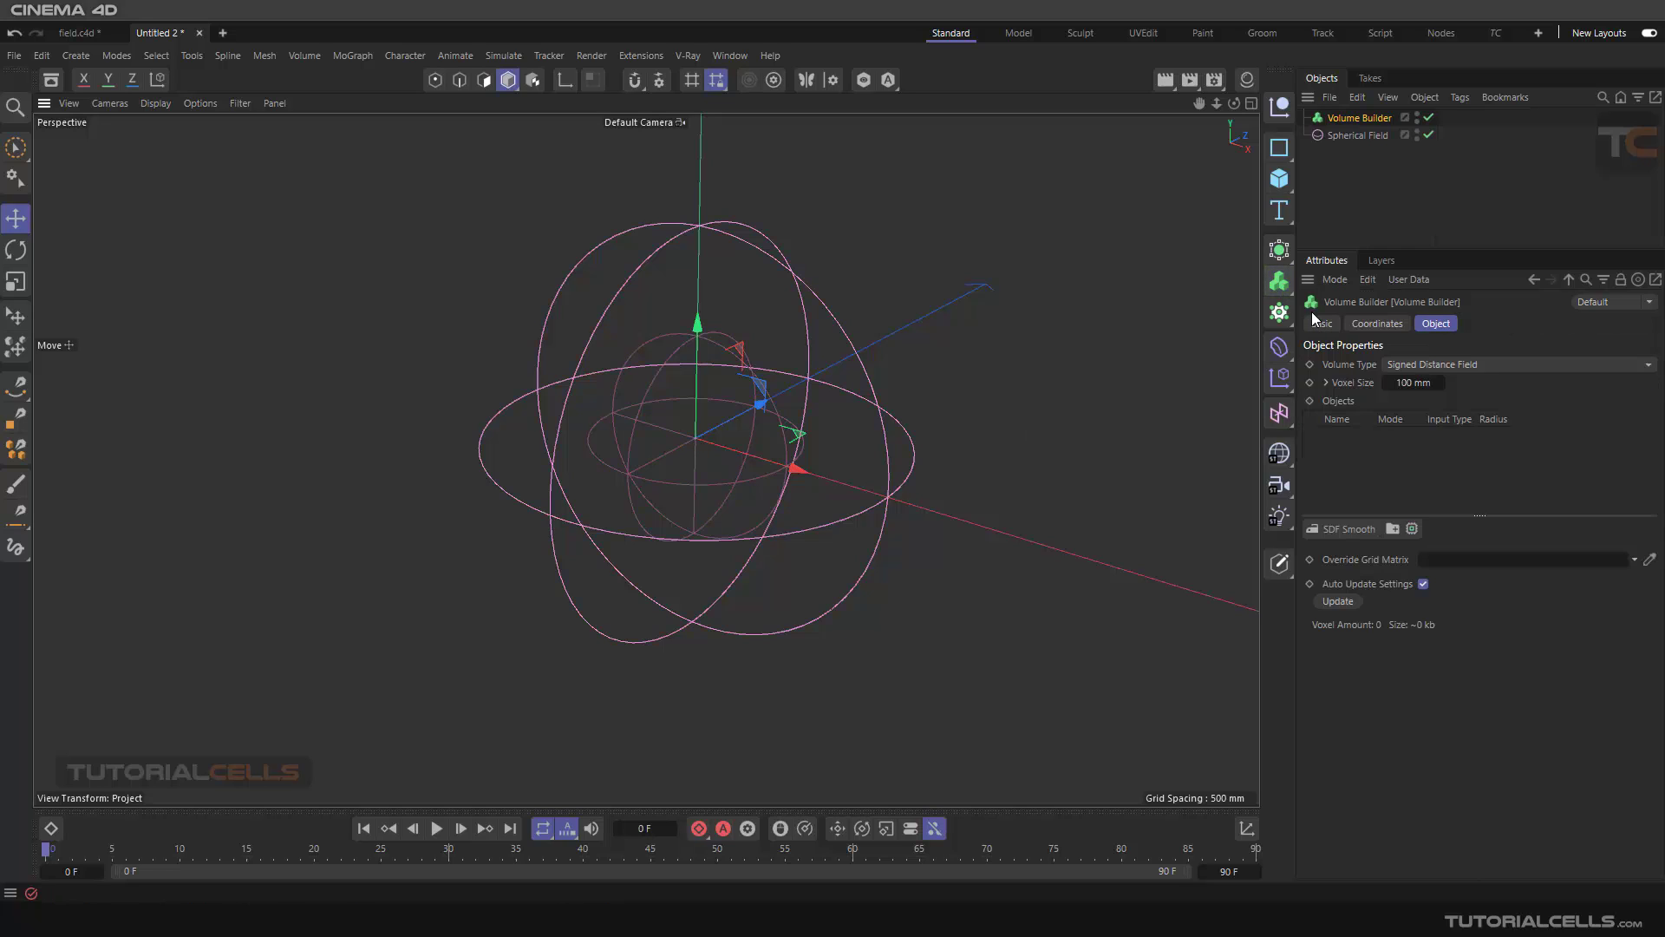
{"action": "left_click_drag", "start_coordinate": [1322, 138], "coordinate": [1360, 122]}
{"action": "left_click_drag", "start_coordinate": [1220, 163], "coordinate": [741, 507], "text": "alt"}
{"action": "scroll", "coordinate": [798, 450], "scroll_direction": "up", "scroll_amount": 5}
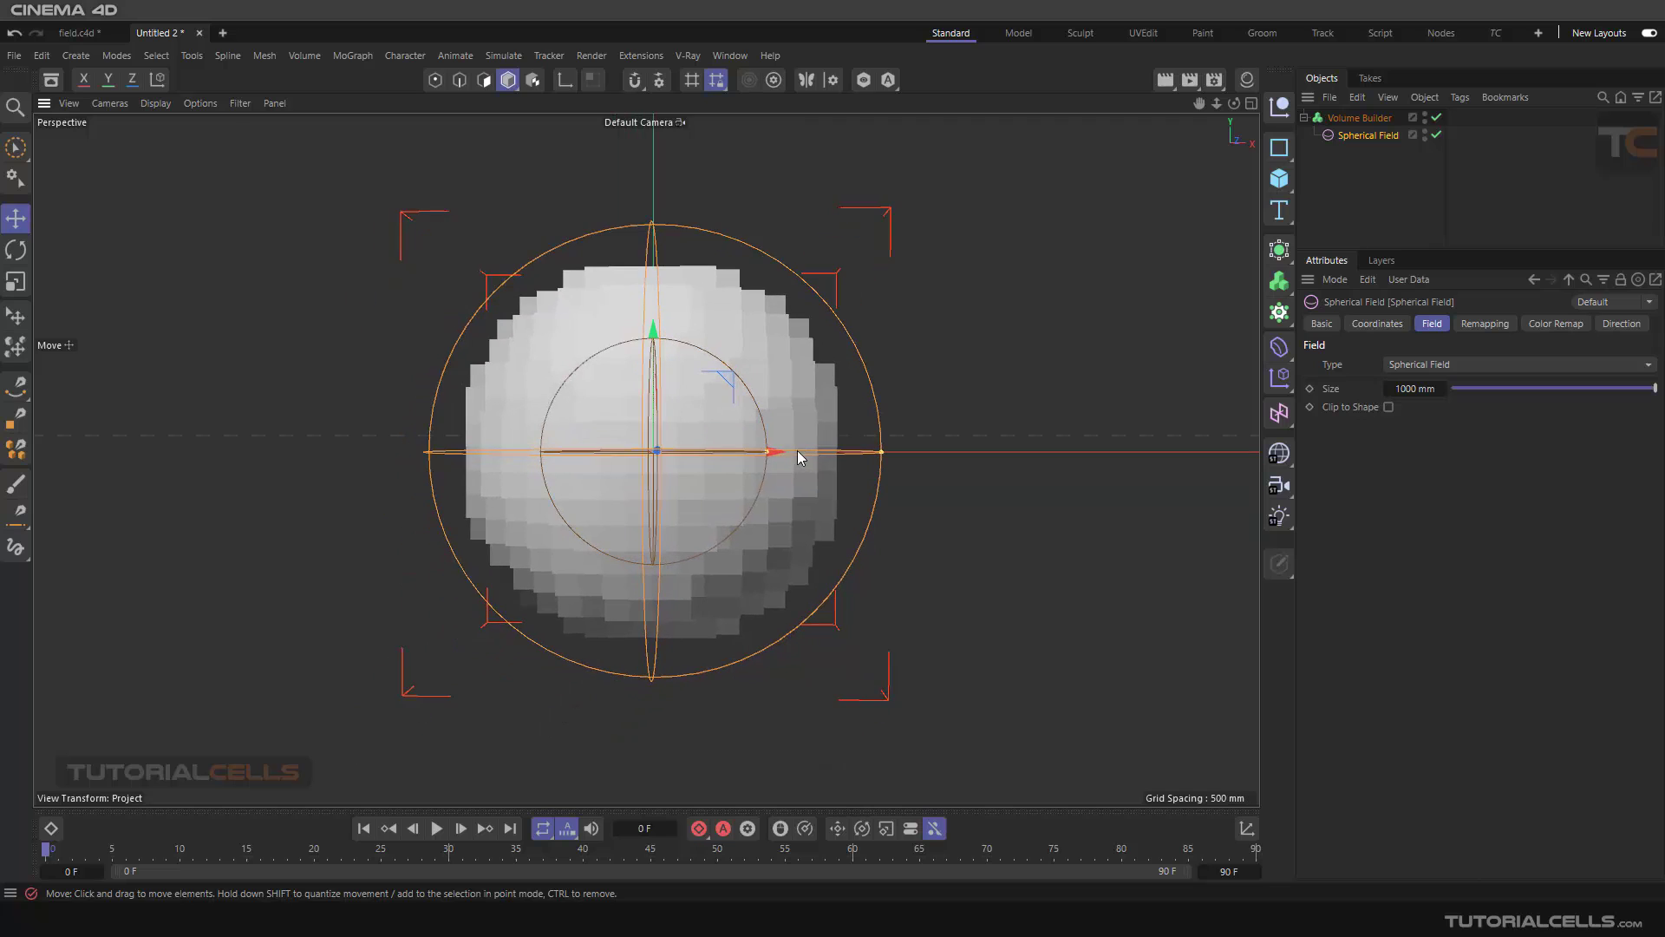
{"action": "scroll", "coordinate": [815, 456], "scroll_direction": "up", "scroll_amount": 2}
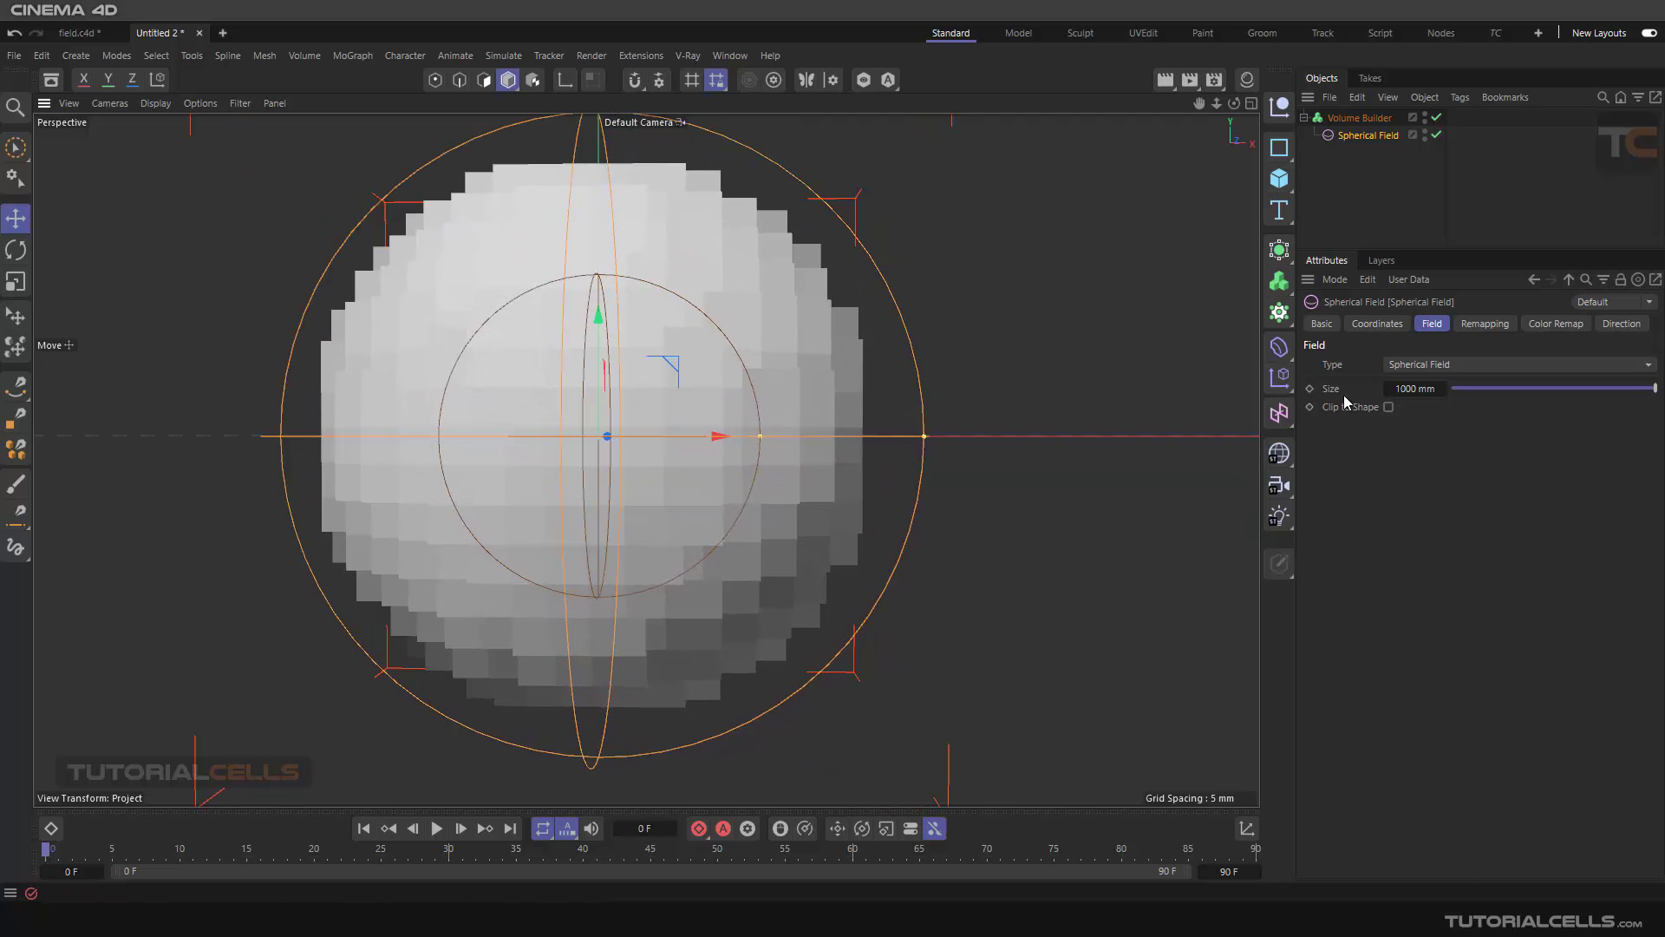
Step: Try voxel sizes of 50 mm and 10 mm on the Volume Builder and settle on 30 mm
{"action": "left_click", "coordinate": [1363, 118]}
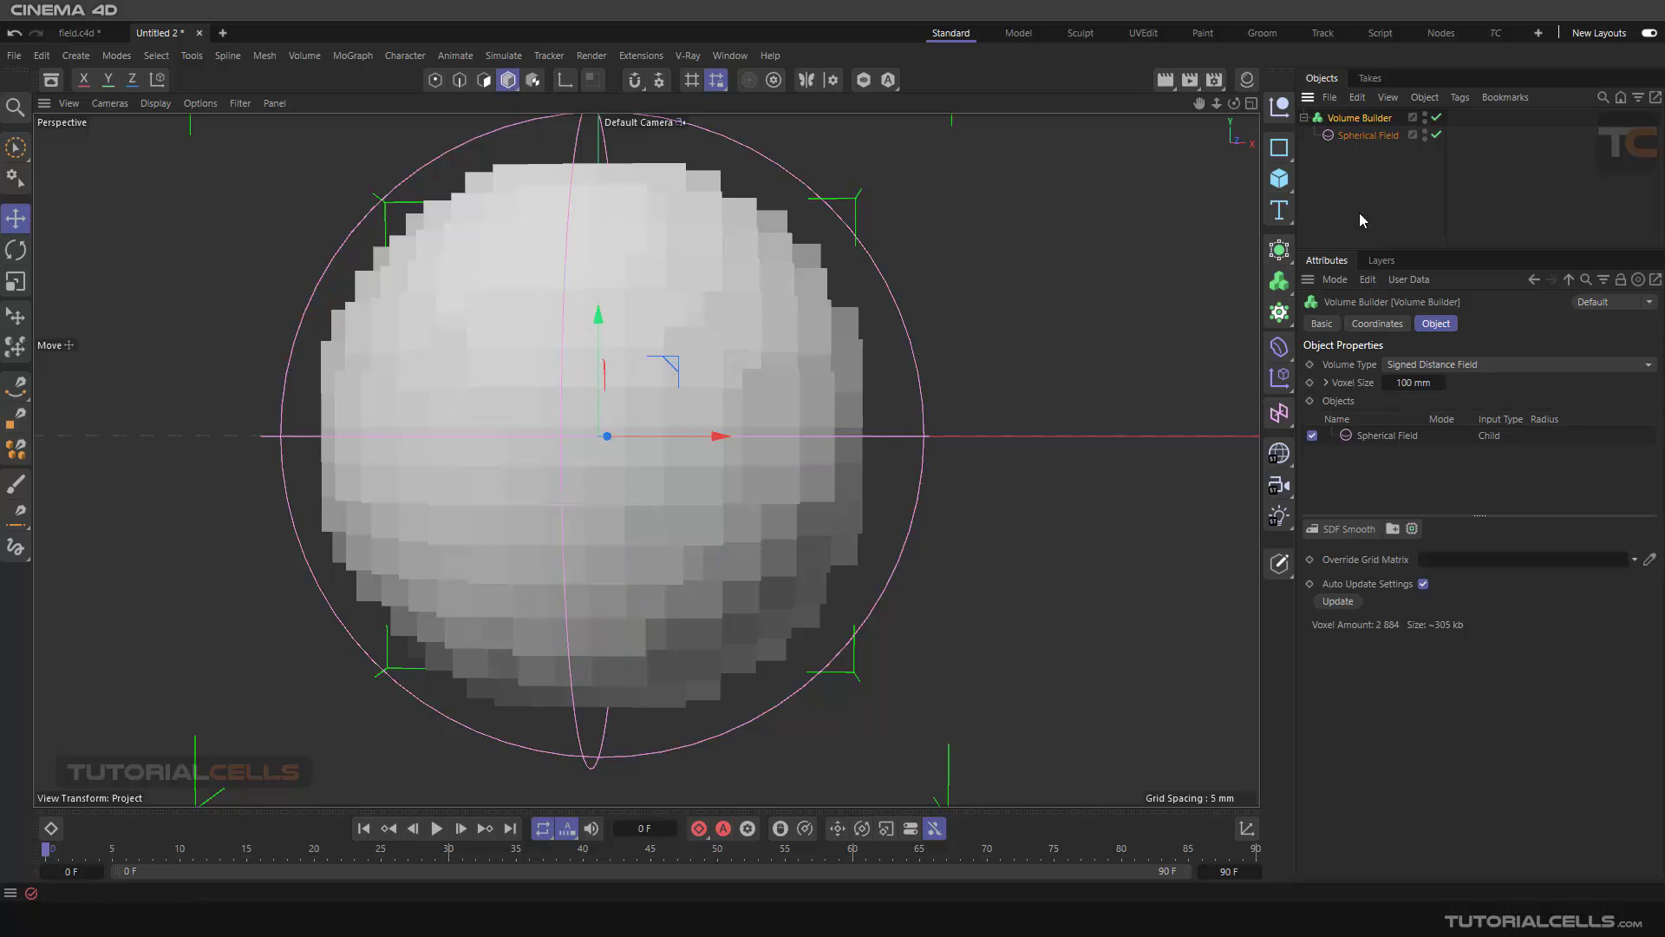
{"action": "double_click", "coordinate": [1412, 384]}
{"action": "type", "text": "50"}
{"action": "key", "text": "Return"}
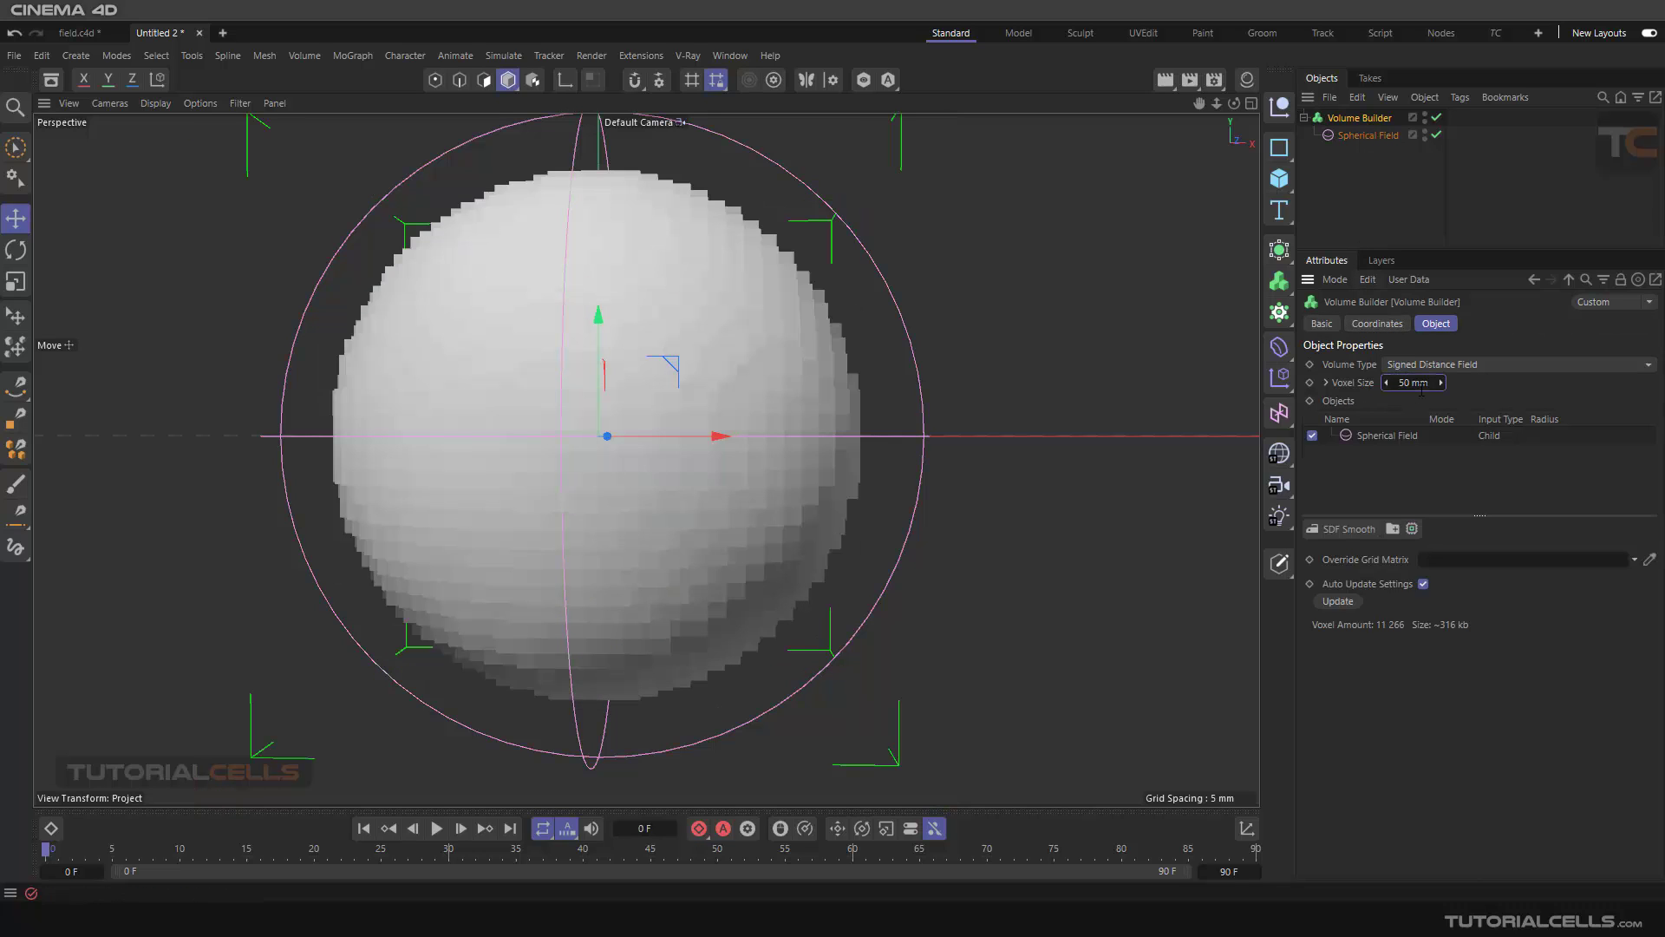
{"action": "double_click", "coordinate": [1419, 384]}
{"action": "type", "text": "10"}
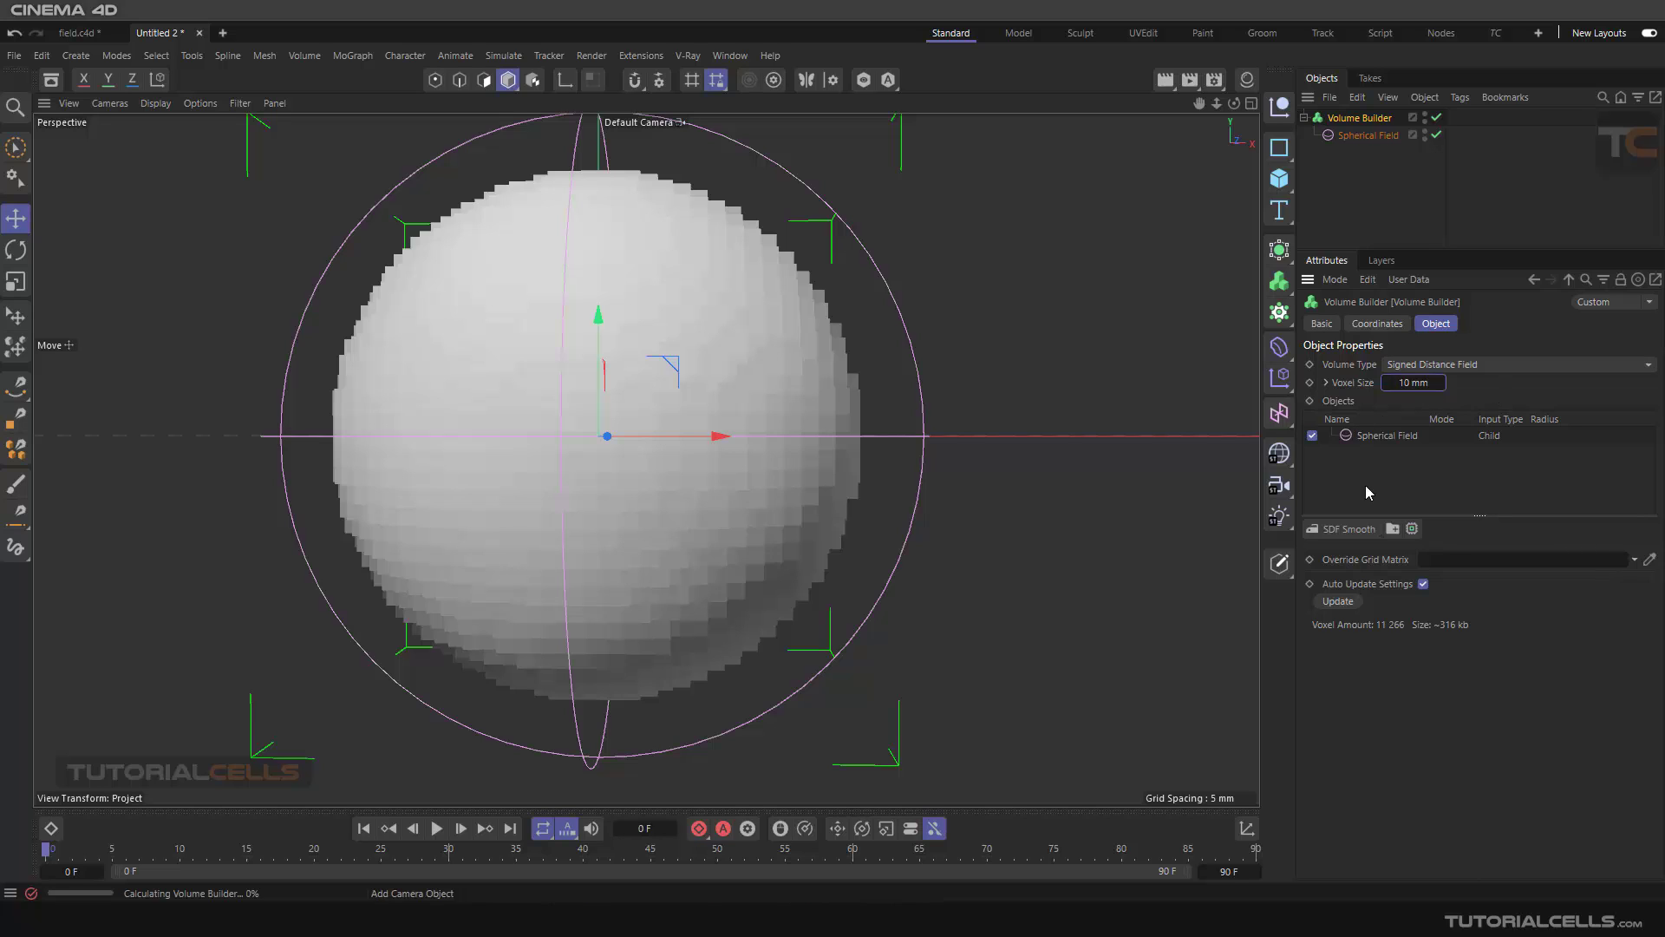
{"action": "key", "text": "Return"}
{"action": "double_click", "coordinate": [1414, 384]}
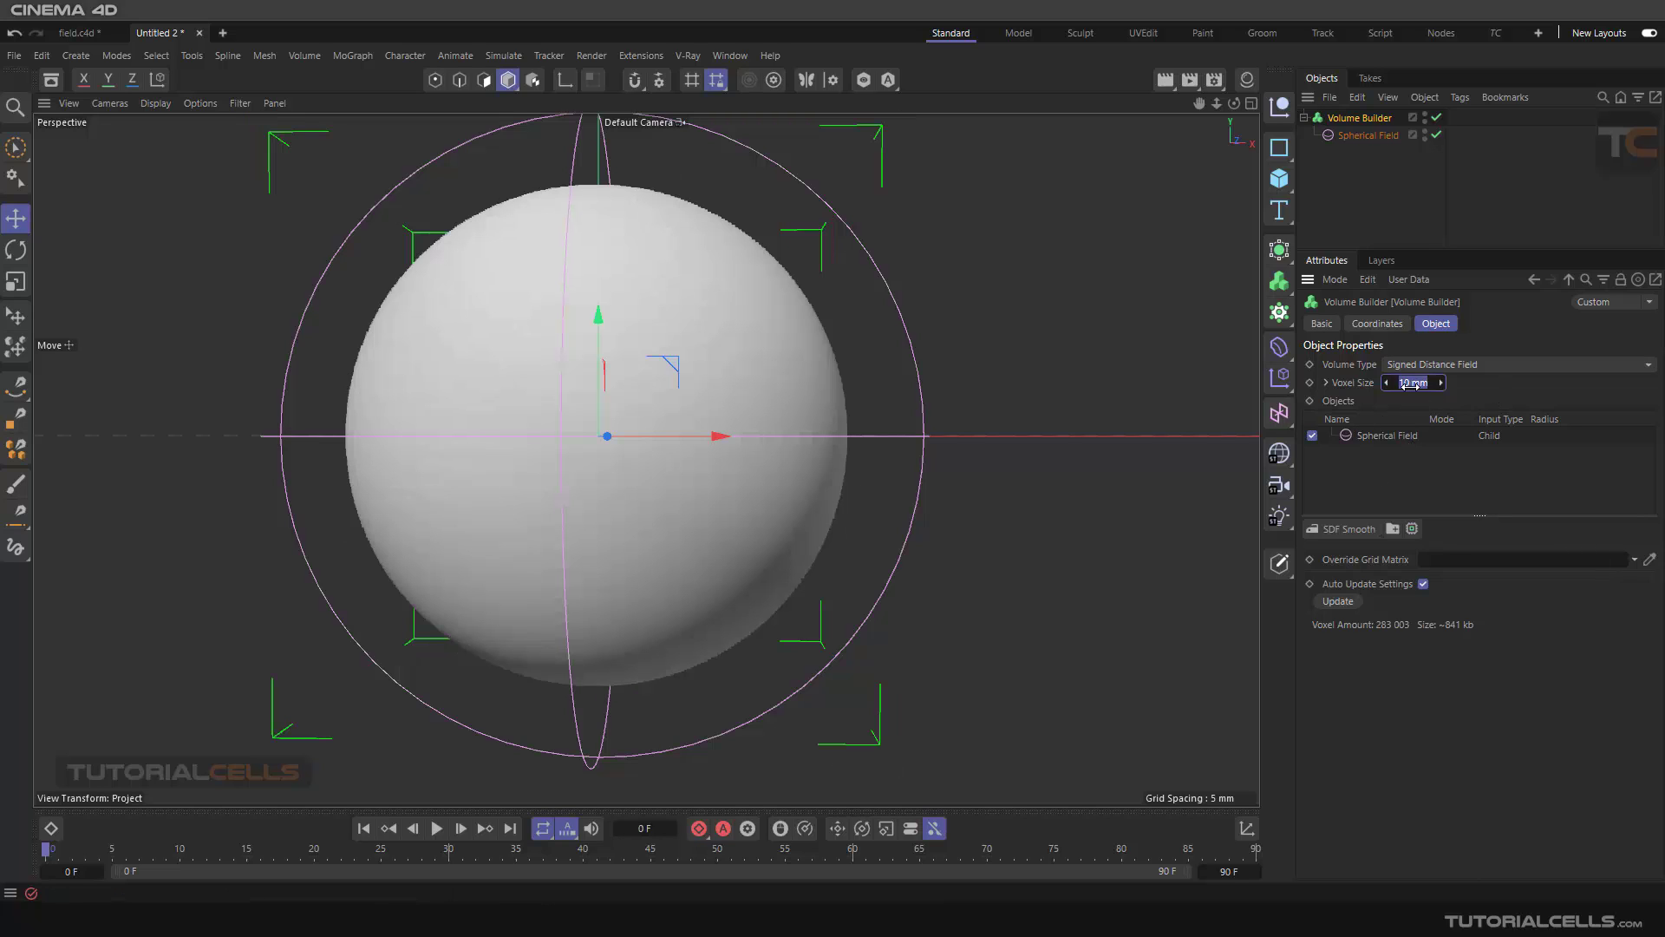
{"action": "type", "text": "30"}
{"action": "key", "text": "Return"}
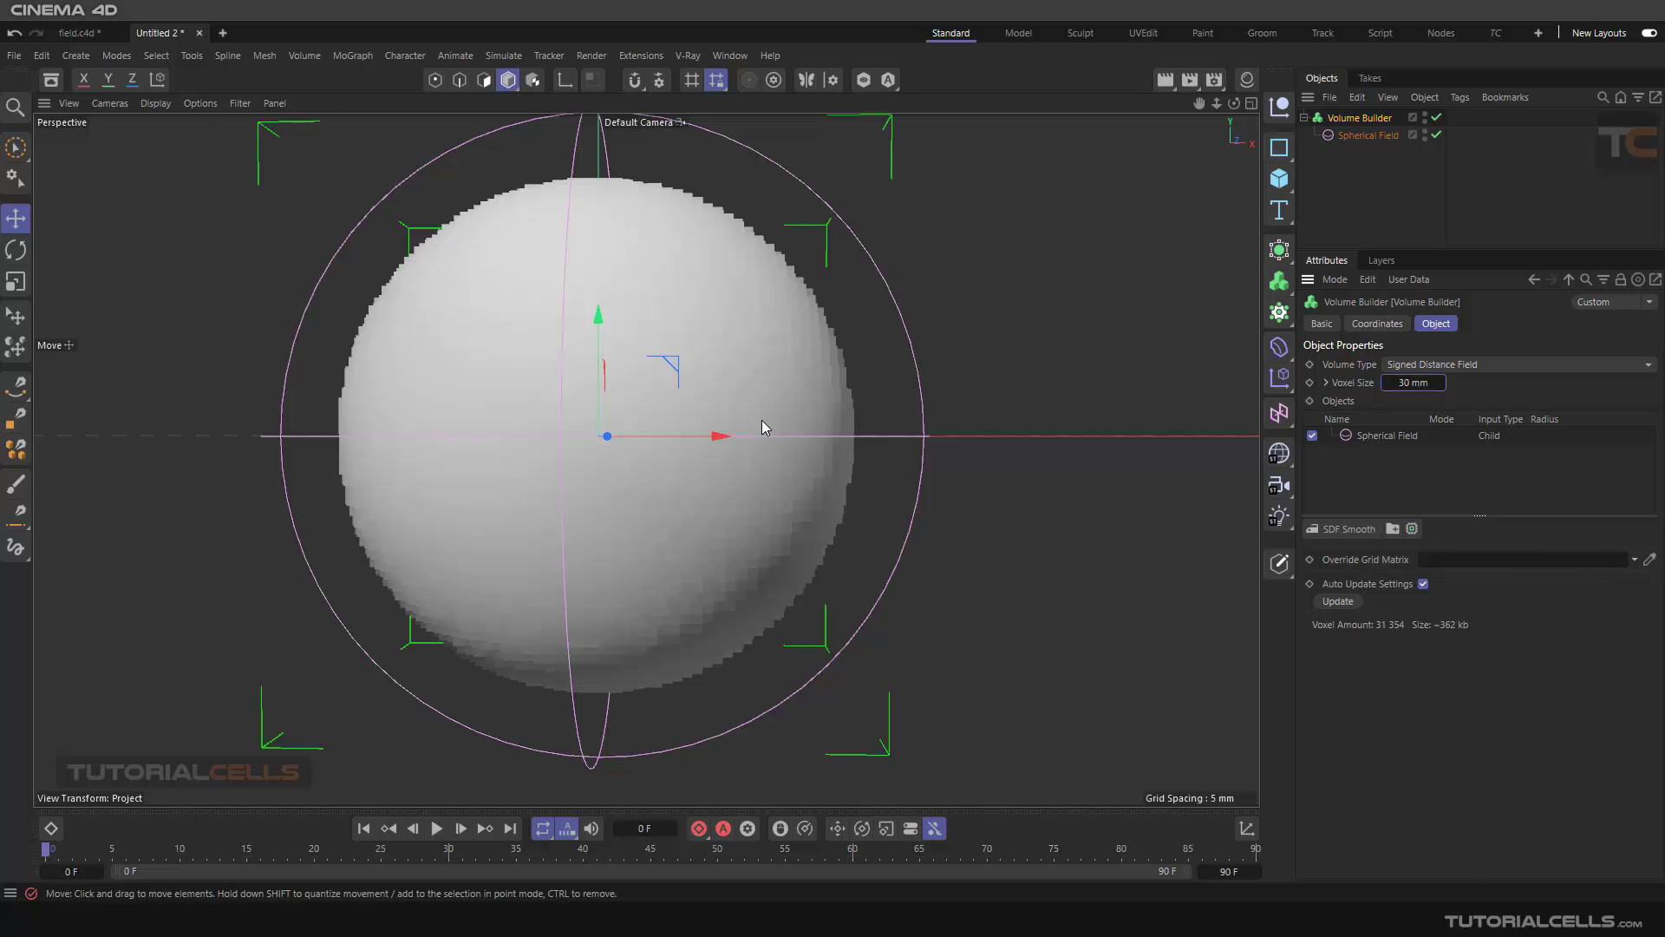
{"action": "mouse_move", "coordinate": [856, 427]}
{"action": "left_mouse_down", "text": "alt"}
{"action": "mouse_move", "coordinate": [821, 409]}
{"action": "mouse_move", "coordinate": [856, 420]}
{"action": "left_mouse_up", "text": "alt"}
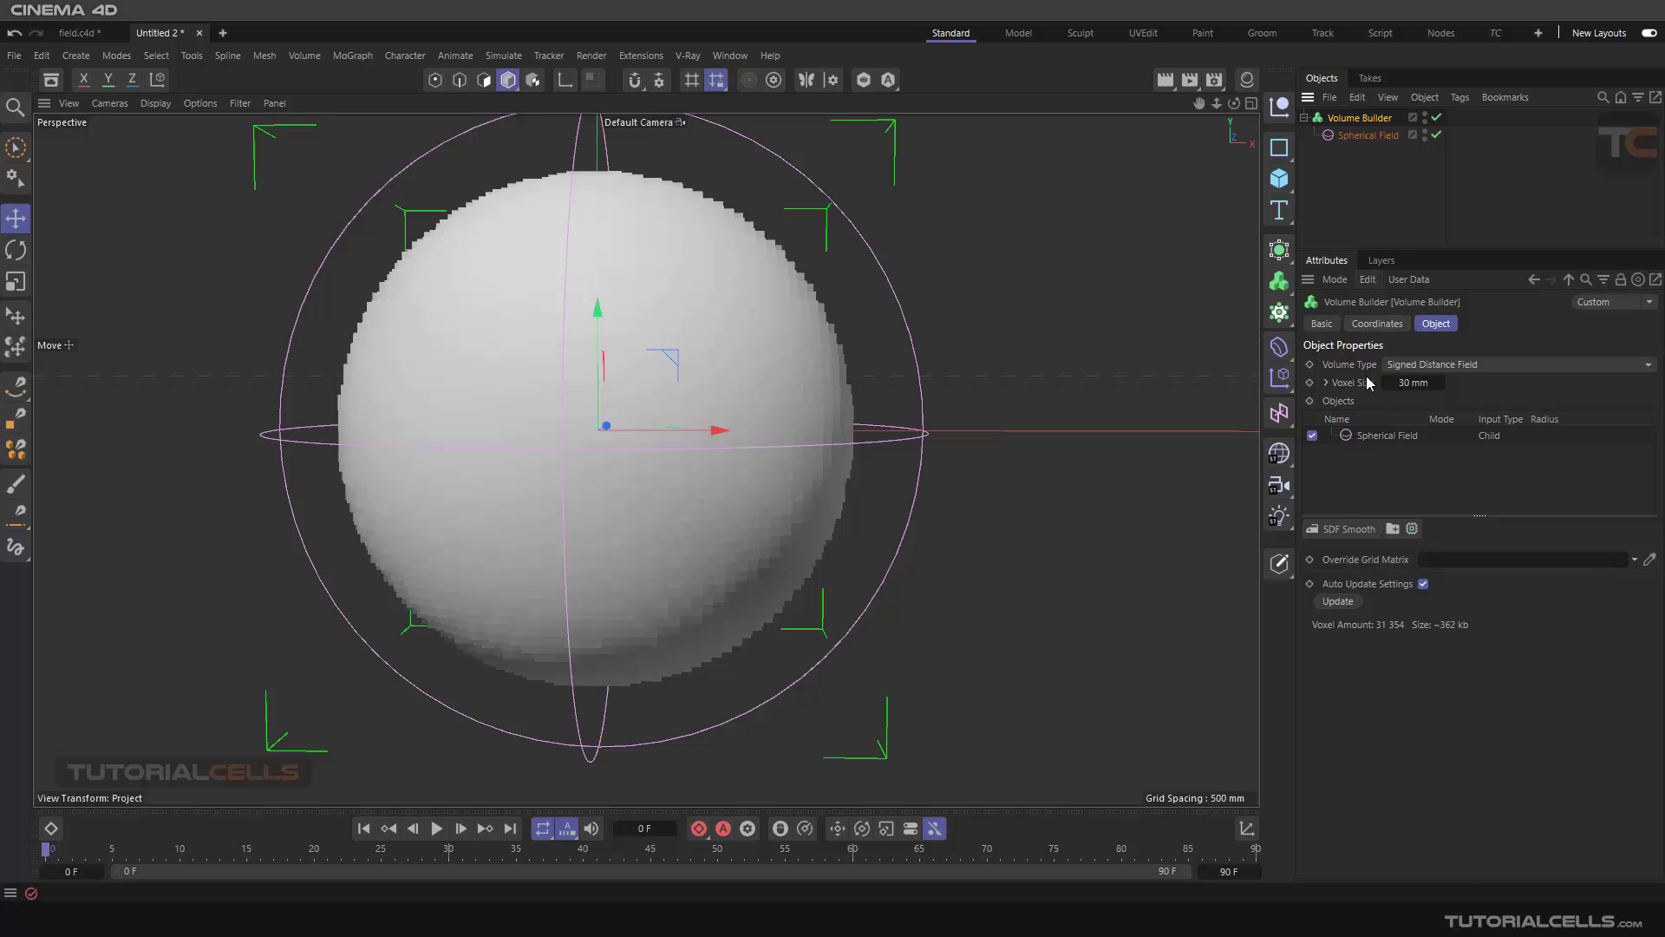
Step: Examine the Spherical Field layer's surface threshold and creation space settings in the Volume Builder
{"action": "left_click", "coordinate": [1376, 436]}
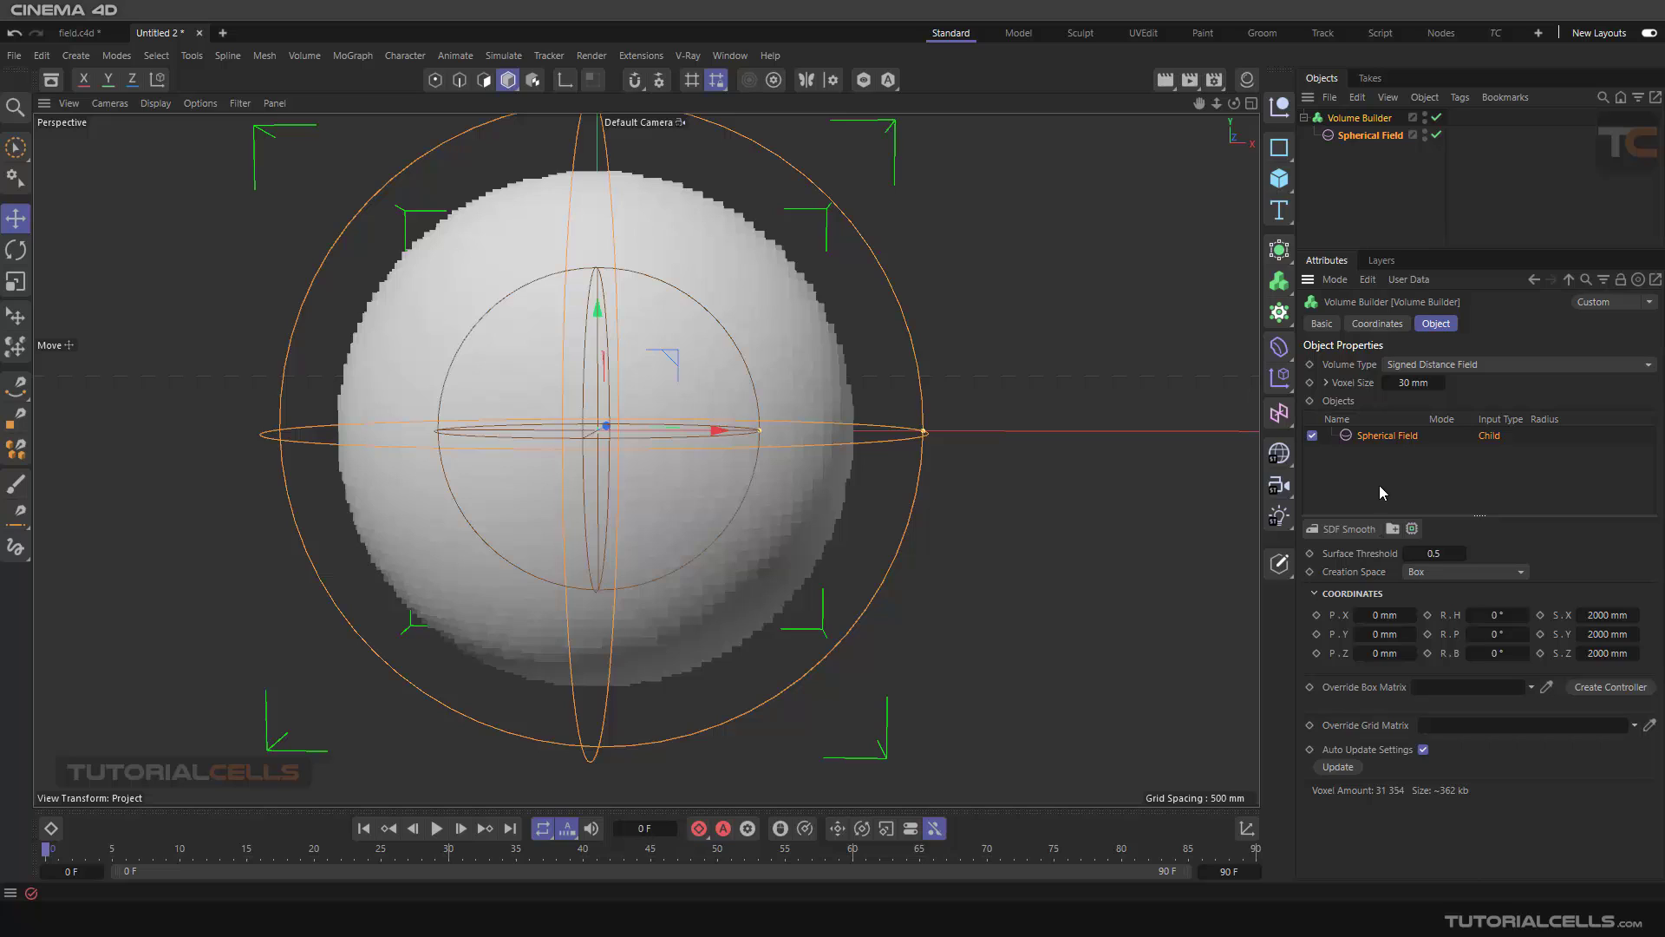
{"action": "left_click", "coordinate": [1340, 553]}
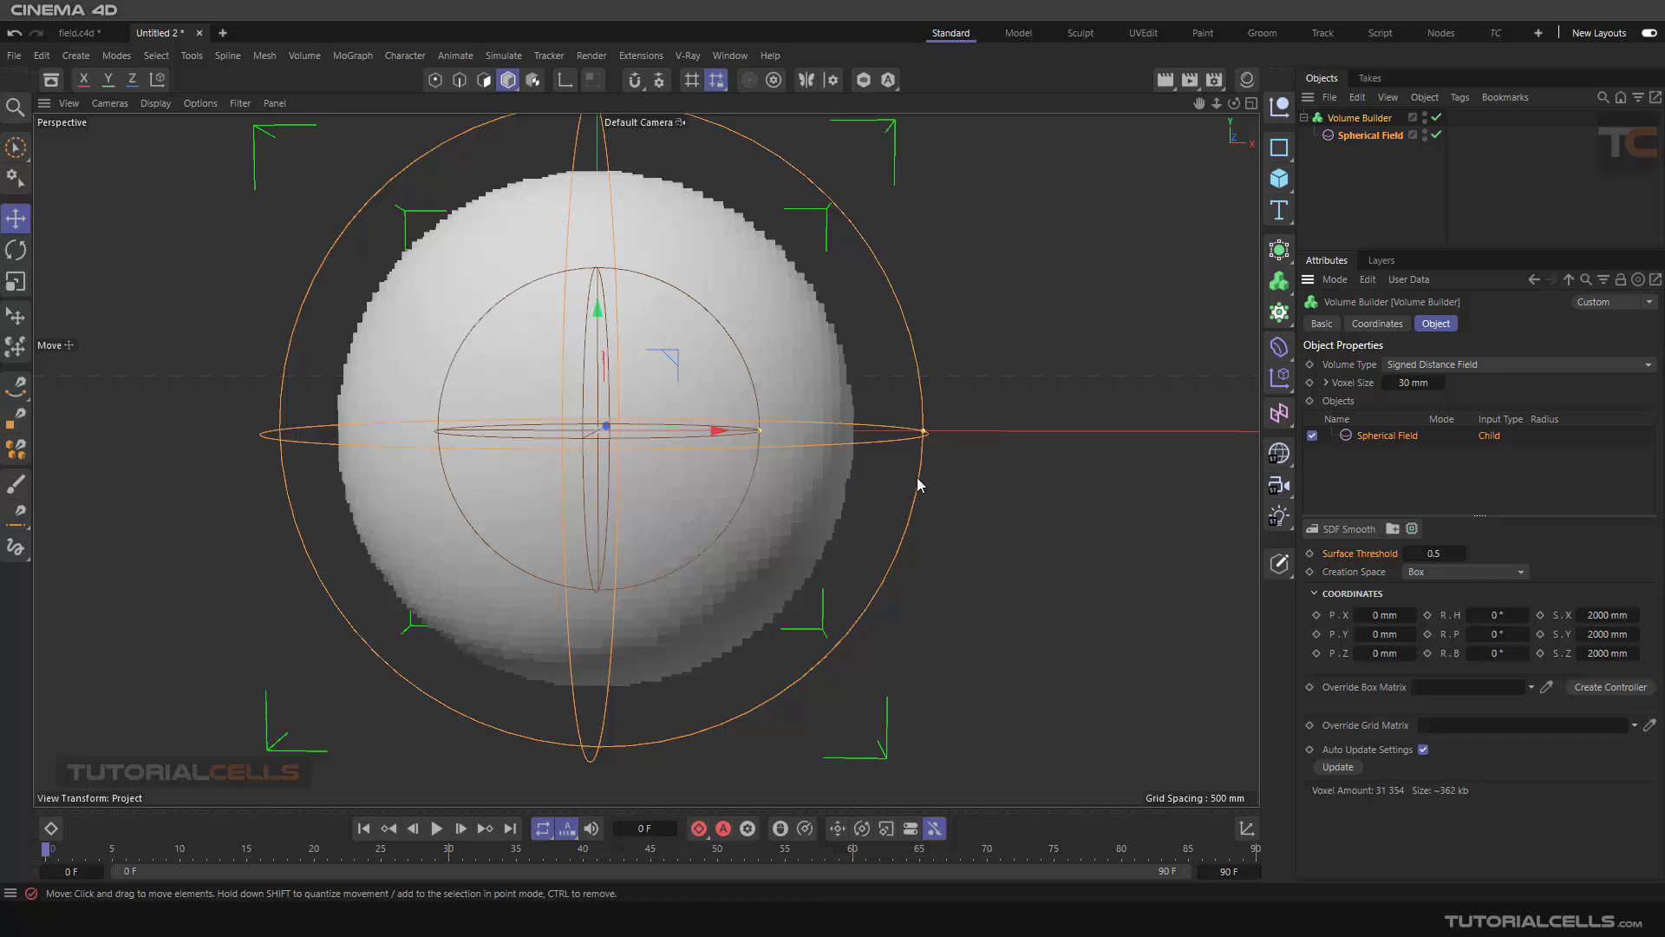
Step: Switch the Volume Builder's volume type to Fog and view the field's voxels head-on
{"action": "left_click", "coordinate": [1357, 119]}
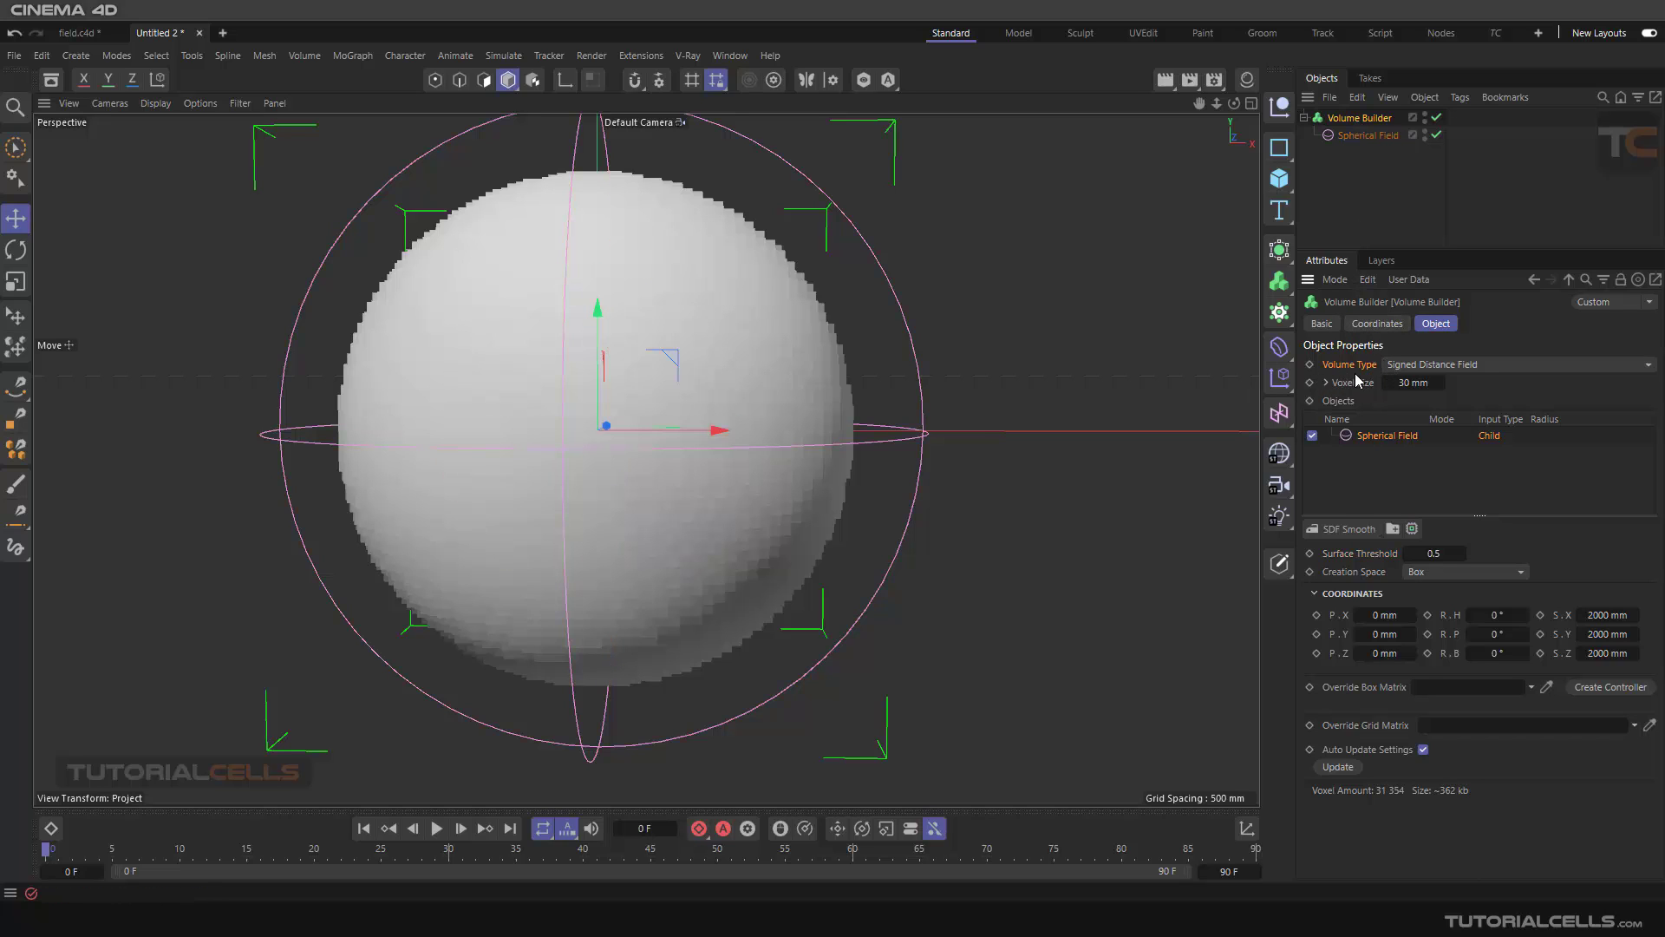
{"action": "left_click", "coordinate": [1396, 371]}
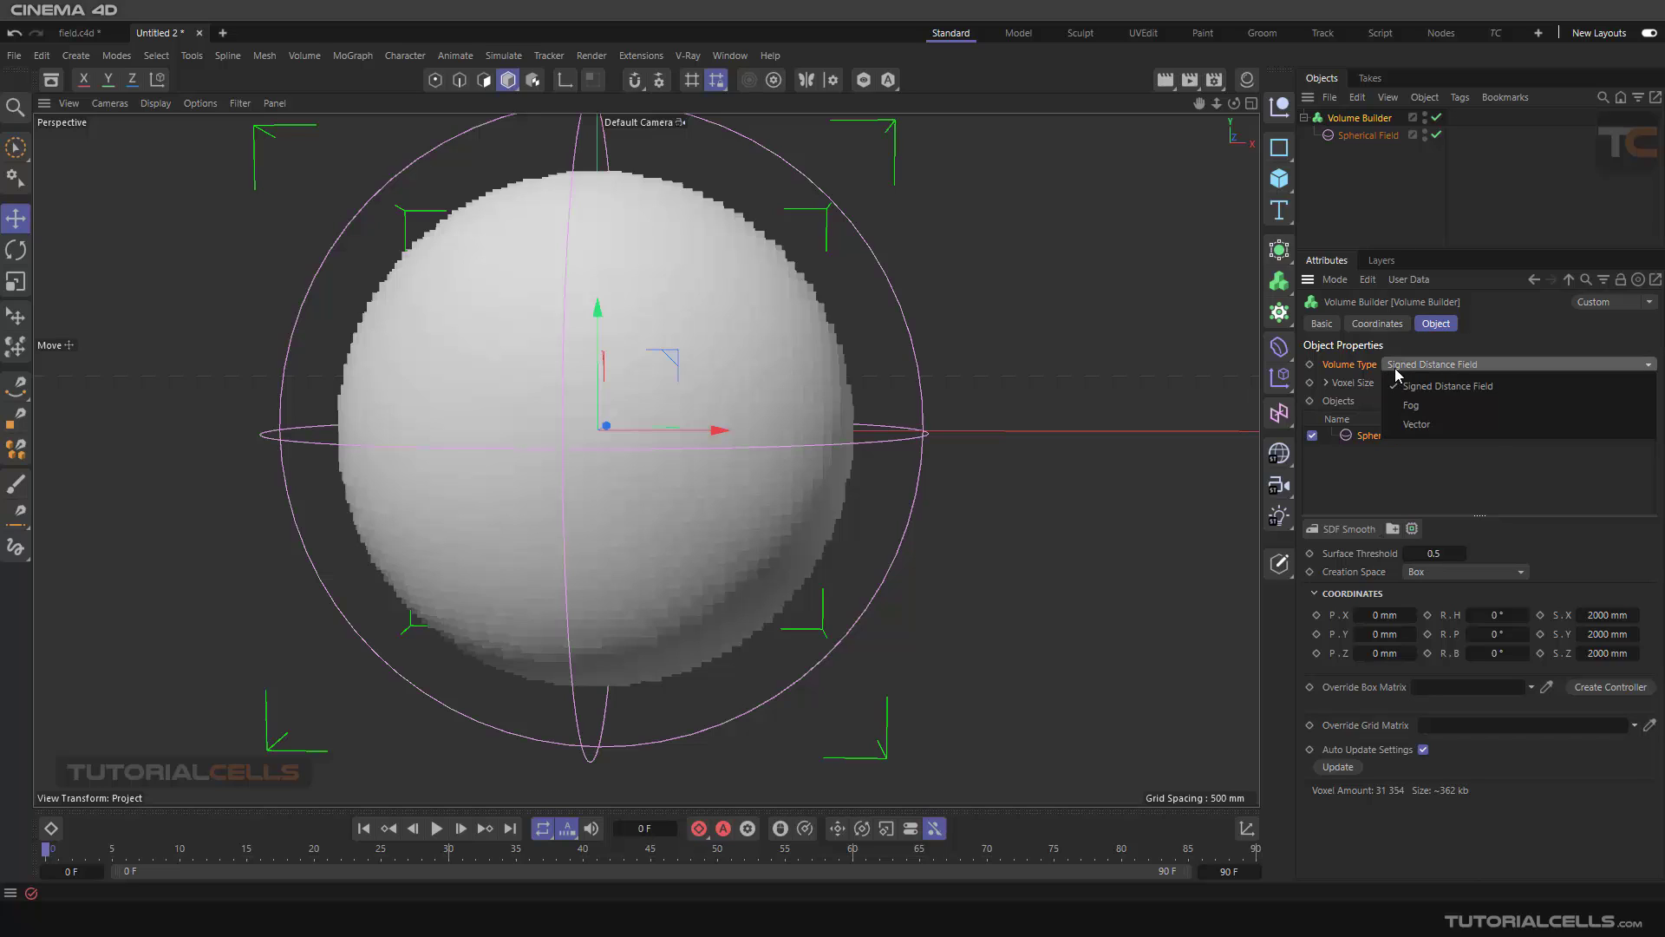
{"action": "left_click", "coordinate": [1412, 408]}
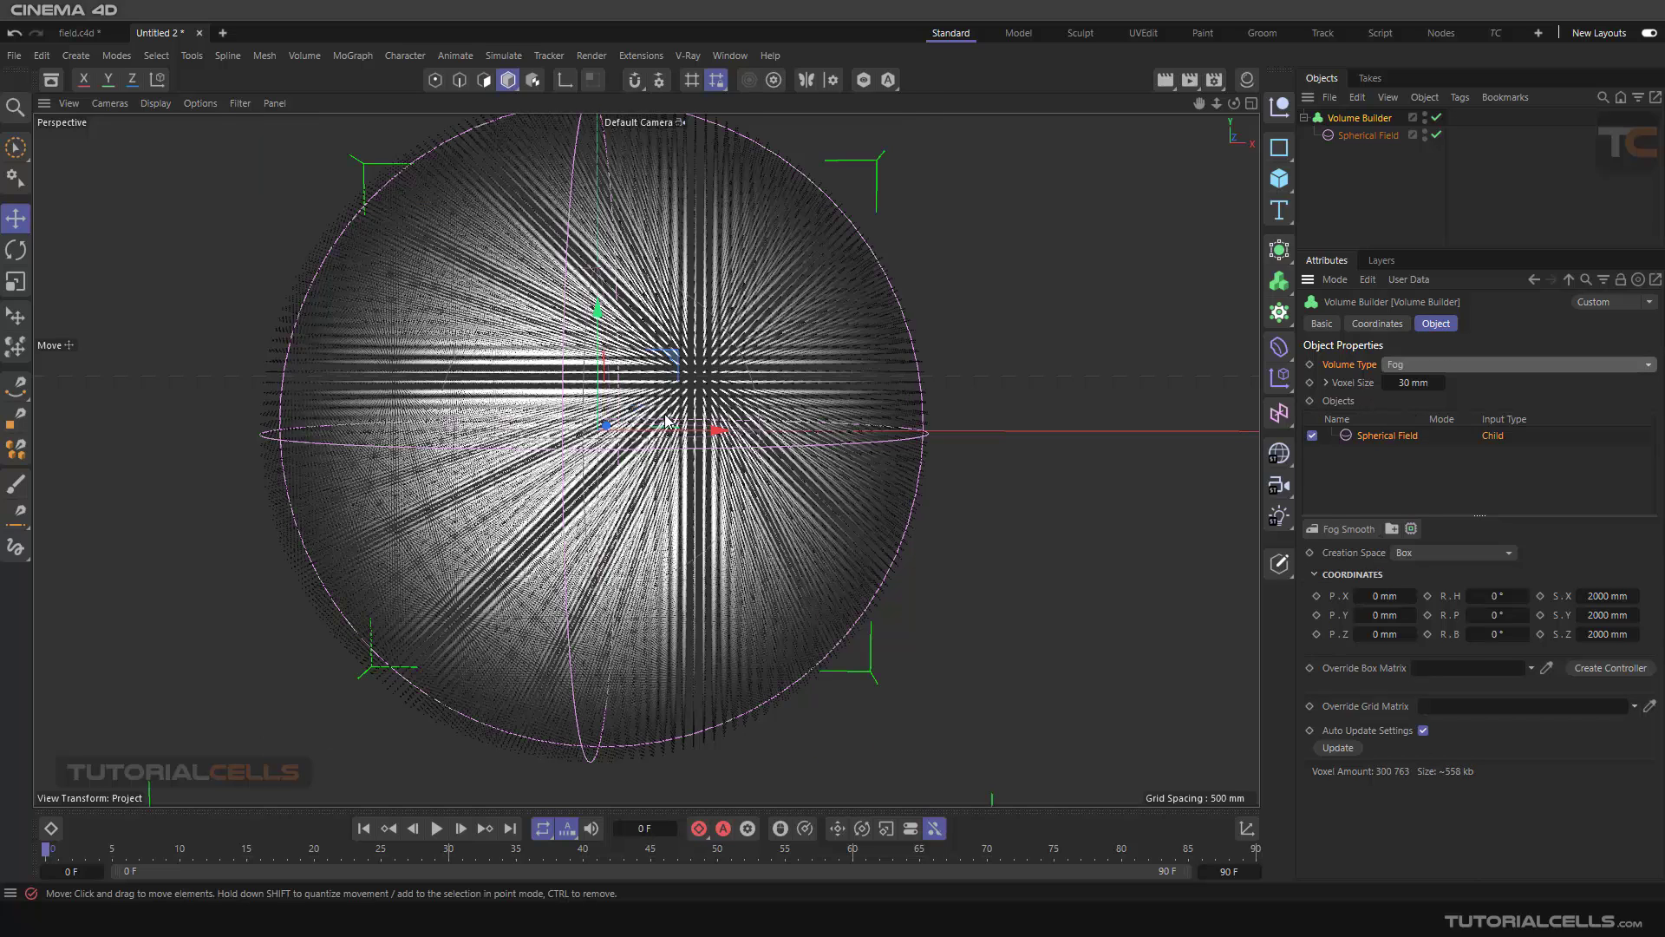
{"action": "left_click_drag", "start_coordinate": [669, 424], "coordinate": [663, 412], "text": "alt"}
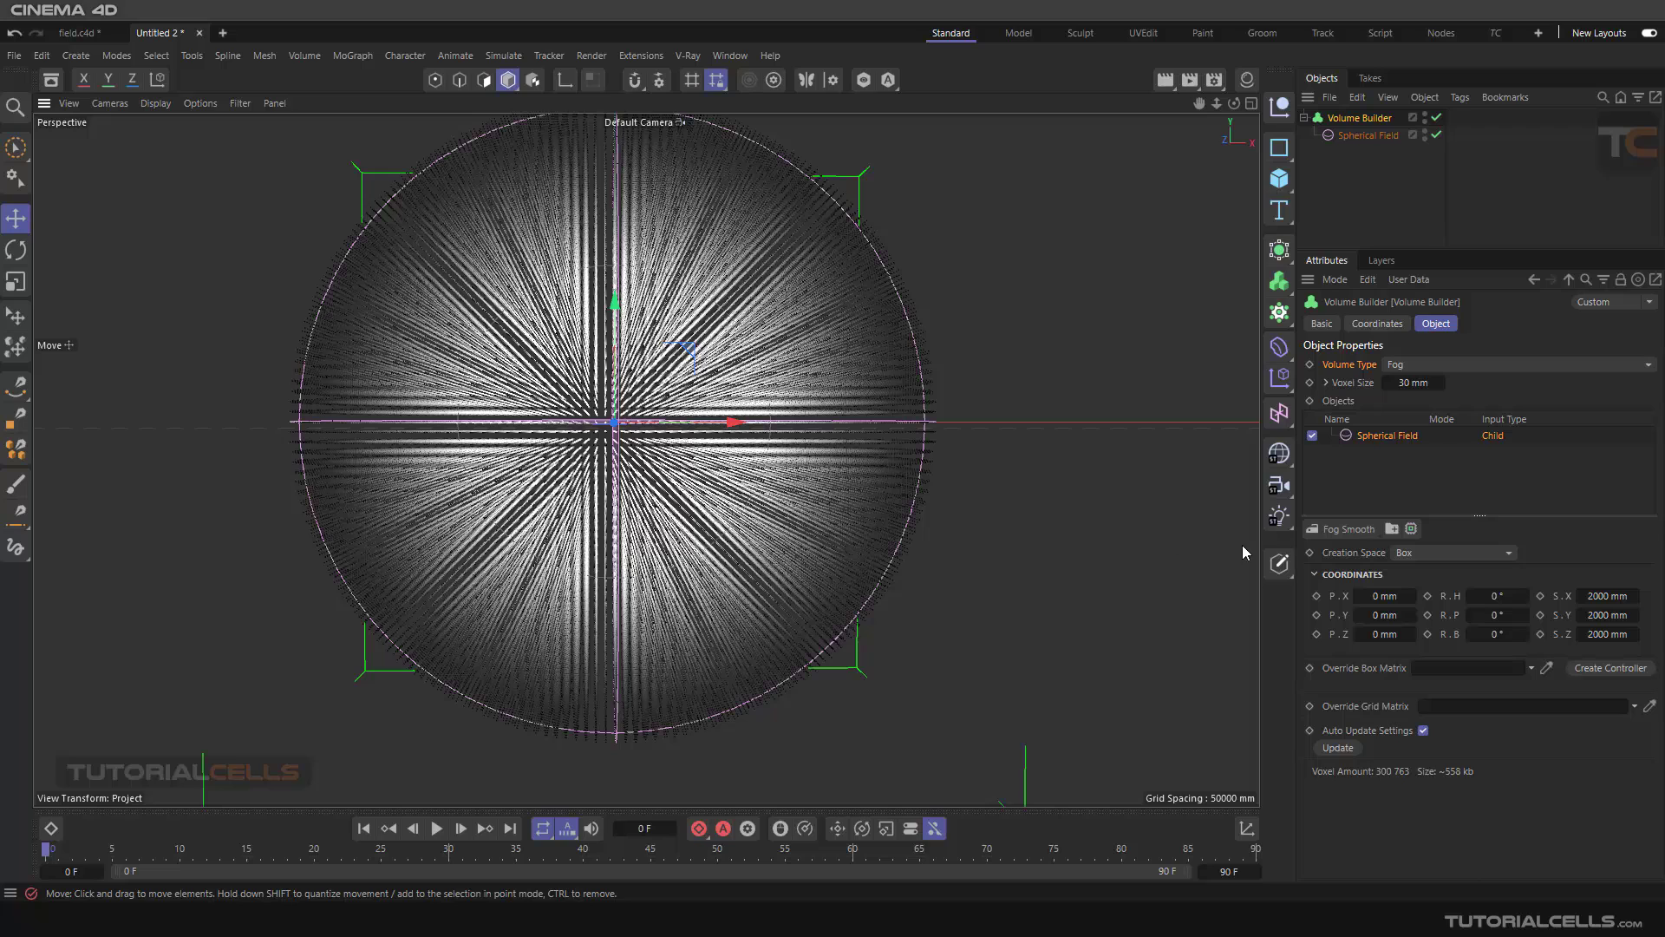
Step: Check the Spherical Field's own settings and set the Volume Builder back to Signed Distance Field
{"action": "left_click", "coordinate": [1350, 136]}
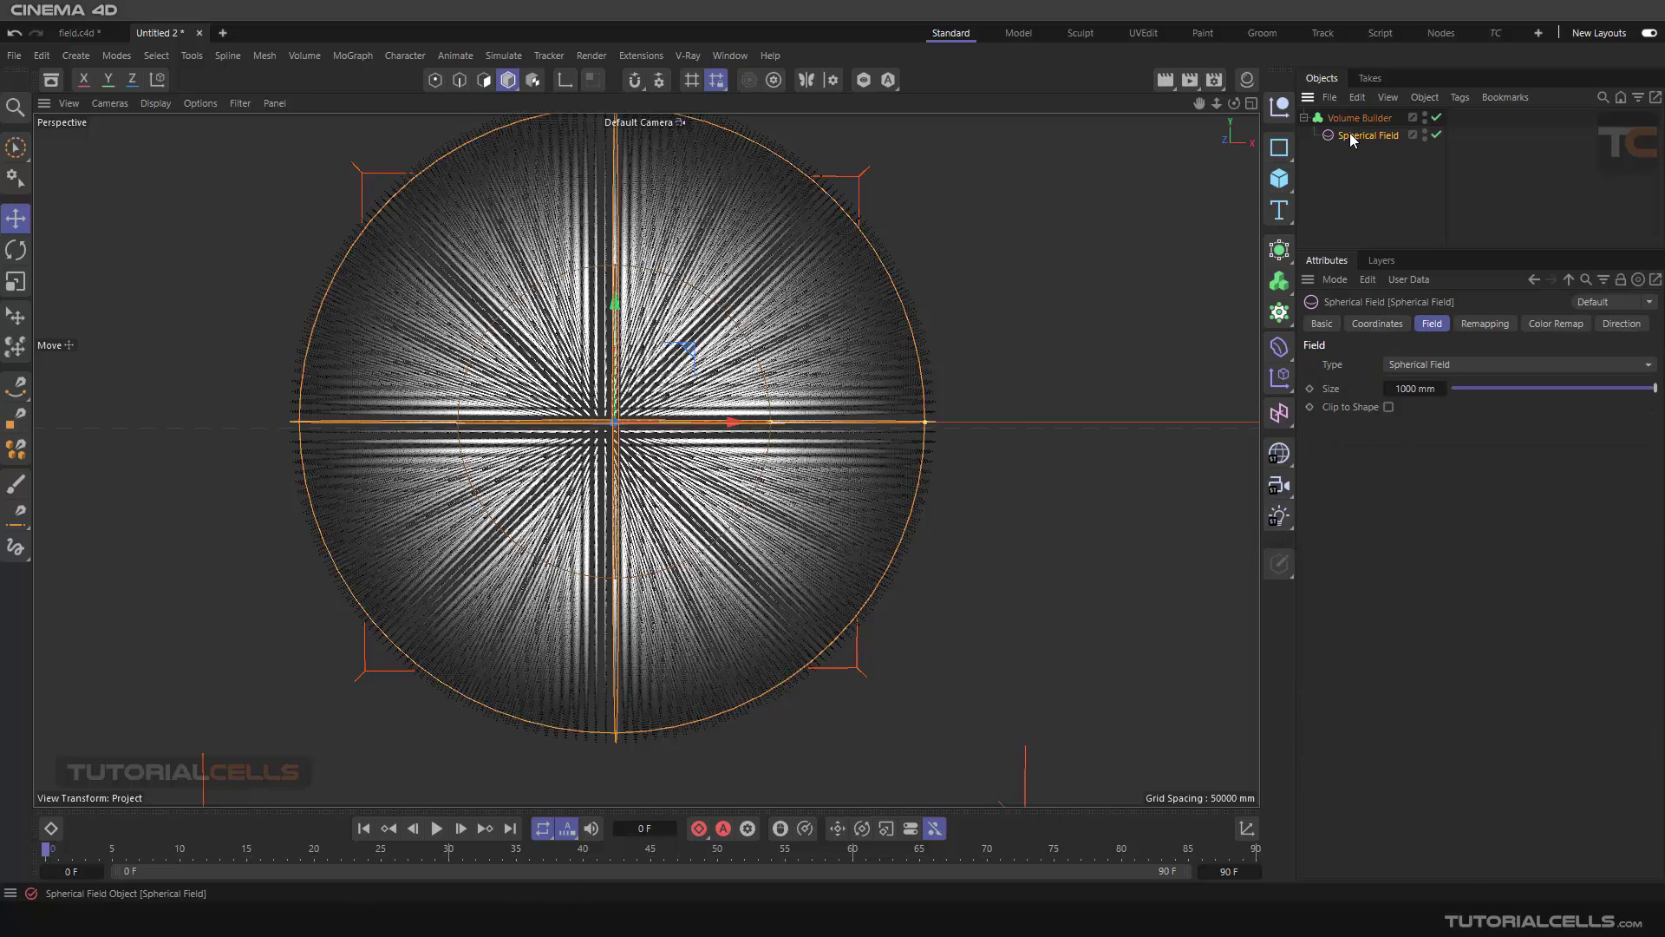
{"action": "left_click", "coordinate": [1358, 117]}
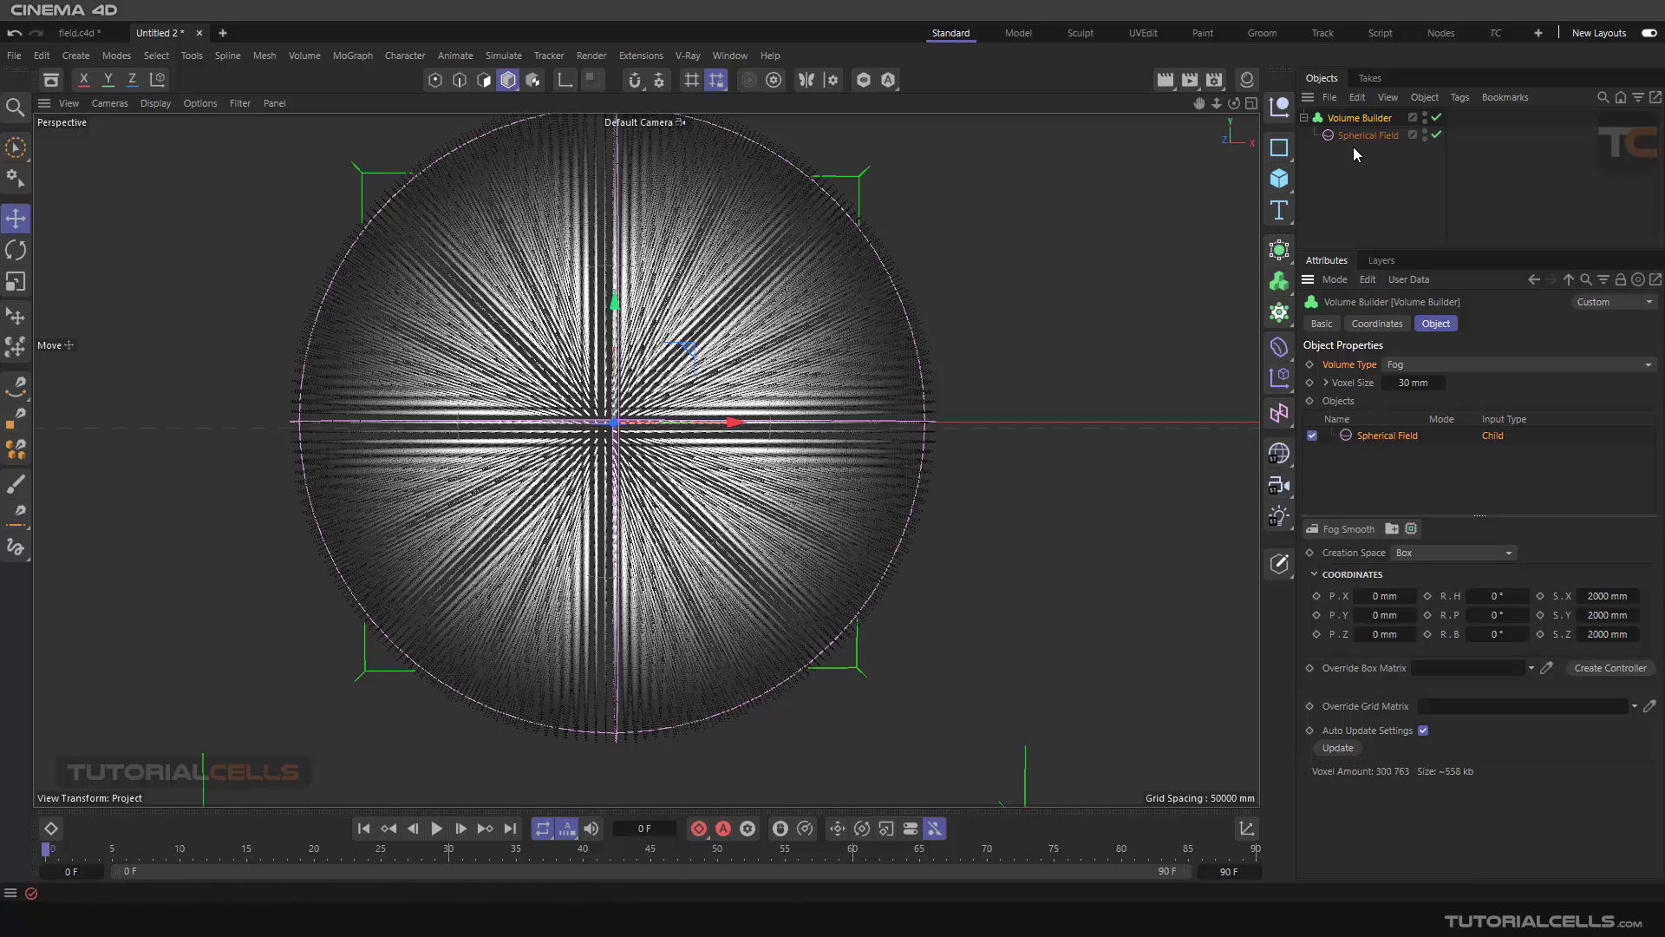
{"action": "left_click", "coordinate": [1394, 366]}
{"action": "left_click", "coordinate": [1410, 387]}
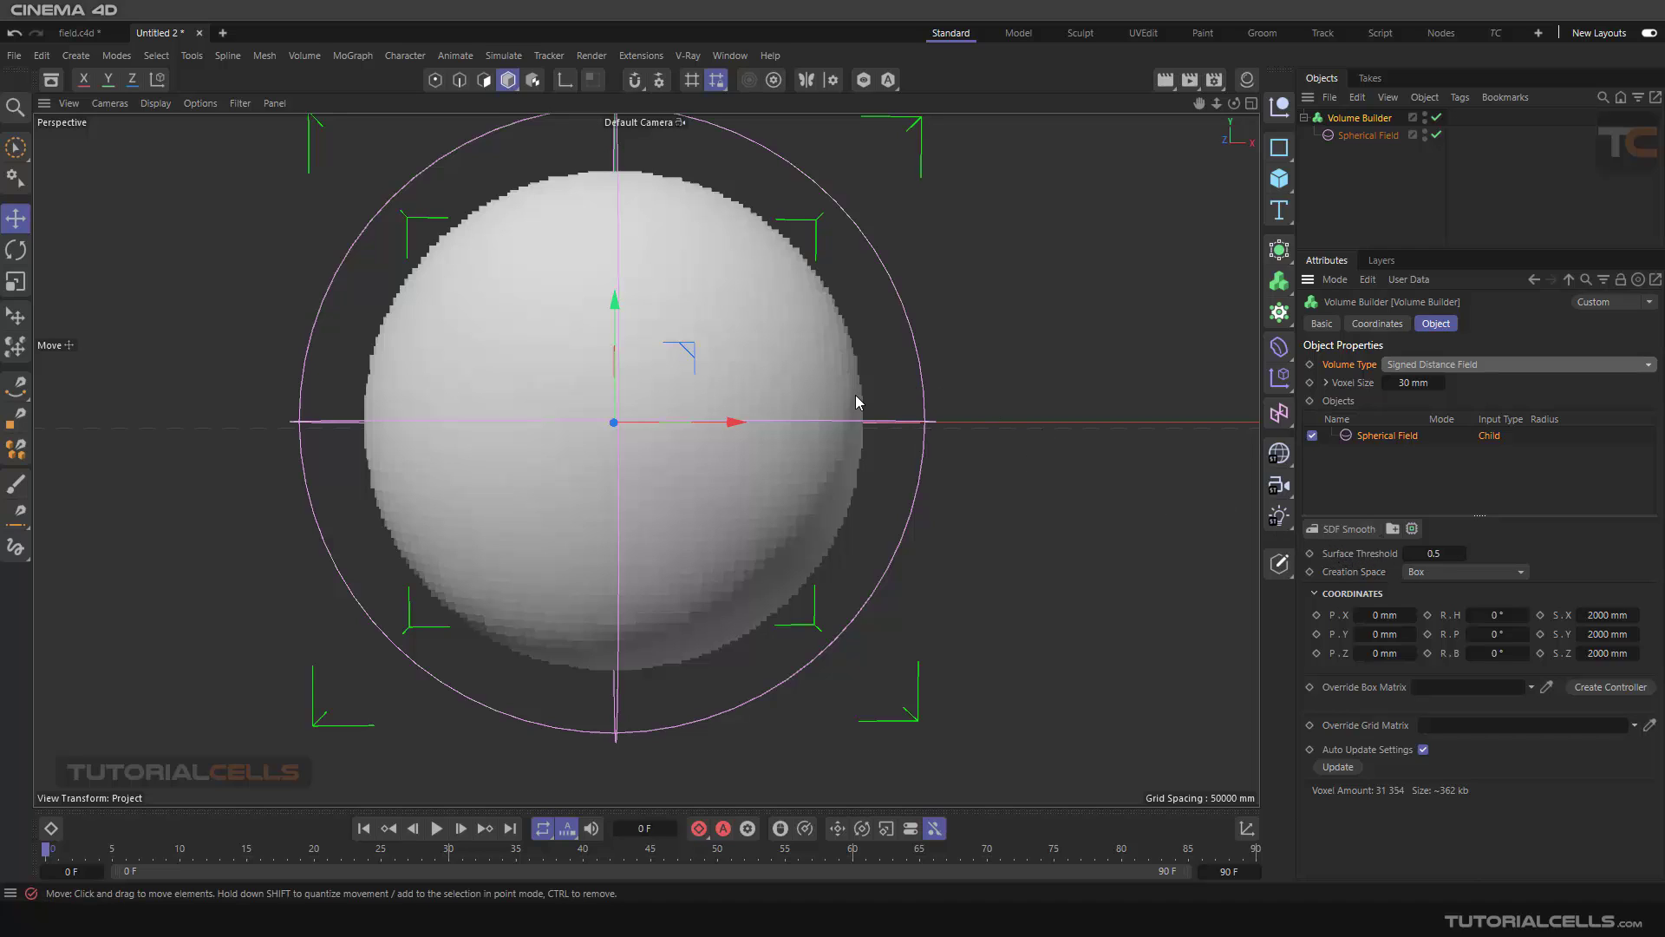
Step: Try a surface threshold of 0 for the Spherical Field layer and return it to 0.5
{"action": "left_click", "coordinate": [1408, 554]}
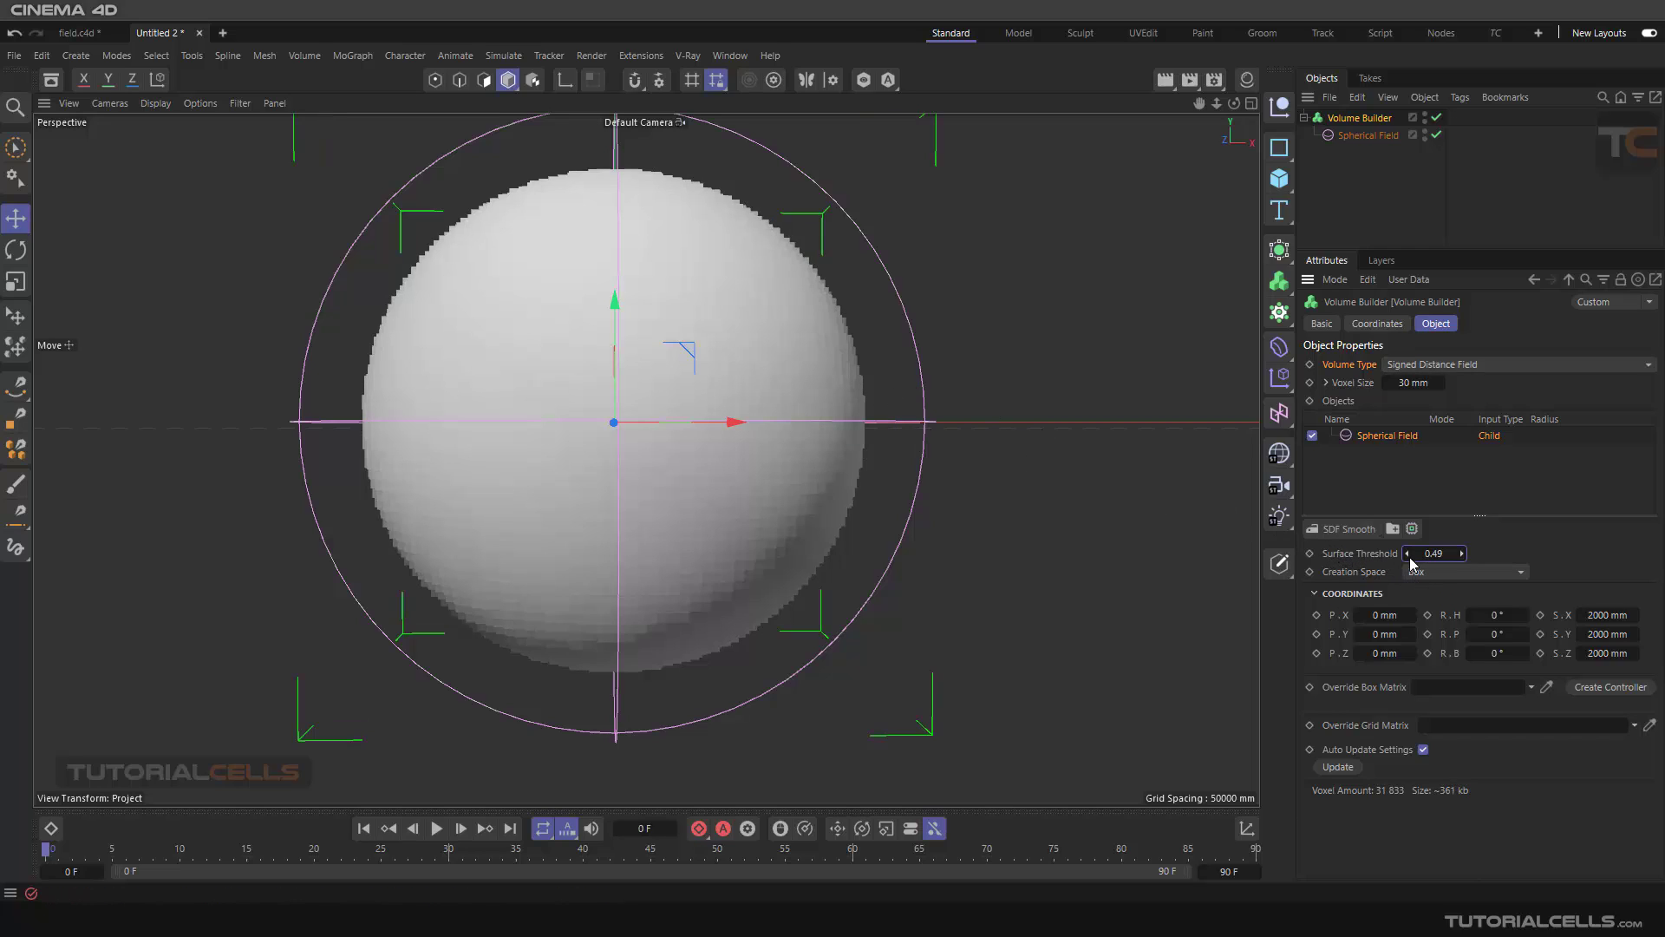
{"action": "left_click_drag", "start_coordinate": [1407, 554], "coordinate": [1429, 558]}
{"action": "double_click", "coordinate": [1433, 553]}
{"action": "type", "text": "0"}
{"action": "key", "text": "Return"}
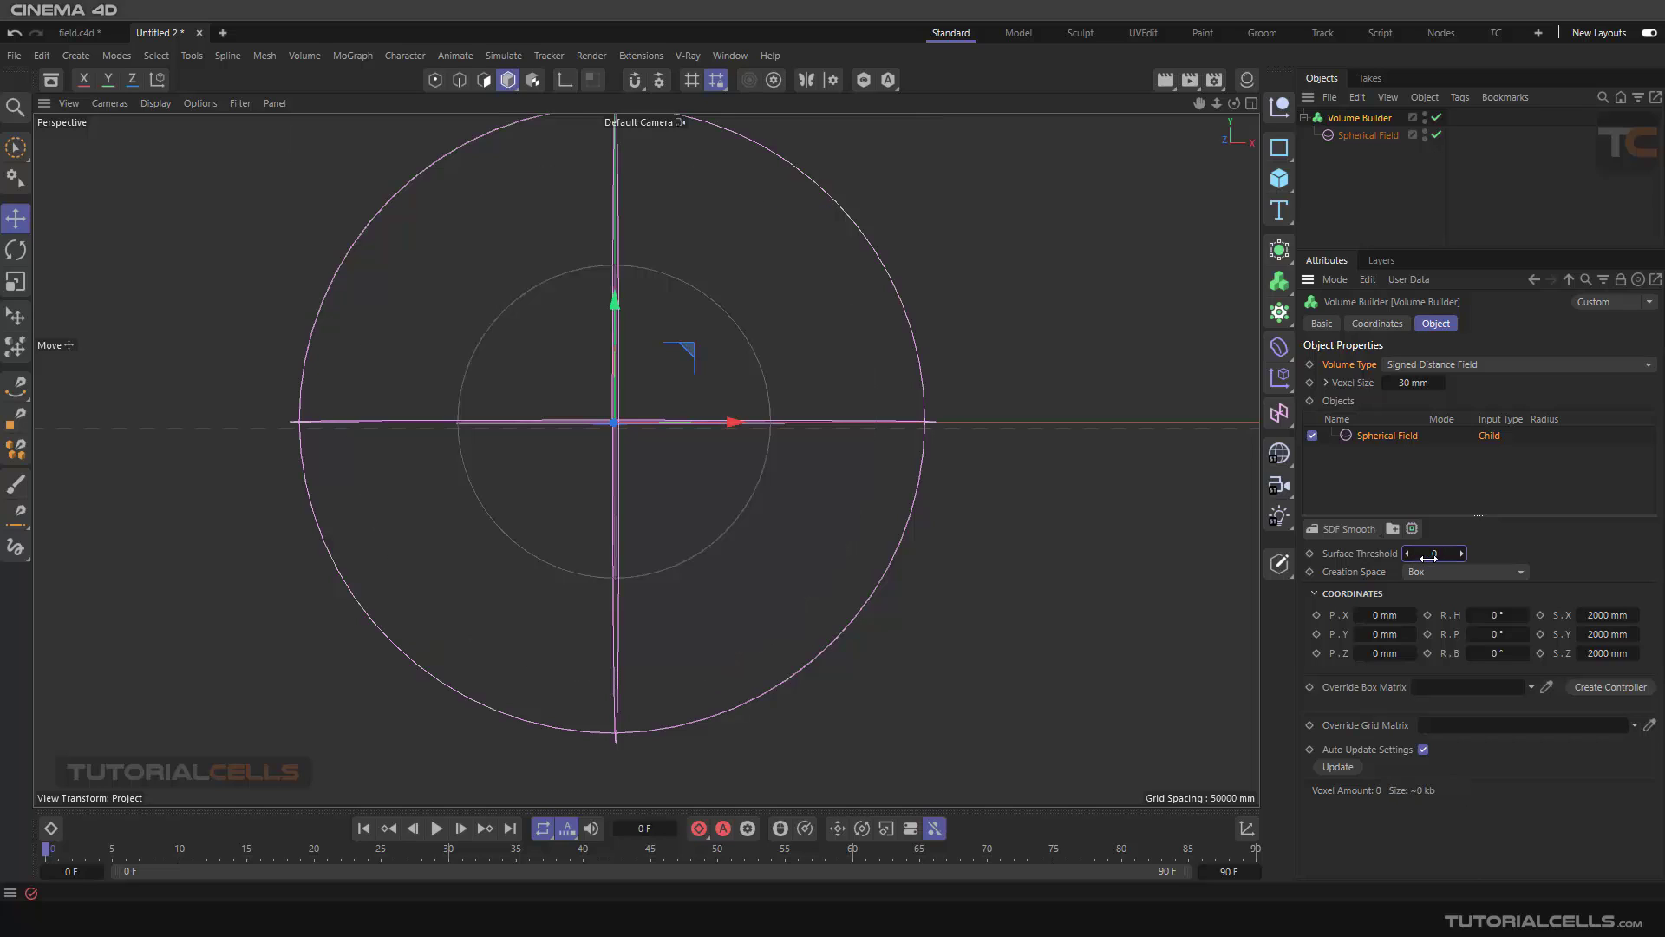
{"action": "double_click", "coordinate": [1428, 557]}
{"action": "left_click_drag", "start_coordinate": [1428, 556], "coordinate": [1441, 556]}
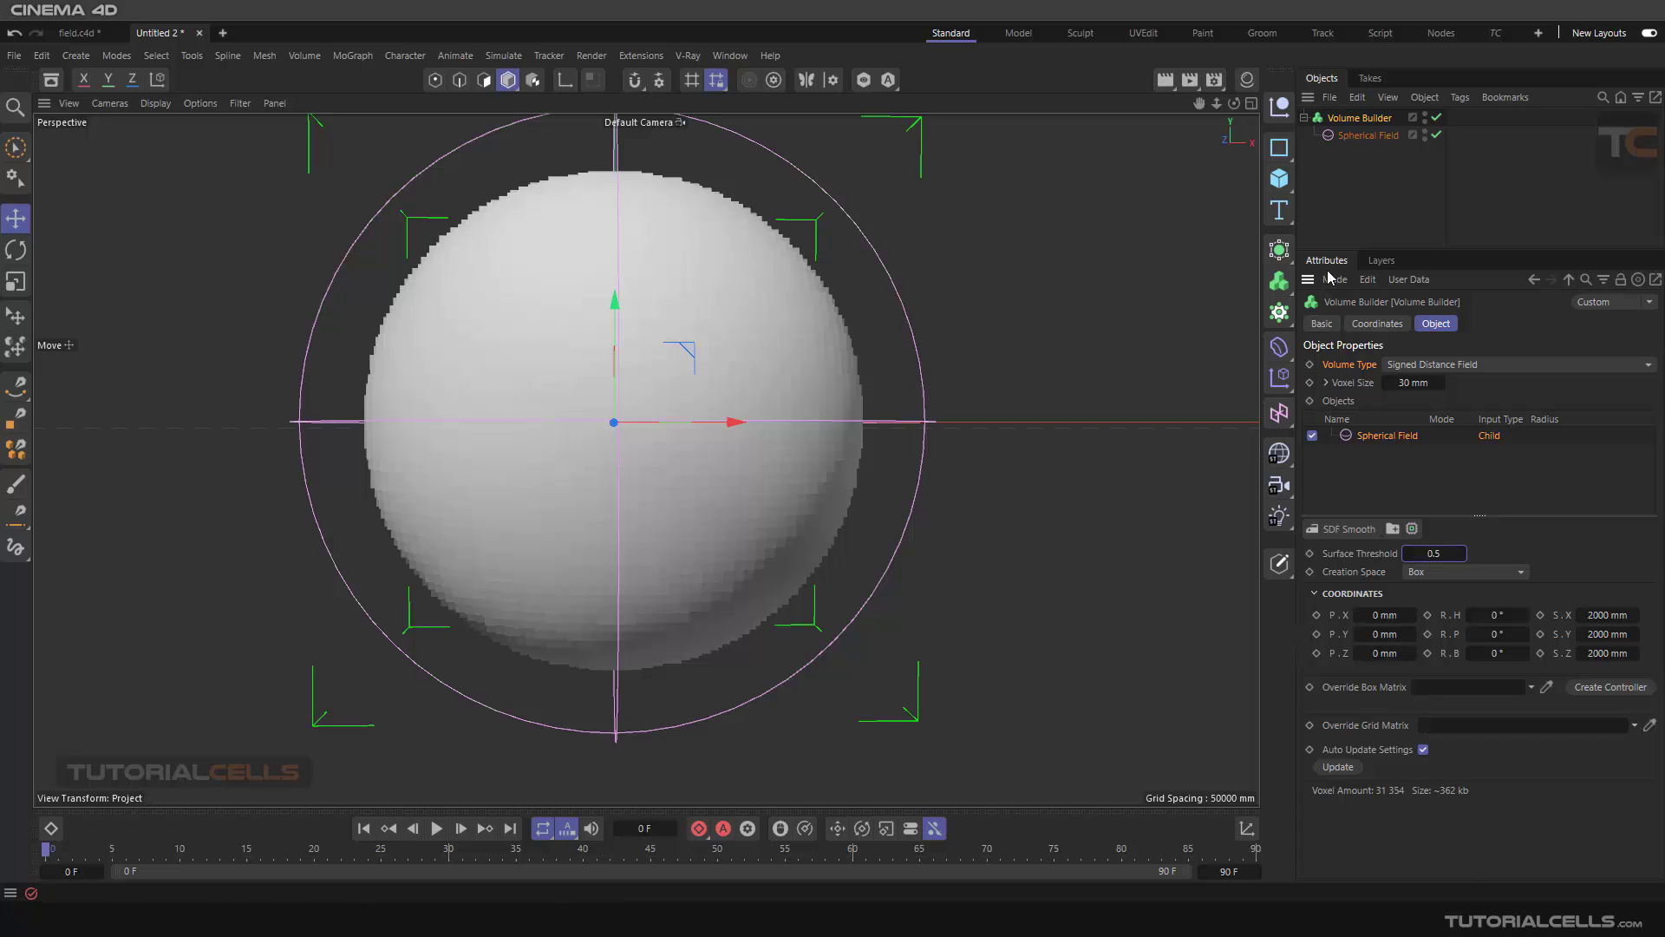
Step: Delete the Spherical Field and add a Linear Field to the scene
{"action": "left_click", "coordinate": [1346, 138]}
{"action": "key", "text": "Delete"}
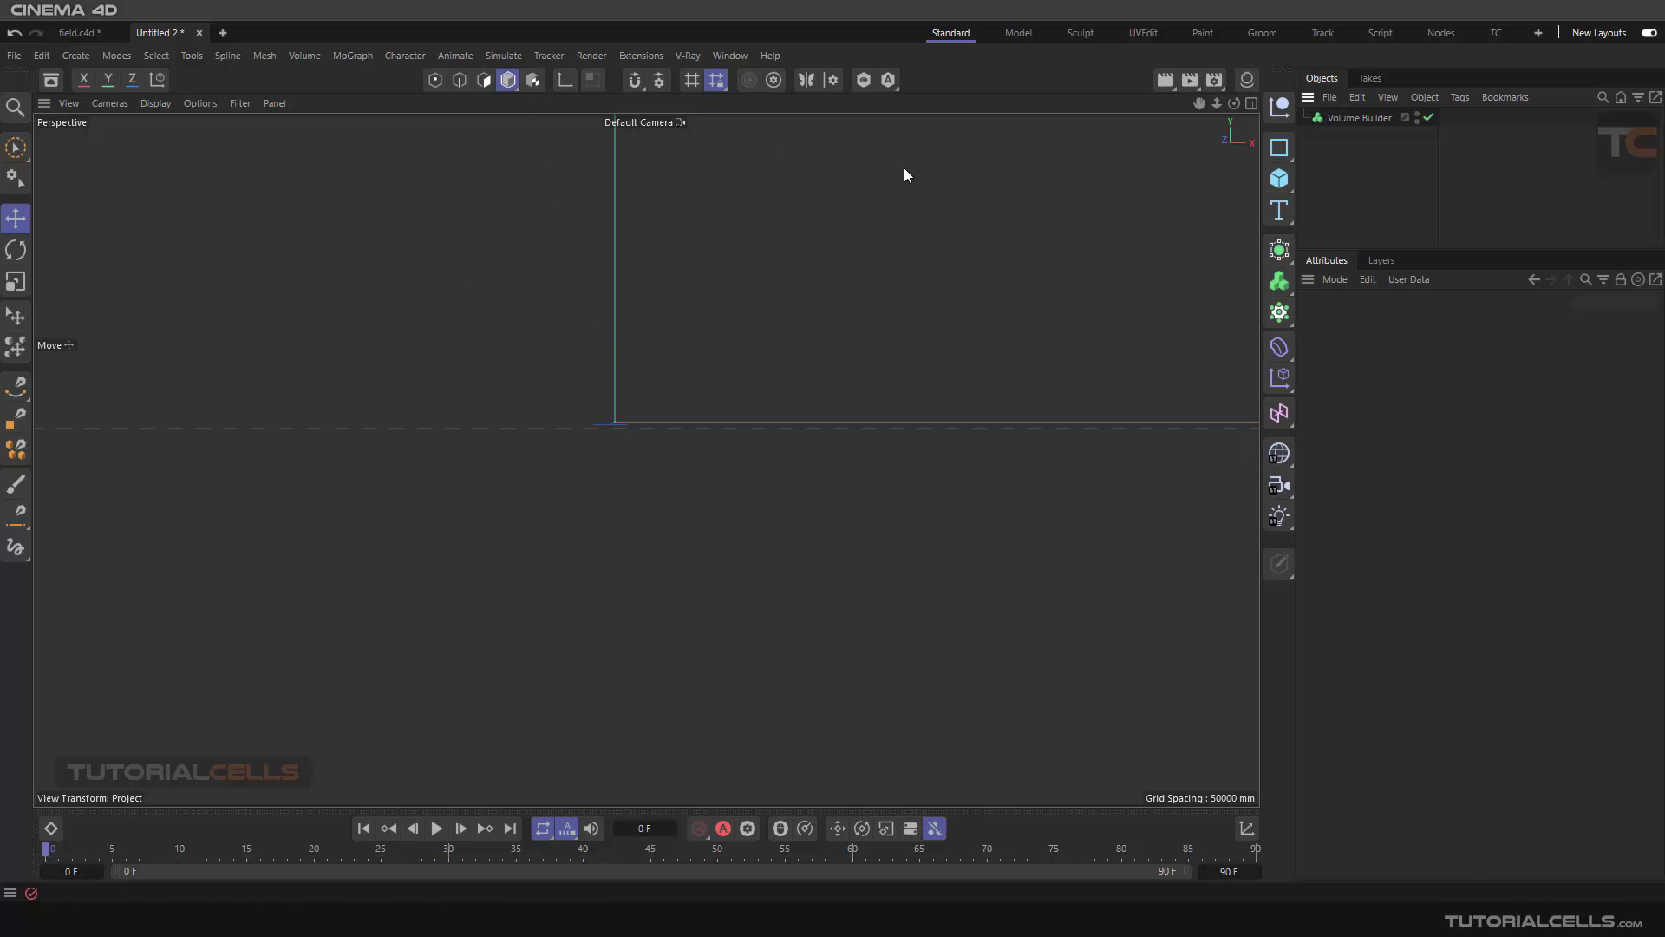
{"action": "left_click", "coordinate": [1284, 415]}
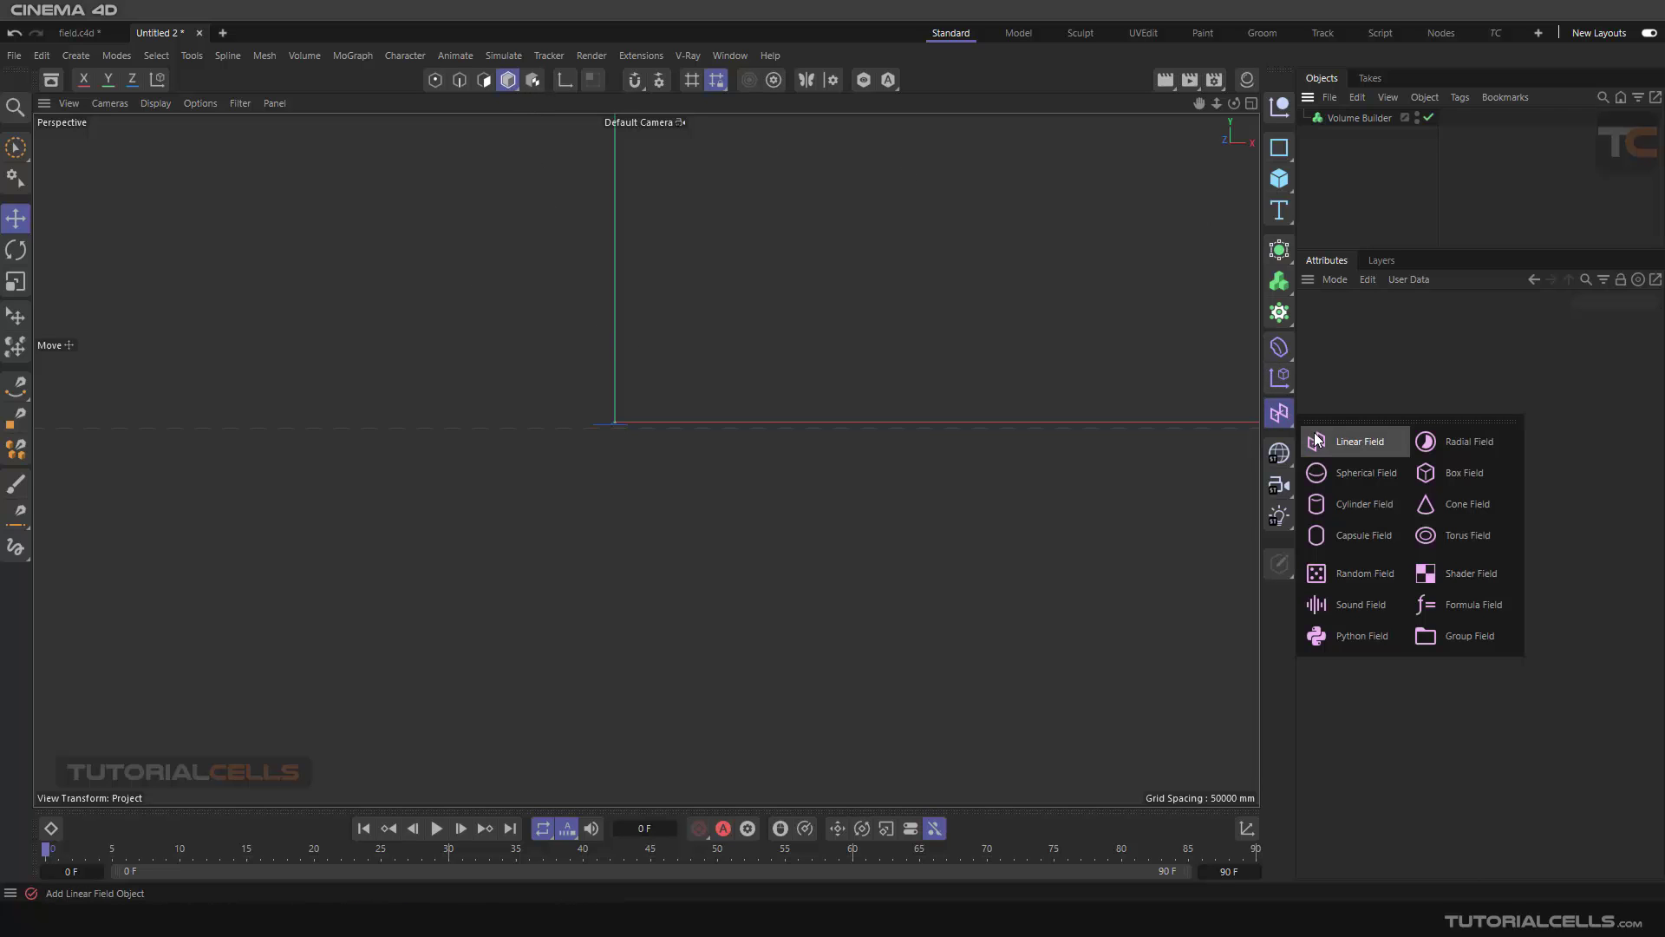
{"action": "left_click", "coordinate": [1329, 442]}
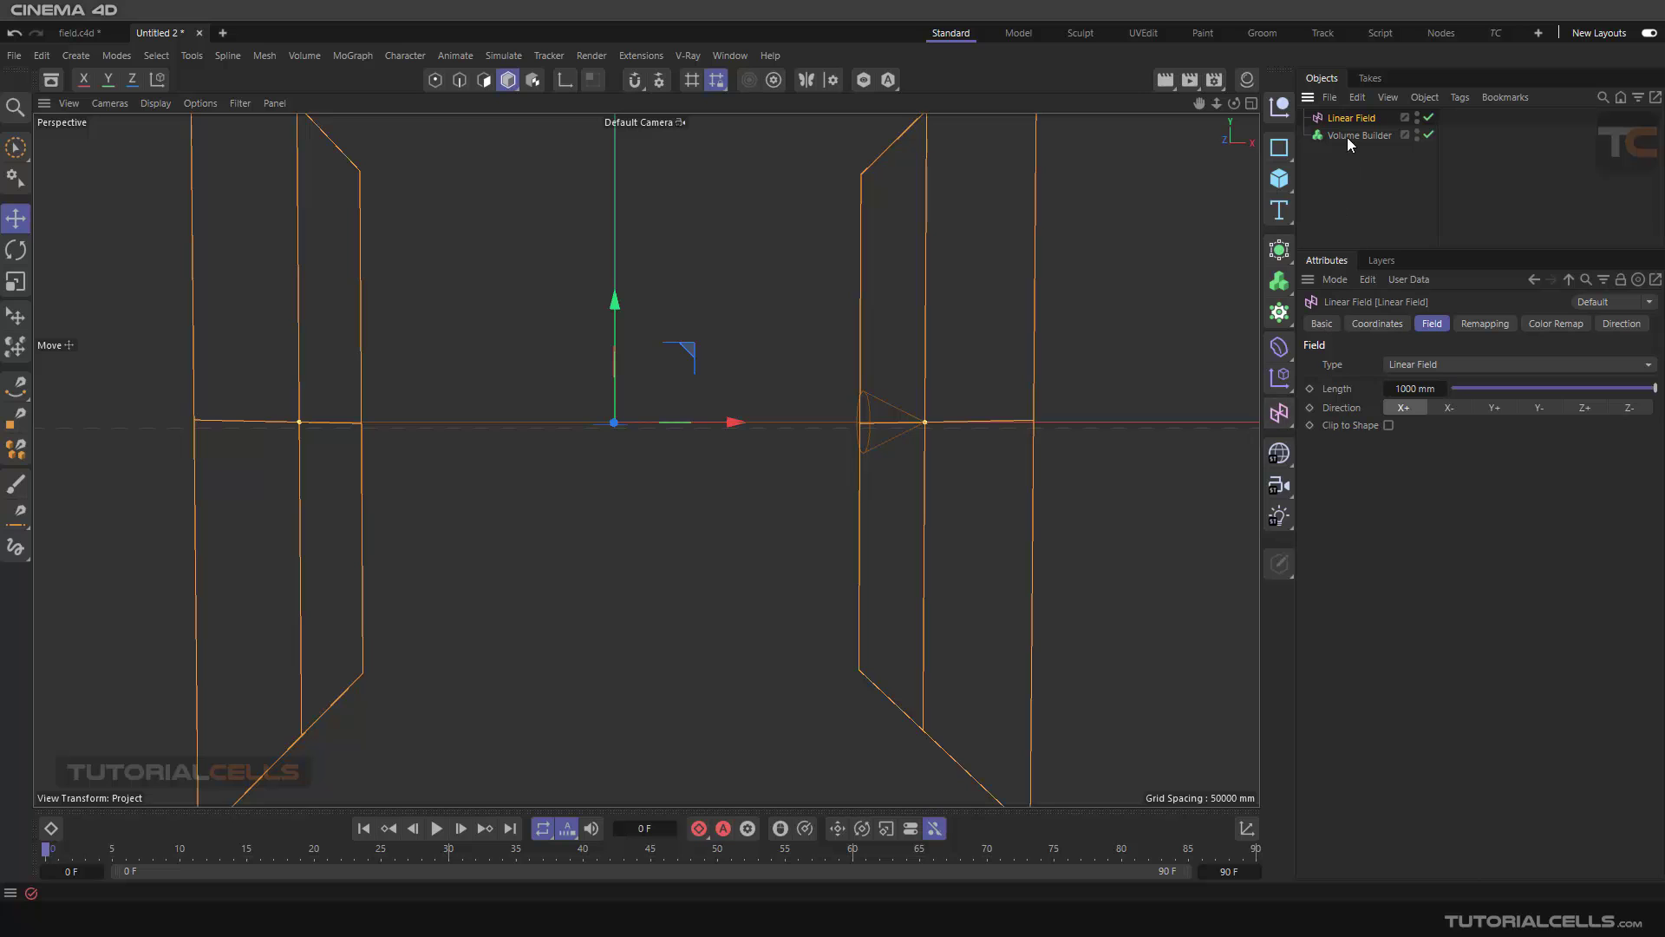
Step: Make the Linear Field a child of the Volume Builder and show its layer's creation space settings
{"action": "left_click_drag", "start_coordinate": [1351, 117], "coordinate": [1349, 135]}
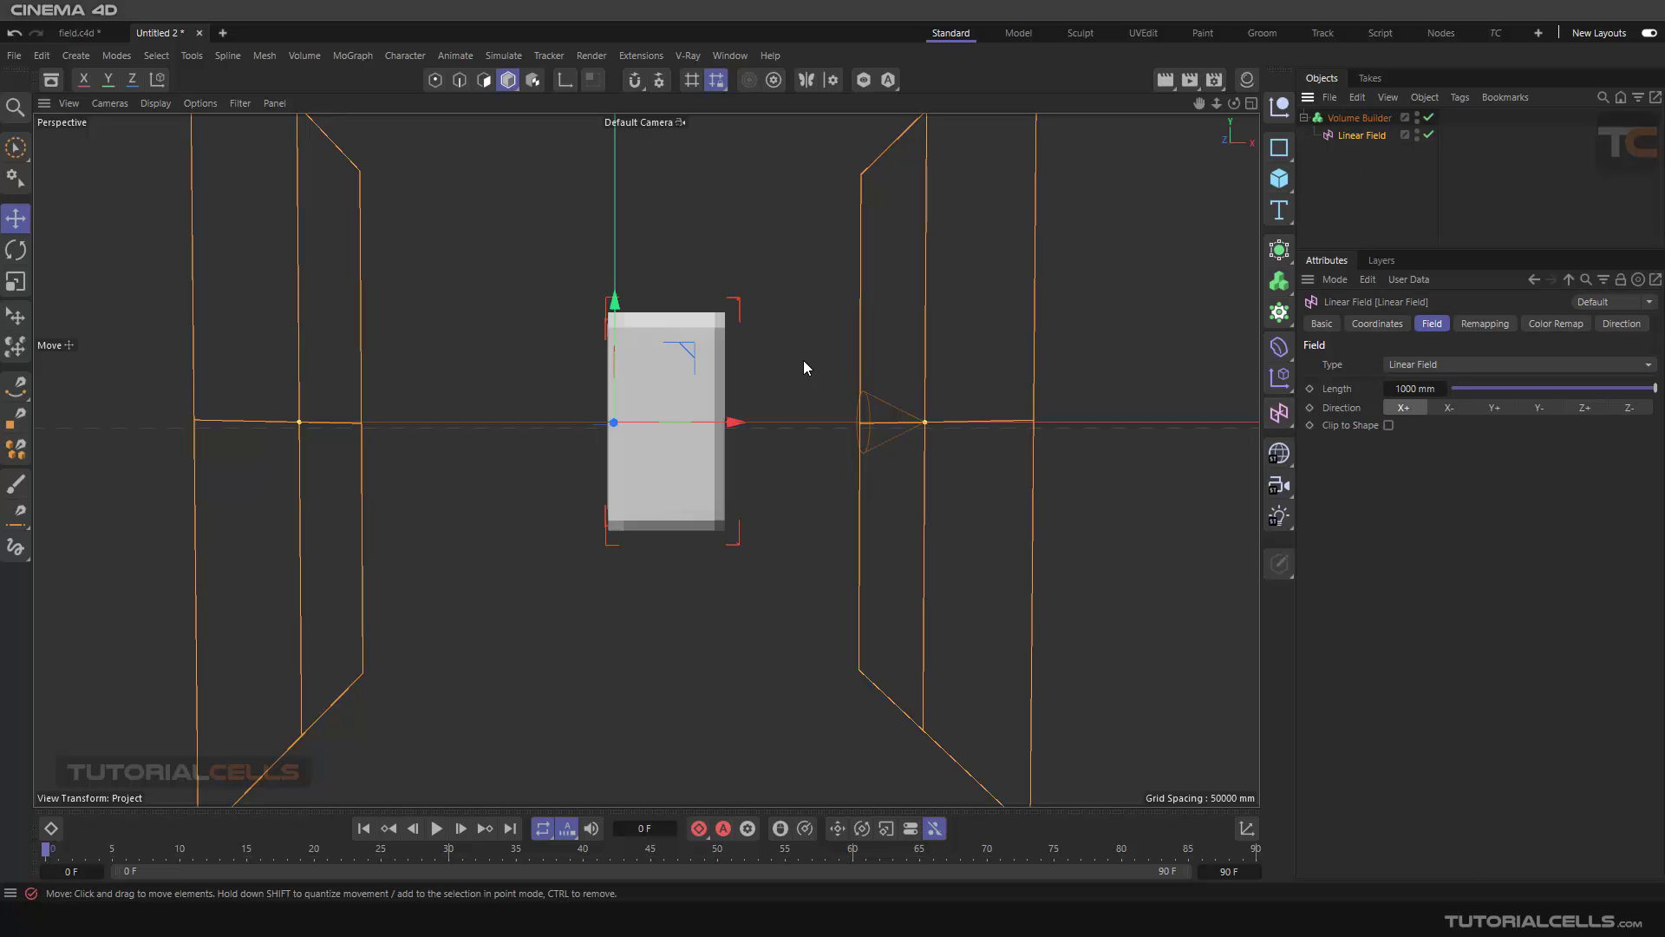
{"action": "mouse_move", "coordinate": [805, 368]}
{"action": "left_mouse_down", "text": "alt"}
{"action": "mouse_move", "coordinate": [699, 397]}
{"action": "mouse_move", "coordinate": [742, 439]}
{"action": "mouse_move", "coordinate": [861, 347]}
{"action": "mouse_move", "coordinate": [810, 382]}
{"action": "left_mouse_up", "text": "alt"}
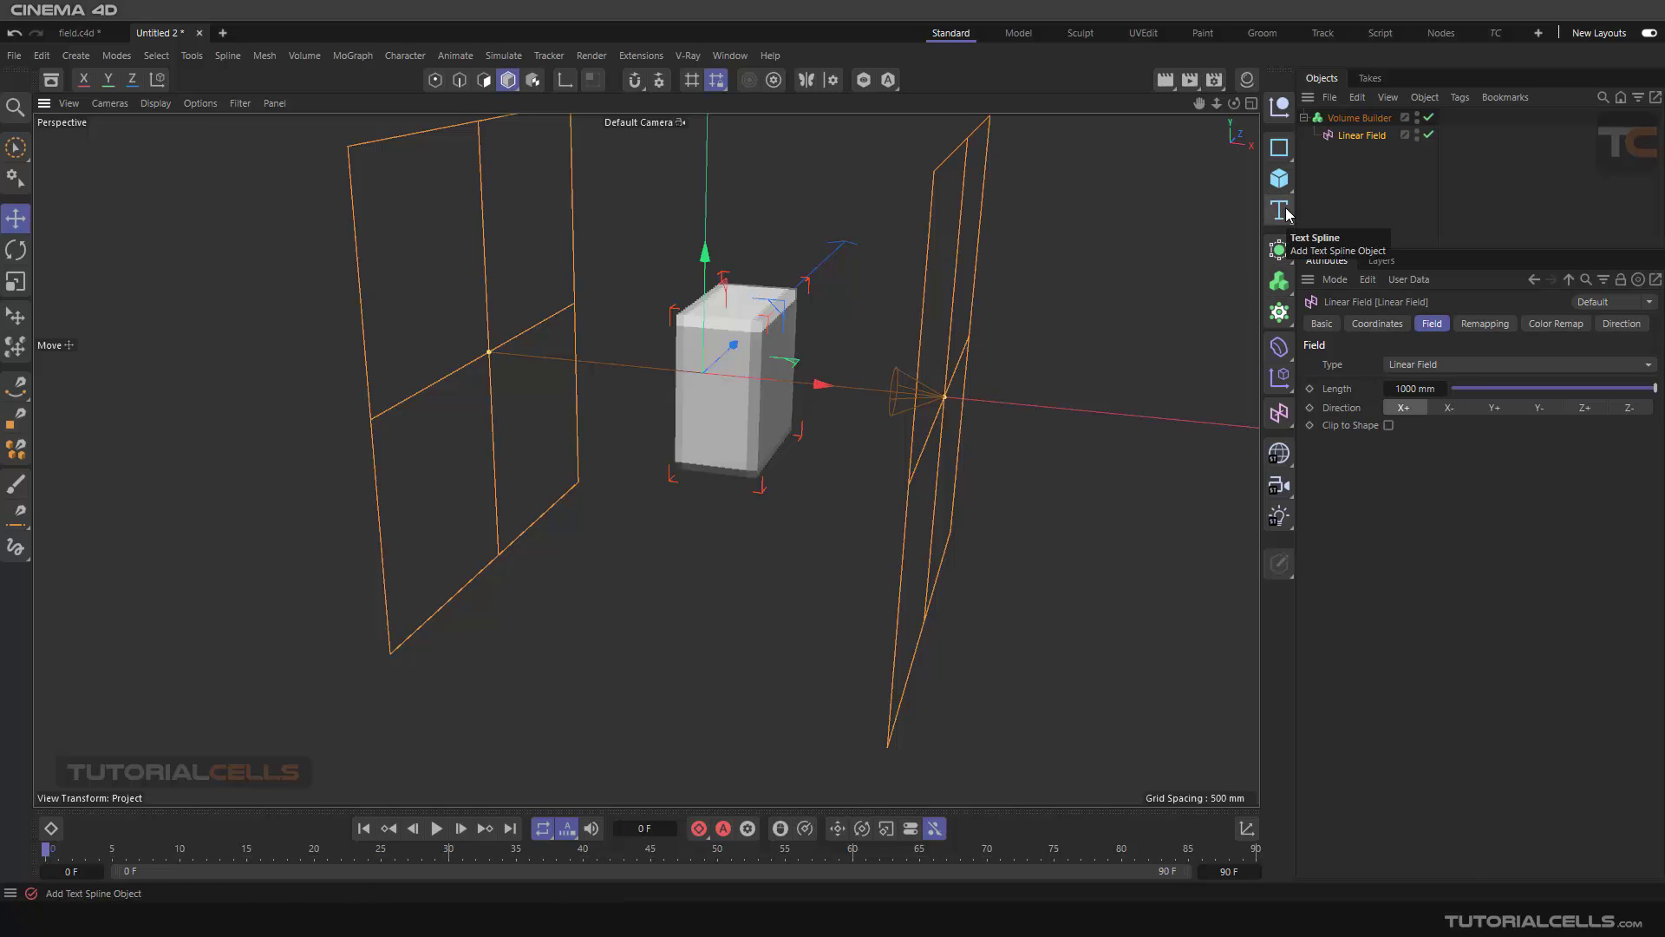
{"action": "left_click", "coordinate": [1358, 118]}
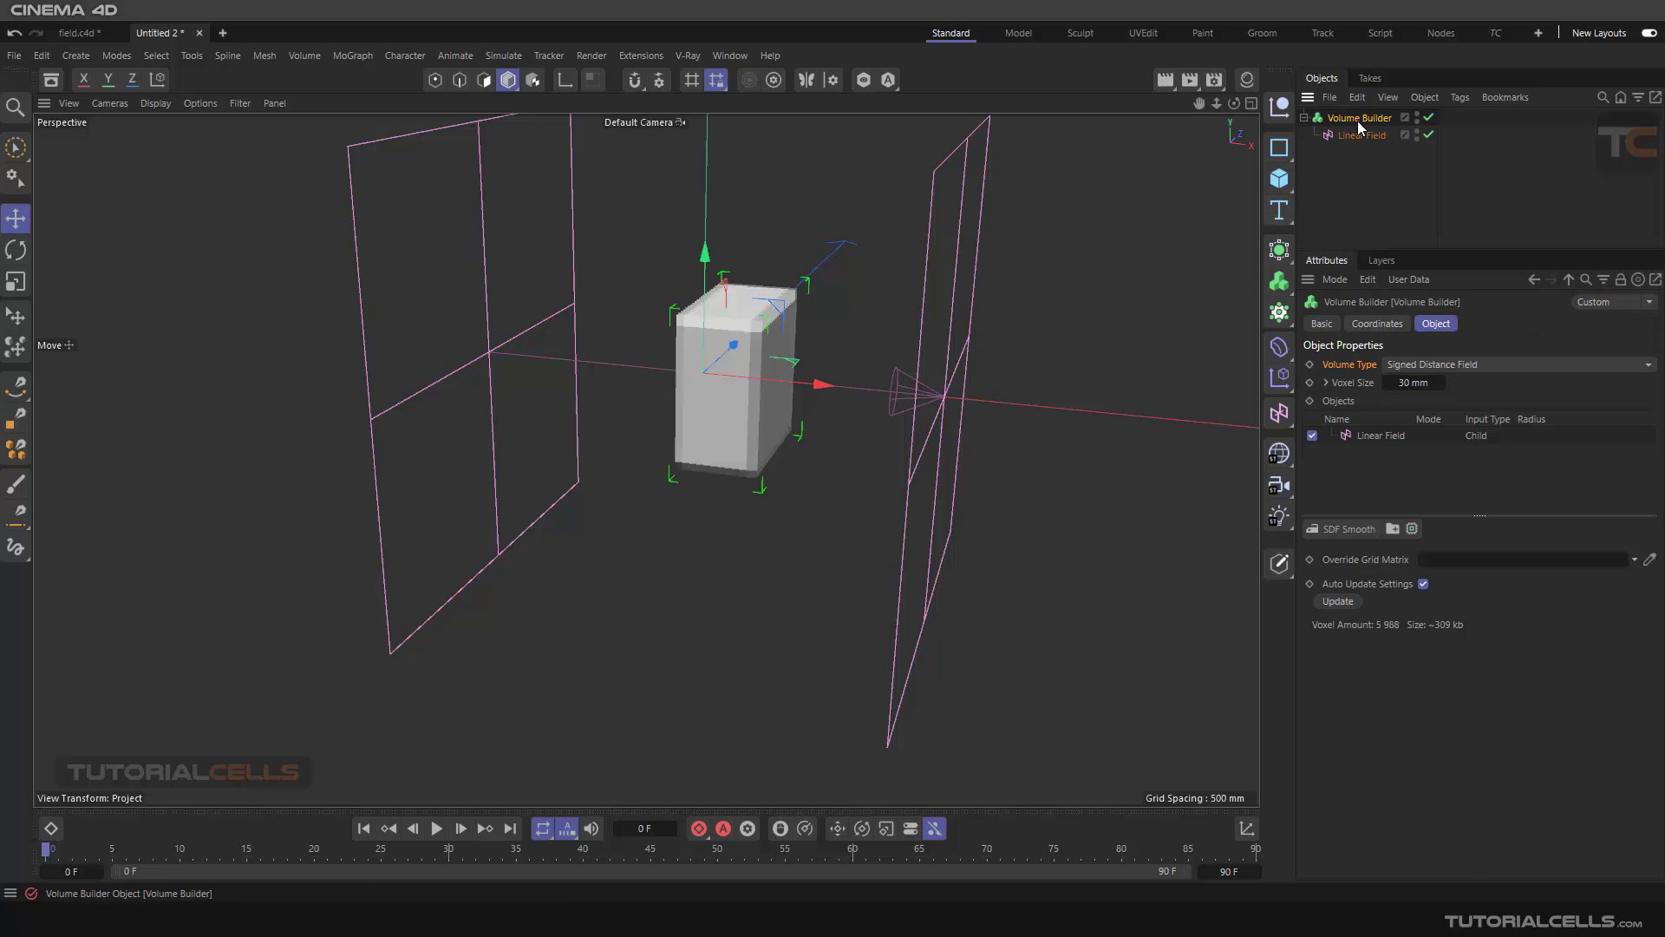
{"action": "left_click", "coordinate": [1376, 436]}
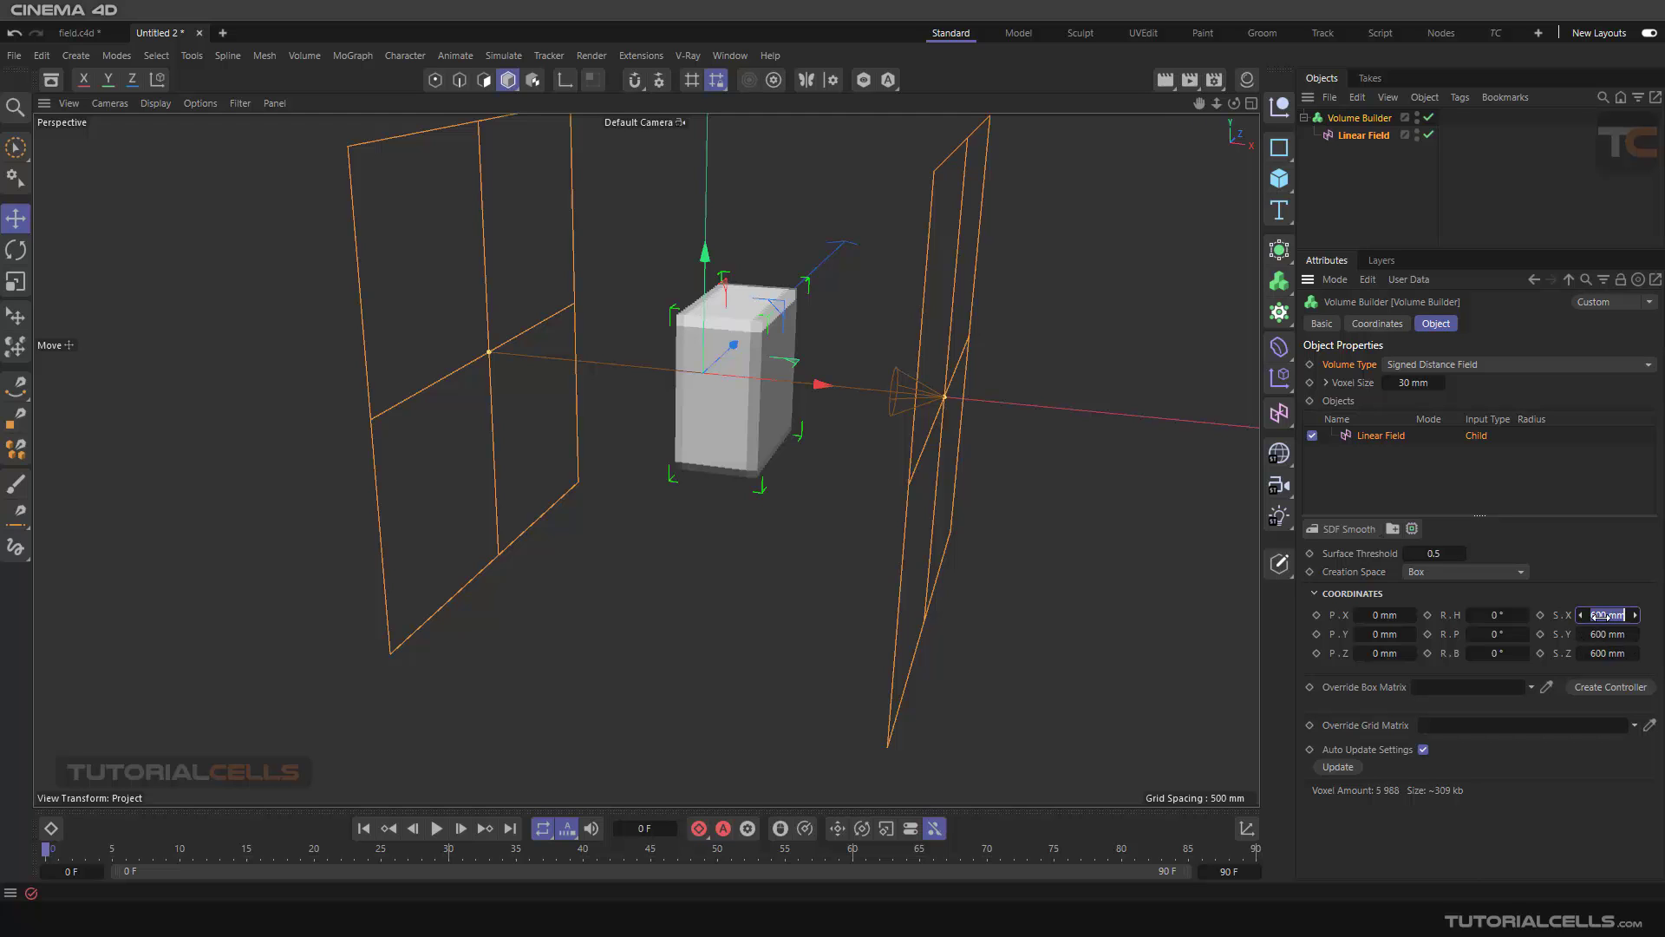
{"action": "scroll", "coordinate": [1006, 401], "scroll_direction": "down", "scroll_amount": 4}
{"action": "left_click_drag", "start_coordinate": [1053, 376], "coordinate": [920, 408], "text": "alt"}
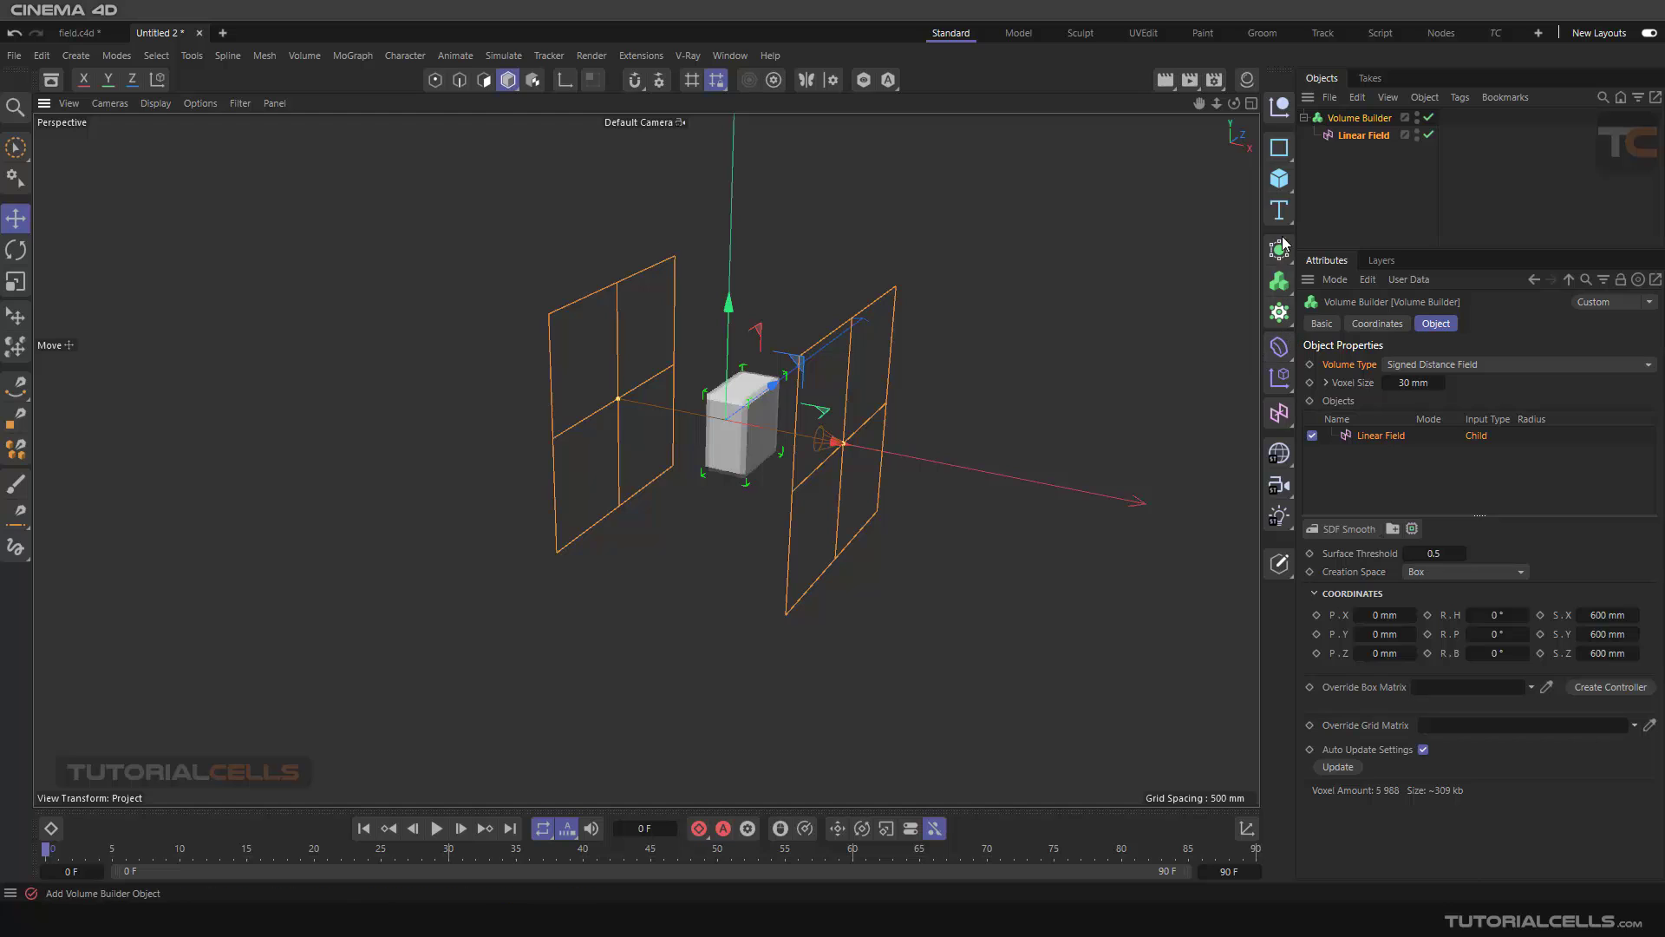
Step: Add a cube to compare its size with the Linear Field and delete it again
{"action": "left_click", "coordinate": [1275, 179]}
{"action": "left_click_drag", "start_coordinate": [730, 366], "coordinate": [867, 381], "text": "alt"}
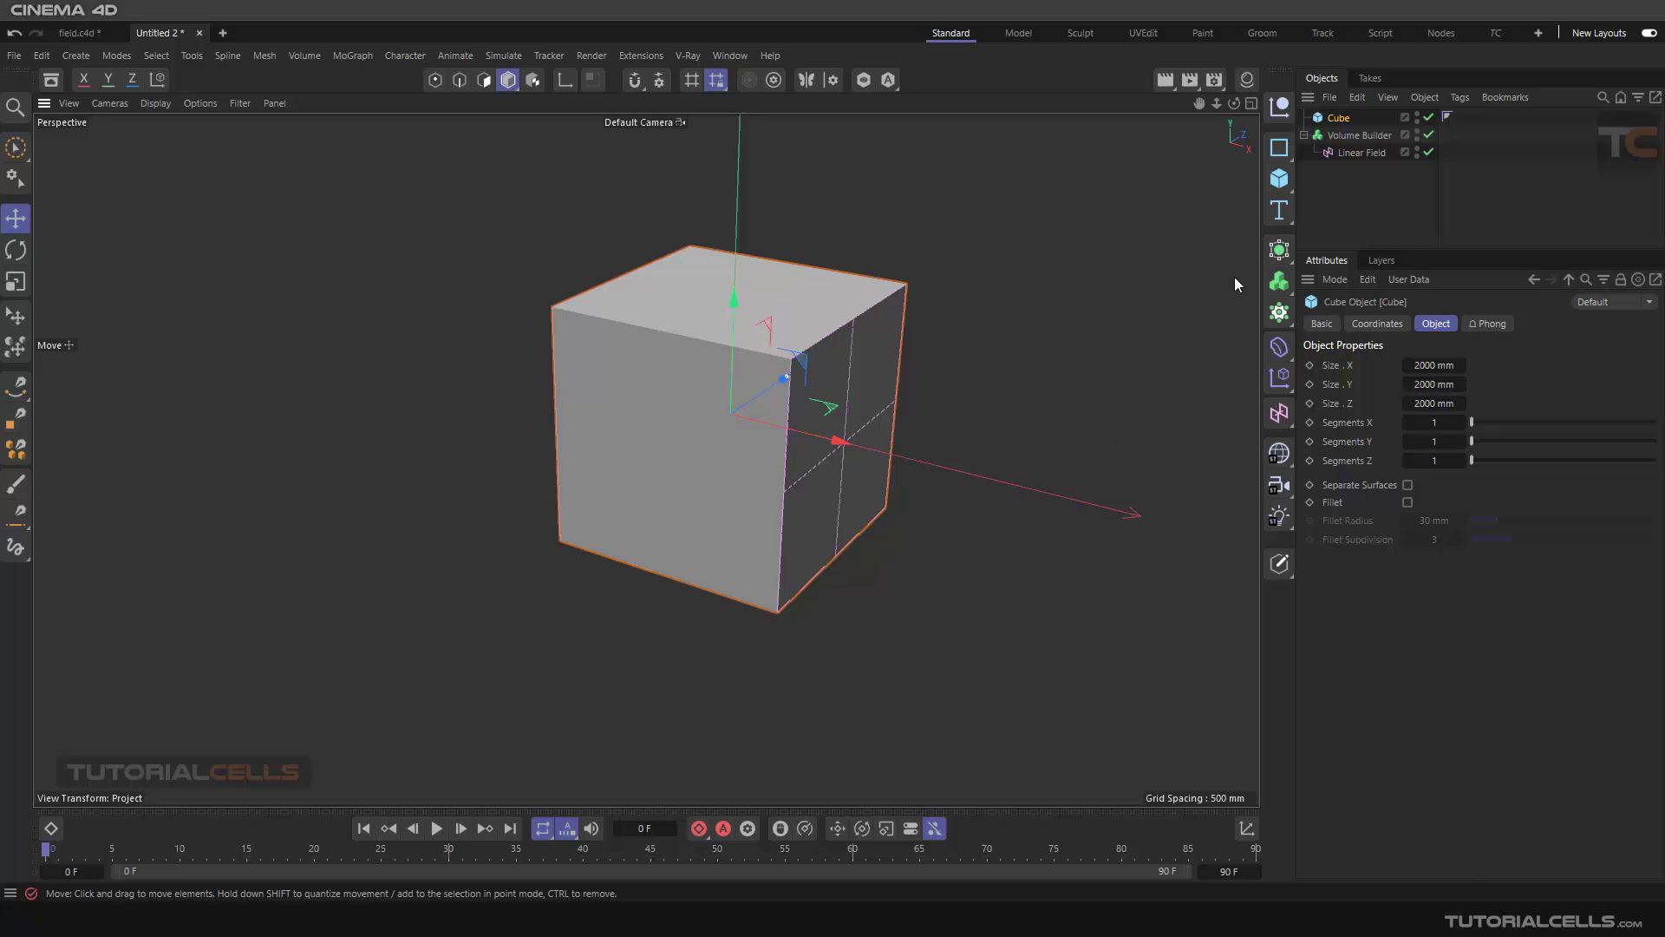
{"action": "key", "text": "Delete"}
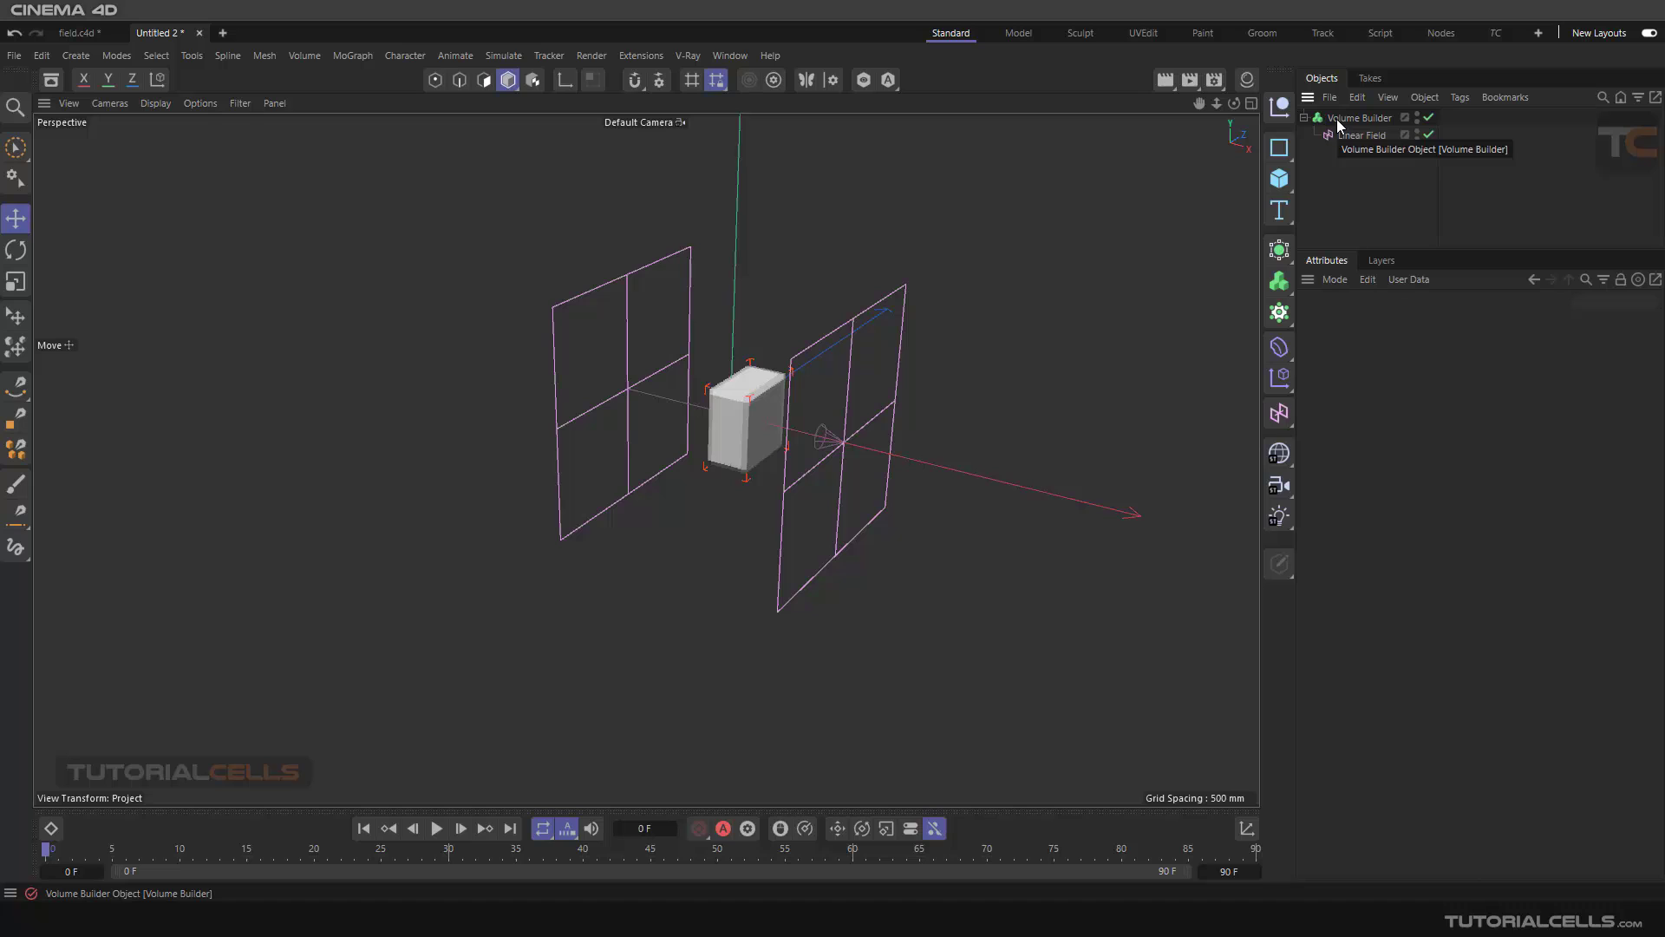
Step: Set the Linear Field layer's creation box to 2000 mm in X, Y and Z
{"action": "left_click", "coordinate": [1336, 118]}
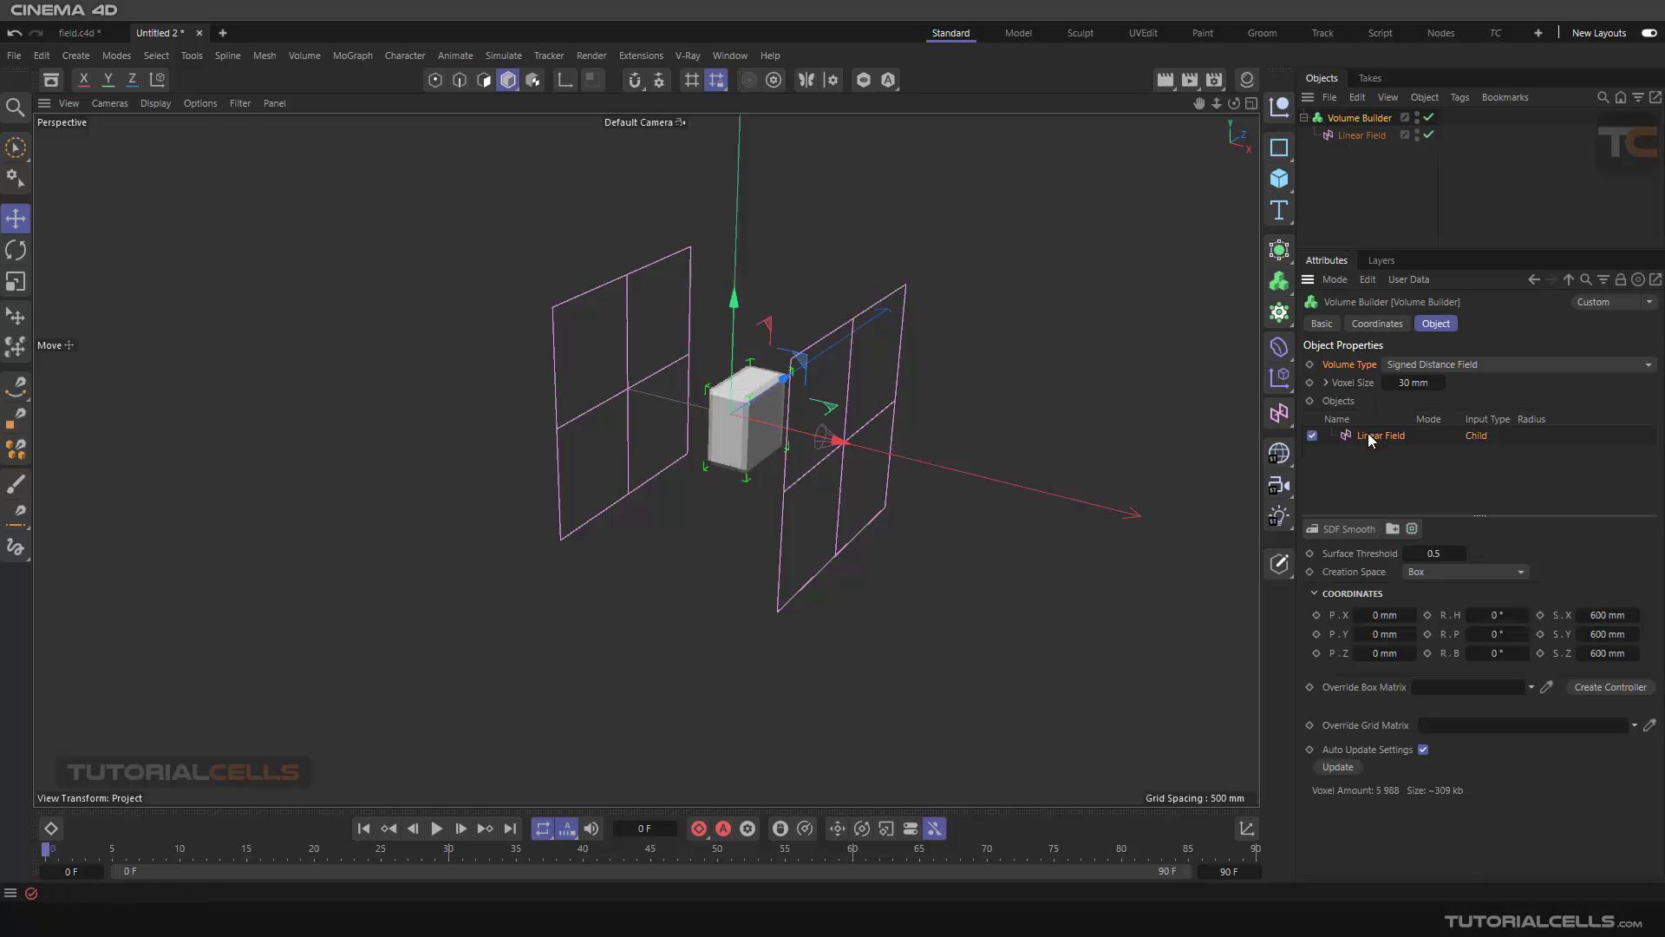
{"action": "double_click", "coordinate": [1594, 615]}
{"action": "double_click", "coordinate": [1598, 634]}
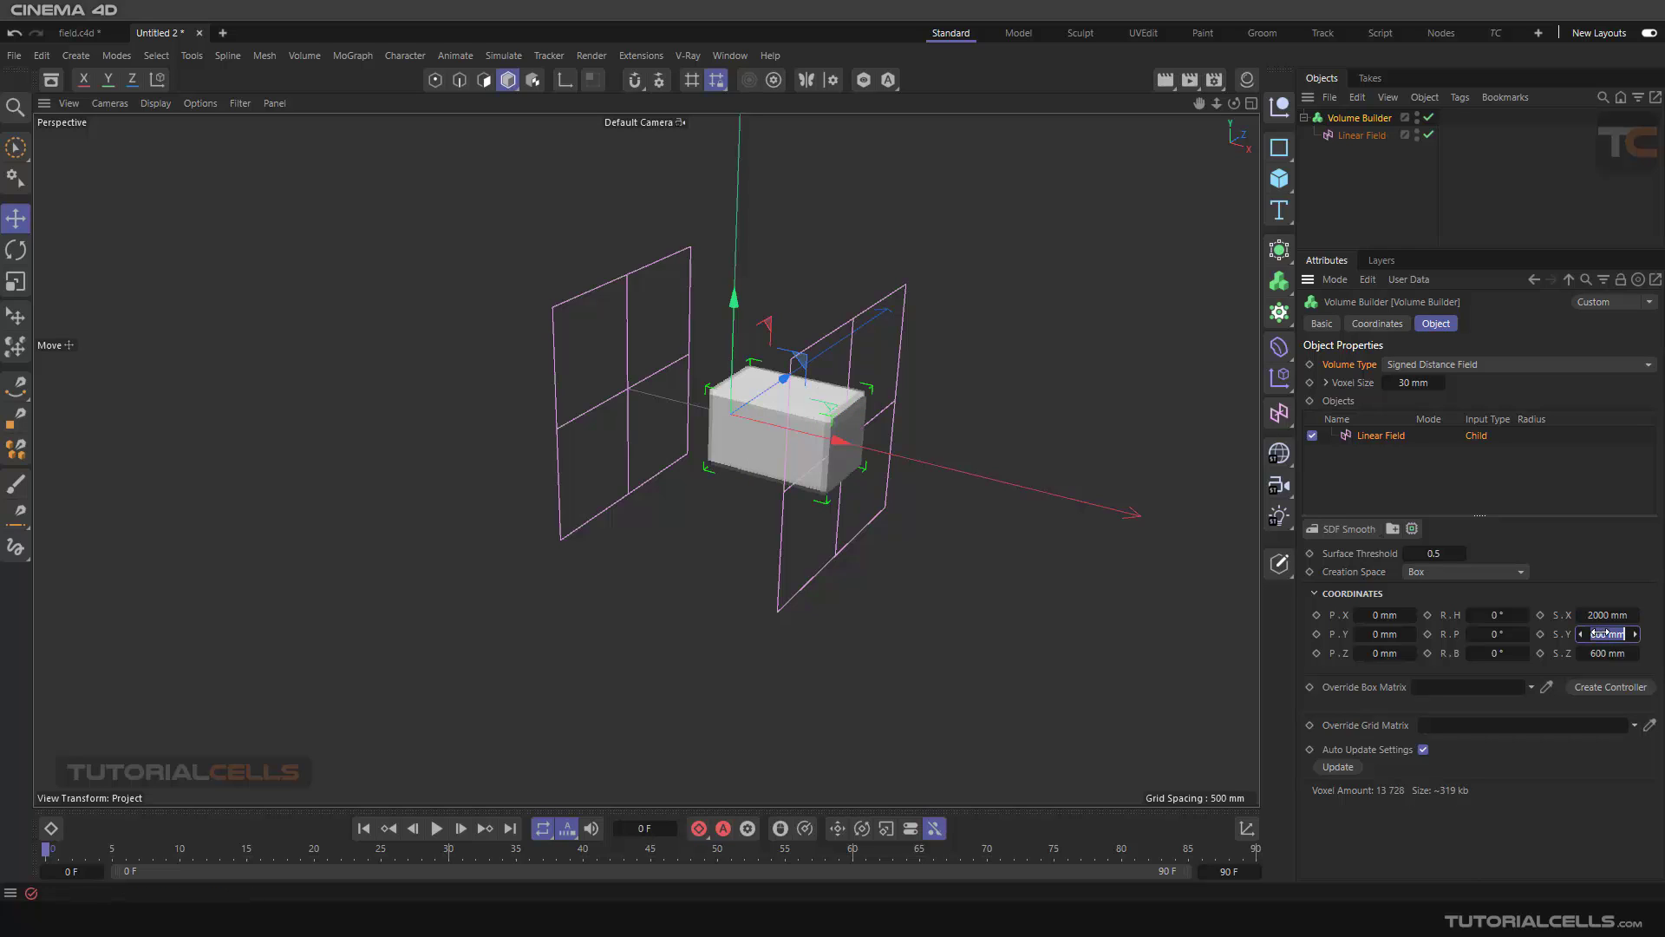
{"action": "type", "text": "2000"}
{"action": "double_click", "coordinate": [1605, 652]}
{"action": "type", "text": "200"}
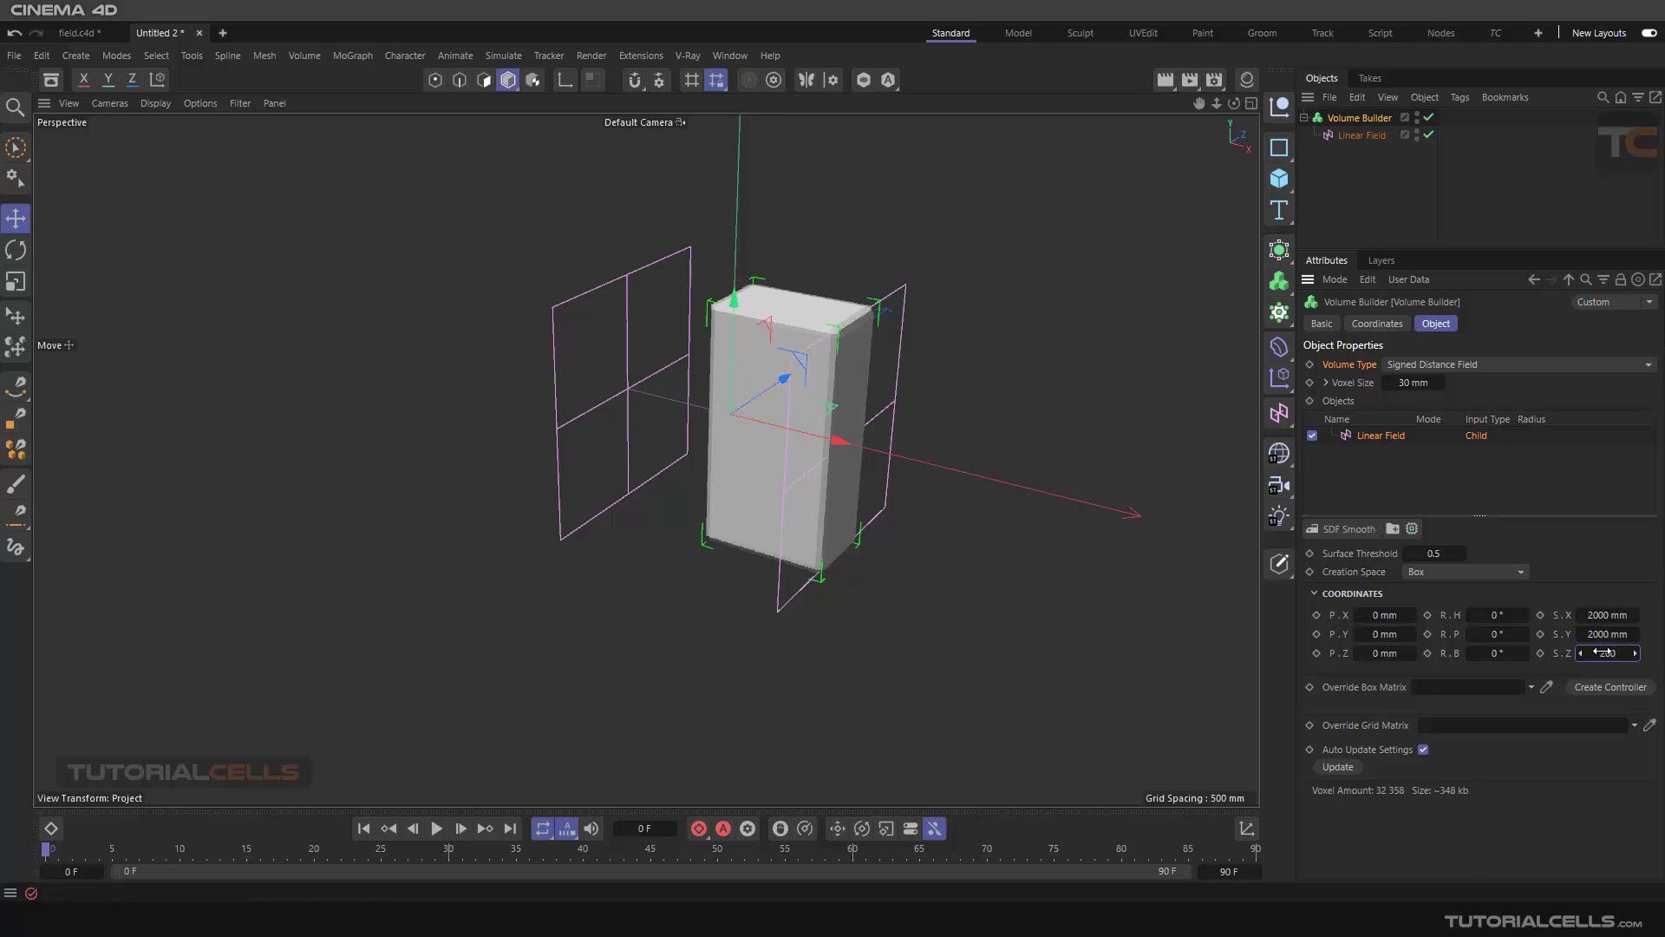
{"action": "type", "text": "0"}
{"action": "key", "text": "Return"}
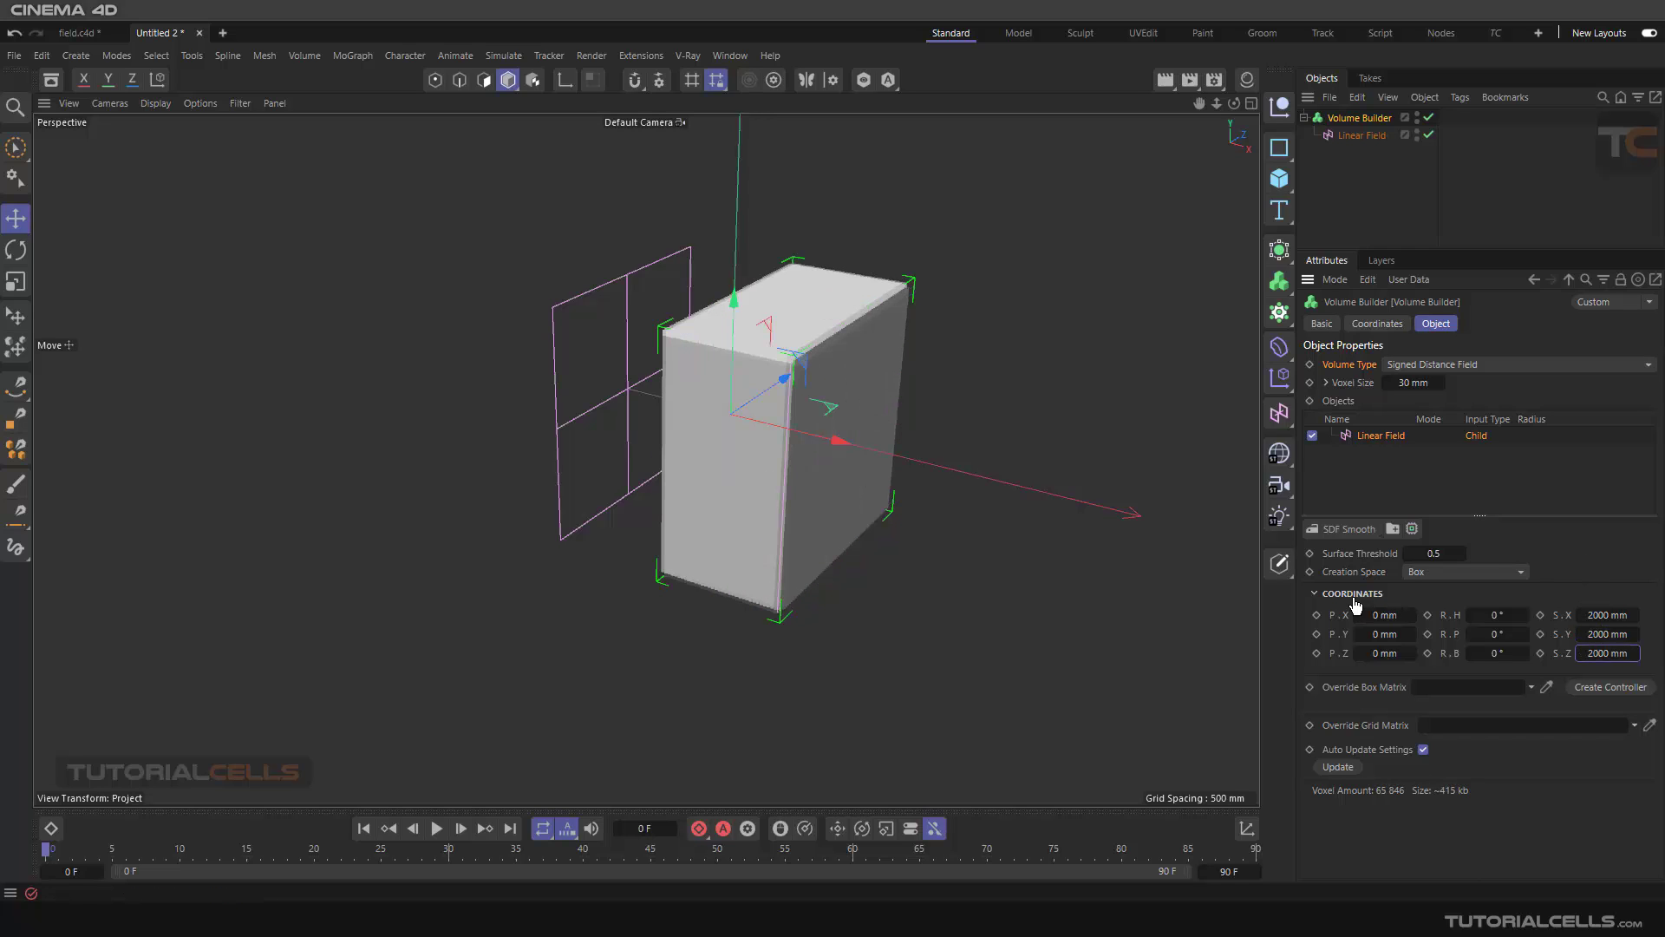
{"action": "left_click_drag", "start_coordinate": [872, 486], "coordinate": [840, 465], "text": "alt"}
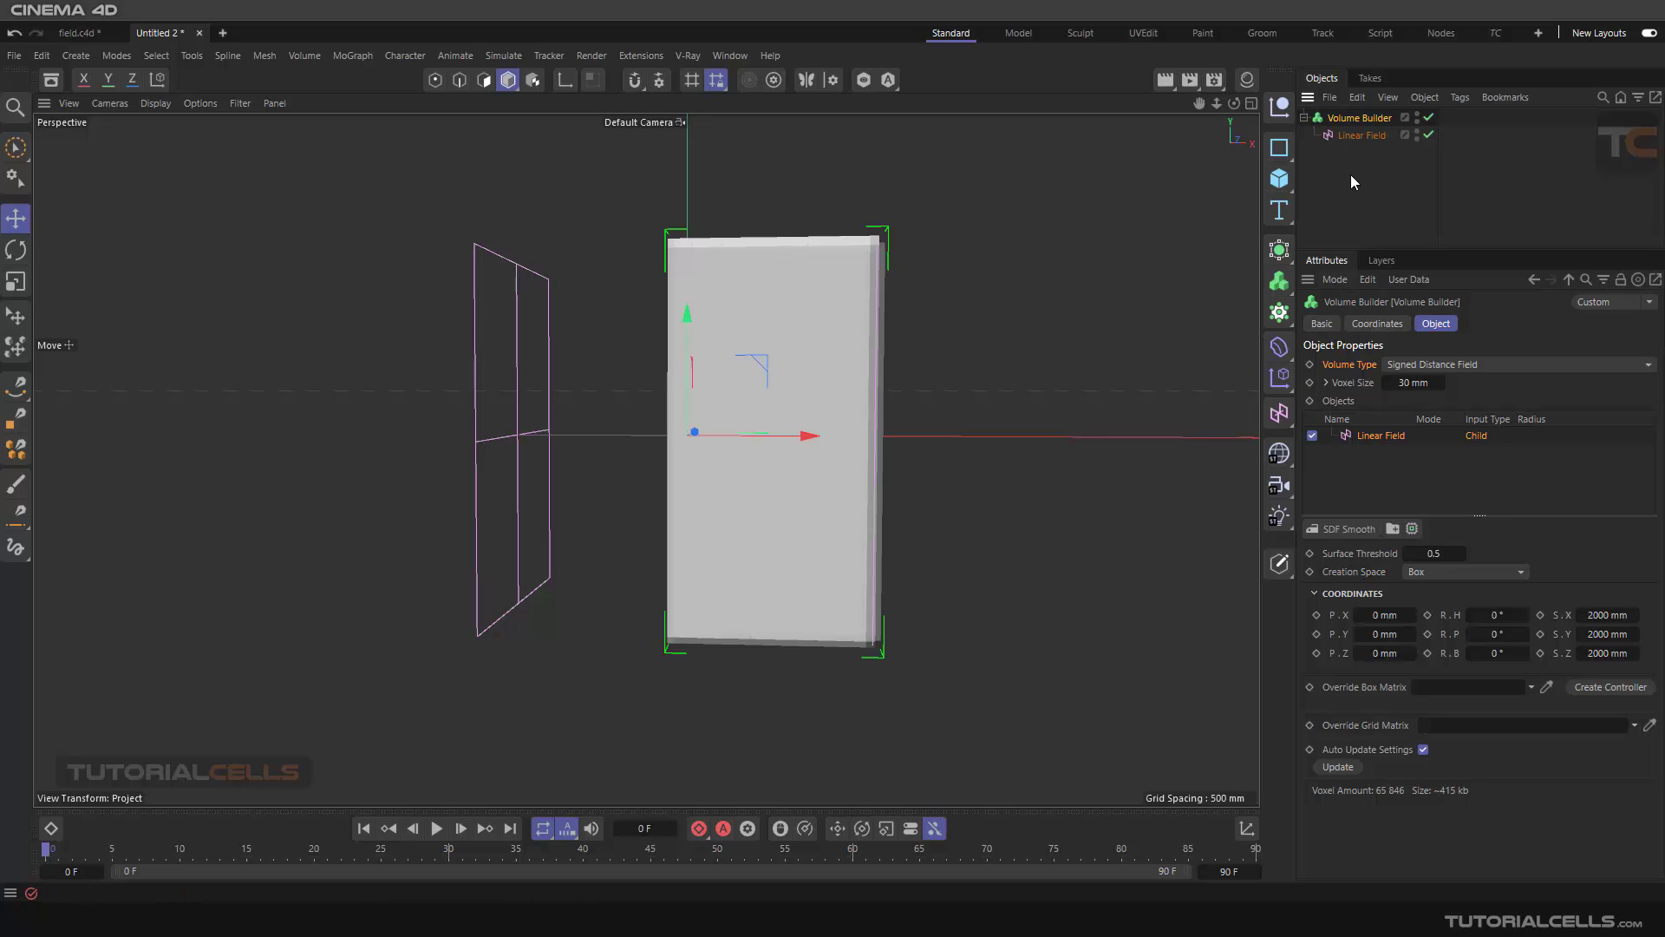
Step: Switch the Volume Builder's volume type to Fog and examine the Linear Field's voxel gradient from several angles
{"action": "left_click", "coordinate": [1411, 368]}
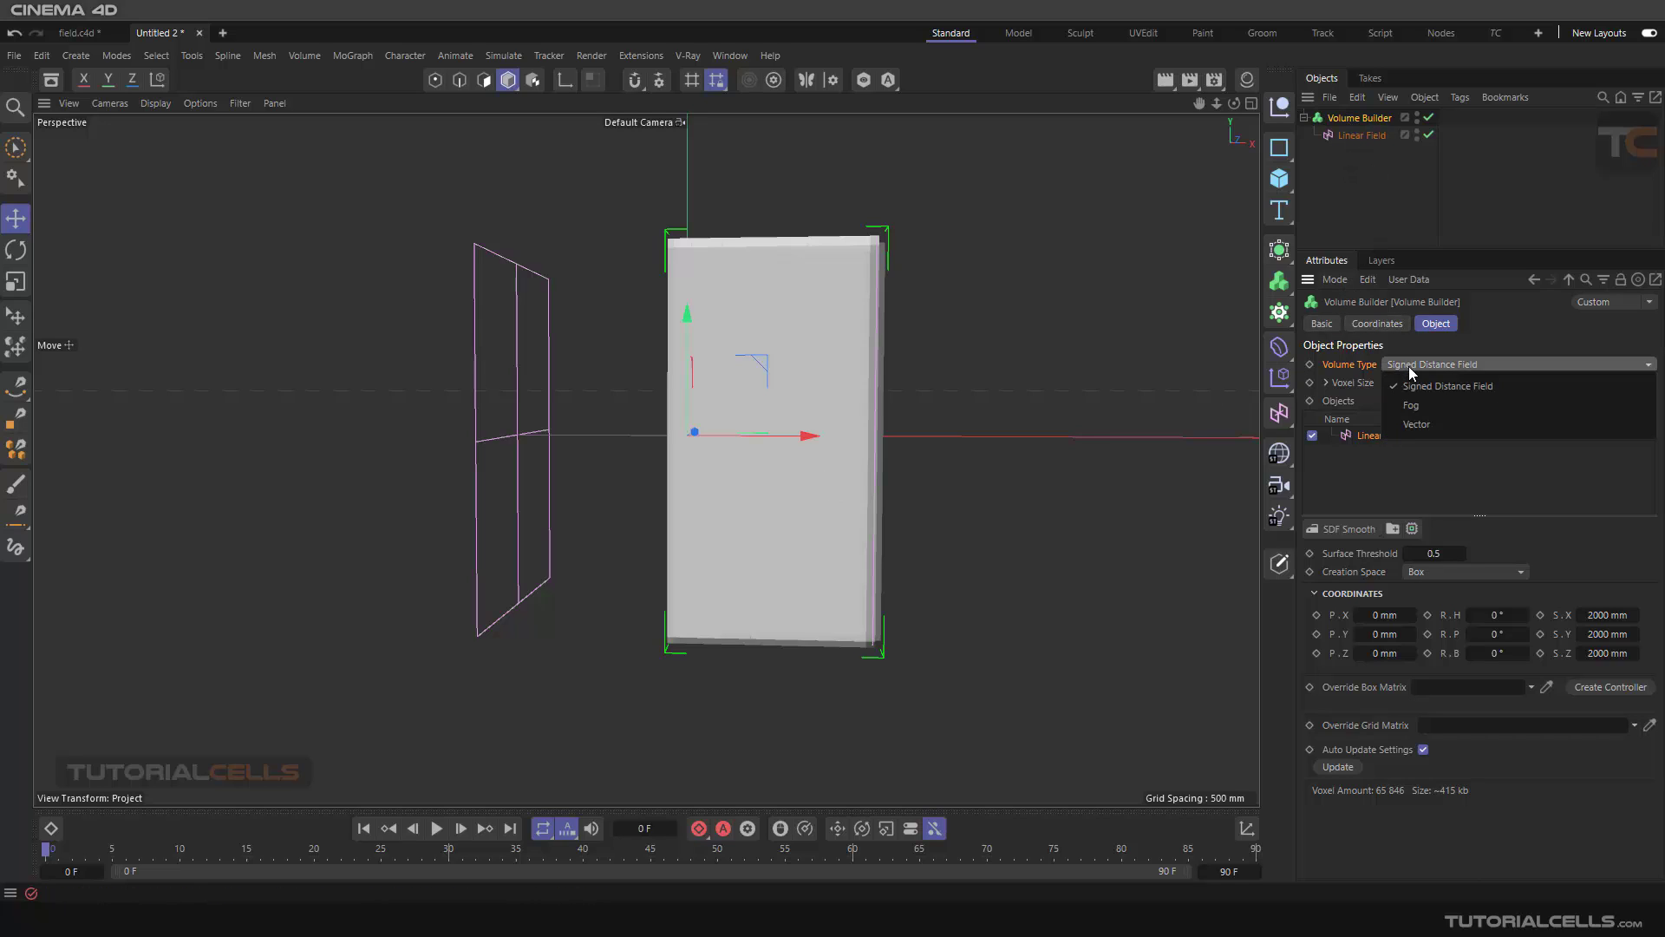
{"action": "left_click", "coordinate": [1413, 392]}
{"action": "left_click_drag", "start_coordinate": [824, 436], "coordinate": [778, 471], "text": "alt"}
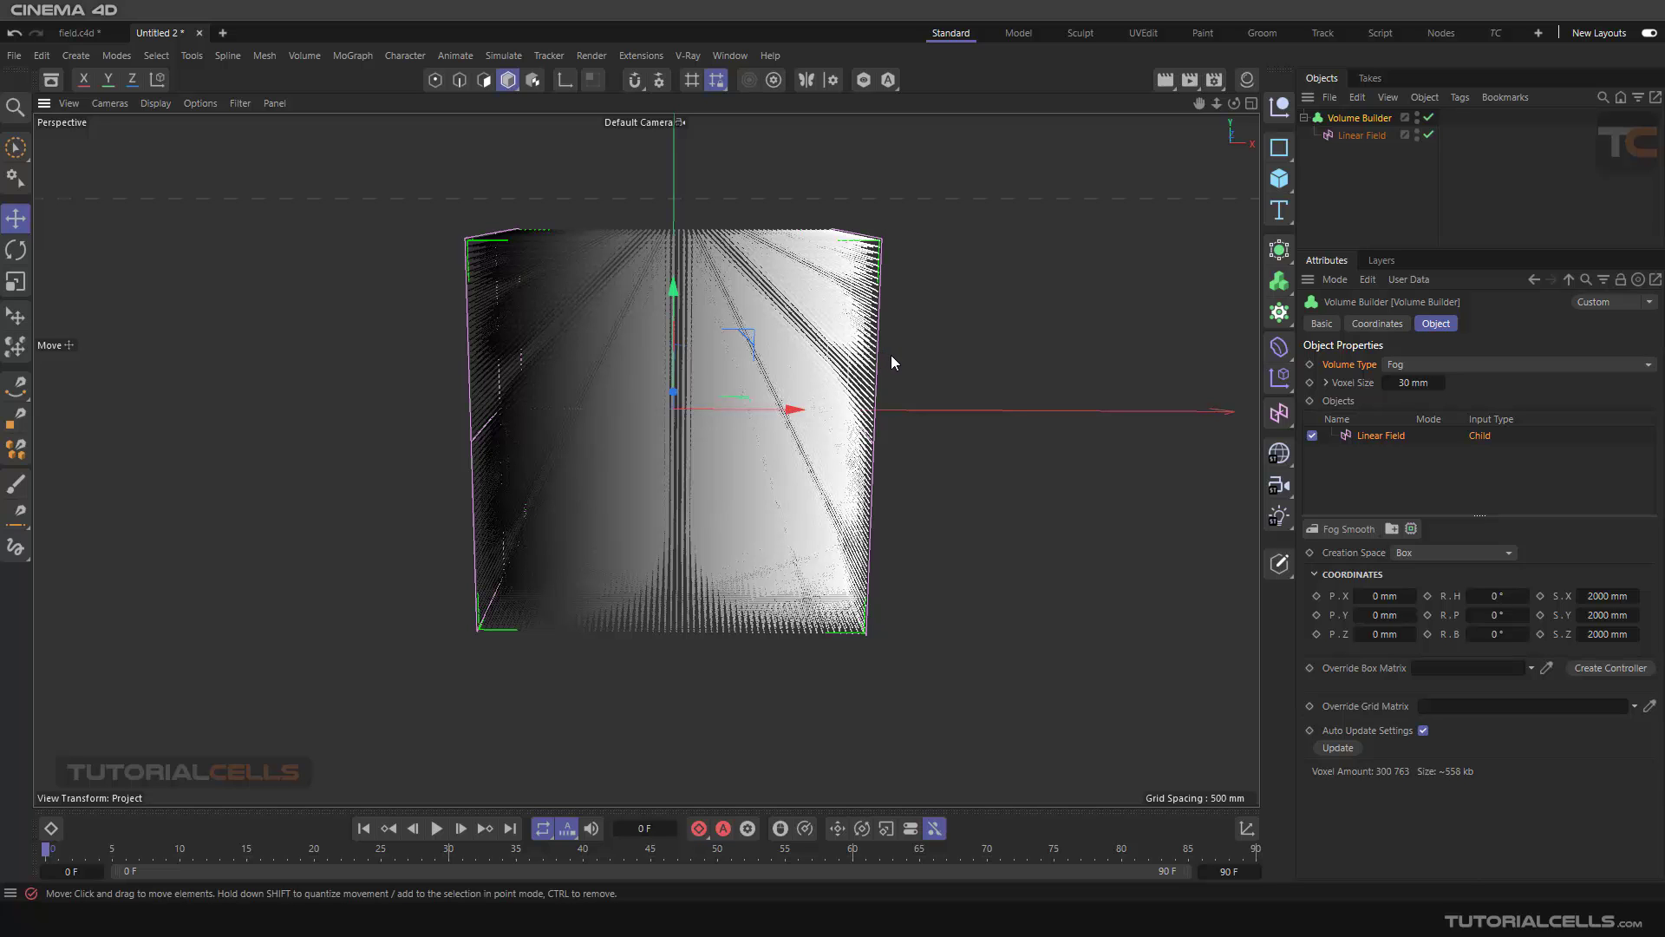
{"action": "left_click_drag", "start_coordinate": [878, 359], "coordinate": [859, 407], "text": "alt"}
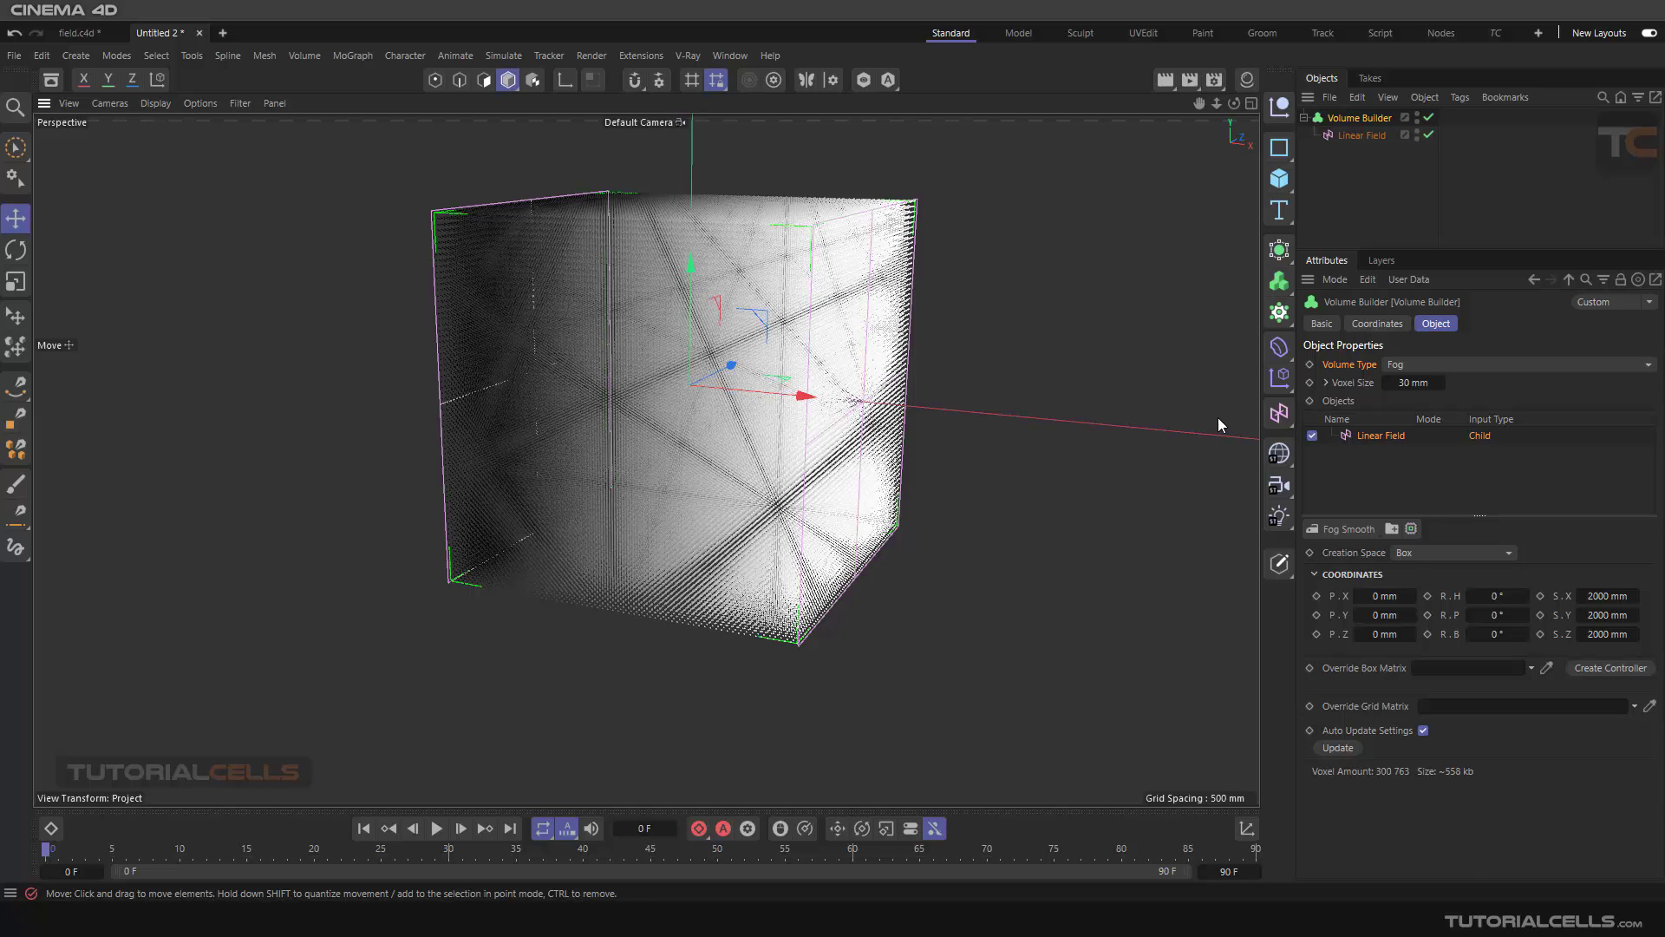
{"action": "left_click_drag", "start_coordinate": [1023, 381], "coordinate": [984, 365], "text": "alt"}
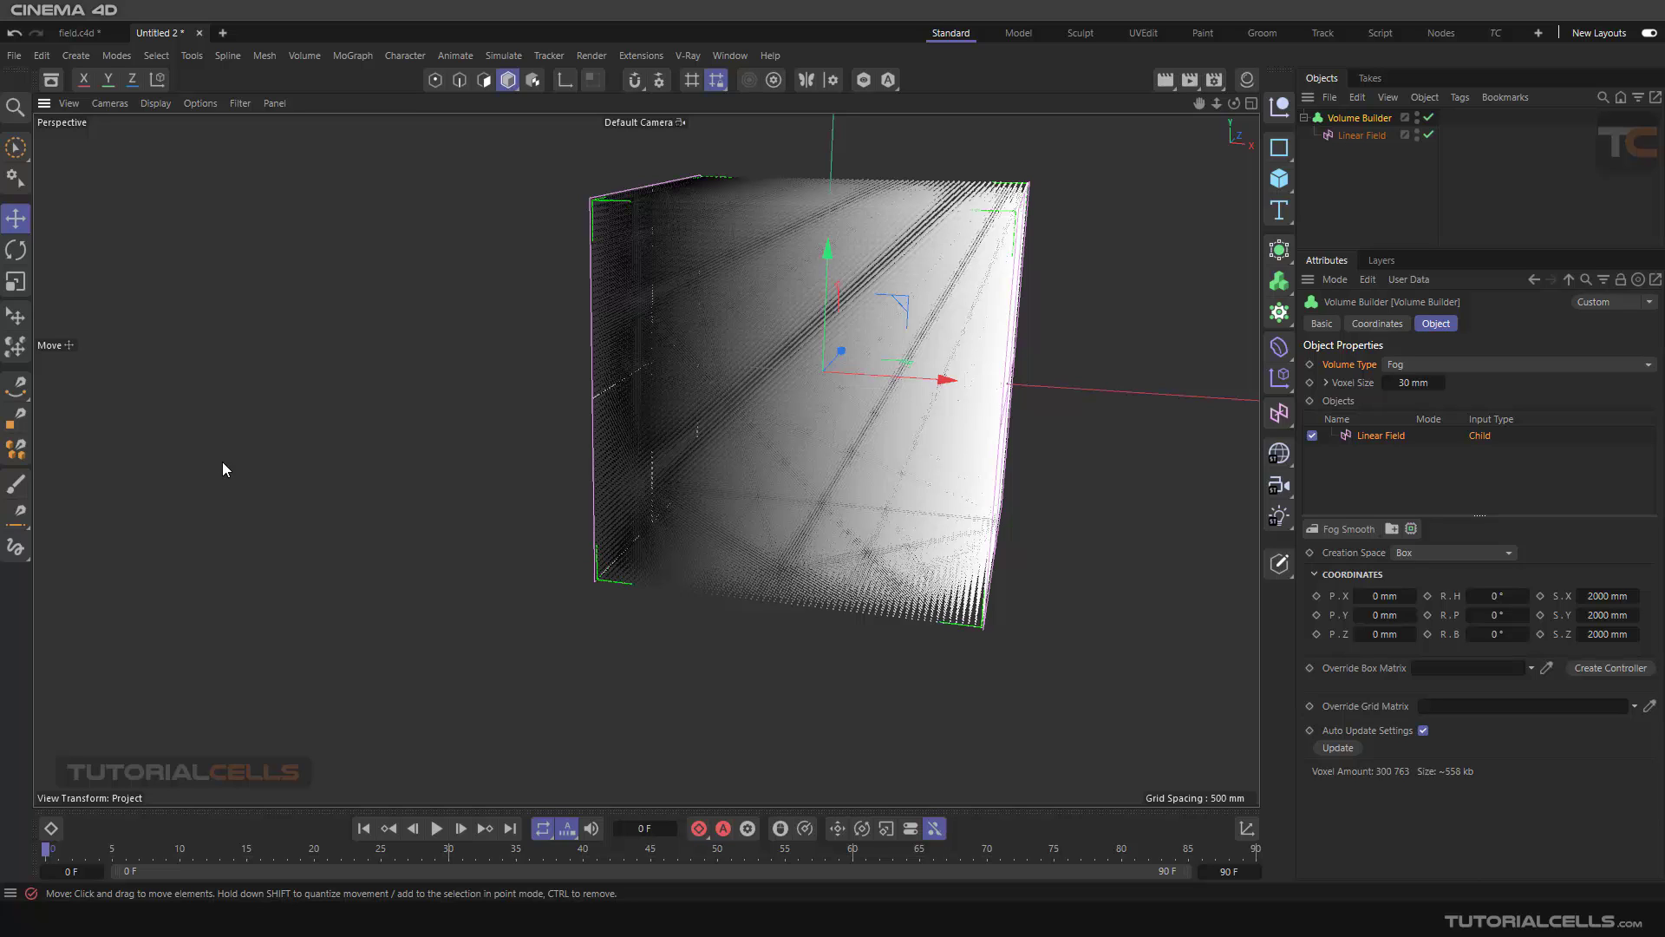
{"action": "left_click_drag", "start_coordinate": [560, 501], "coordinate": [579, 484], "text": "alt"}
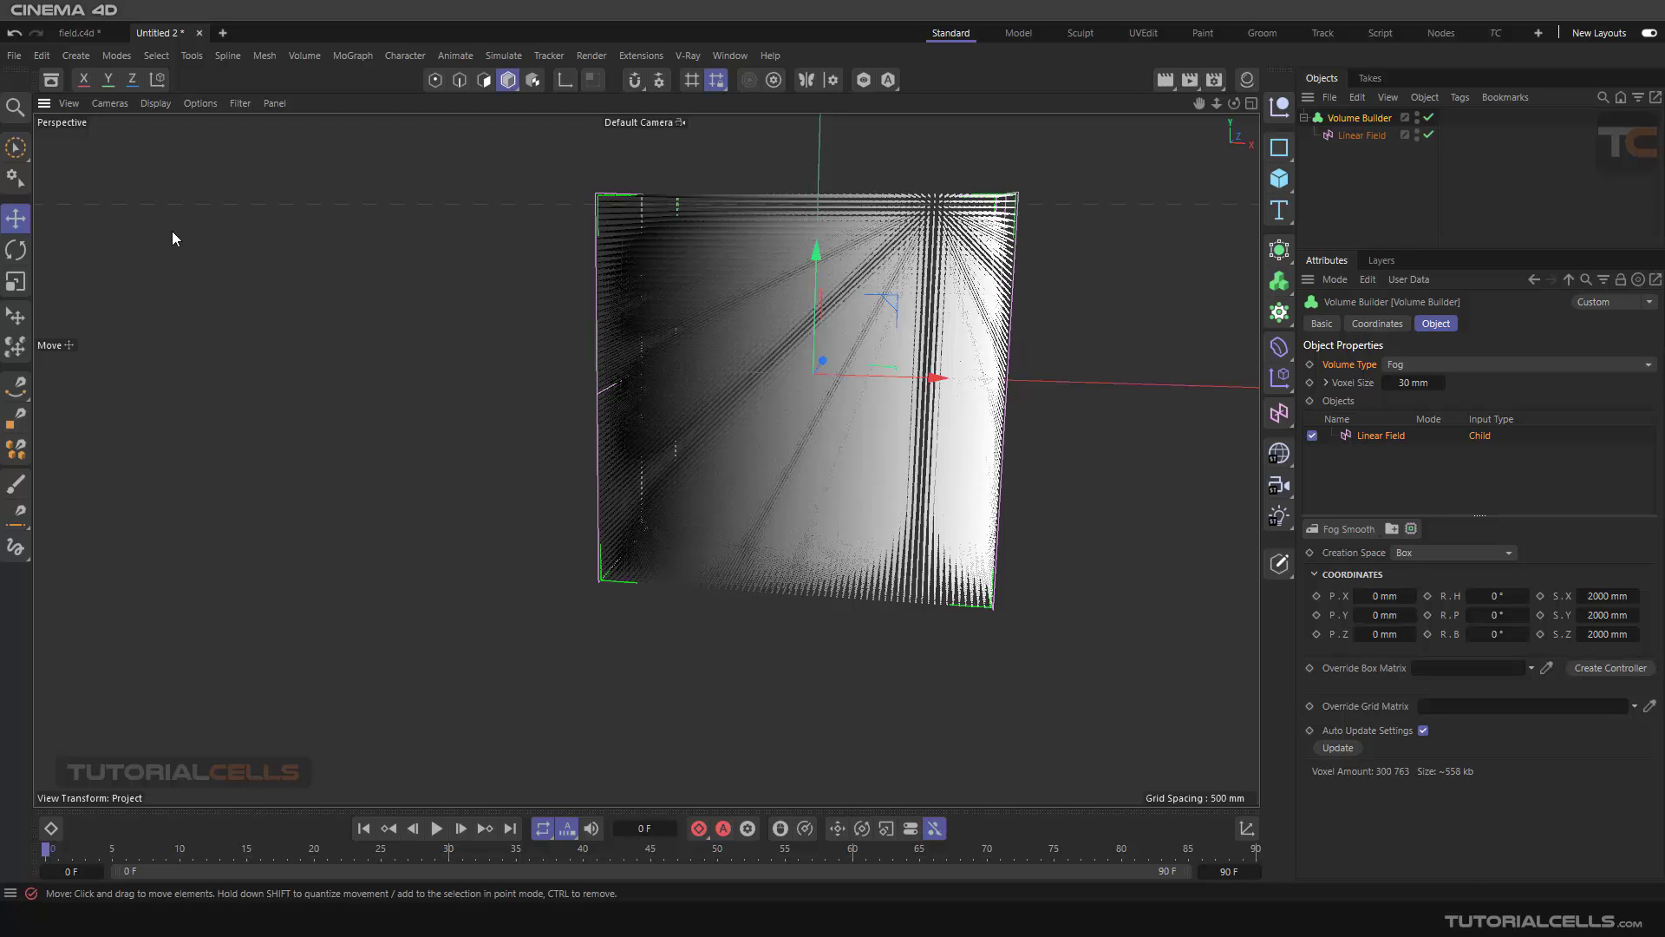
{"action": "left_click_drag", "start_coordinate": [172, 231], "coordinate": [555, 330], "text": "alt"}
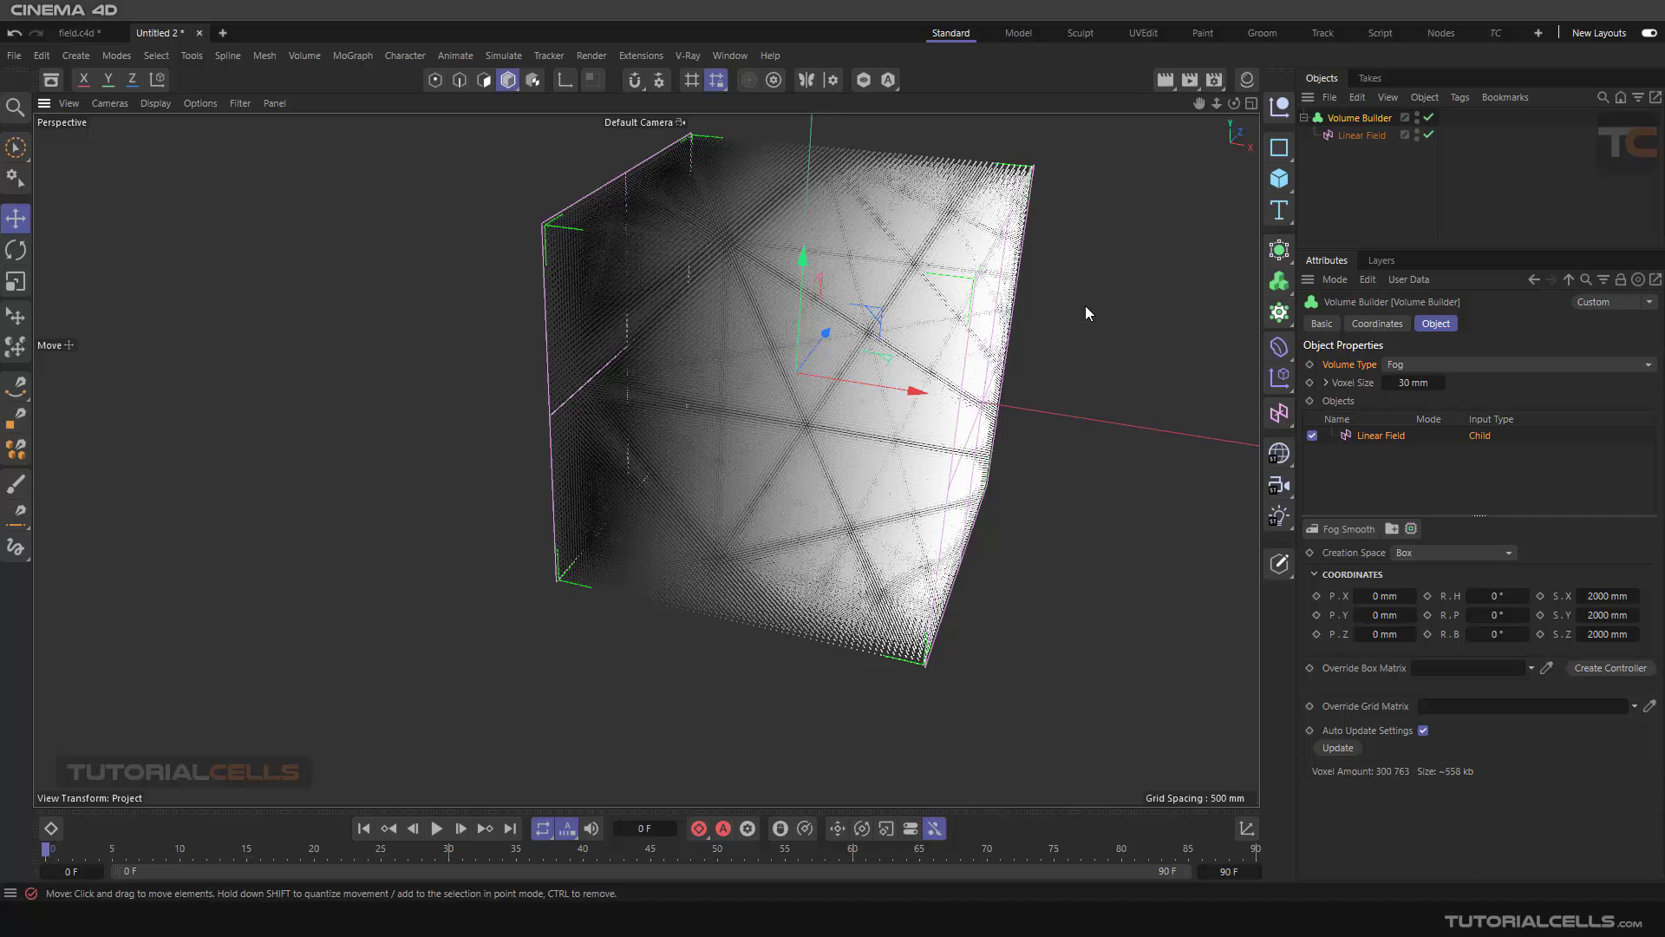
Step: Set the Volume Builder back to Signed Distance Field and delete the Linear Field
{"action": "left_click", "coordinate": [1418, 363]}
{"action": "left_click", "coordinate": [1417, 383]}
{"action": "mouse_move", "coordinate": [731, 451]}
{"action": "left_mouse_down", "text": "alt"}
{"action": "mouse_move", "coordinate": [845, 357]}
{"action": "mouse_move", "coordinate": [699, 409]}
{"action": "mouse_move", "coordinate": [742, 420]}
{"action": "left_mouse_up", "text": "alt"}
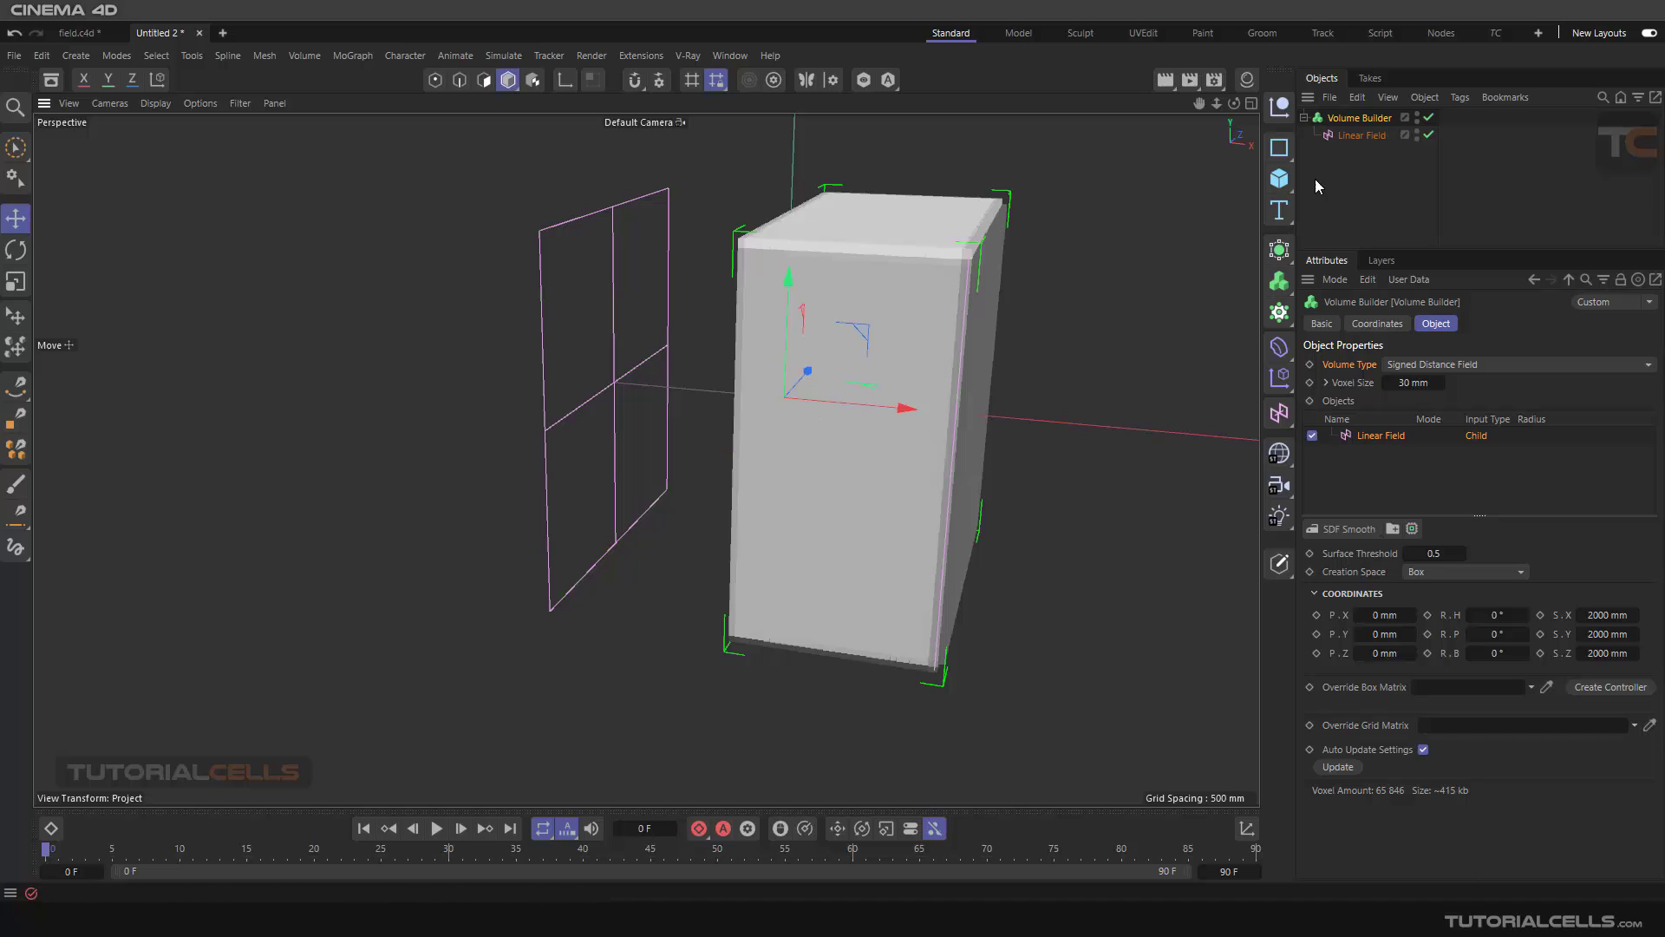
{"action": "left_click", "coordinate": [1335, 139]}
{"action": "key", "text": "Delete"}
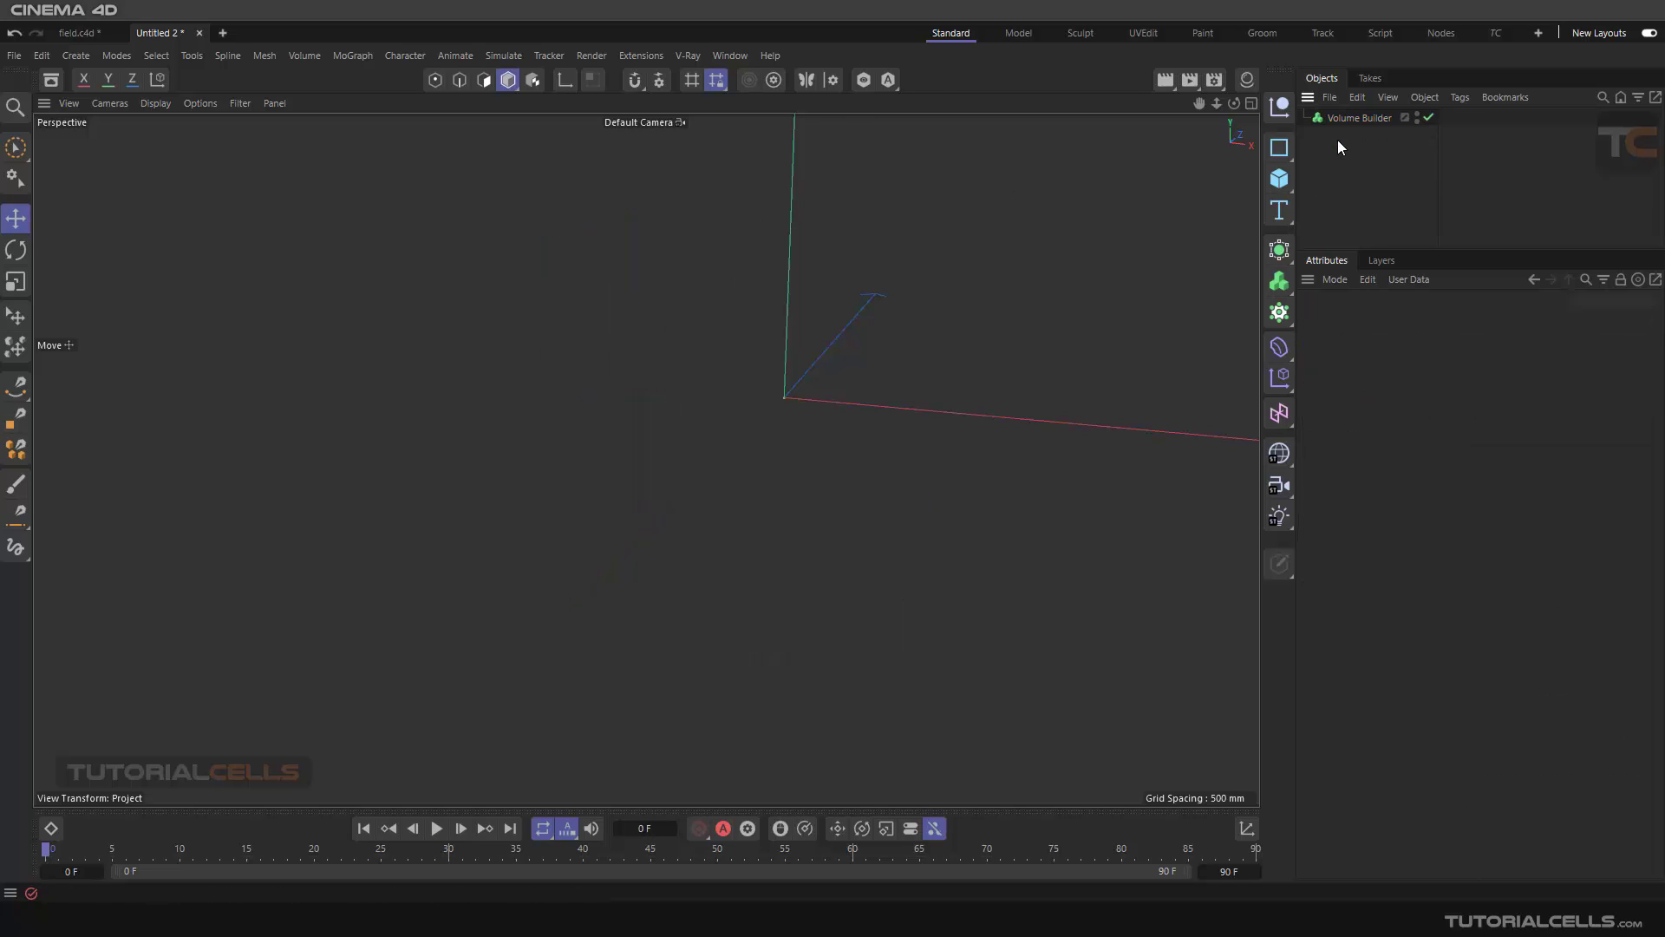
Step: Add a Random Field and make it a child of the Volume Builder
{"action": "left_click", "coordinate": [1356, 117]}
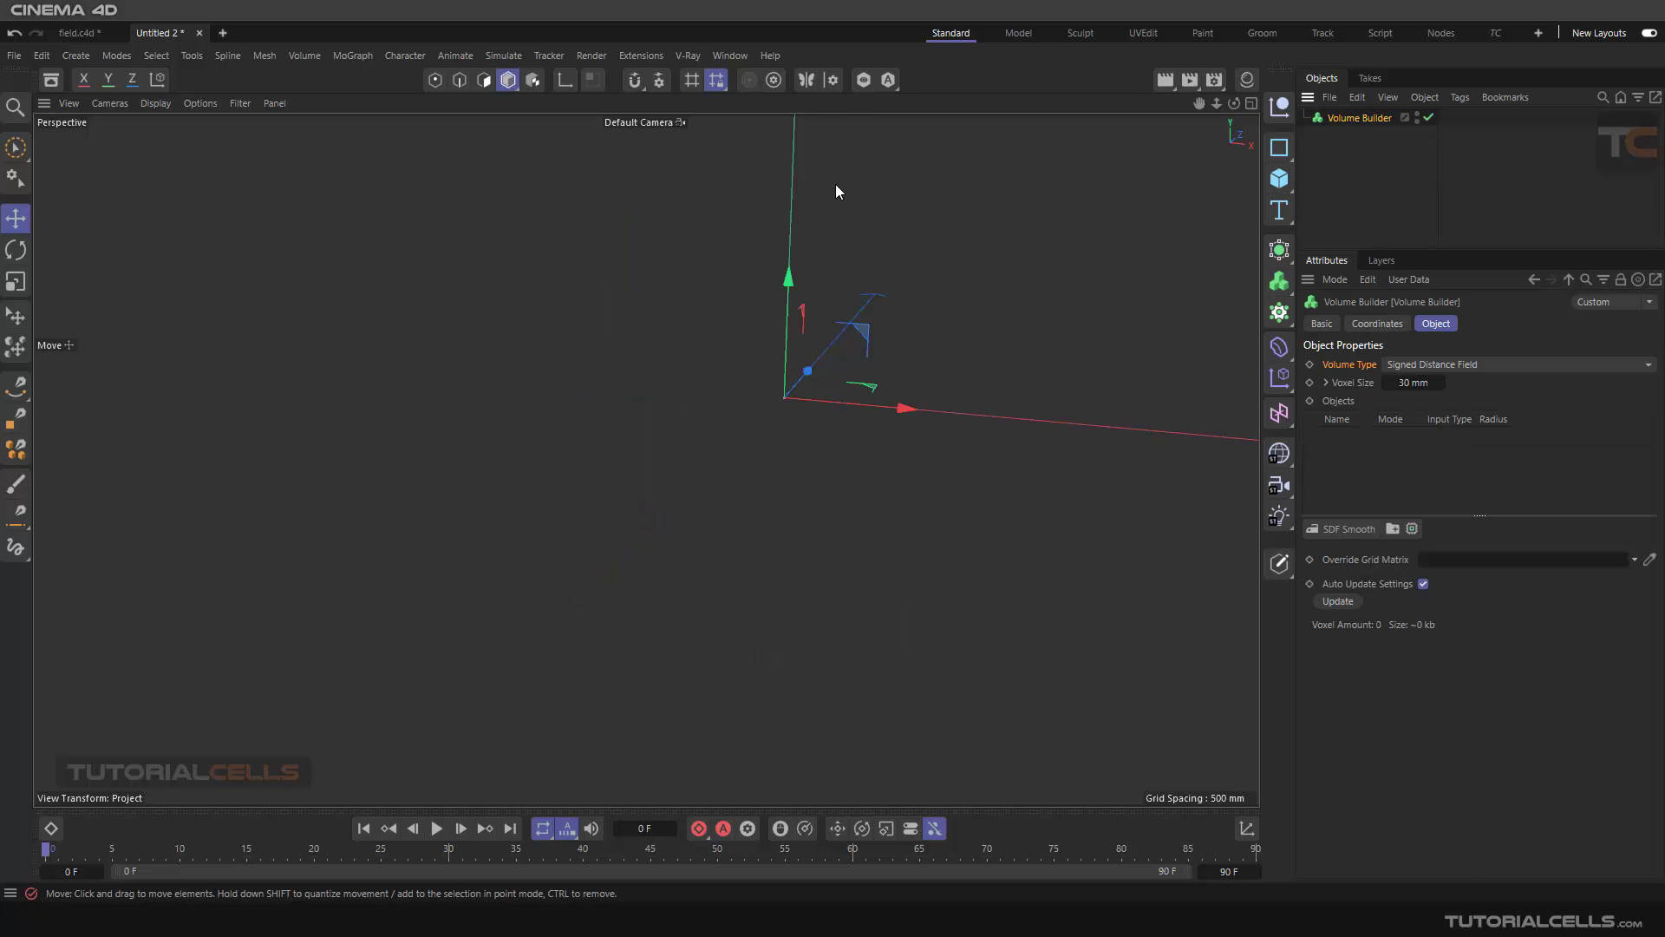
{"action": "left_click", "coordinate": [1273, 419]}
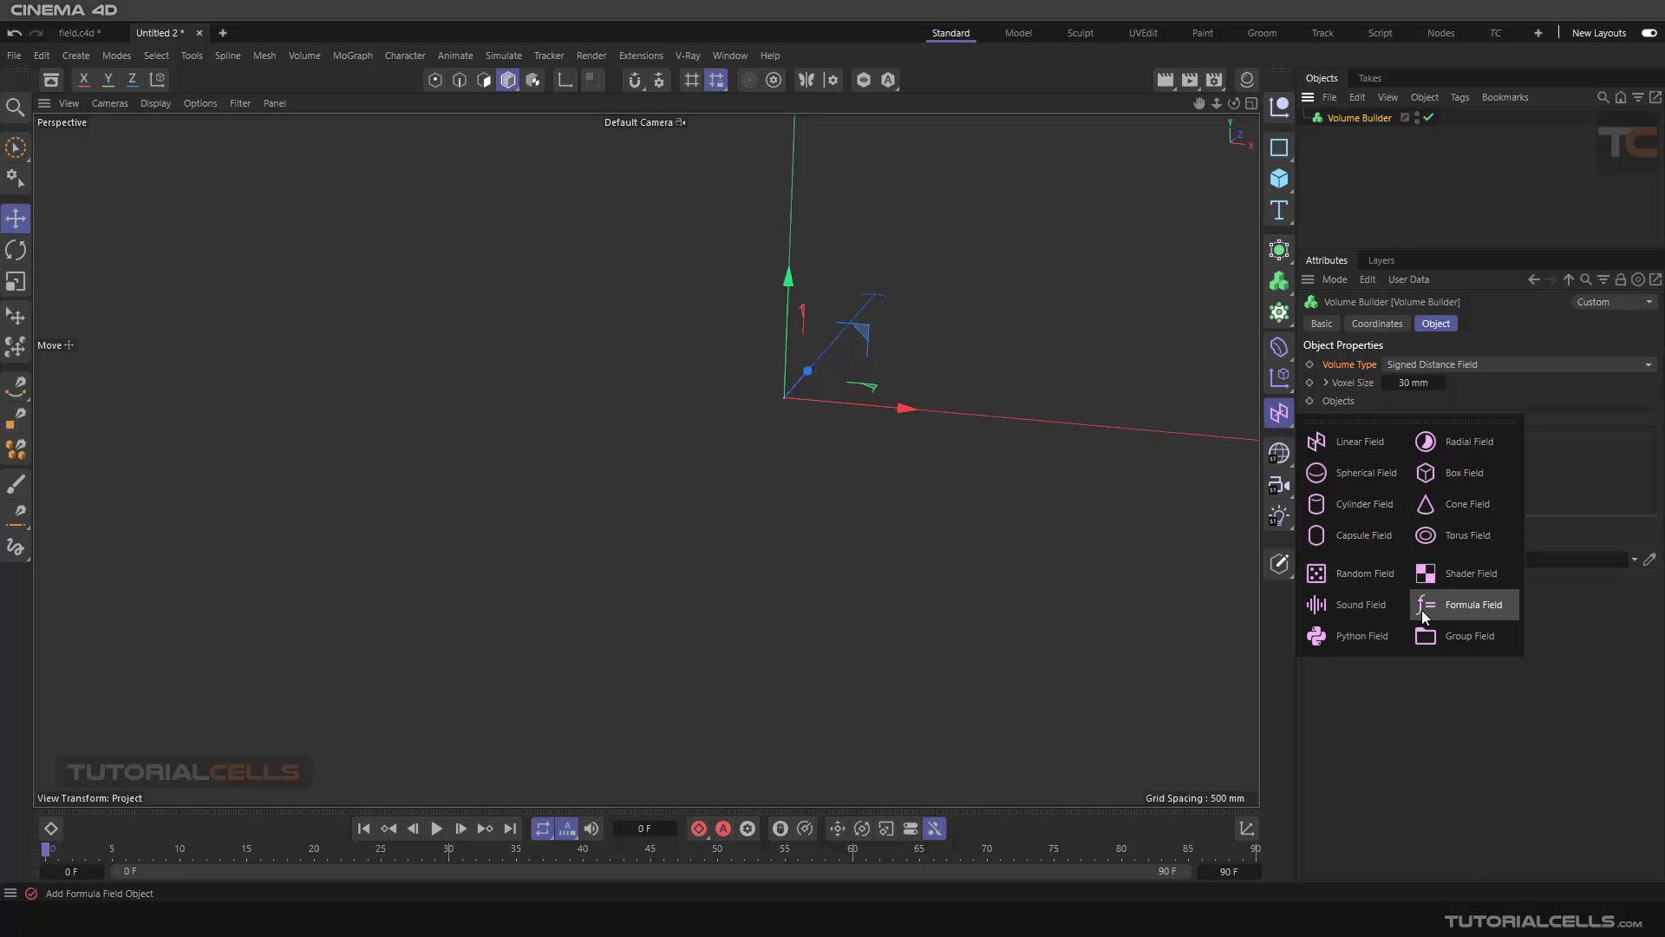
{"action": "left_click", "coordinate": [1361, 581]}
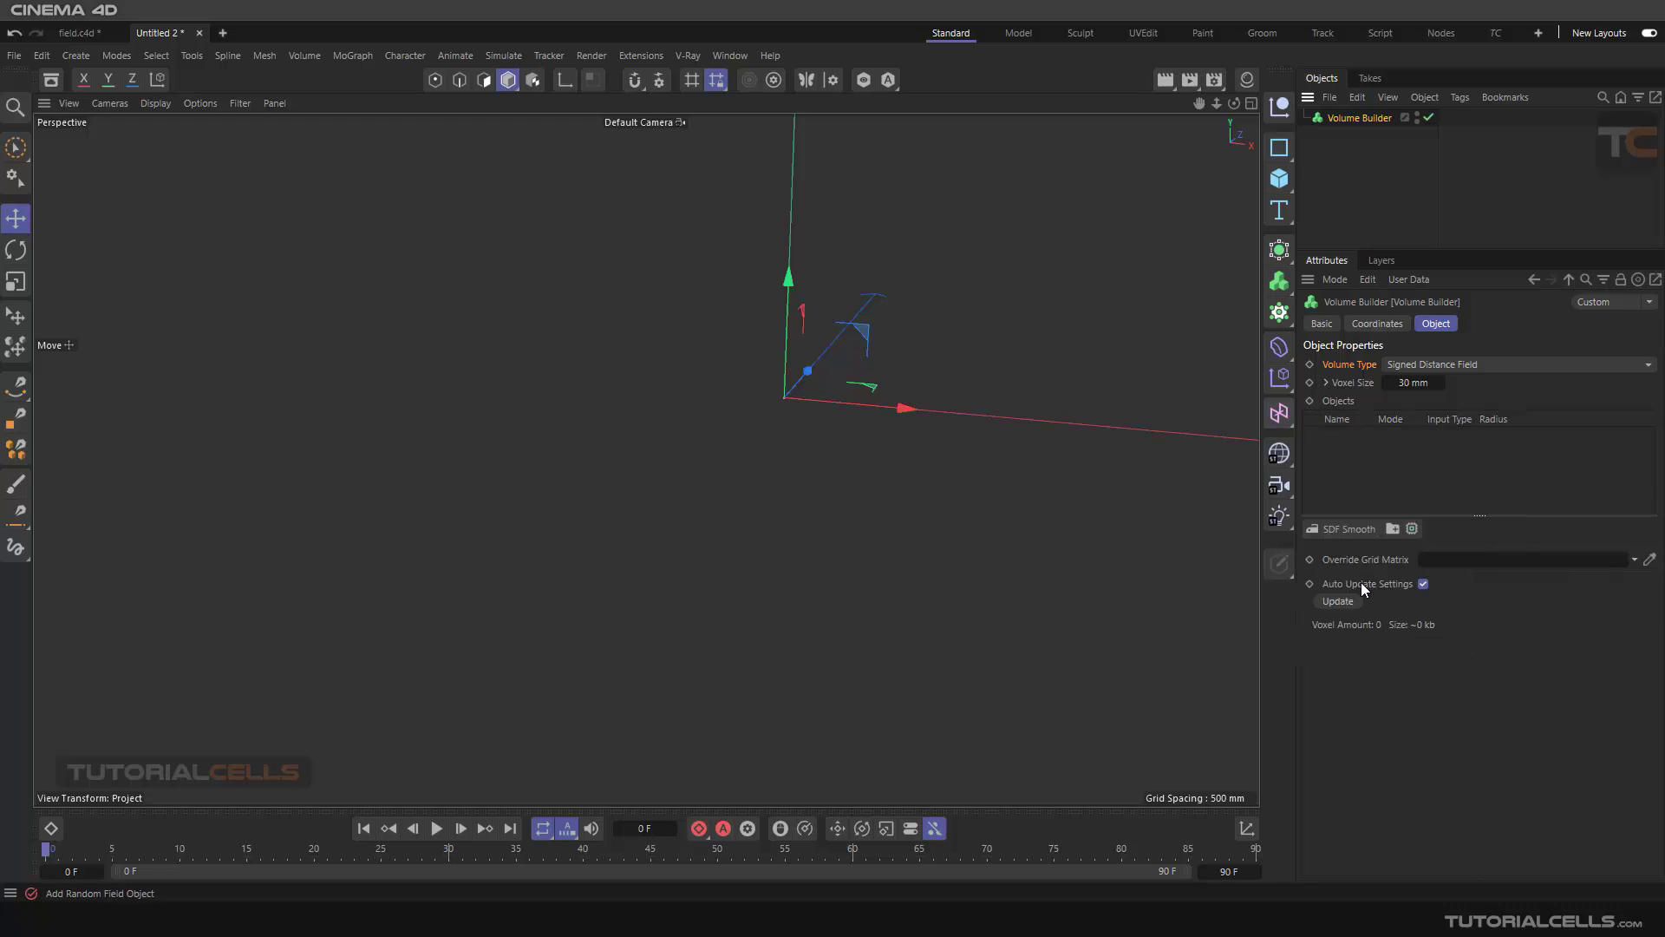
{"action": "left_click_drag", "start_coordinate": [901, 457], "coordinate": [869, 508], "text": "alt"}
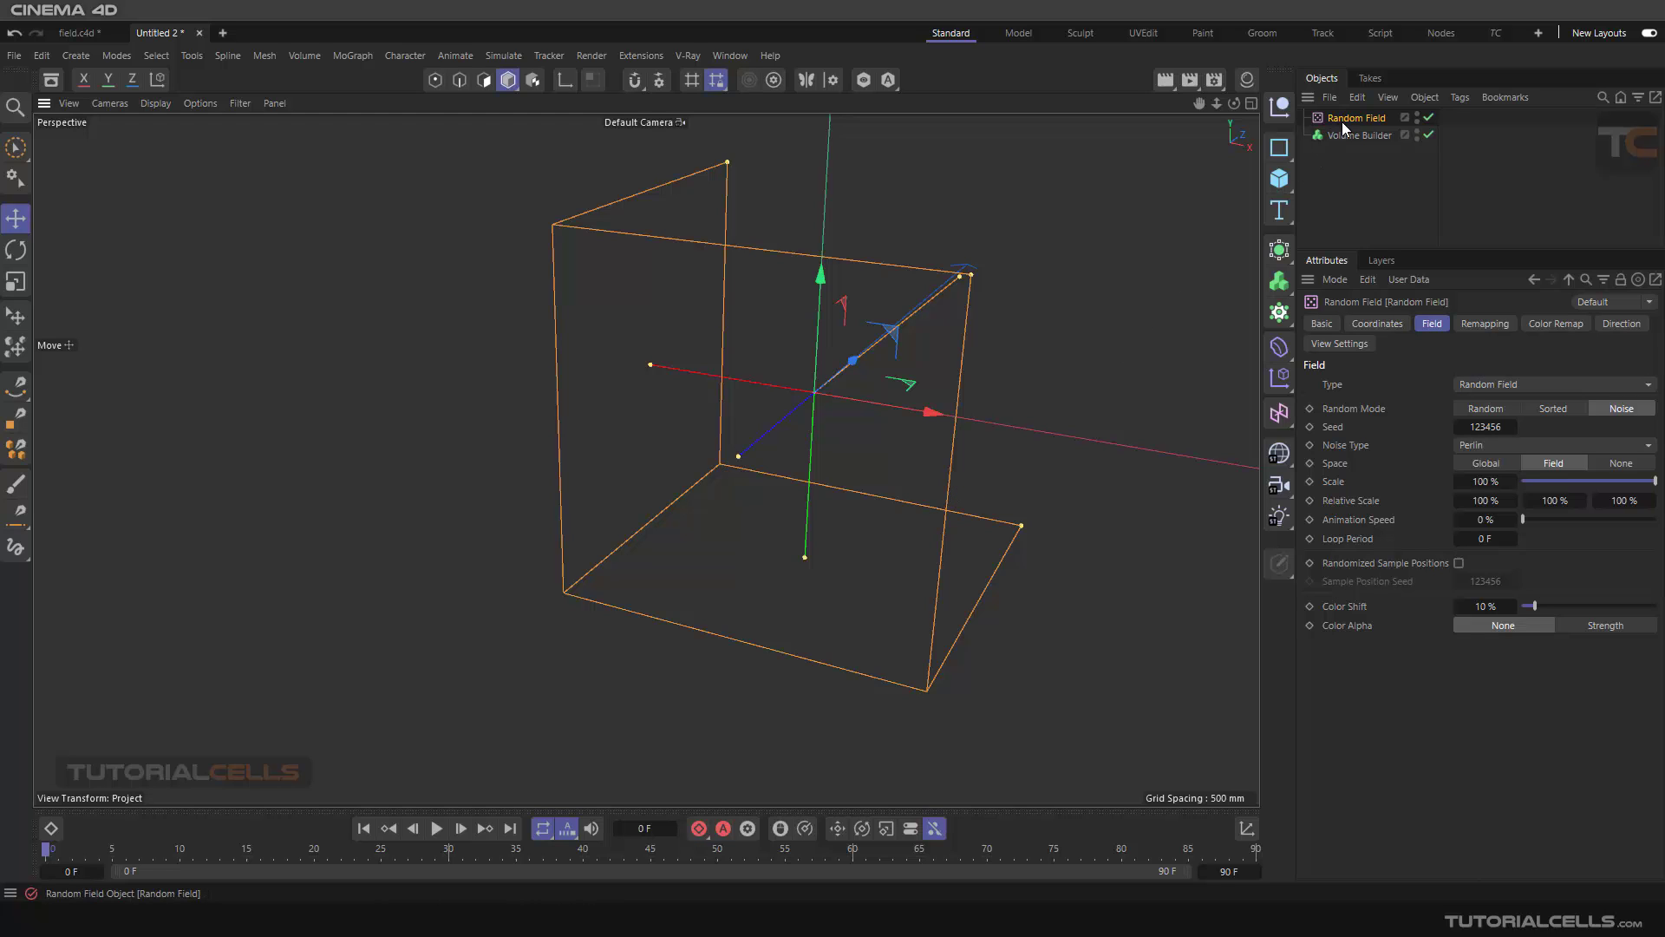
{"action": "left_click_drag", "start_coordinate": [1341, 120], "coordinate": [1350, 137]}
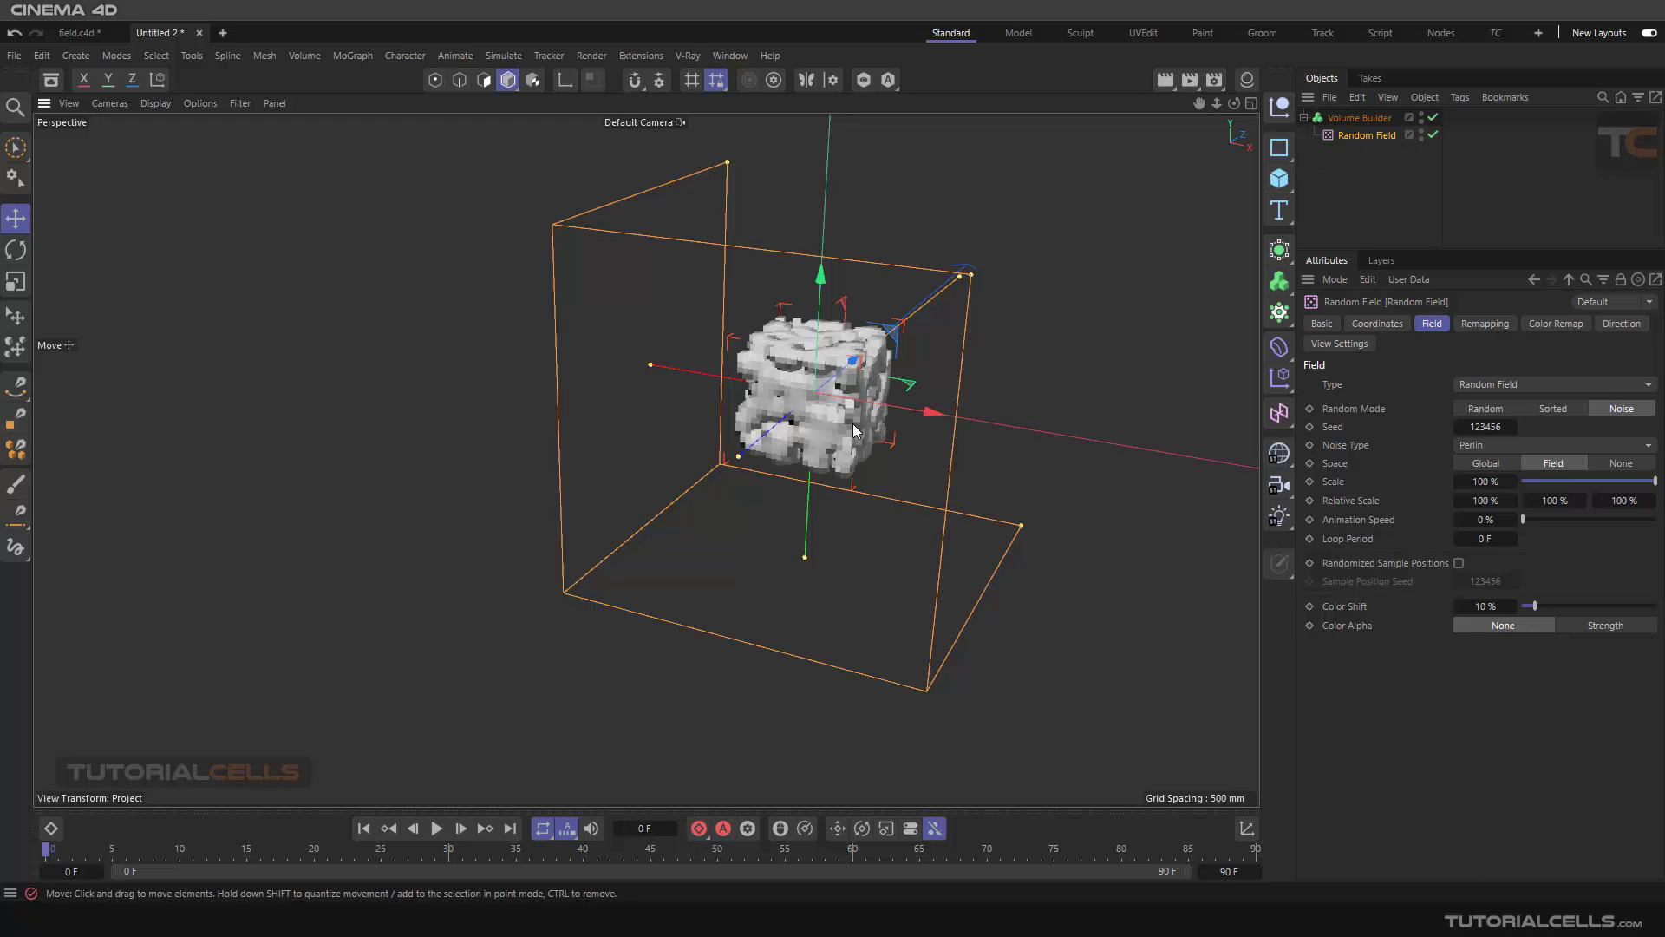
{"action": "scroll", "coordinate": [790, 377], "scroll_direction": "up", "scroll_amount": 5}
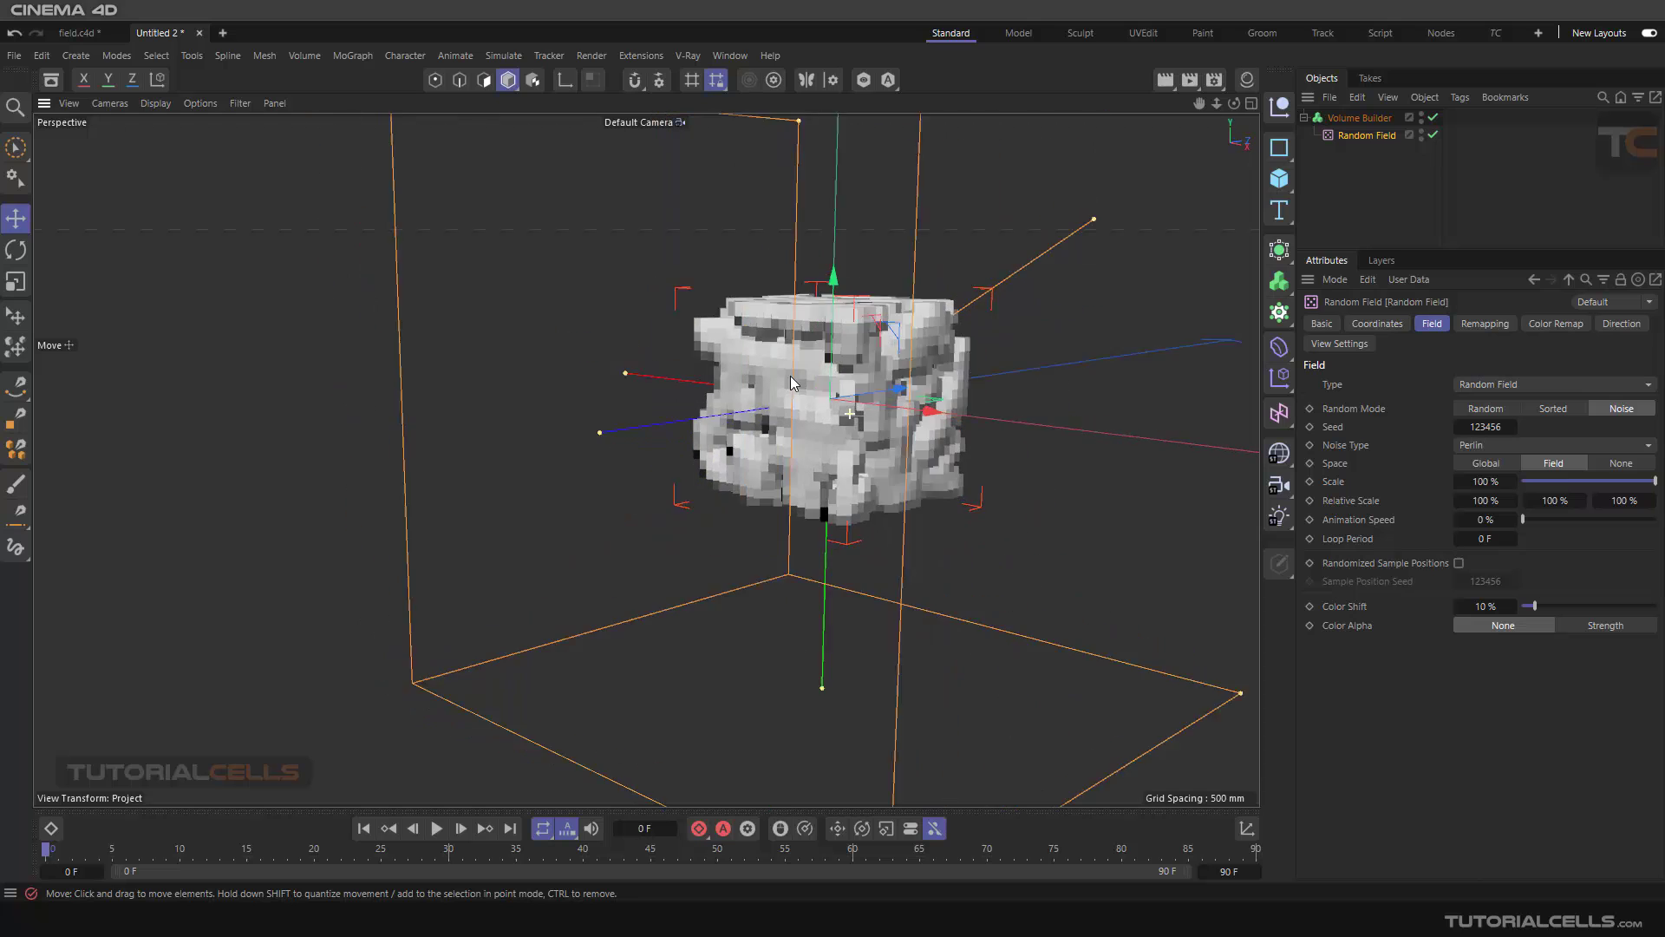
{"action": "left_click_drag", "start_coordinate": [790, 377], "coordinate": [954, 425], "text": "alt"}
Step: Set the Volume Builder's voxel size to 20 mm
{"action": "left_click", "coordinate": [1365, 122]}
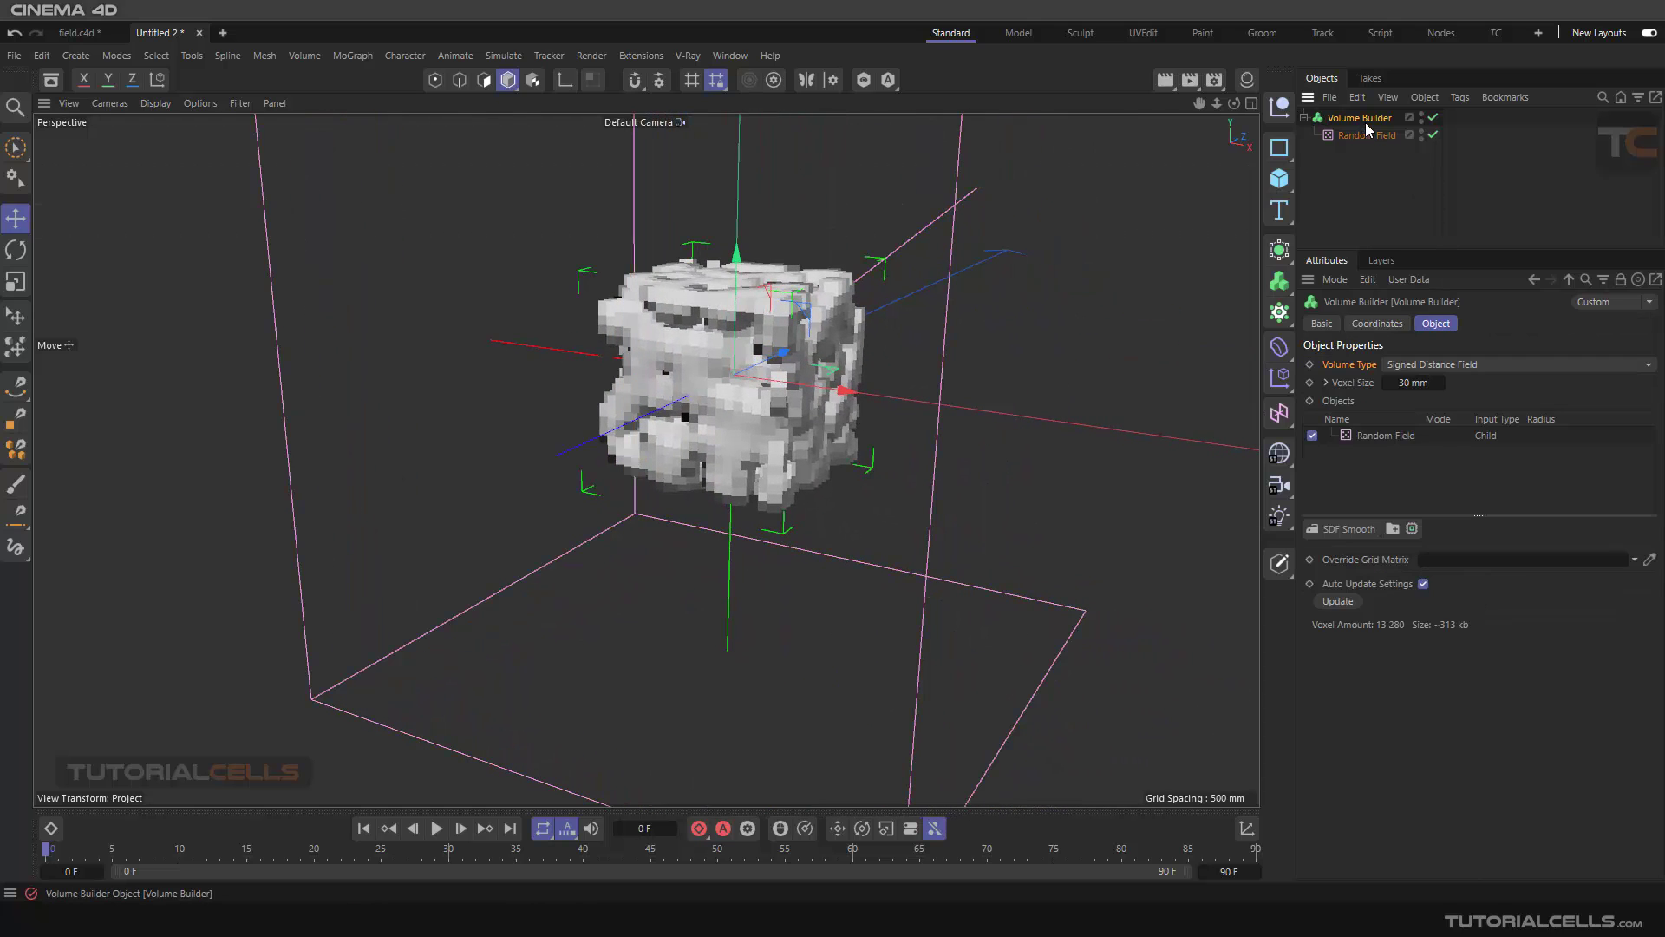
{"action": "left_click", "coordinate": [1416, 382]}
{"action": "type", "text": "20"}
{"action": "key", "text": "Return"}
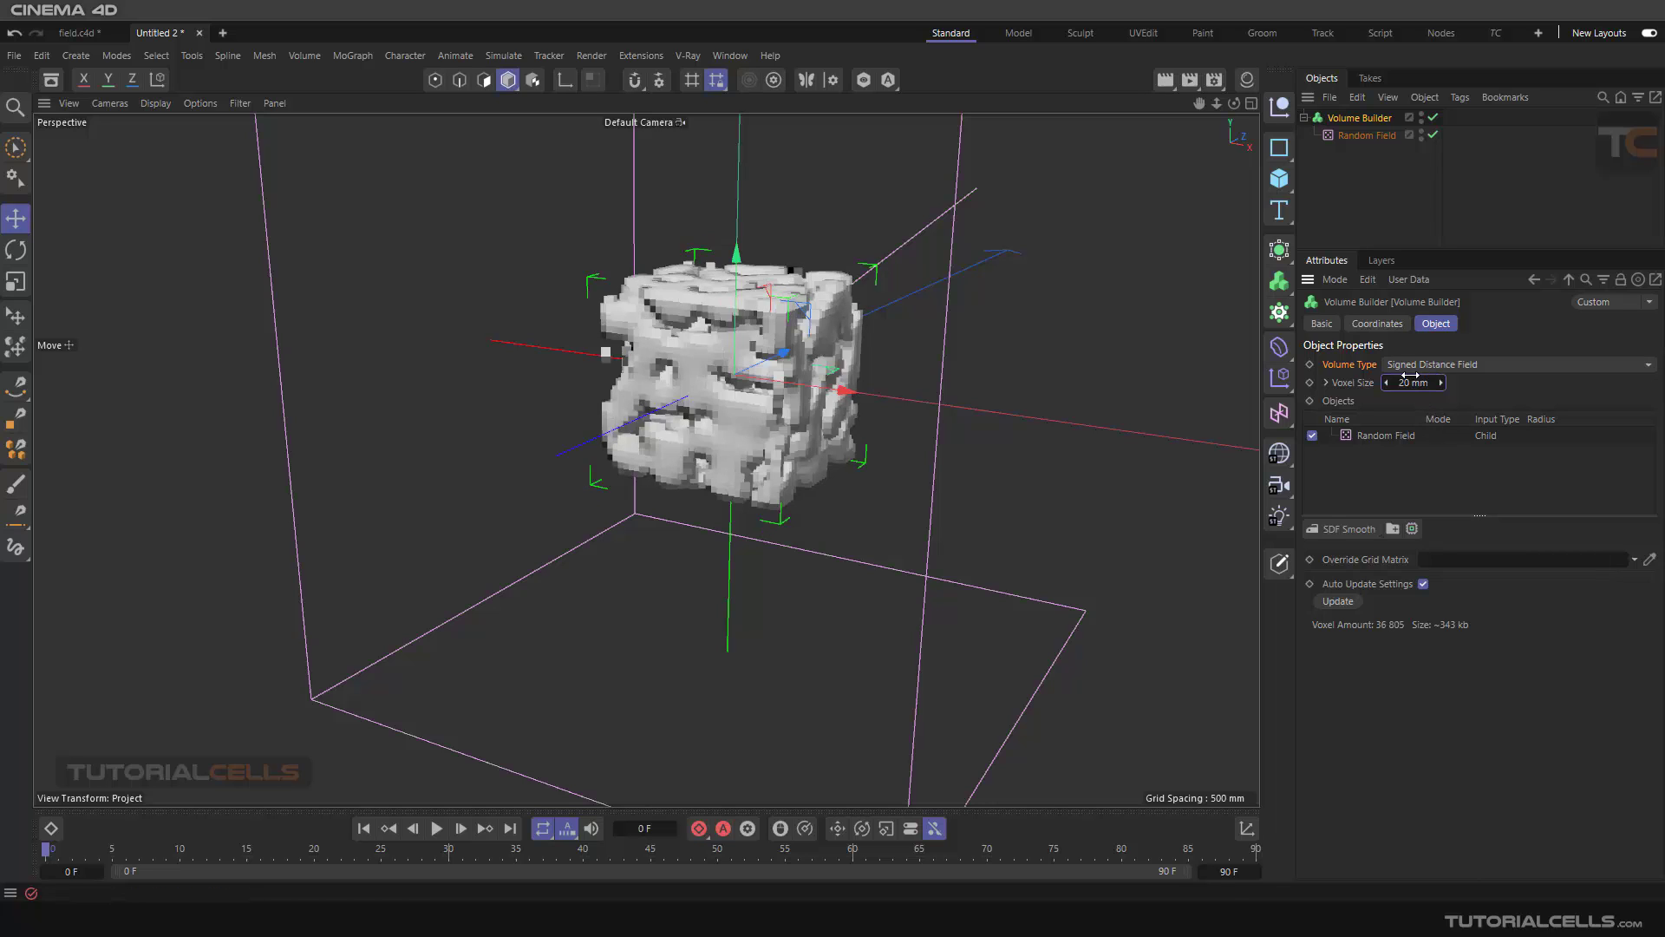
{"action": "scroll", "coordinate": [1162, 284], "scroll_direction": "down", "scroll_amount": 5}
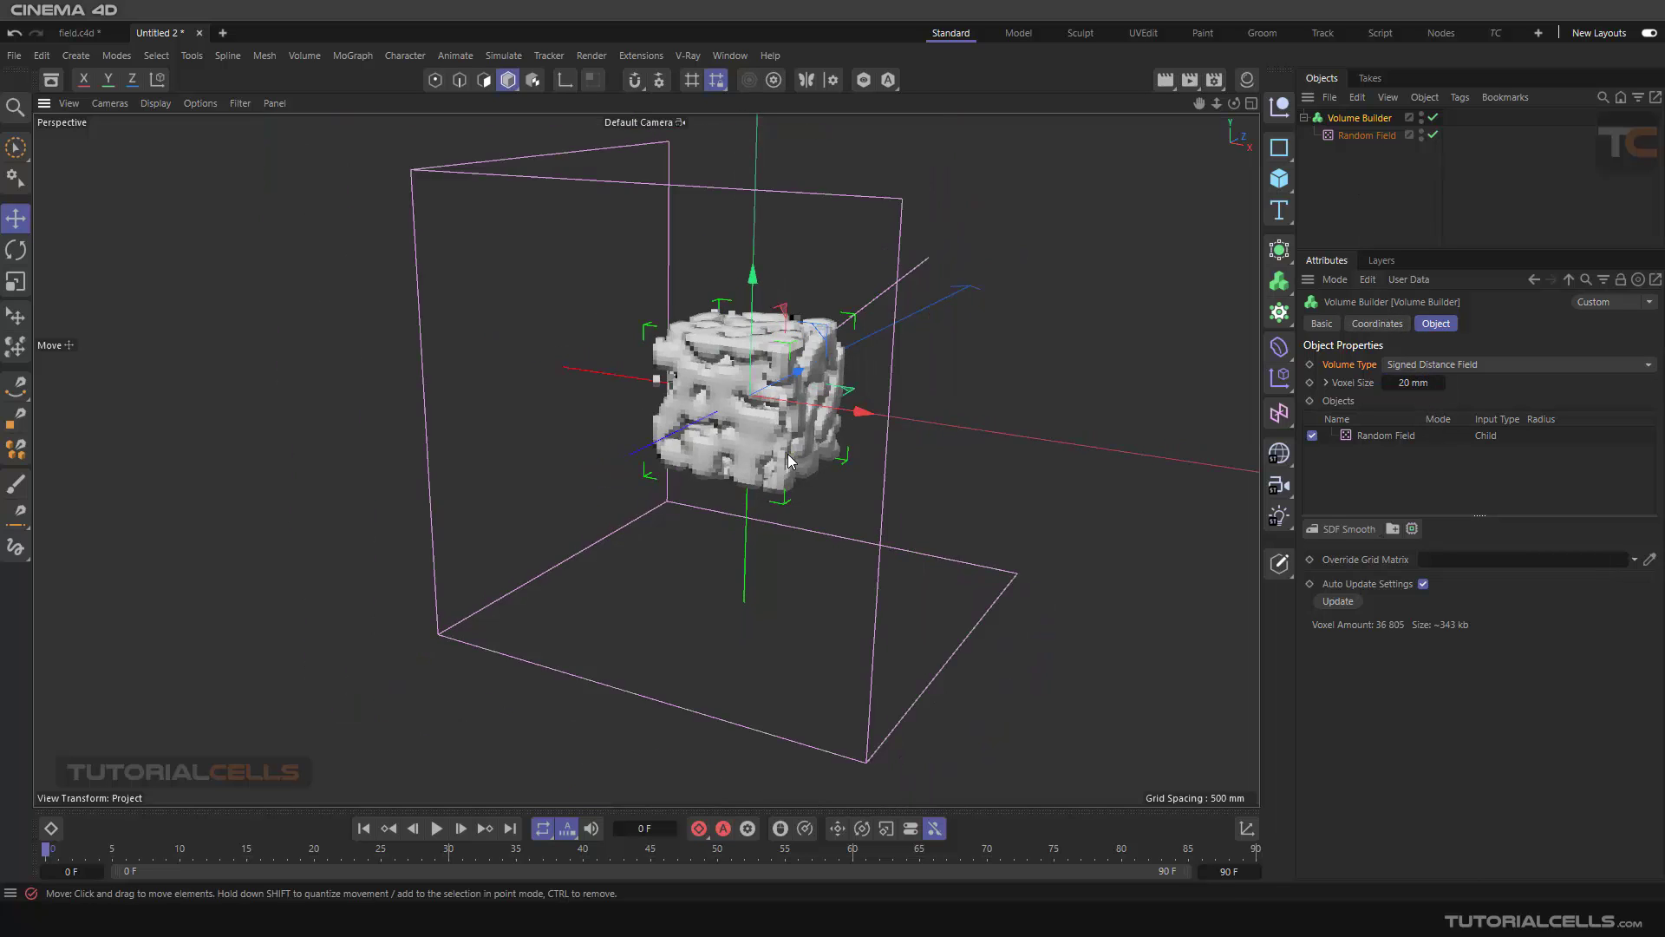
{"action": "left_click_drag", "start_coordinate": [1084, 286], "coordinate": [1162, 284], "text": "alt"}
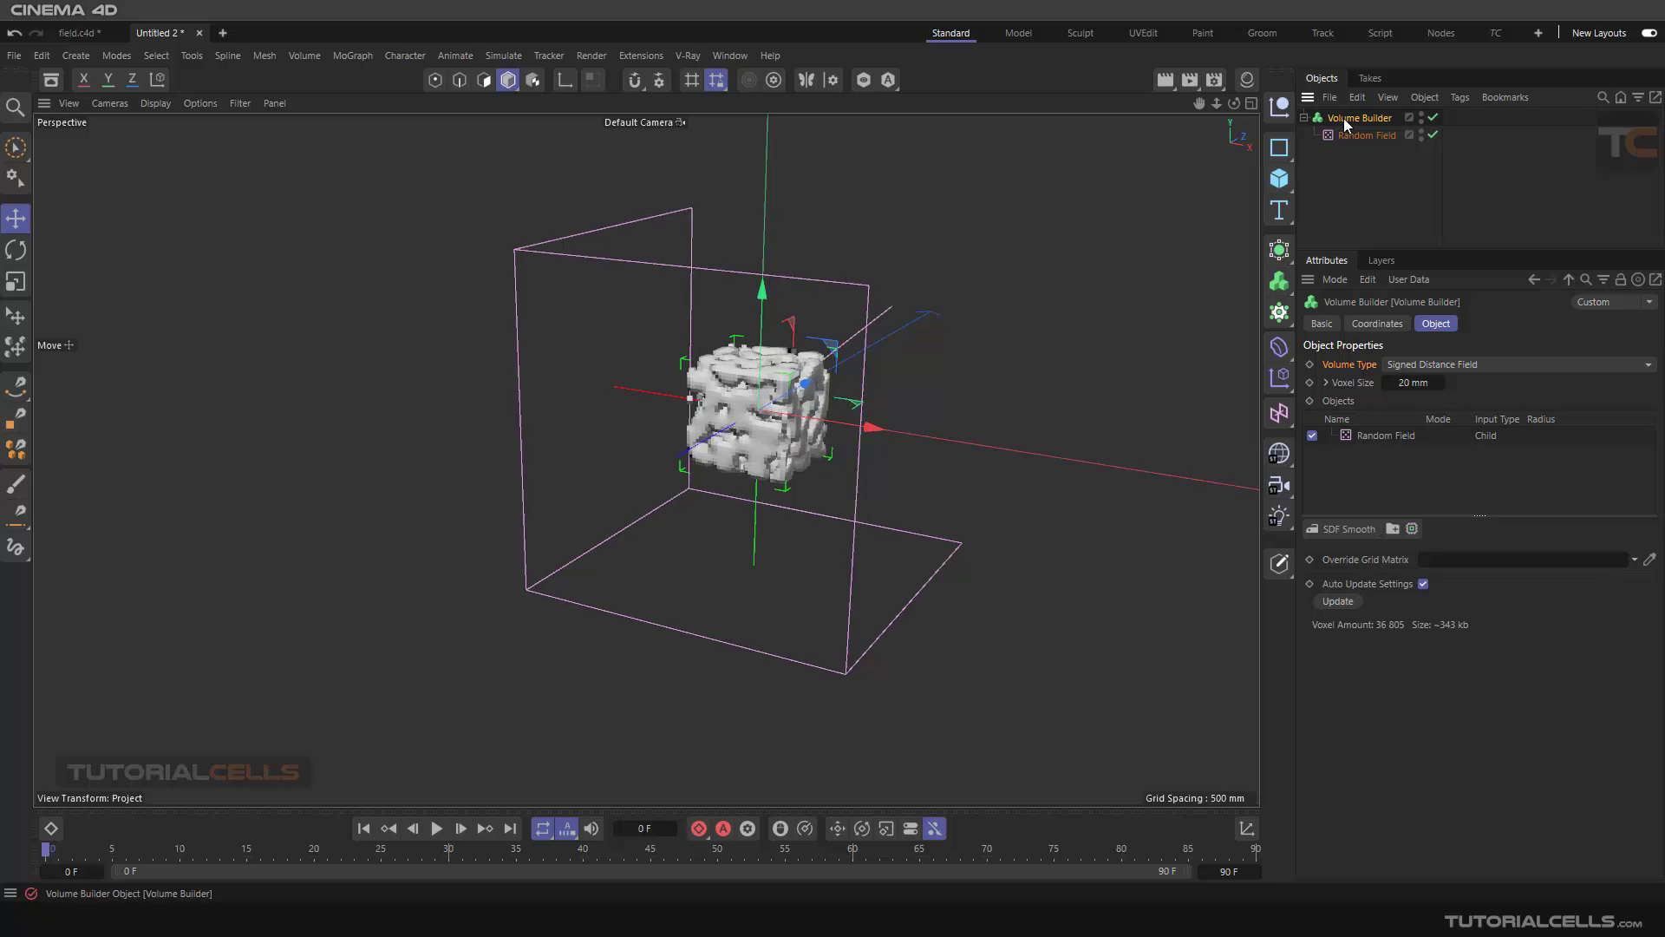
Step: Enlarge the Random Field layer's creation box to 2000 mm in X, Y and Z
{"action": "left_click", "coordinate": [1382, 437]}
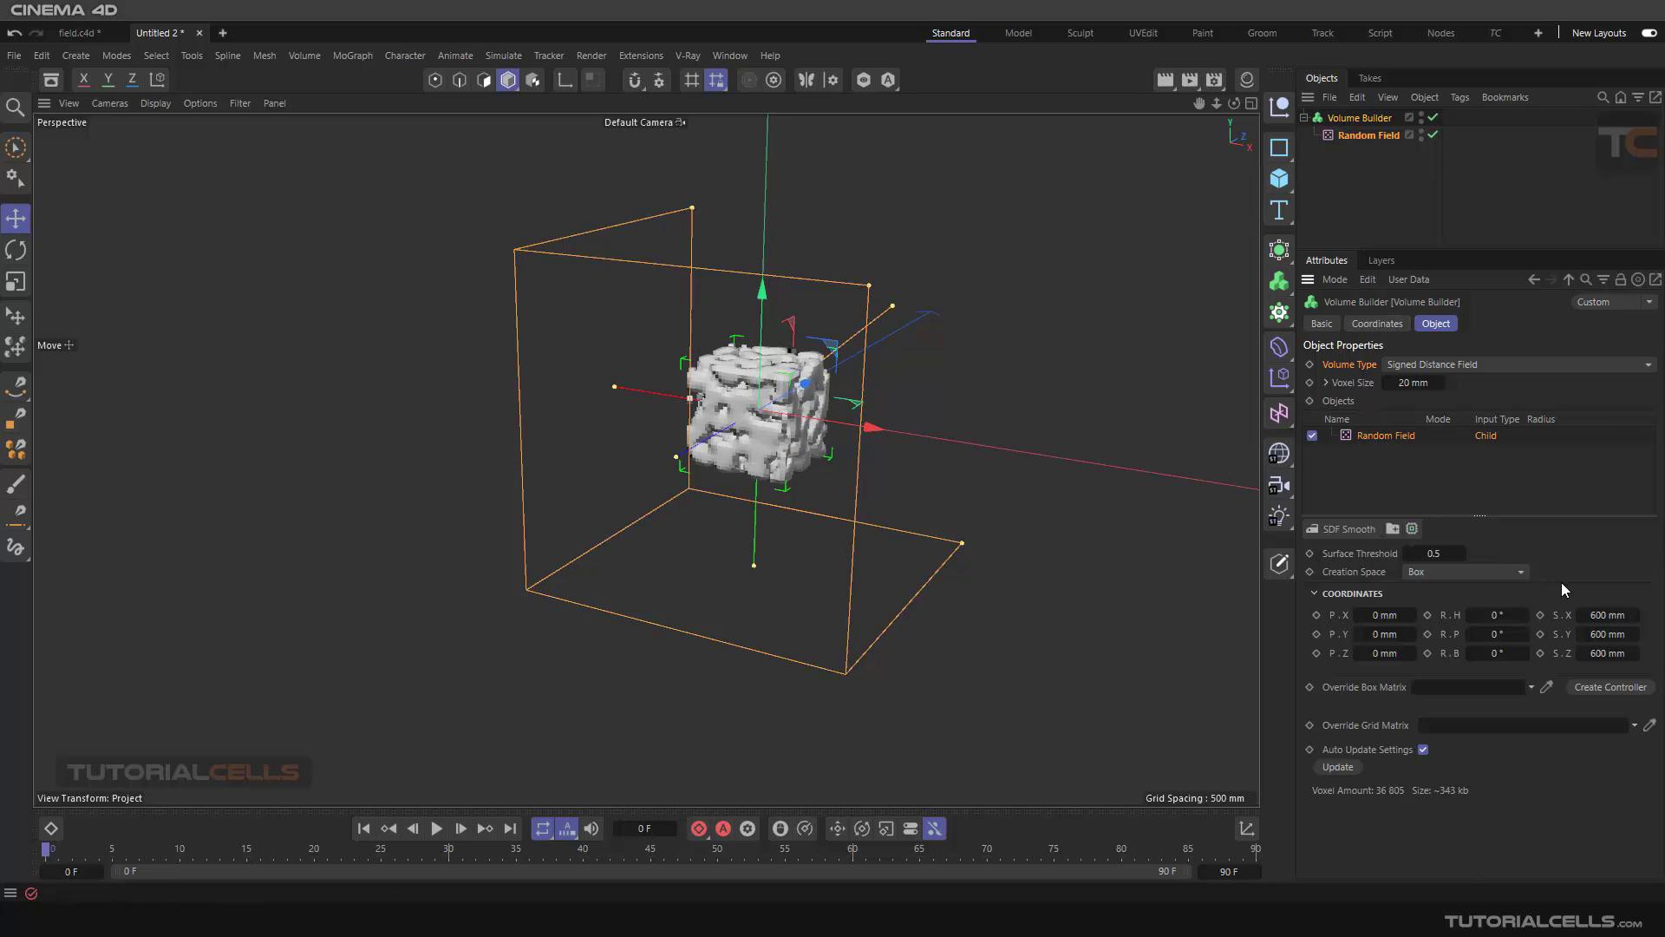
{"action": "double_click", "coordinate": [1607, 615]}
{"action": "type", "text": "2000"}
{"action": "double_click", "coordinate": [1604, 636]}
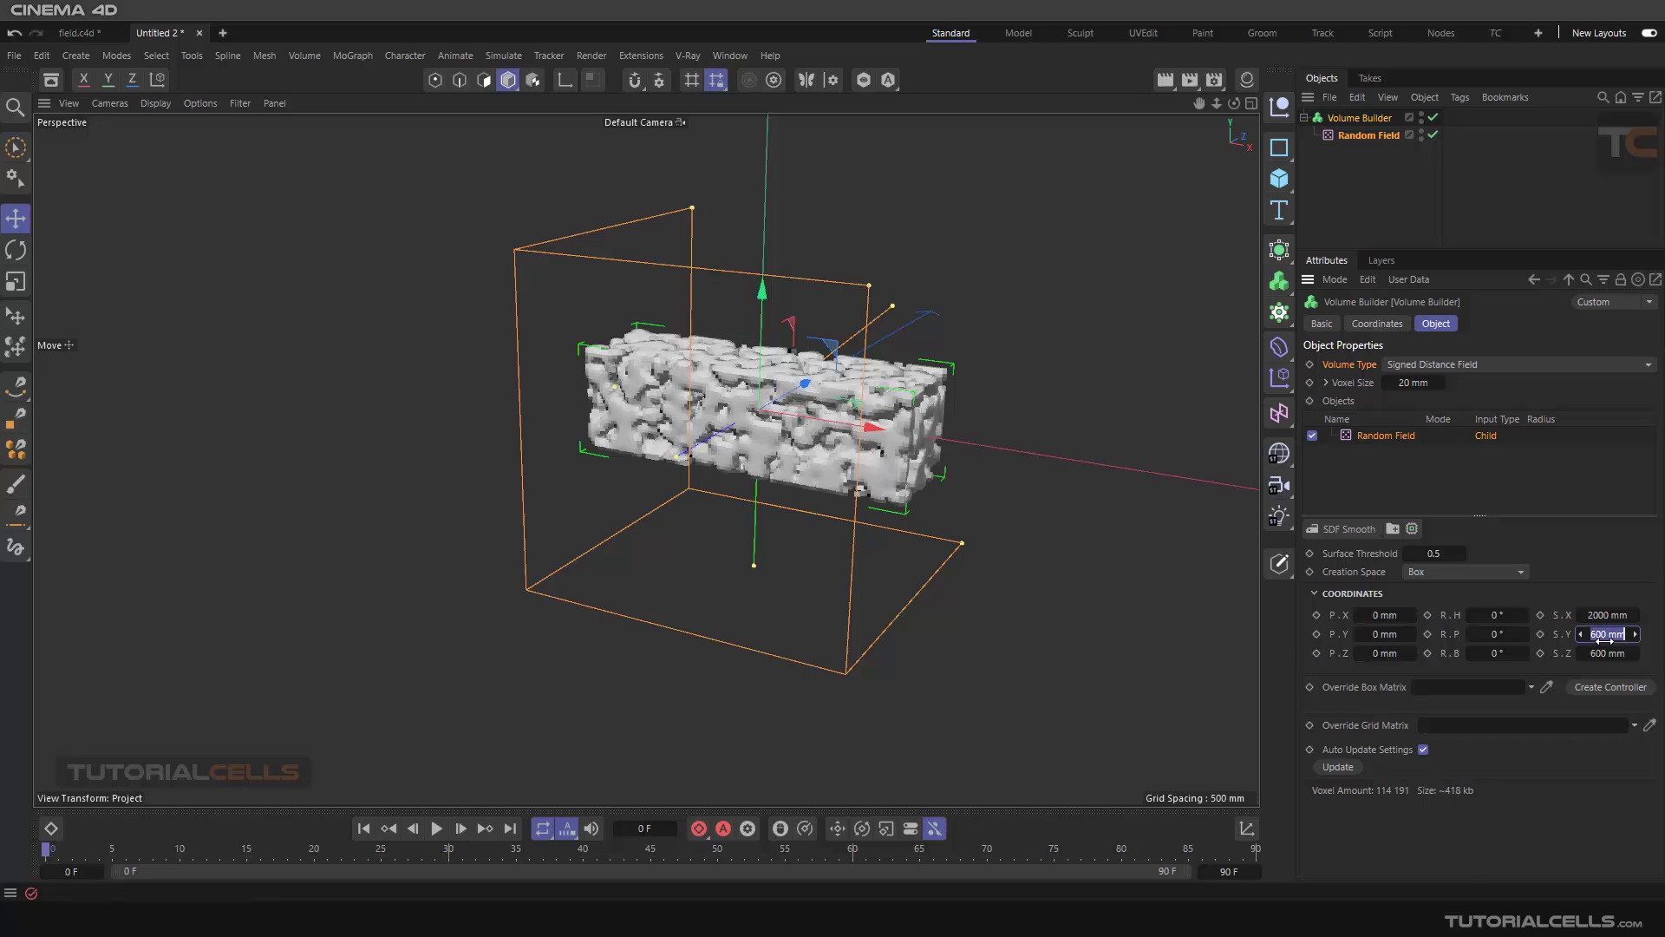
{"action": "type", "text": "2000"}
{"action": "double_click", "coordinate": [1606, 655]}
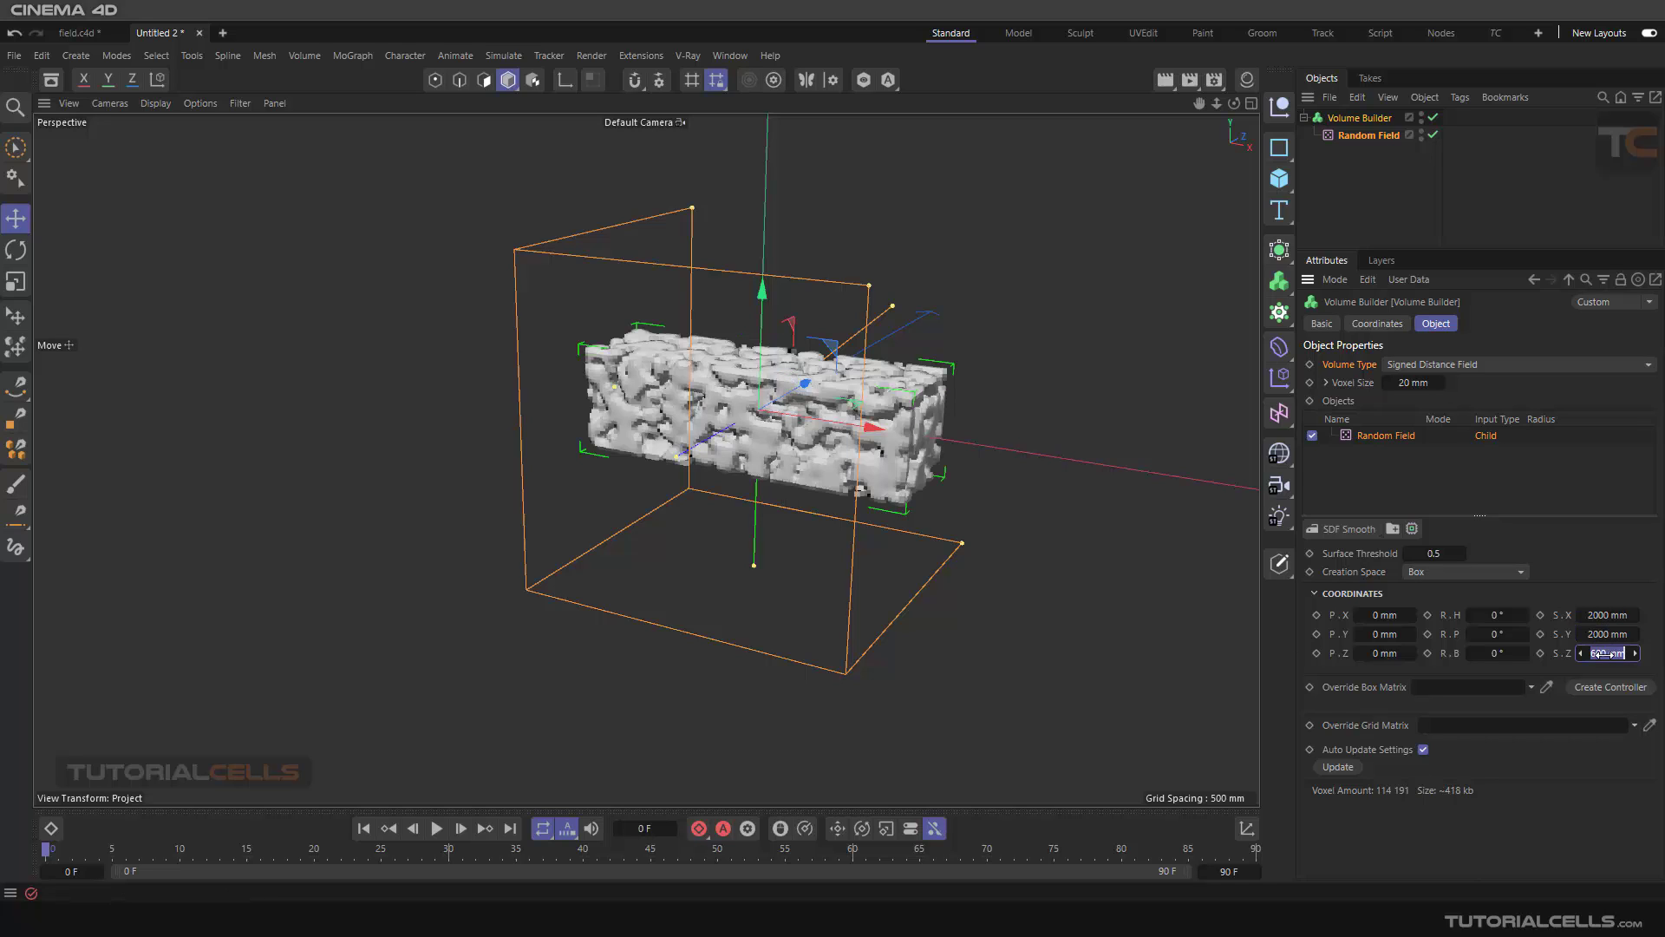
{"action": "type", "text": "2000"}
{"action": "key", "text": "Return"}
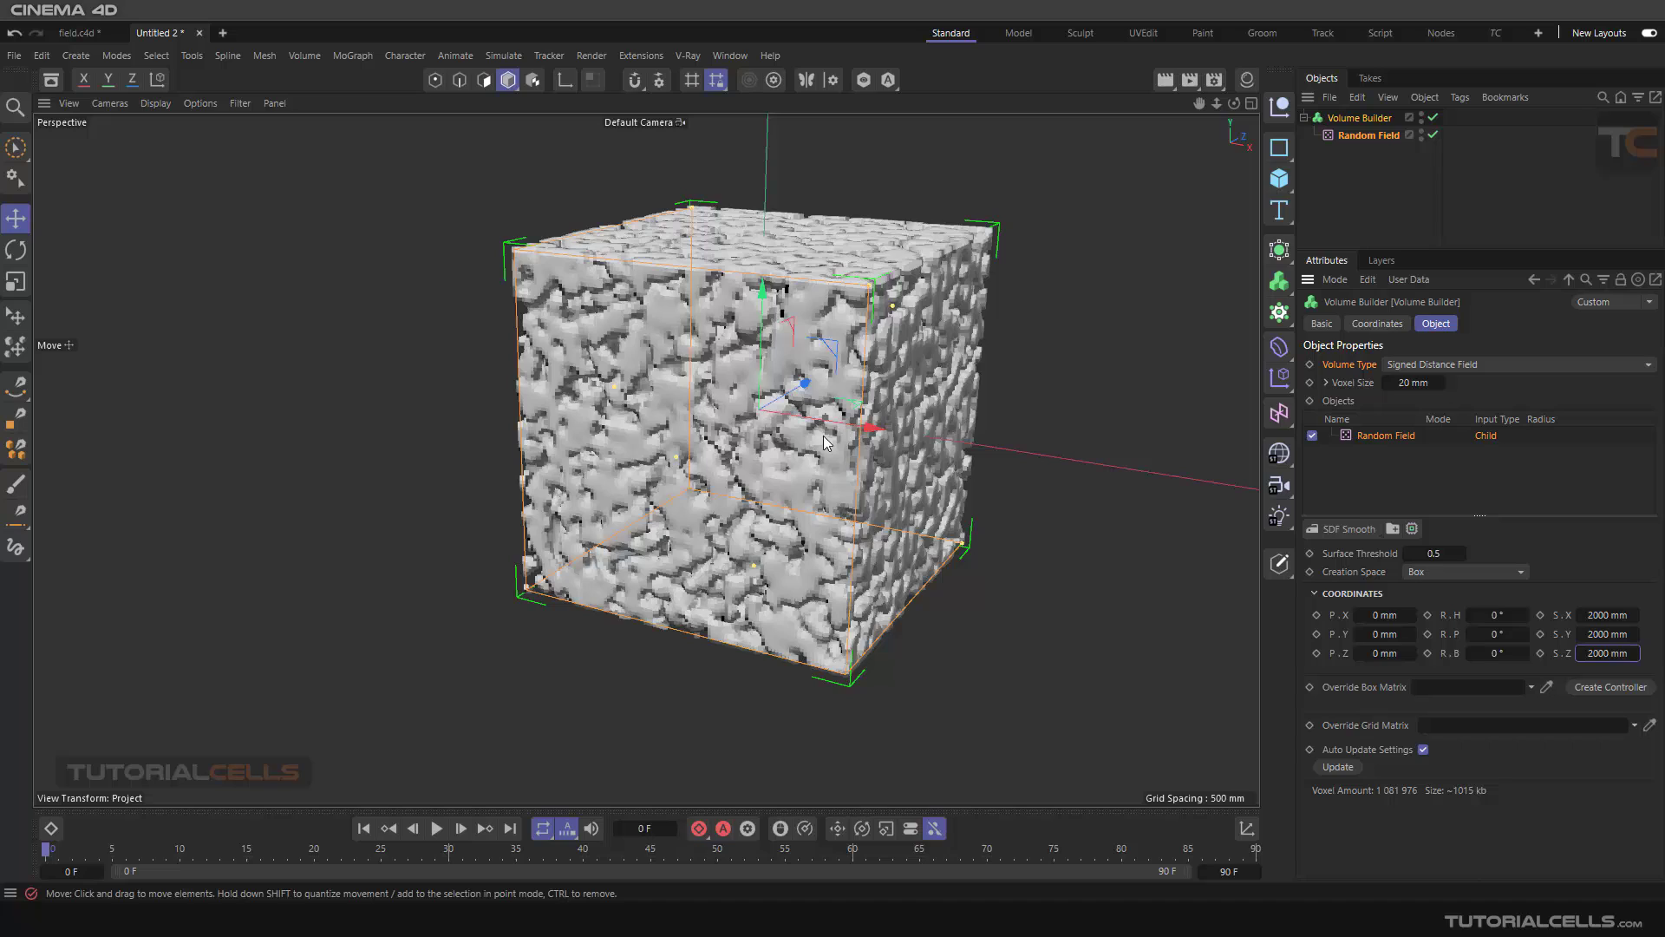
{"action": "left_click_drag", "start_coordinate": [817, 423], "coordinate": [765, 368], "text": "alt"}
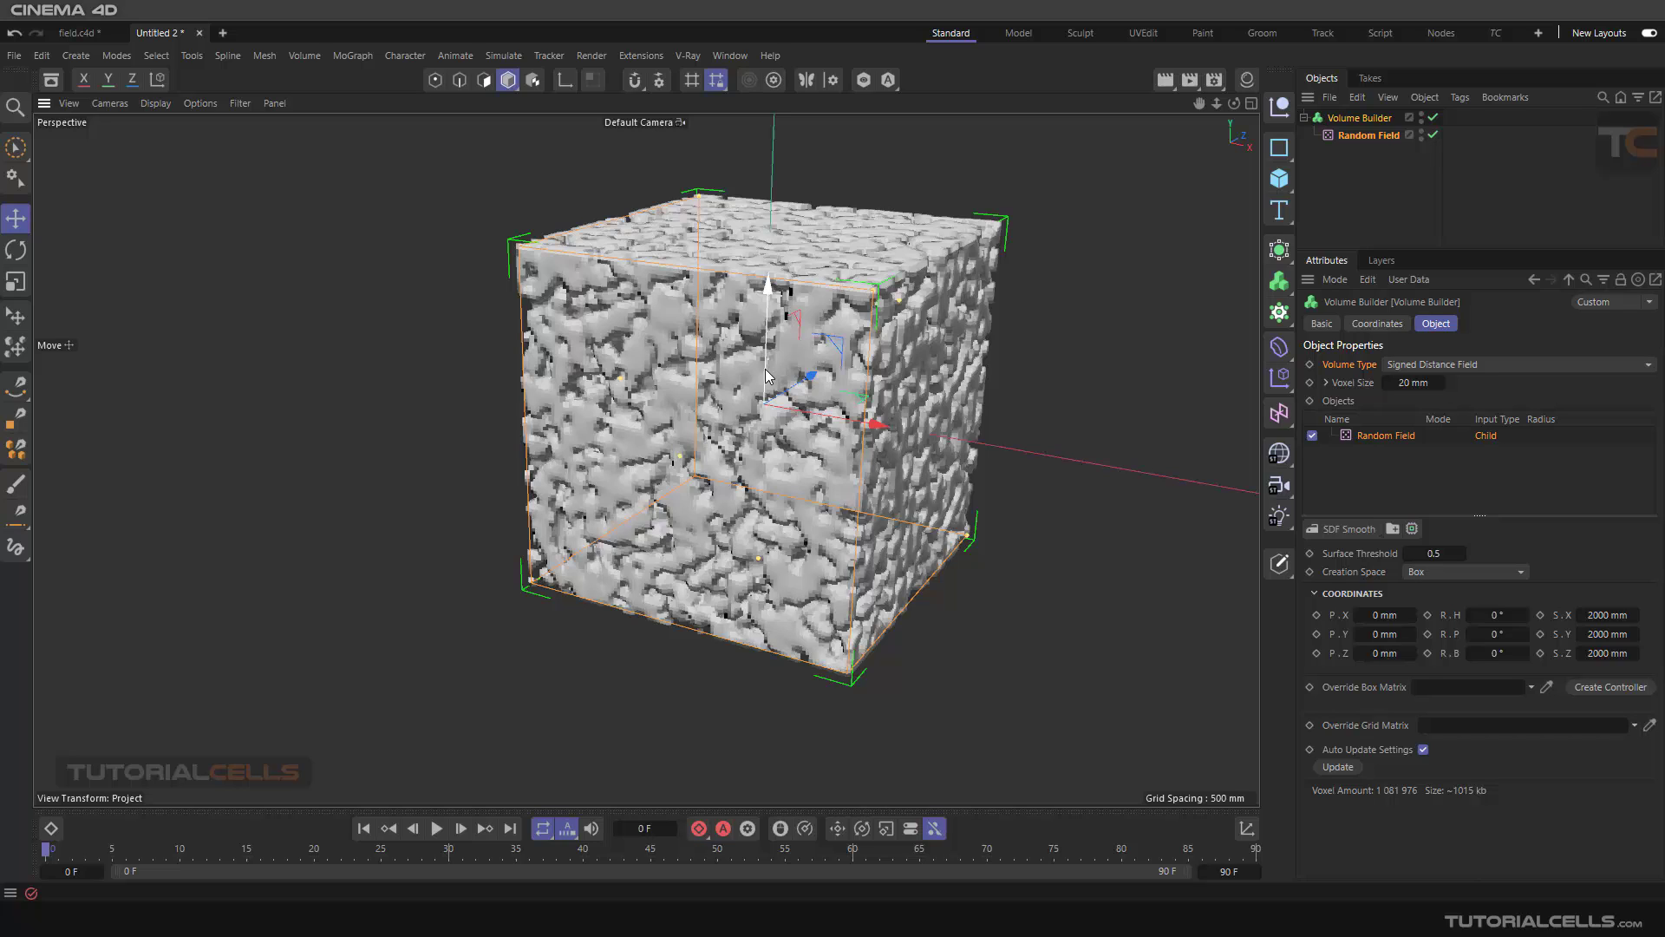
Step: Switch the Volume Builder containing the Random Field to the Fog volume type
{"action": "left_click", "coordinate": [1362, 117]}
{"action": "left_click", "coordinate": [1412, 365]}
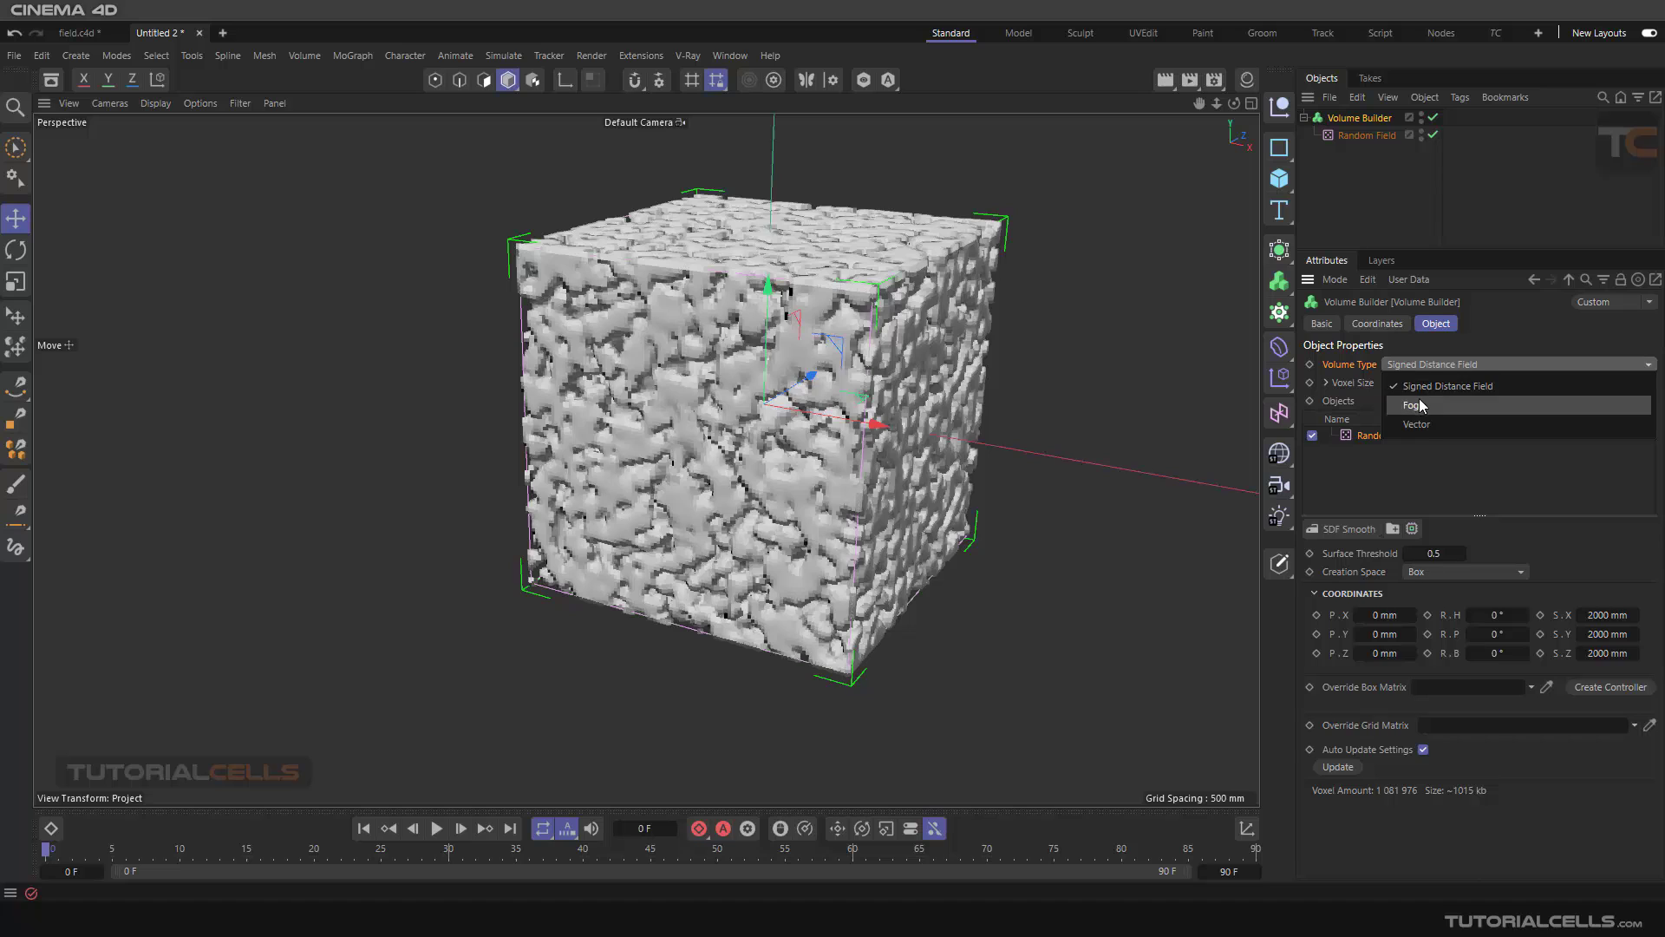
{"action": "left_click", "coordinate": [1422, 401]}
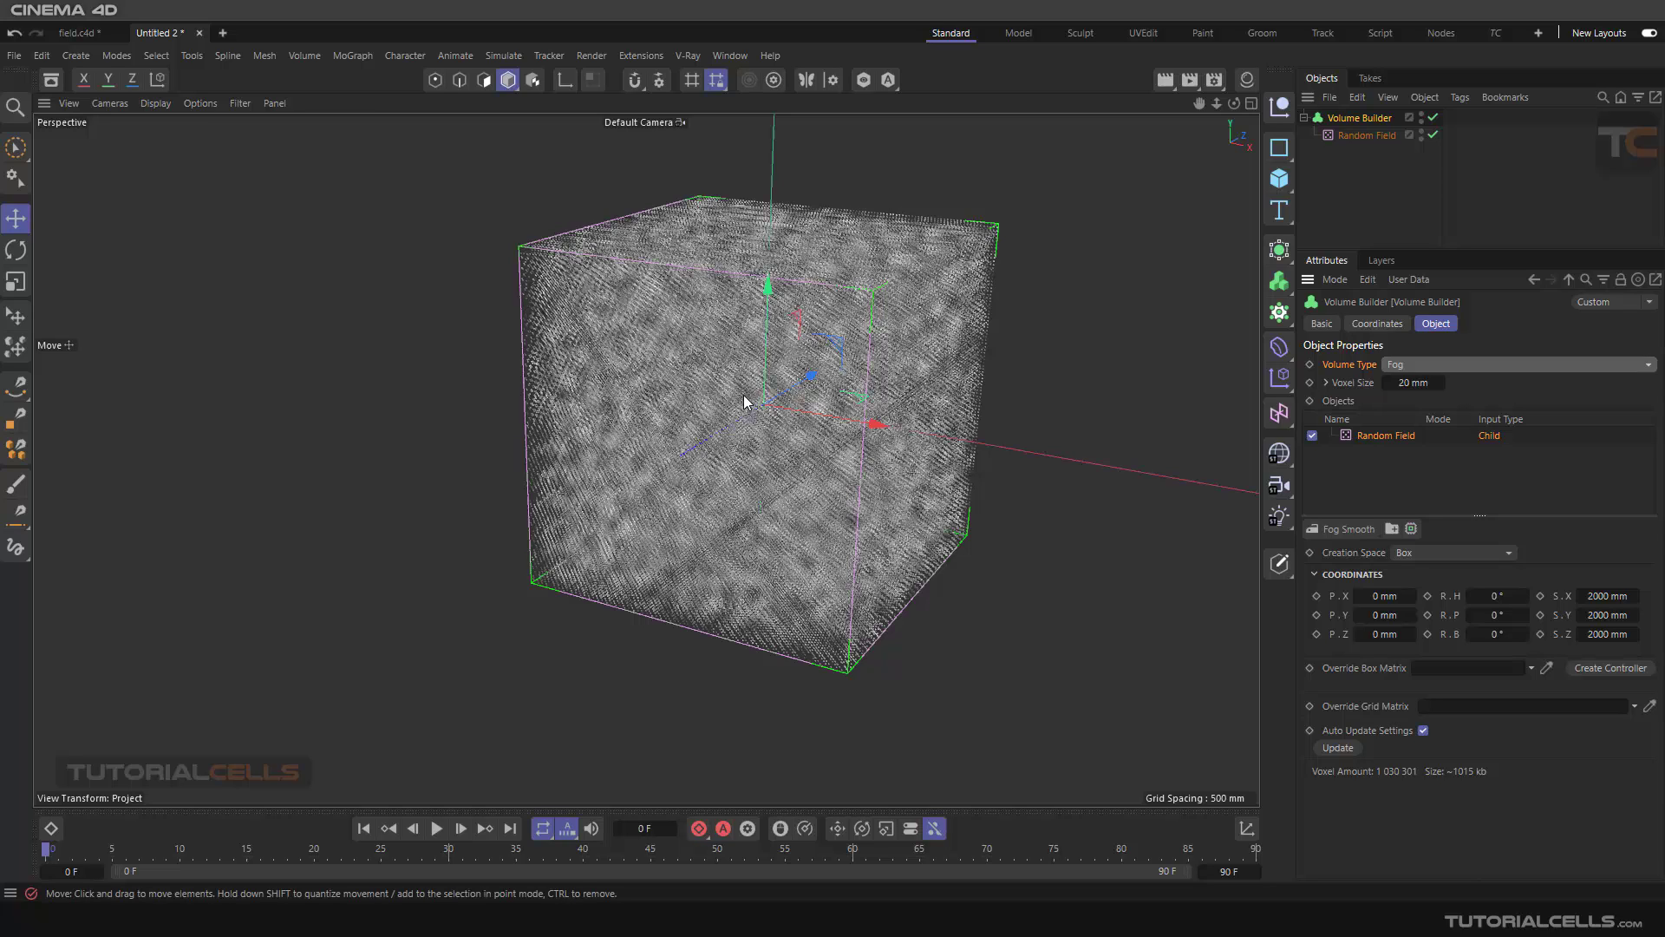
Step: Return the Volume Builder to the Signed Distance Field type and delete the Random Field
{"action": "left_click", "coordinate": [1460, 364]}
{"action": "left_click", "coordinate": [1449, 385]}
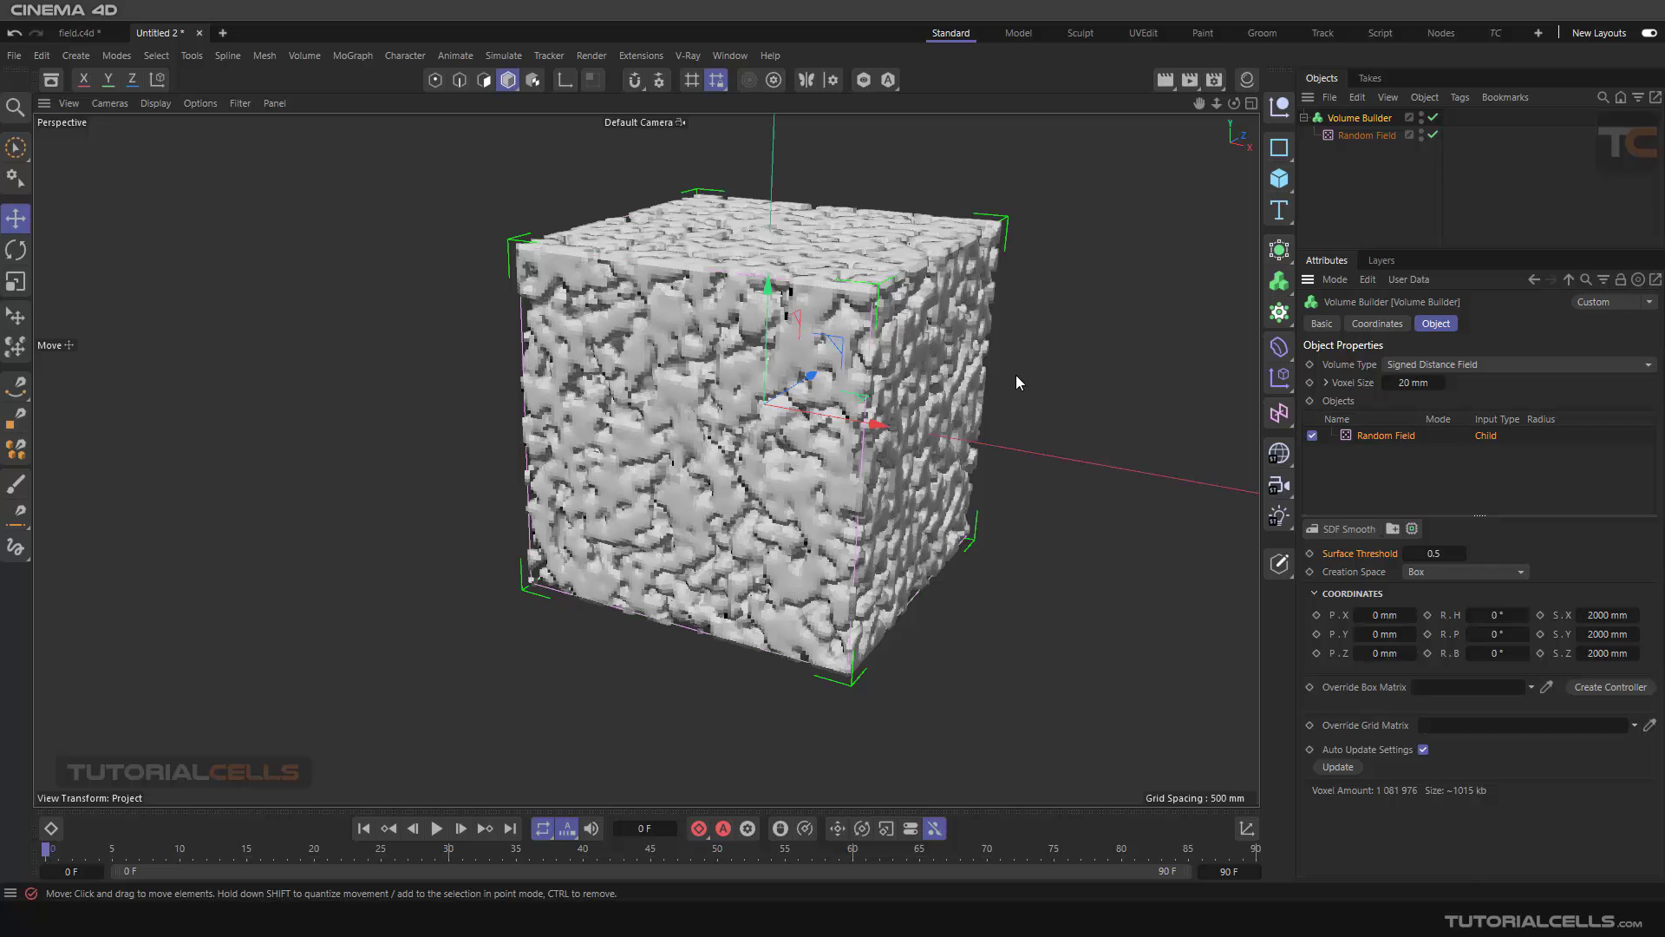
{"action": "left_click", "coordinate": [1384, 139]}
{"action": "key", "text": "Delete"}
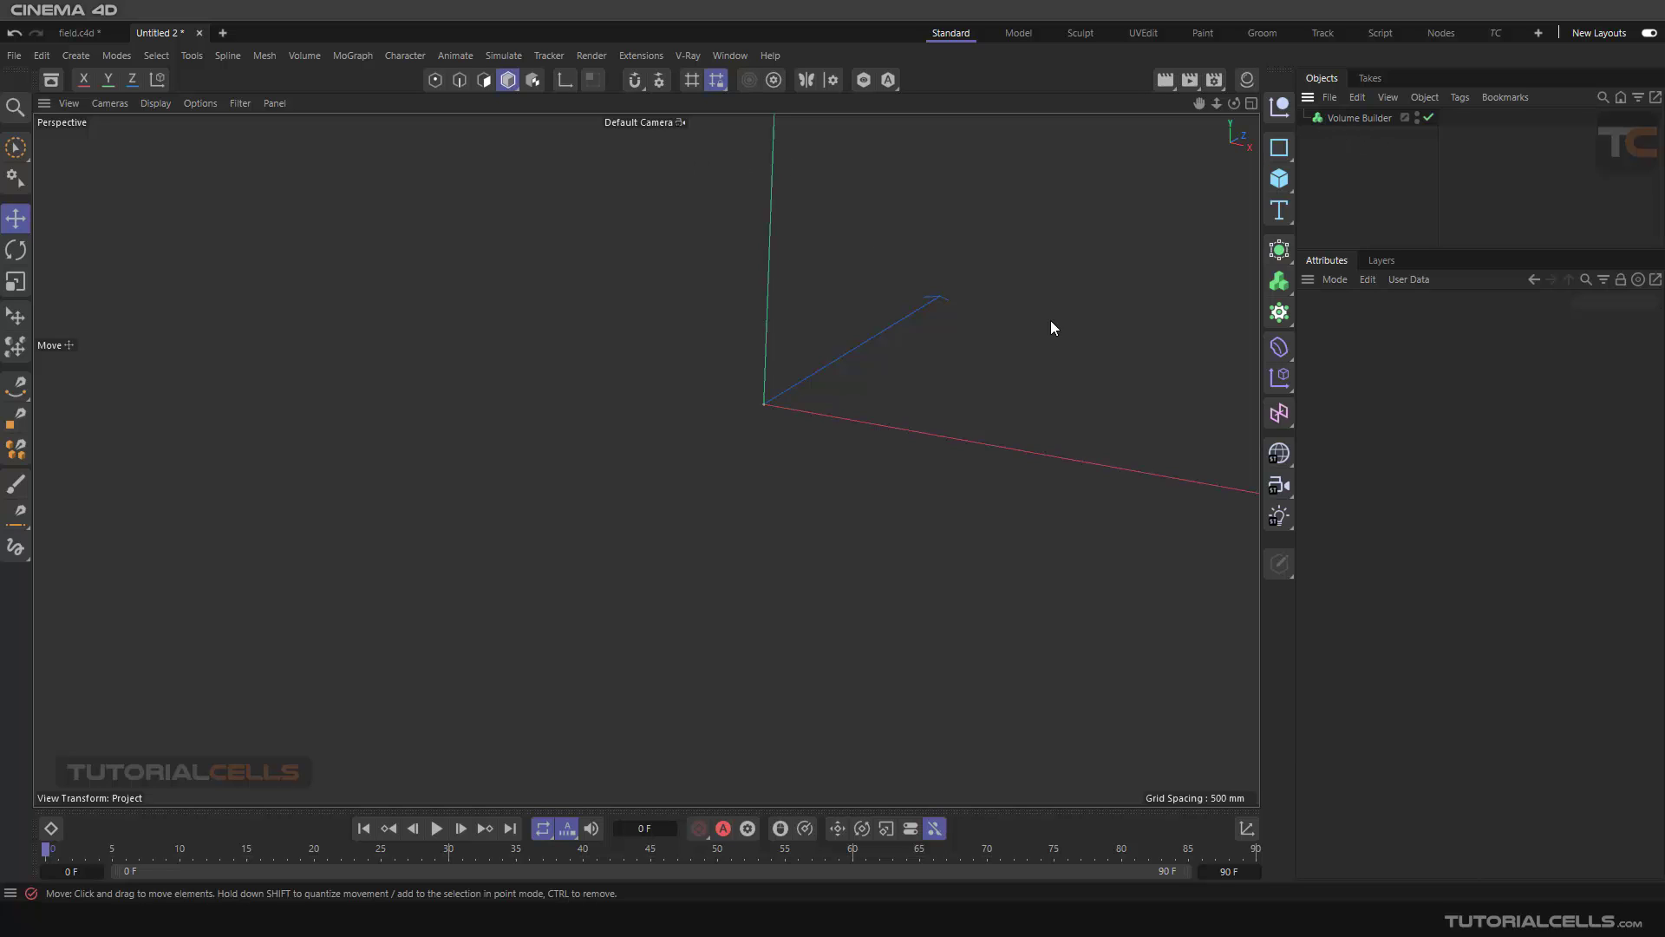
{"action": "left_click", "coordinate": [1282, 416]}
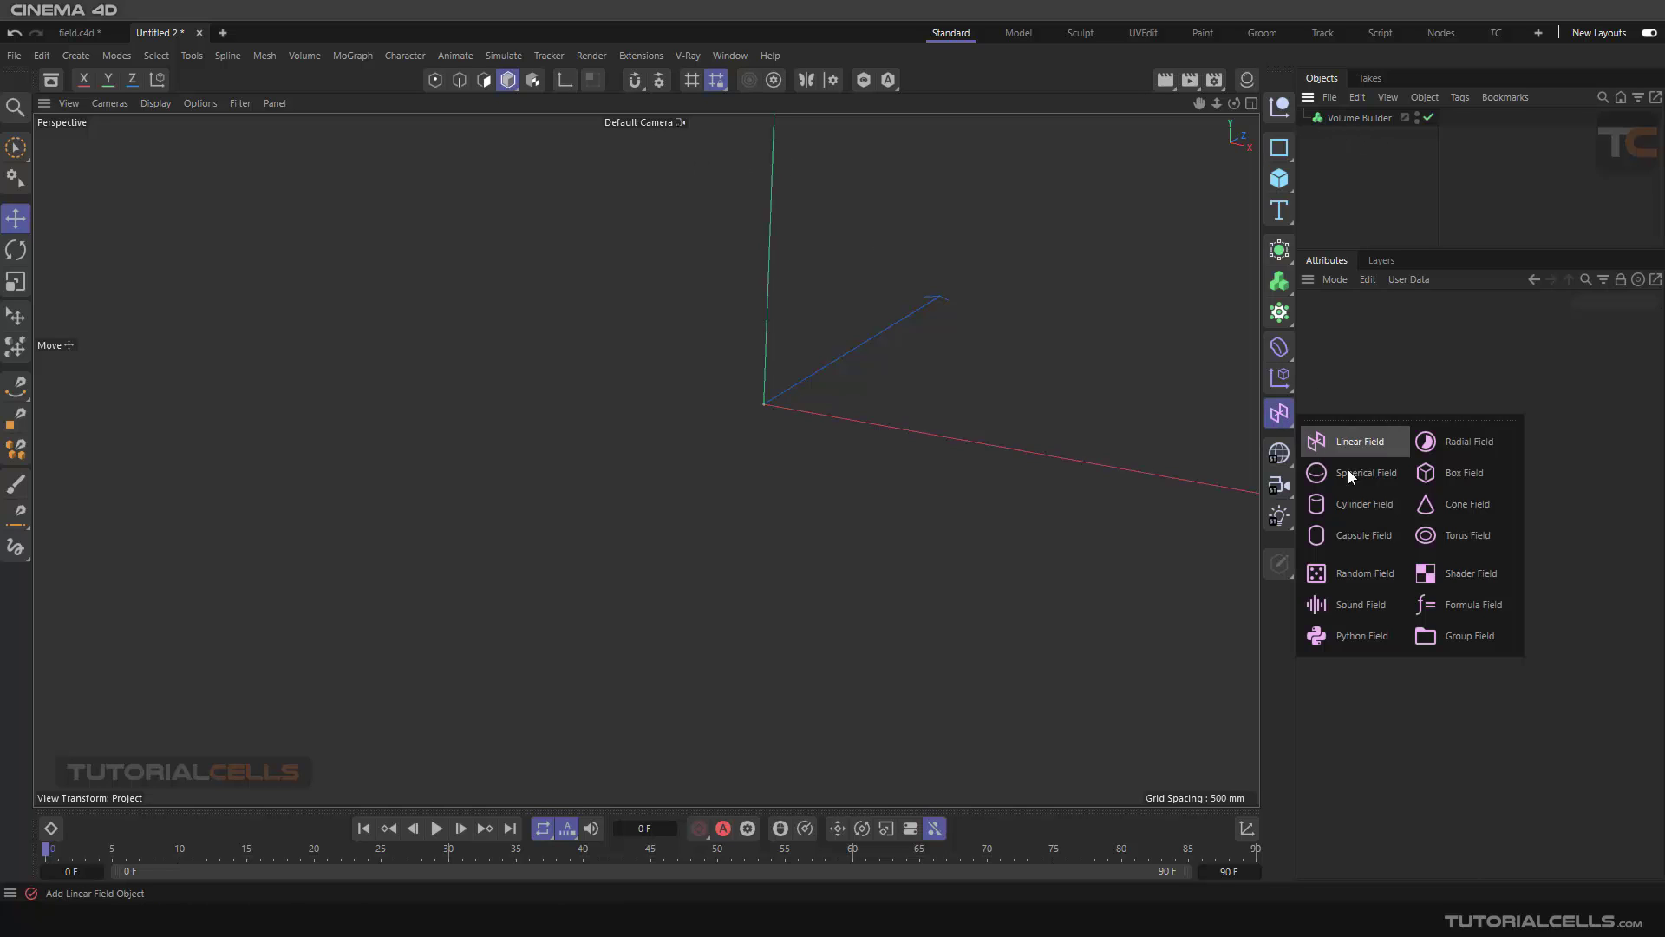
{"action": "left_click", "coordinate": [1434, 638]}
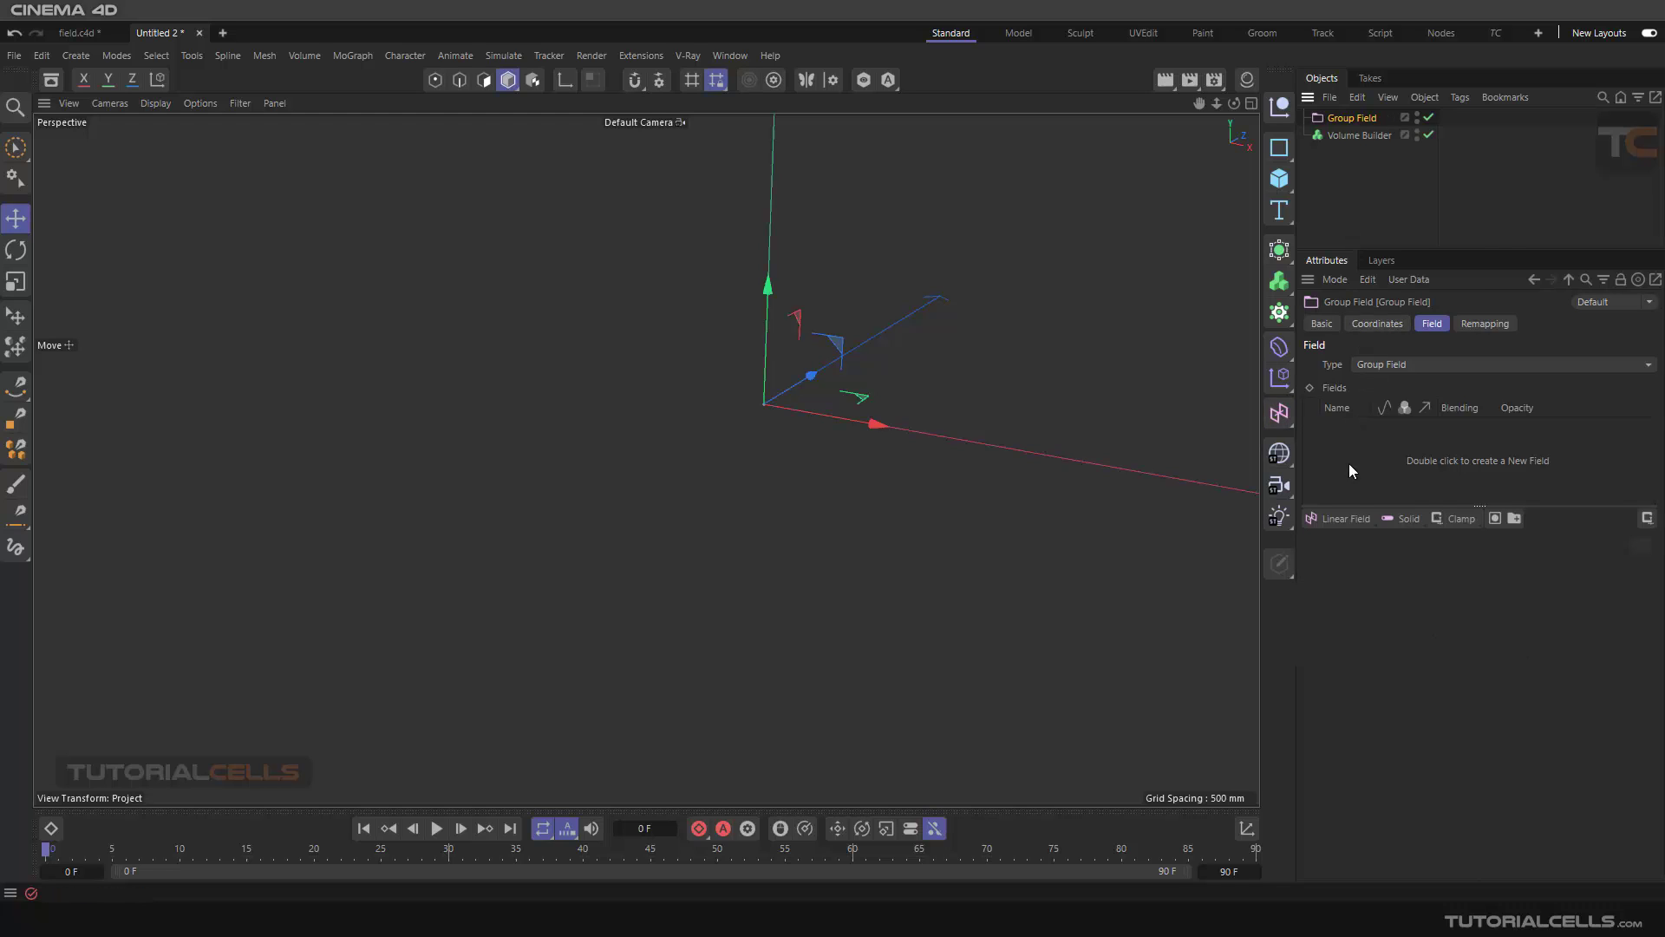
{"action": "left_click", "coordinate": [1349, 518]}
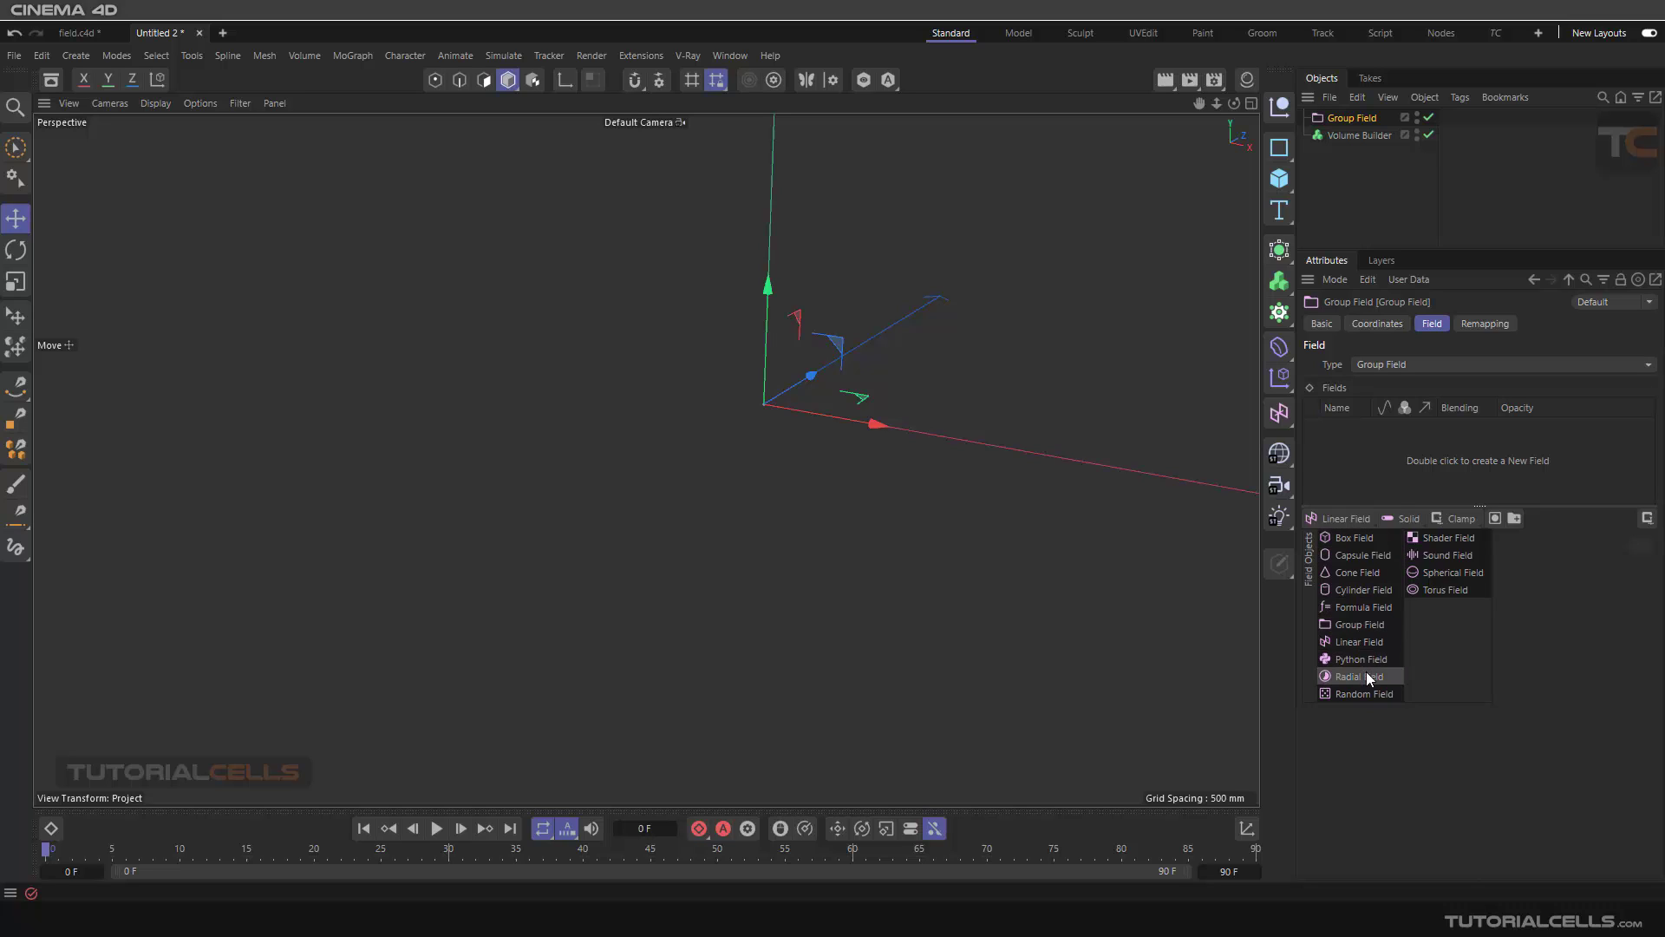
{"action": "left_click", "coordinate": [1332, 124]}
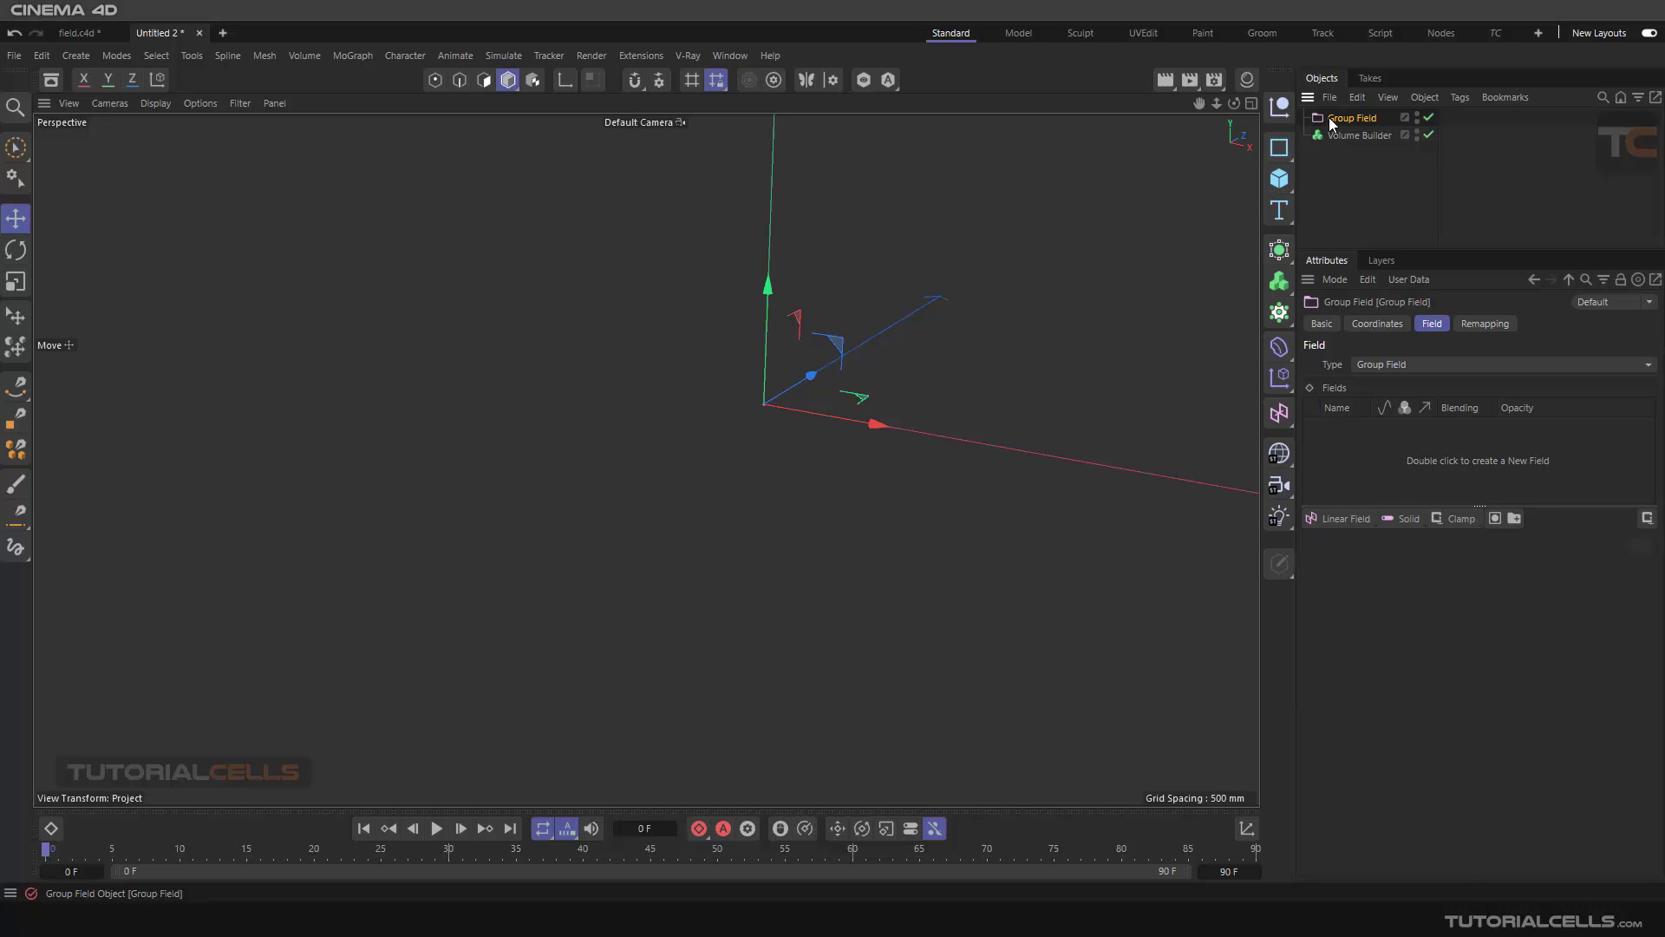
{"action": "key", "text": "Delete"}
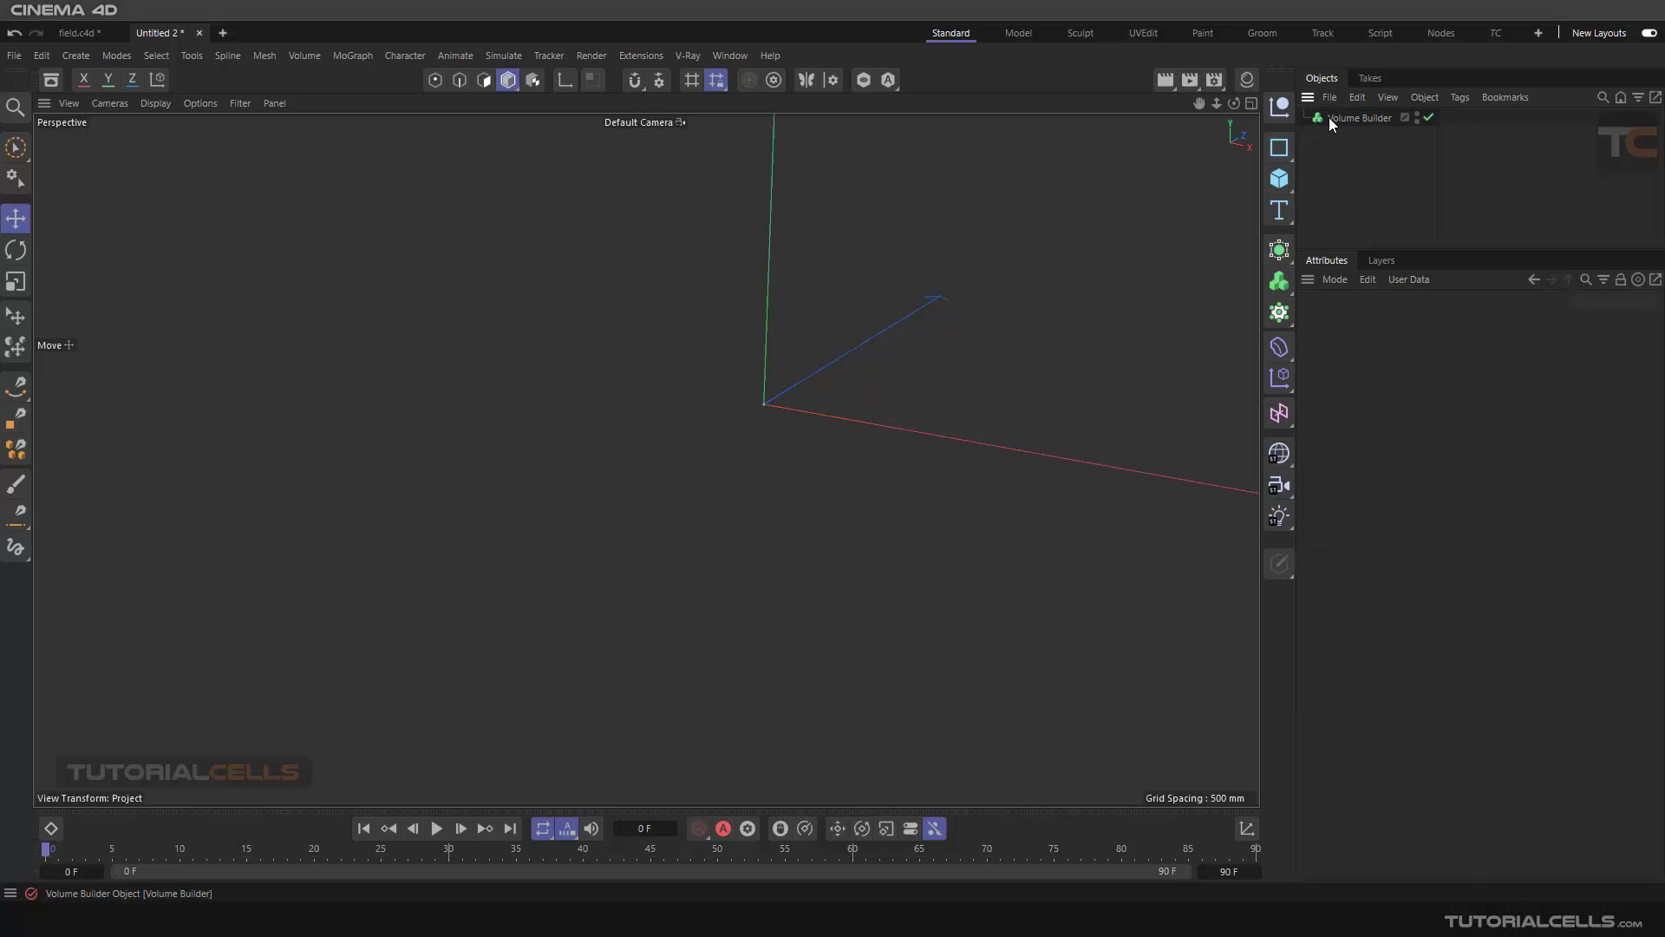
Step: Add a Shader Field that uses a Noise shader and make it a child of the Volume Builder
{"action": "left_click", "coordinate": [1280, 415]}
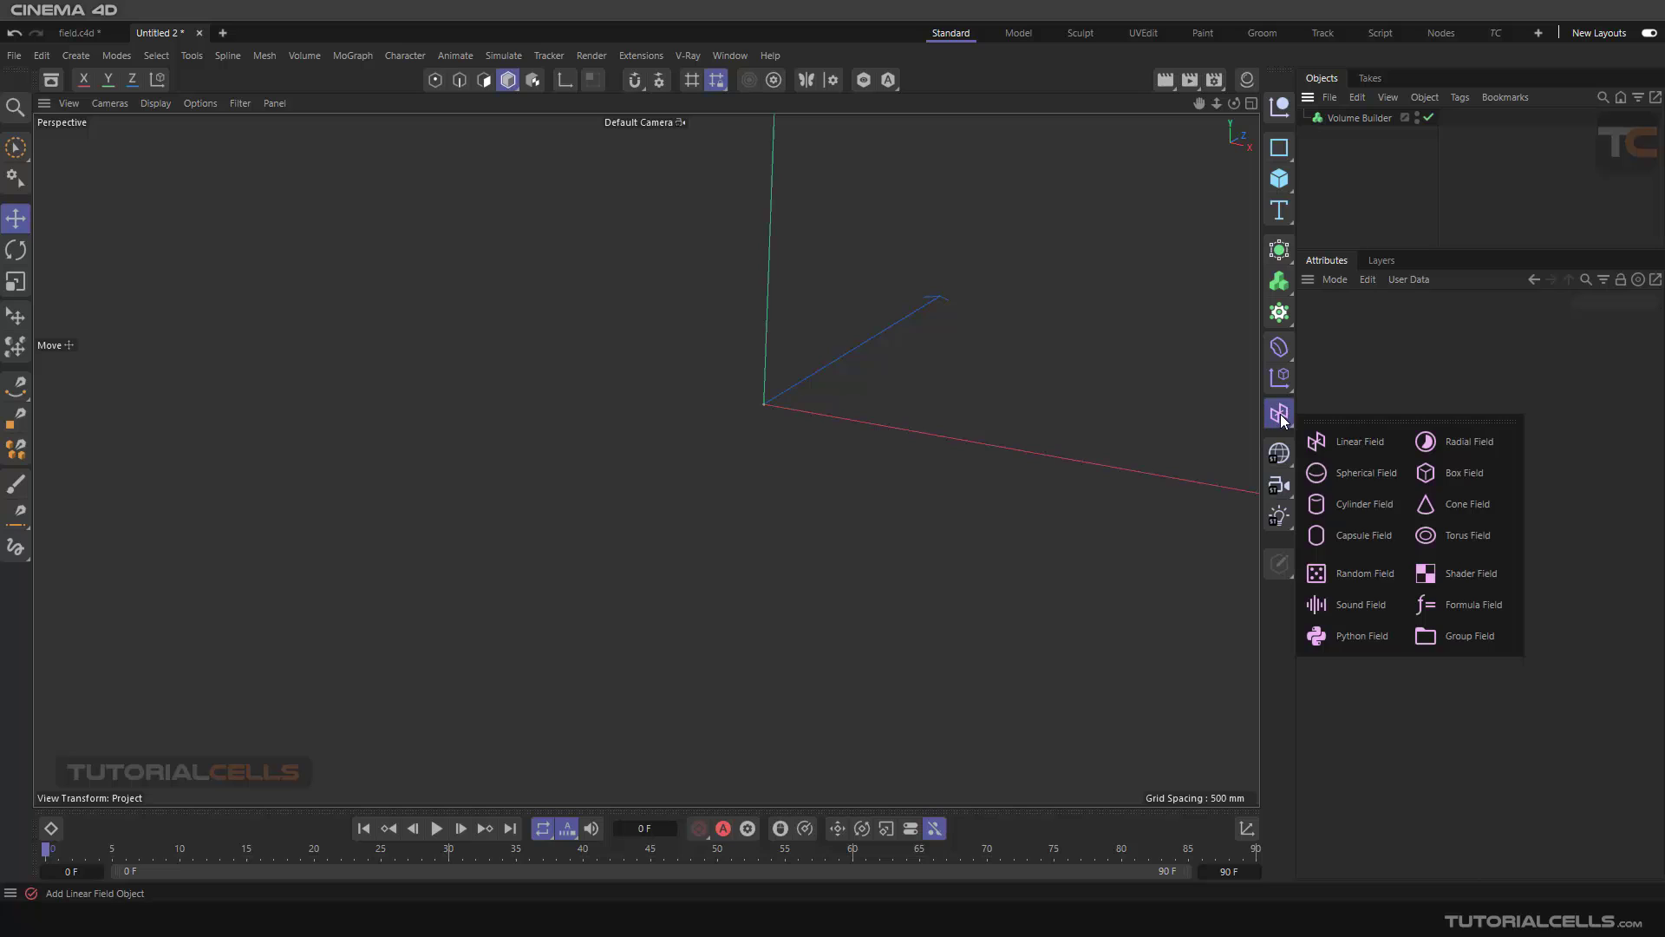
{"action": "left_click", "coordinate": [1443, 581]}
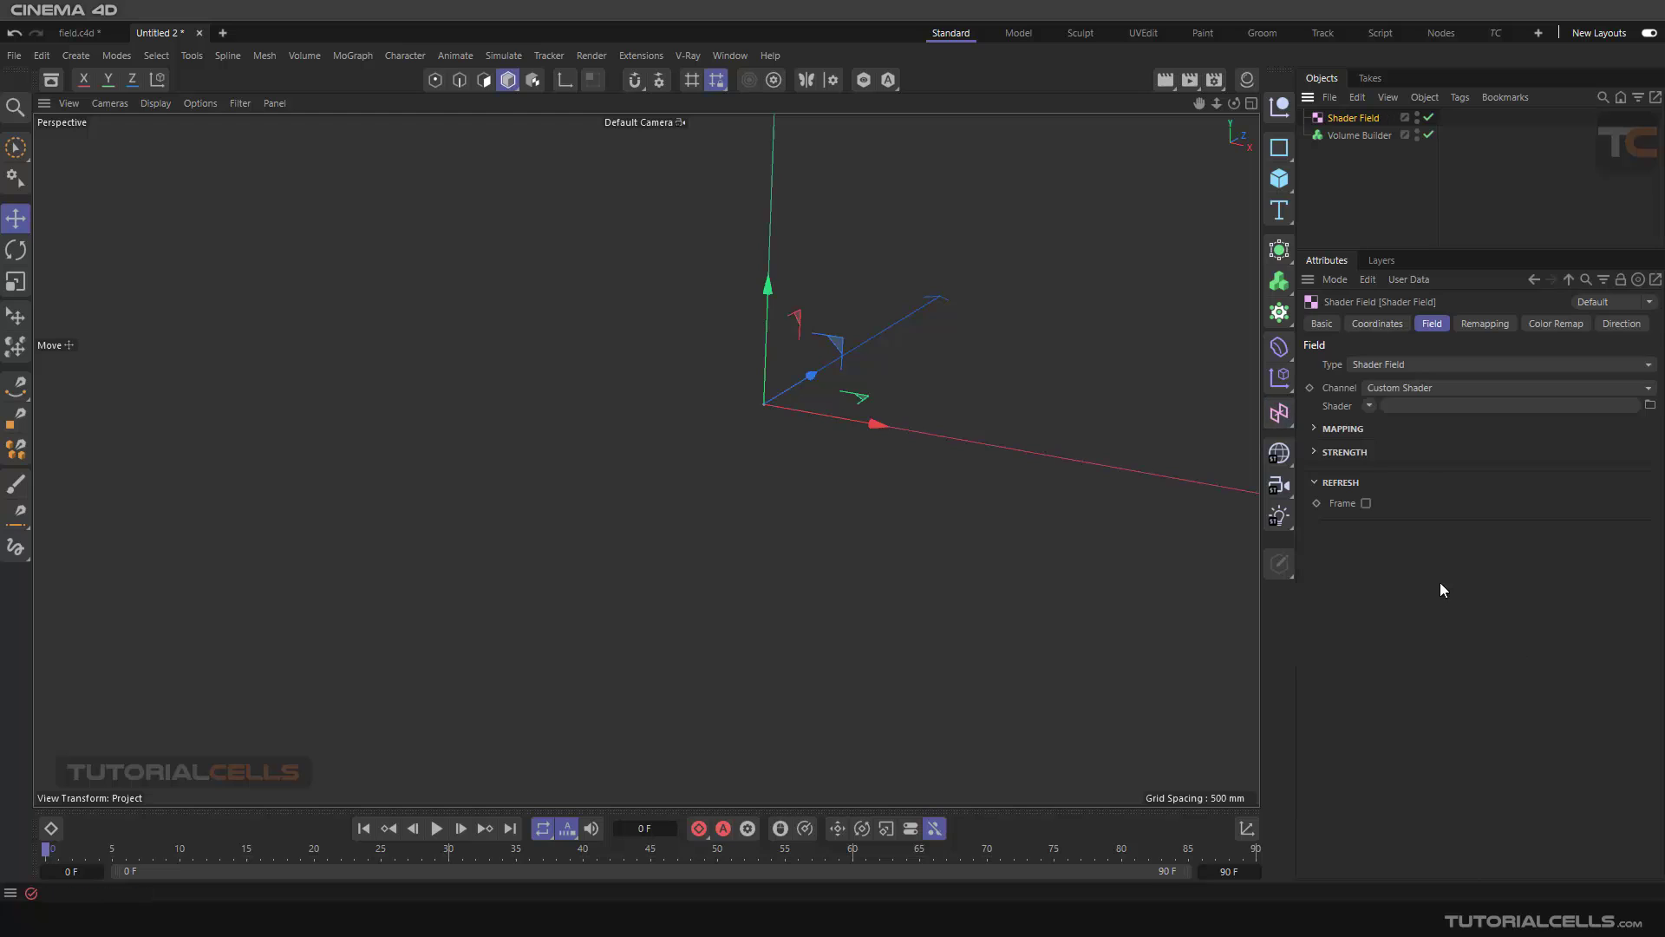
{"action": "left_click", "coordinate": [1369, 405]}
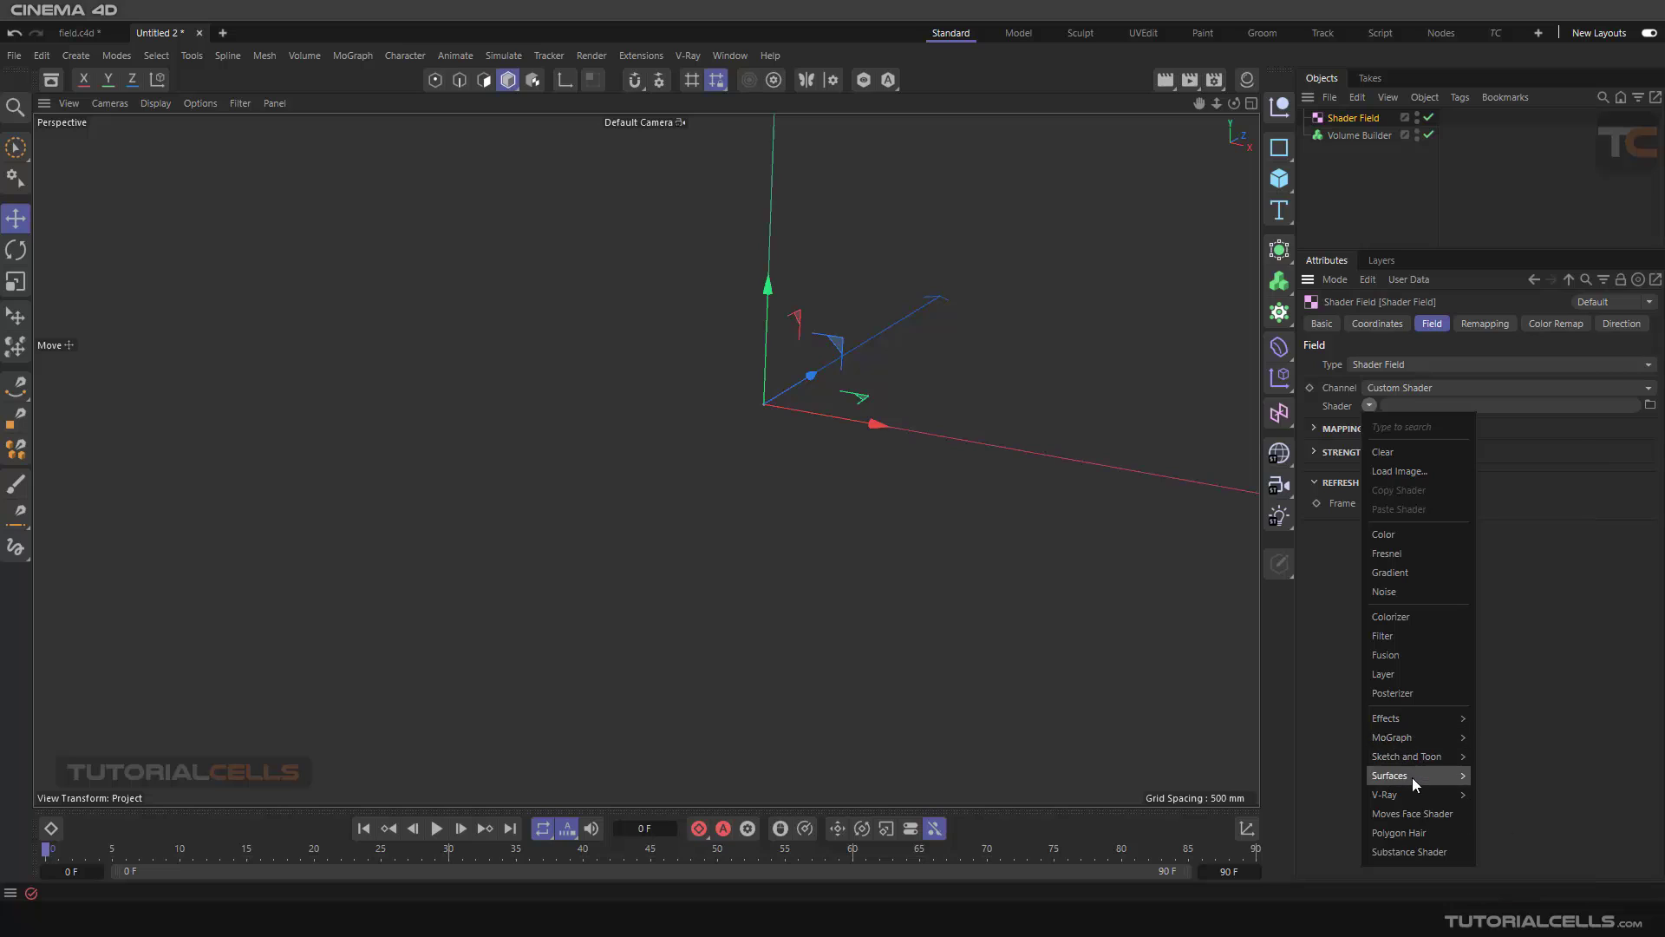
{"action": "left_click", "coordinate": [1414, 593]}
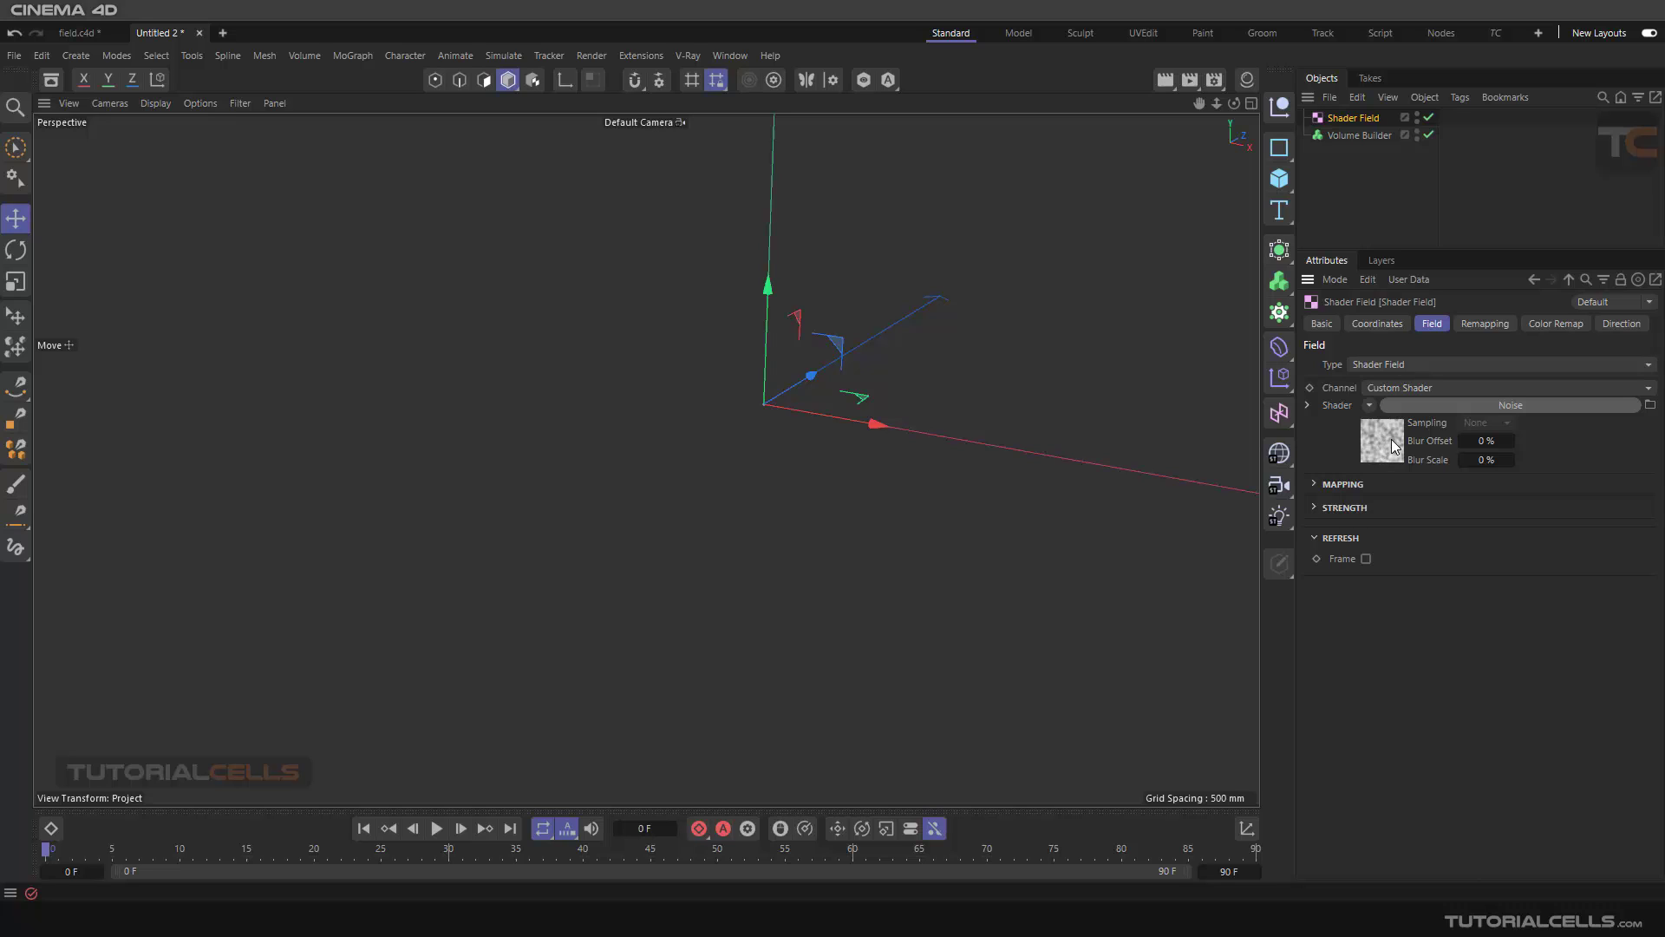
{"action": "left_click_drag", "start_coordinate": [1386, 442], "coordinate": [1351, 127]}
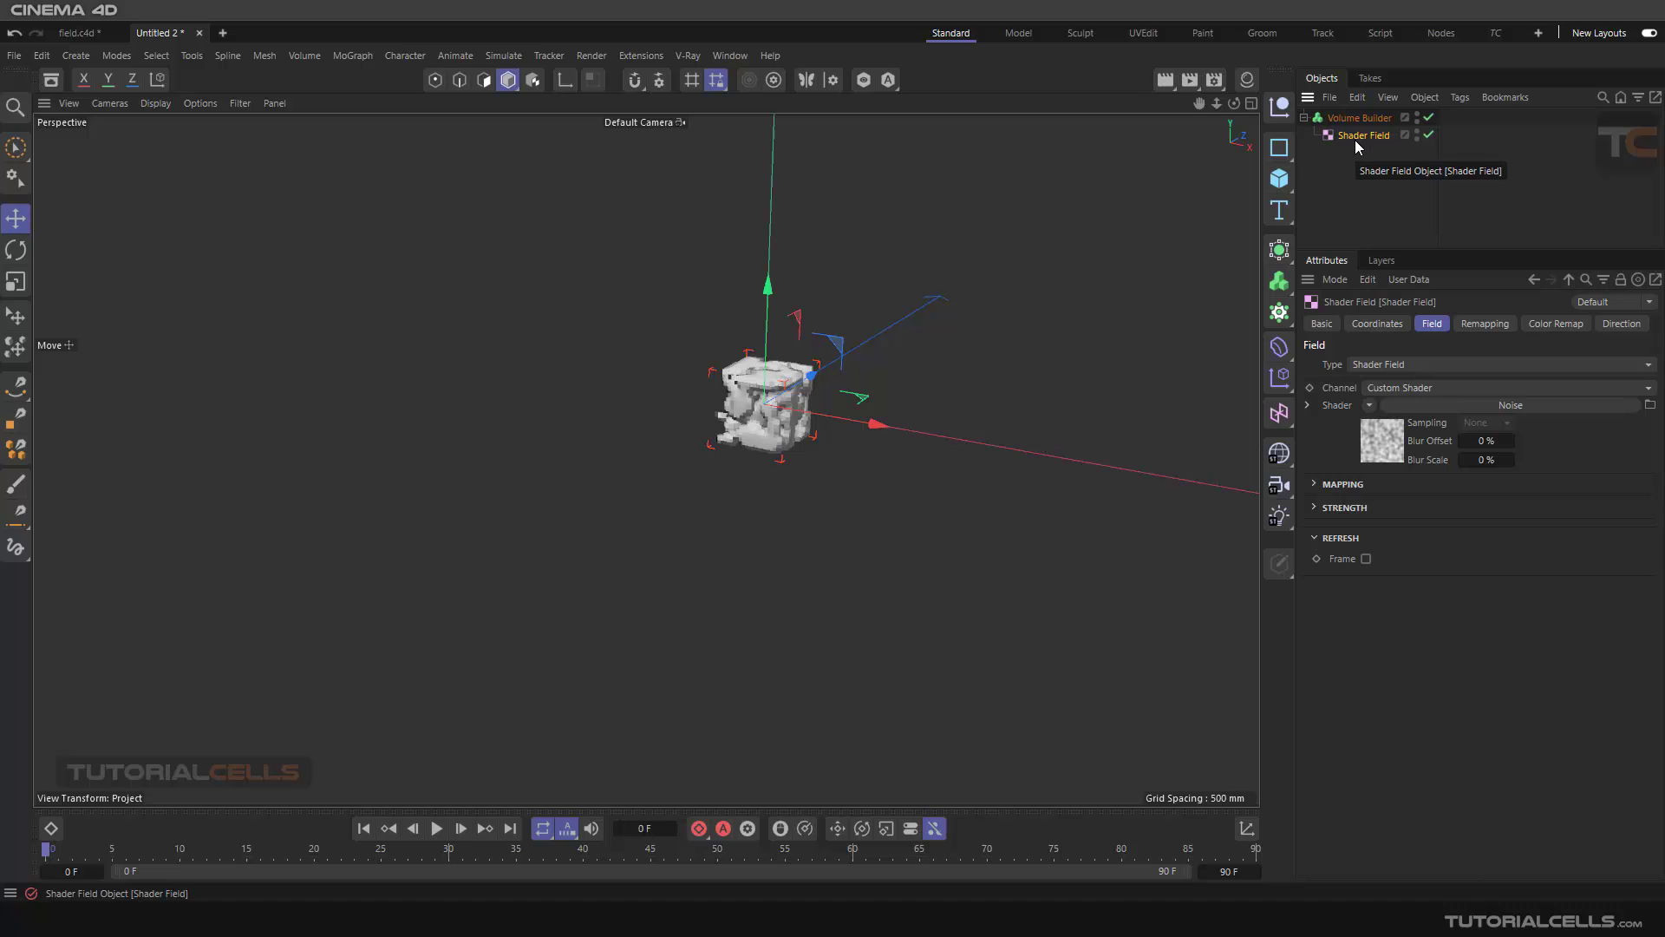
Step: Enlarge the Shader Field layer's creation box in the Volume Builder to 2000 mm in X, Y and Z
{"action": "left_click", "coordinate": [1359, 118]}
{"action": "left_click", "coordinate": [1388, 437]}
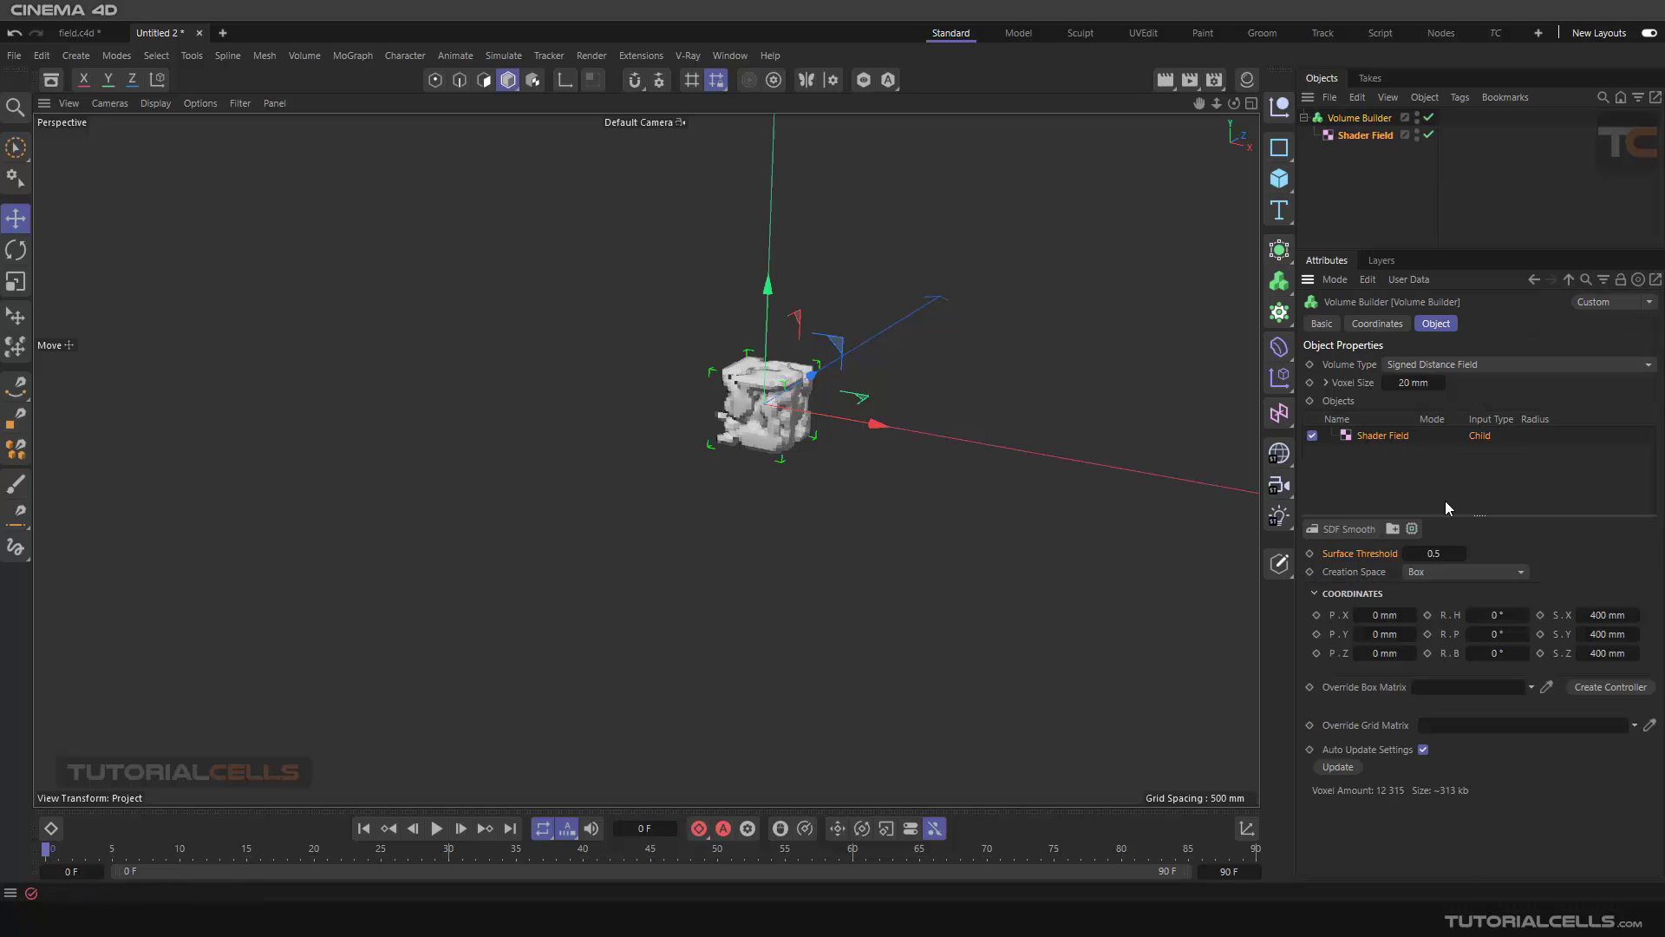
{"action": "left_click", "coordinate": [1603, 615]}
{"action": "type", "text": "2000"}
{"action": "left_click", "coordinate": [1600, 634]}
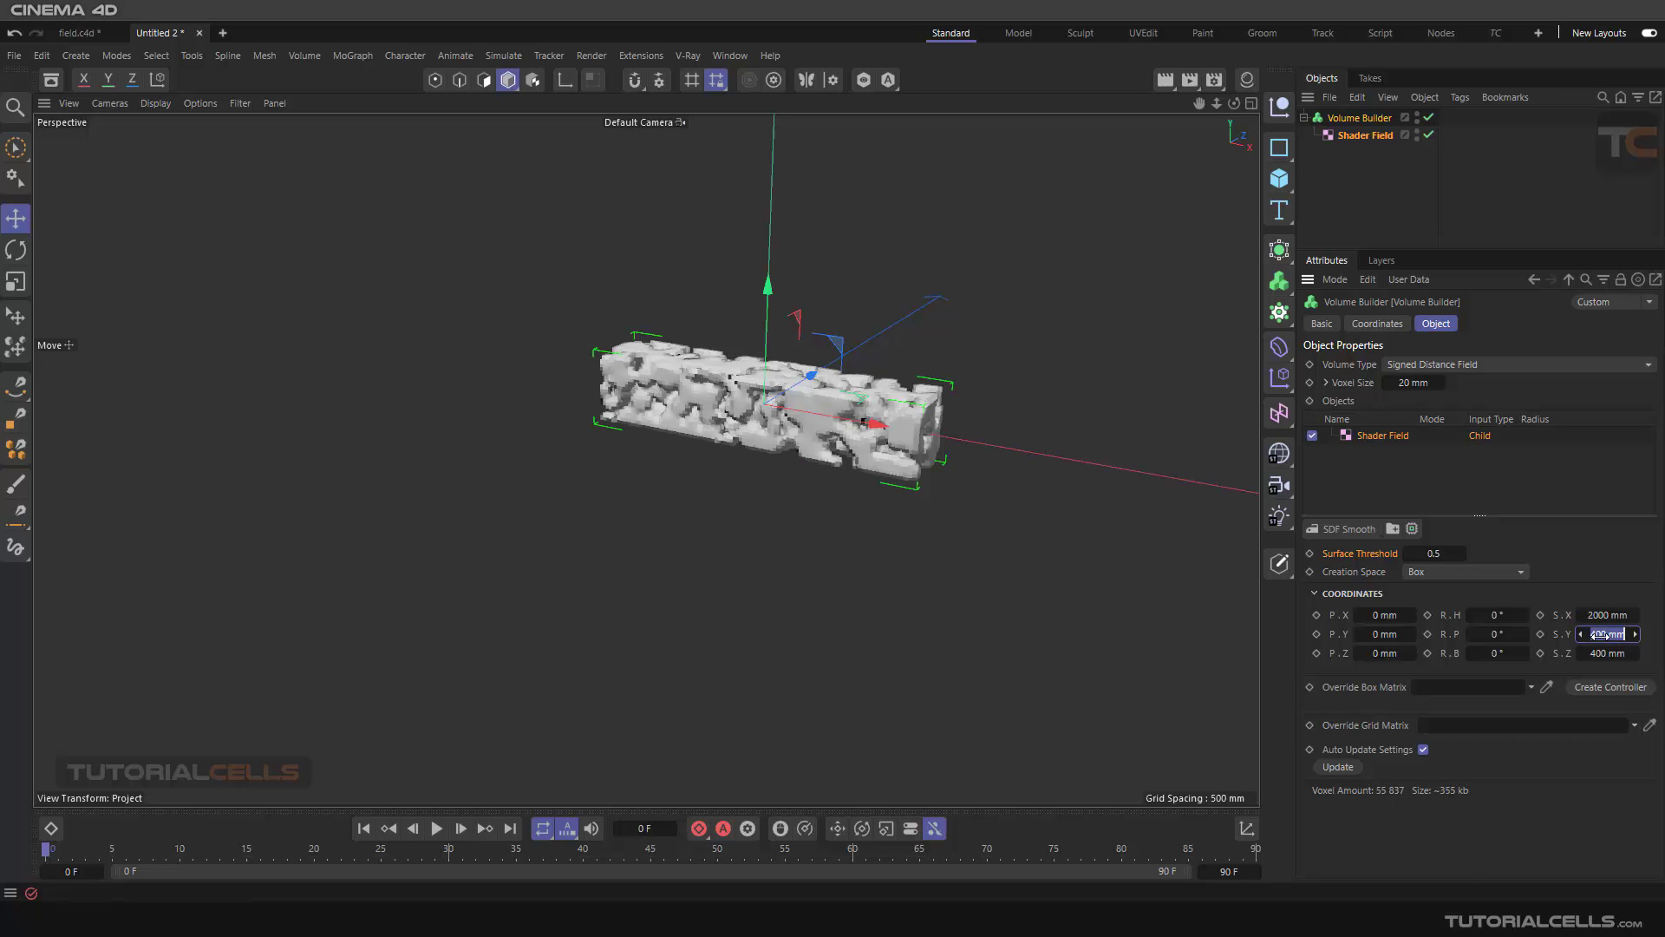
{"action": "type", "text": "2000"}
{"action": "left_click", "coordinate": [1600, 653]}
{"action": "type", "text": "2000"}
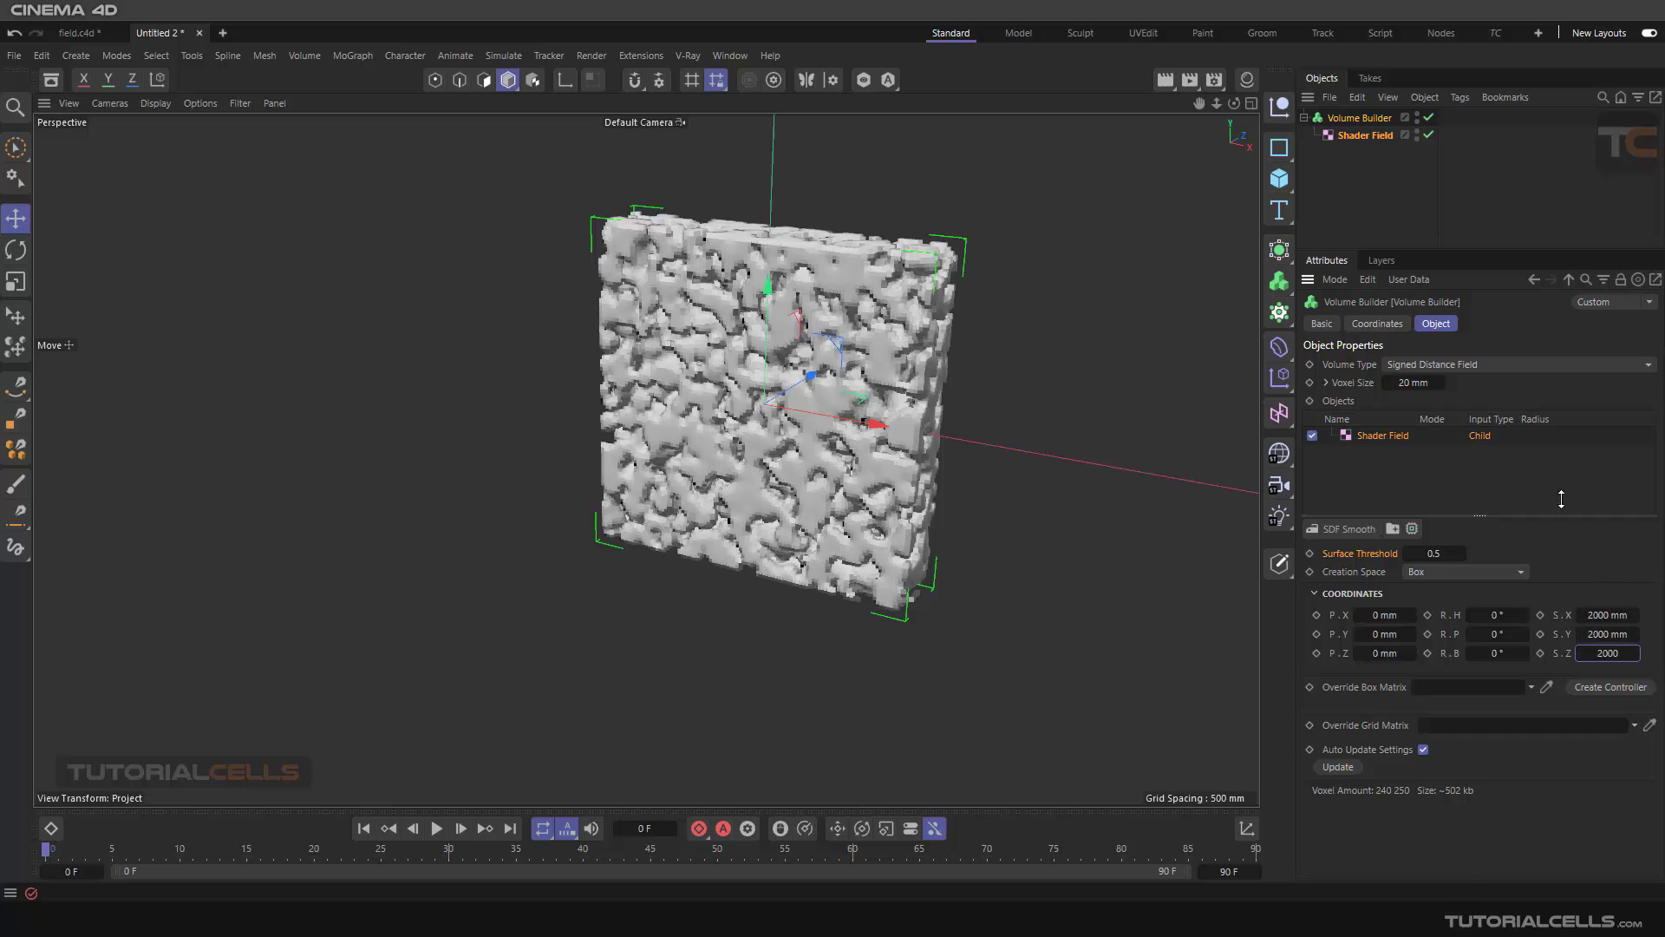
{"action": "left_click", "coordinate": [1476, 501]}
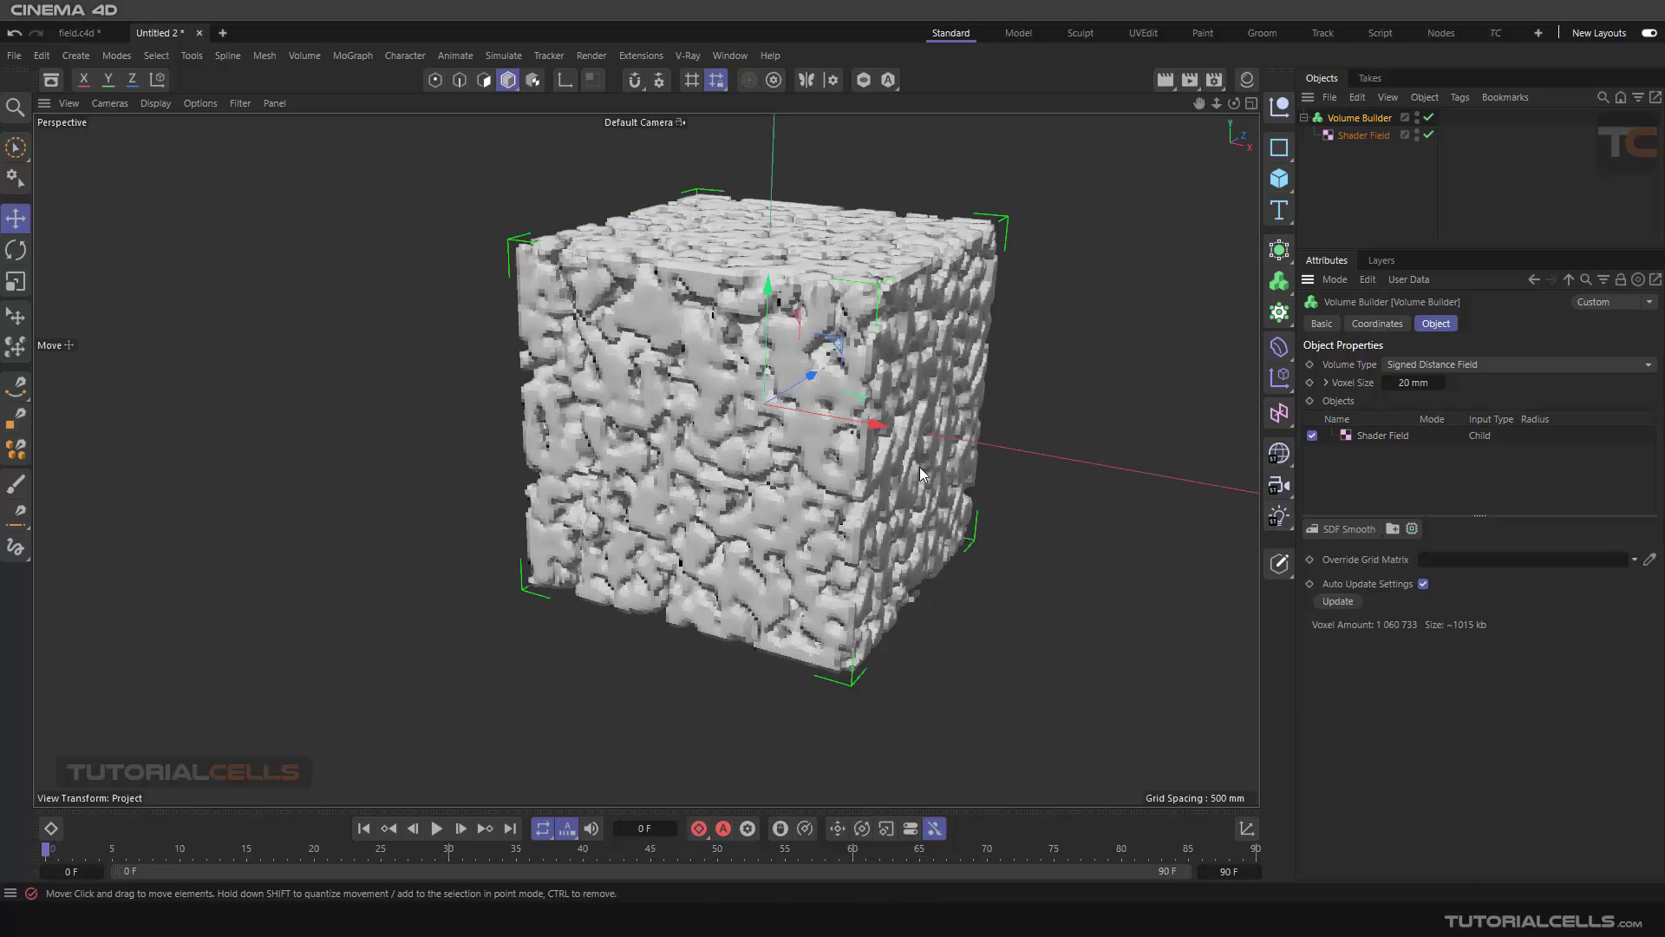
Step: Raise the Low Clip of the Shader Field's Noise shader to 44 %
{"action": "left_click", "coordinate": [1341, 137]}
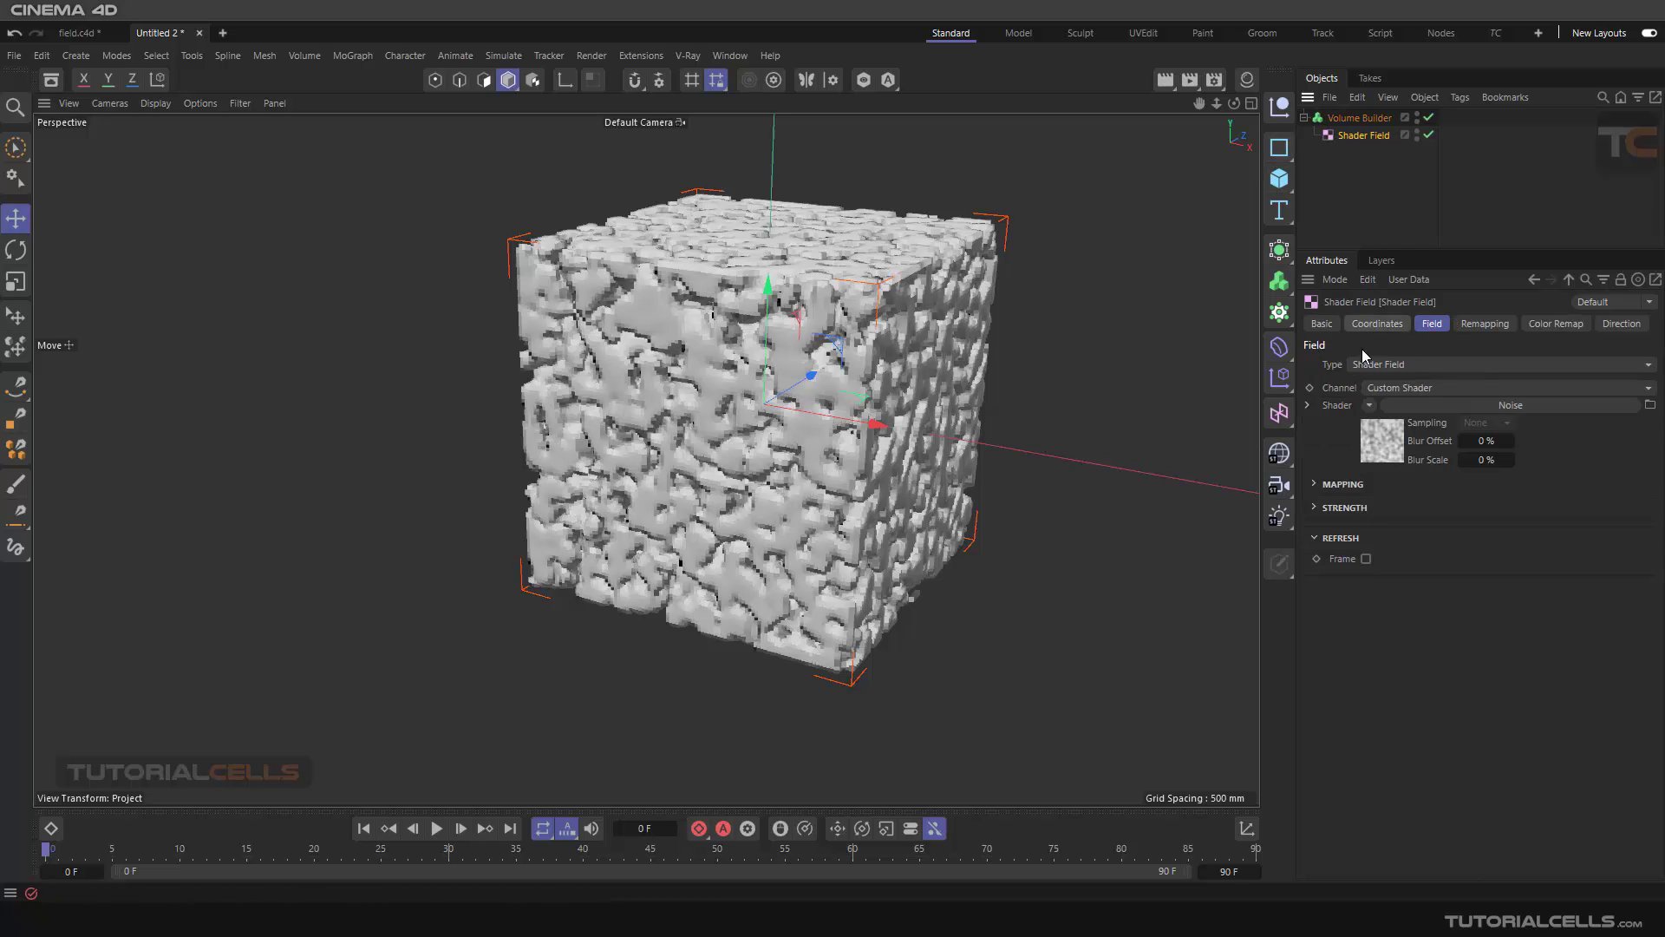
{"action": "left_click", "coordinate": [1382, 442]}
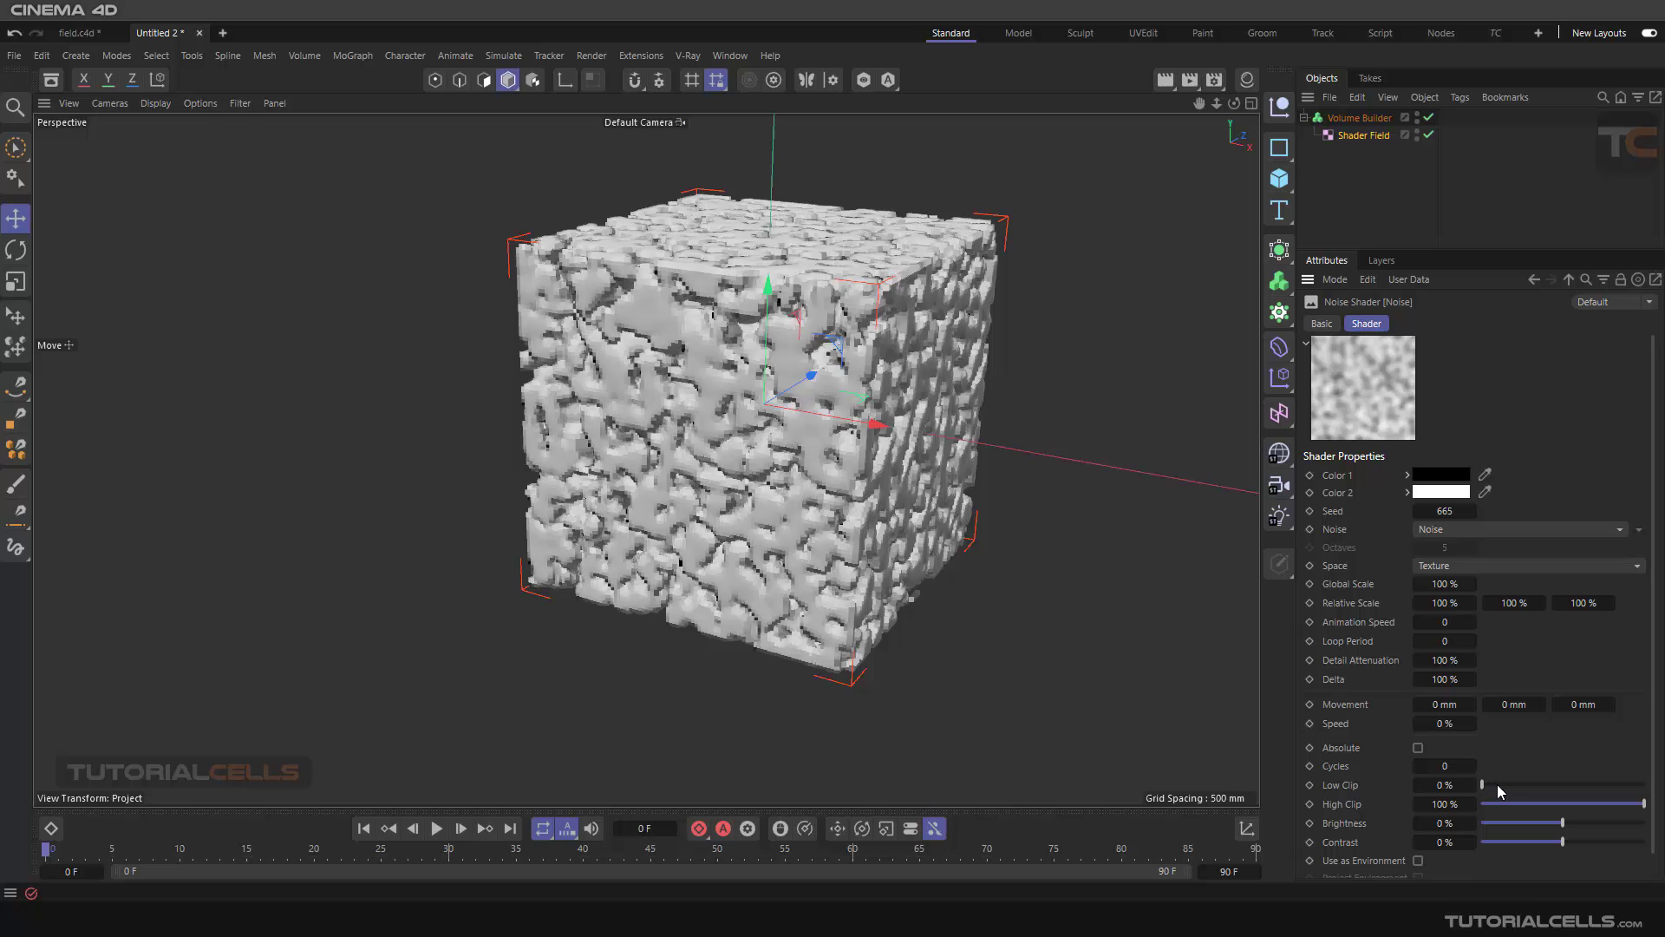
{"action": "left_click_drag", "start_coordinate": [1483, 784], "coordinate": [1500, 784]}
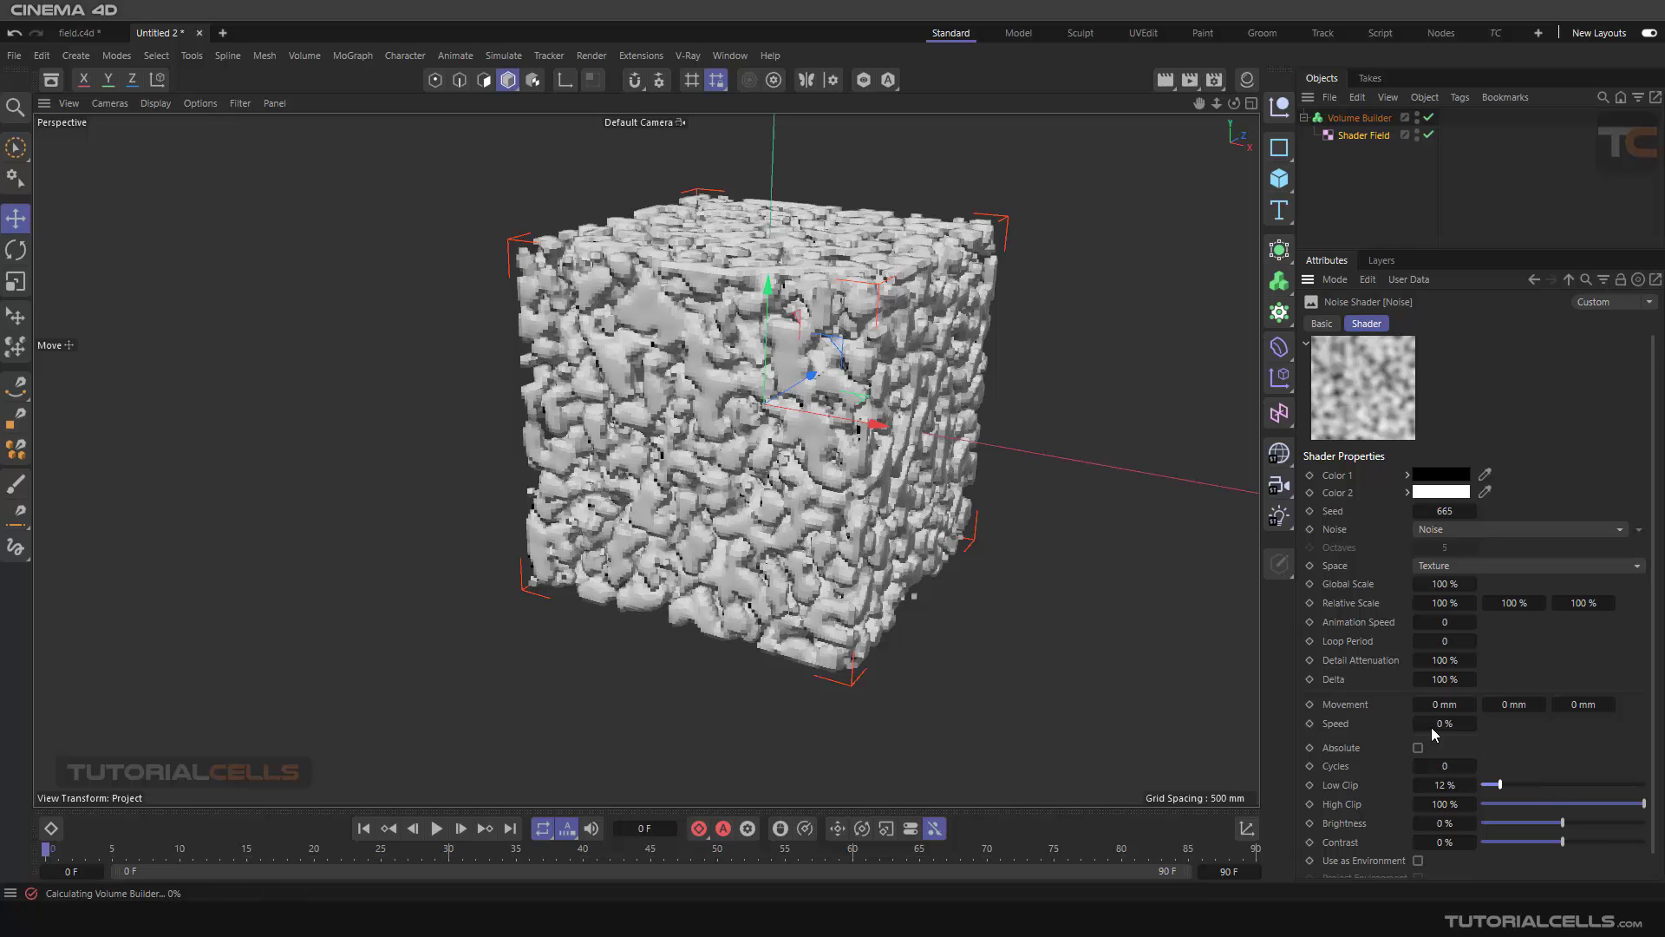
{"action": "left_click_drag", "start_coordinate": [1500, 784], "coordinate": [1552, 784]}
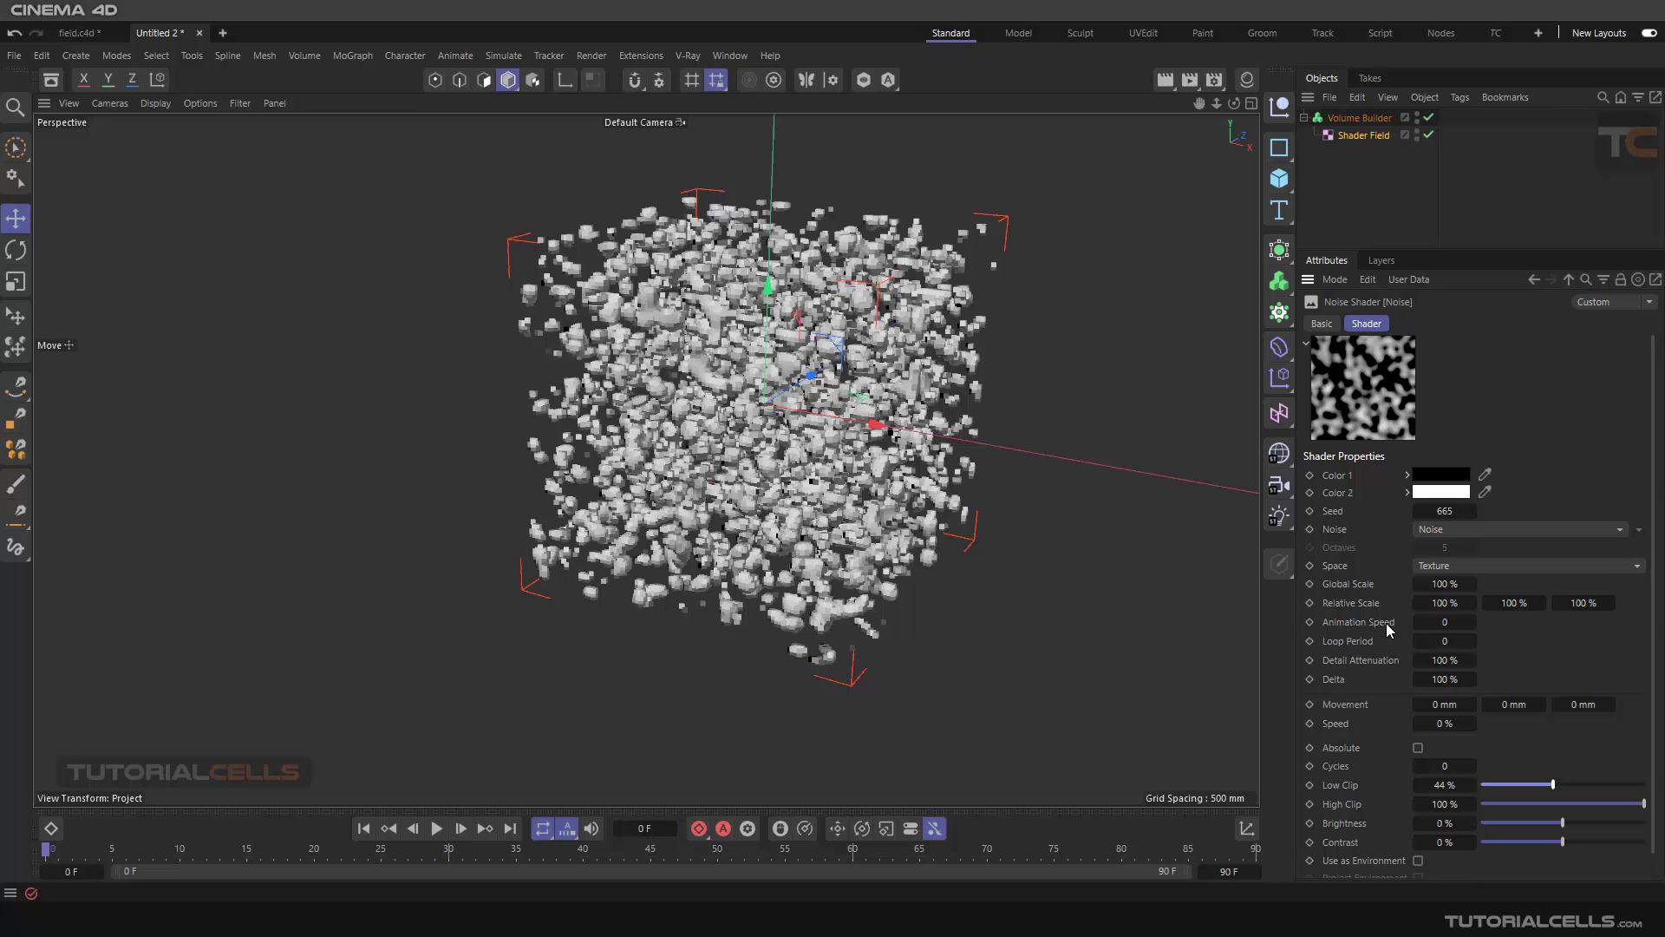
Step: Set the volume type of the Volume Builder containing the Shader Field to Fog
{"action": "left_click", "coordinate": [1358, 119]}
{"action": "left_click", "coordinate": [1431, 364]}
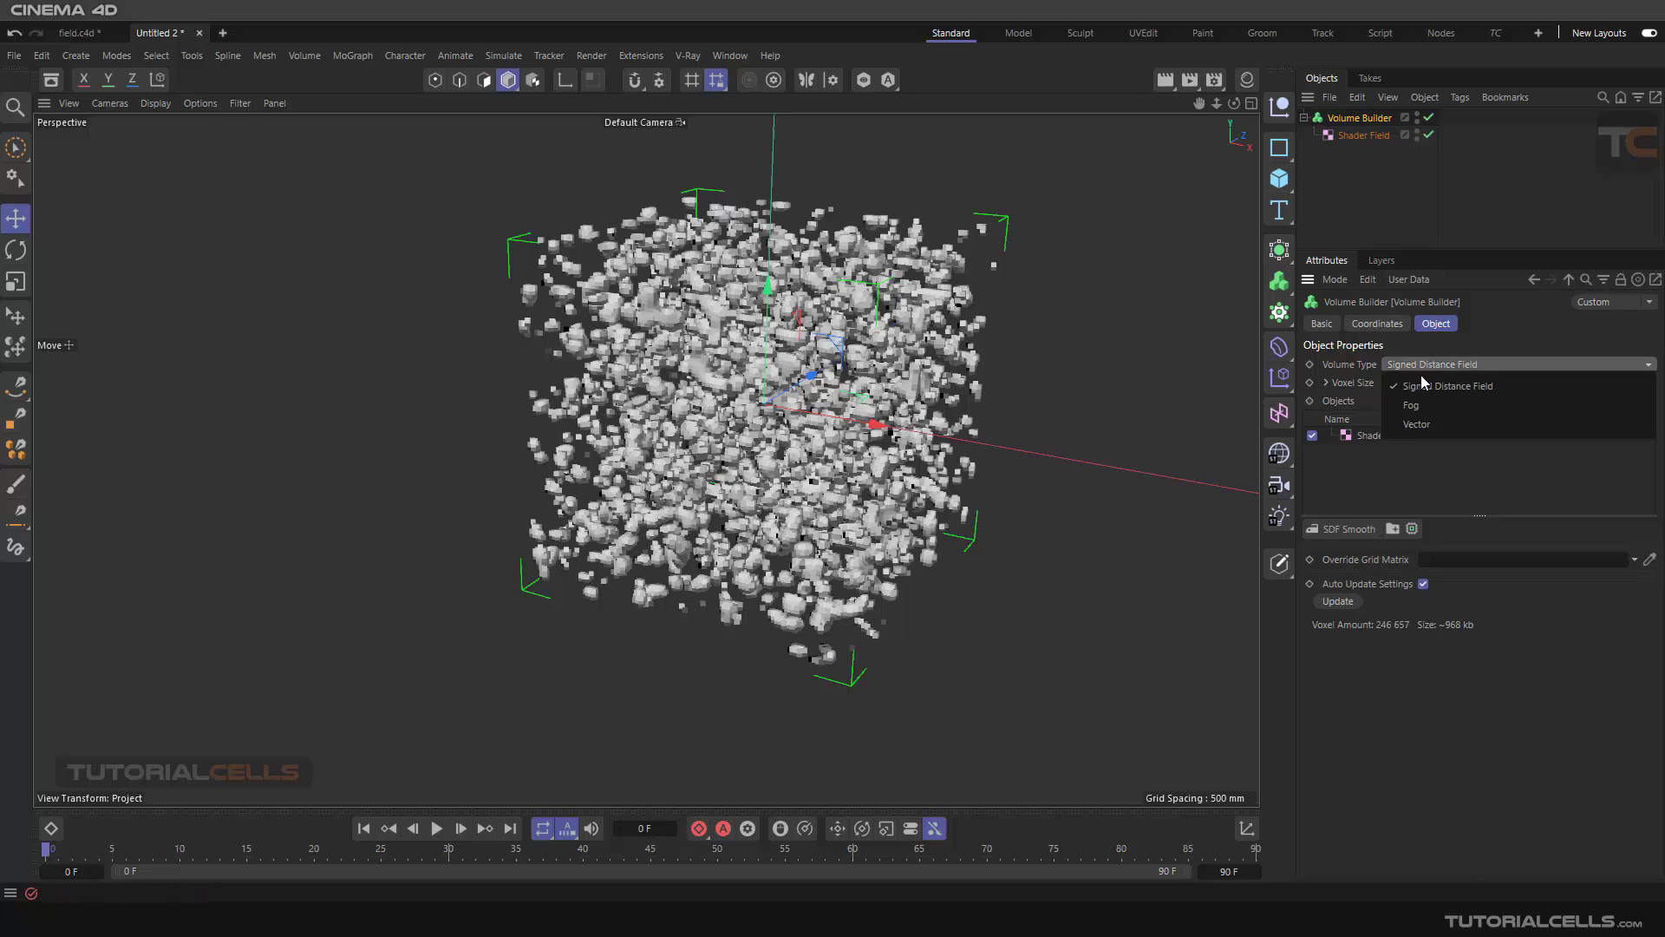
{"action": "left_click", "coordinate": [1414, 405]}
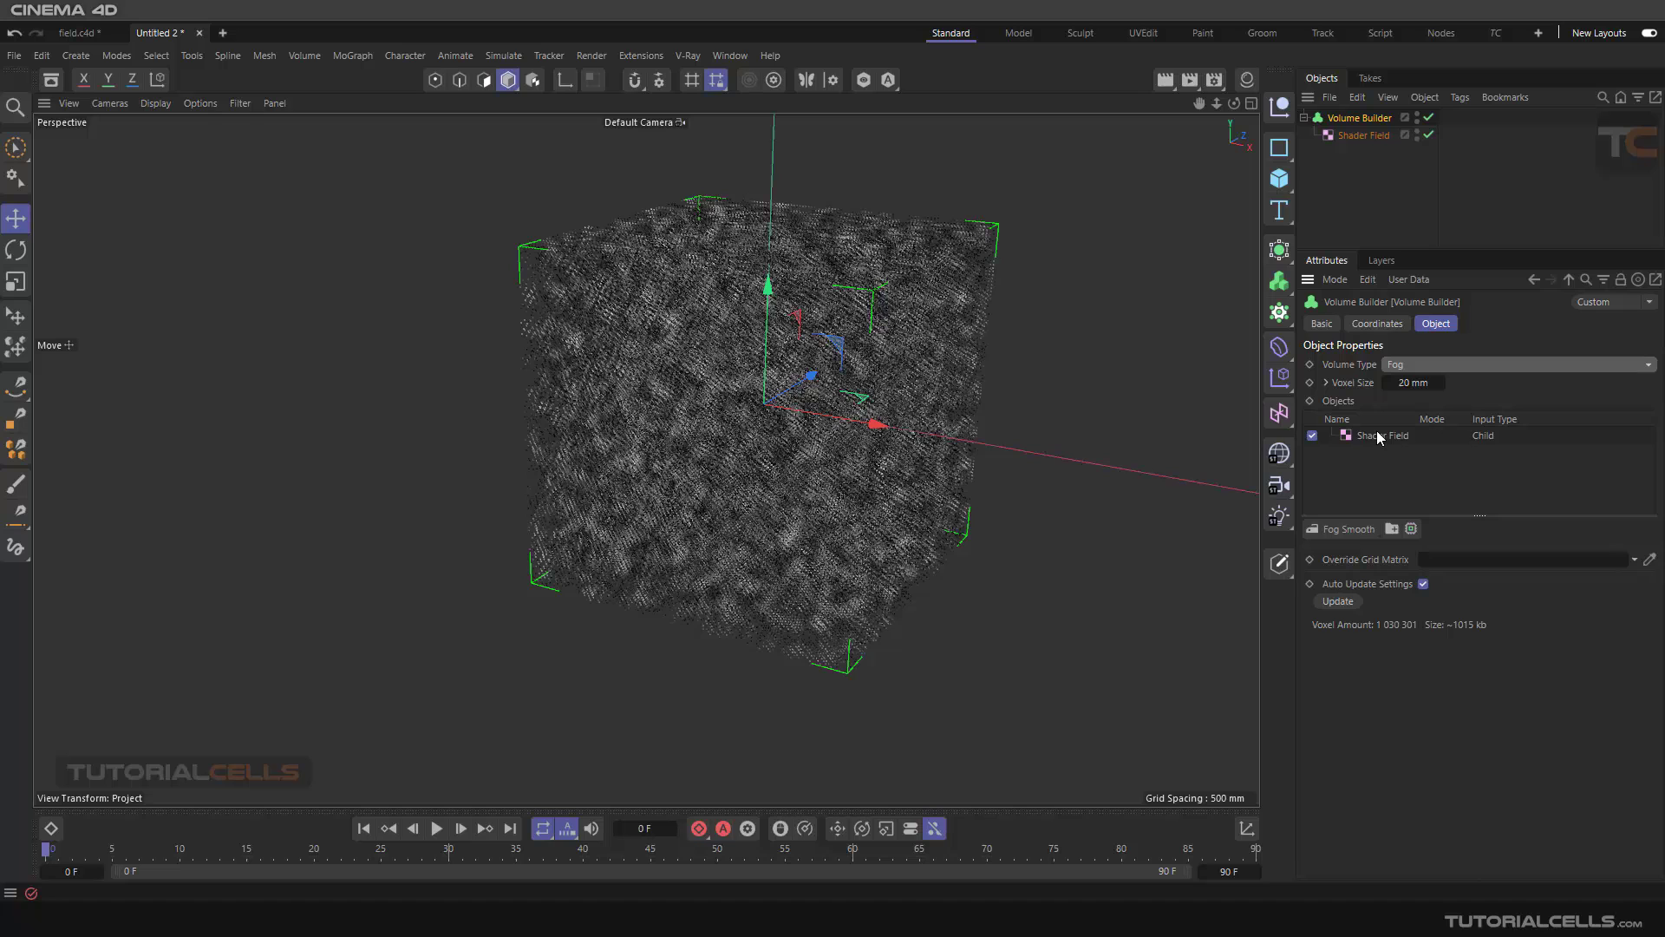
Step: Reduce the Noise shader's Low Clip to 19 % and set its Animation Speed to 5
{"action": "left_click", "coordinate": [1358, 135]}
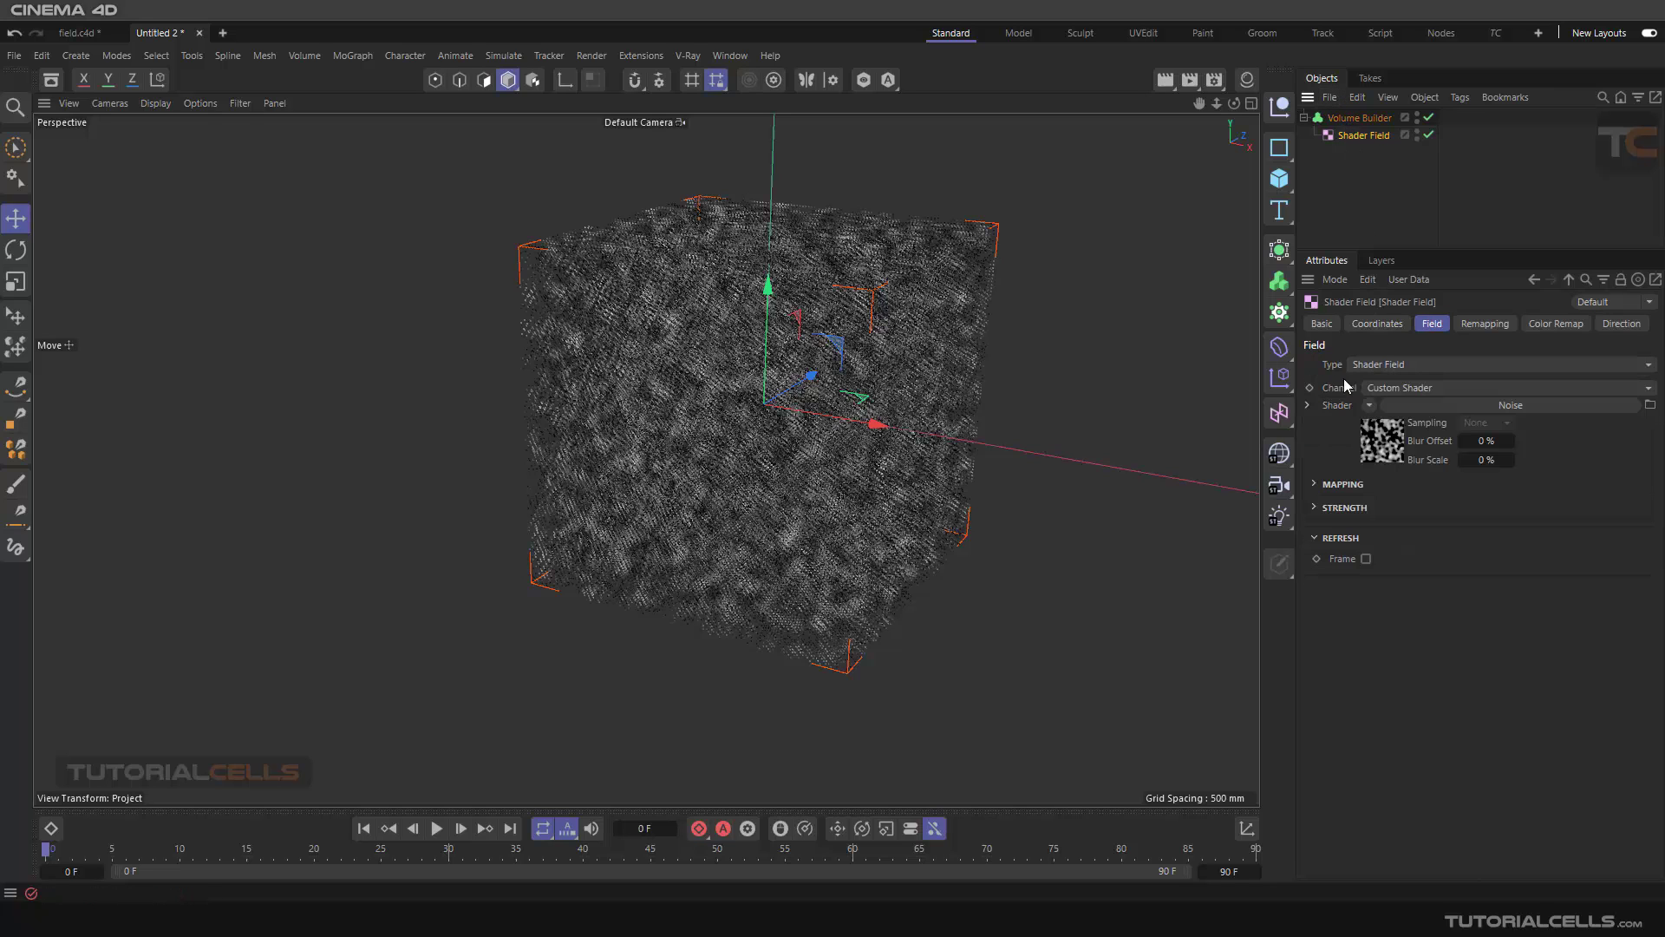
{"action": "left_click", "coordinate": [1378, 451]}
{"action": "left_click_drag", "start_coordinate": [1527, 788], "coordinate": [1513, 783]}
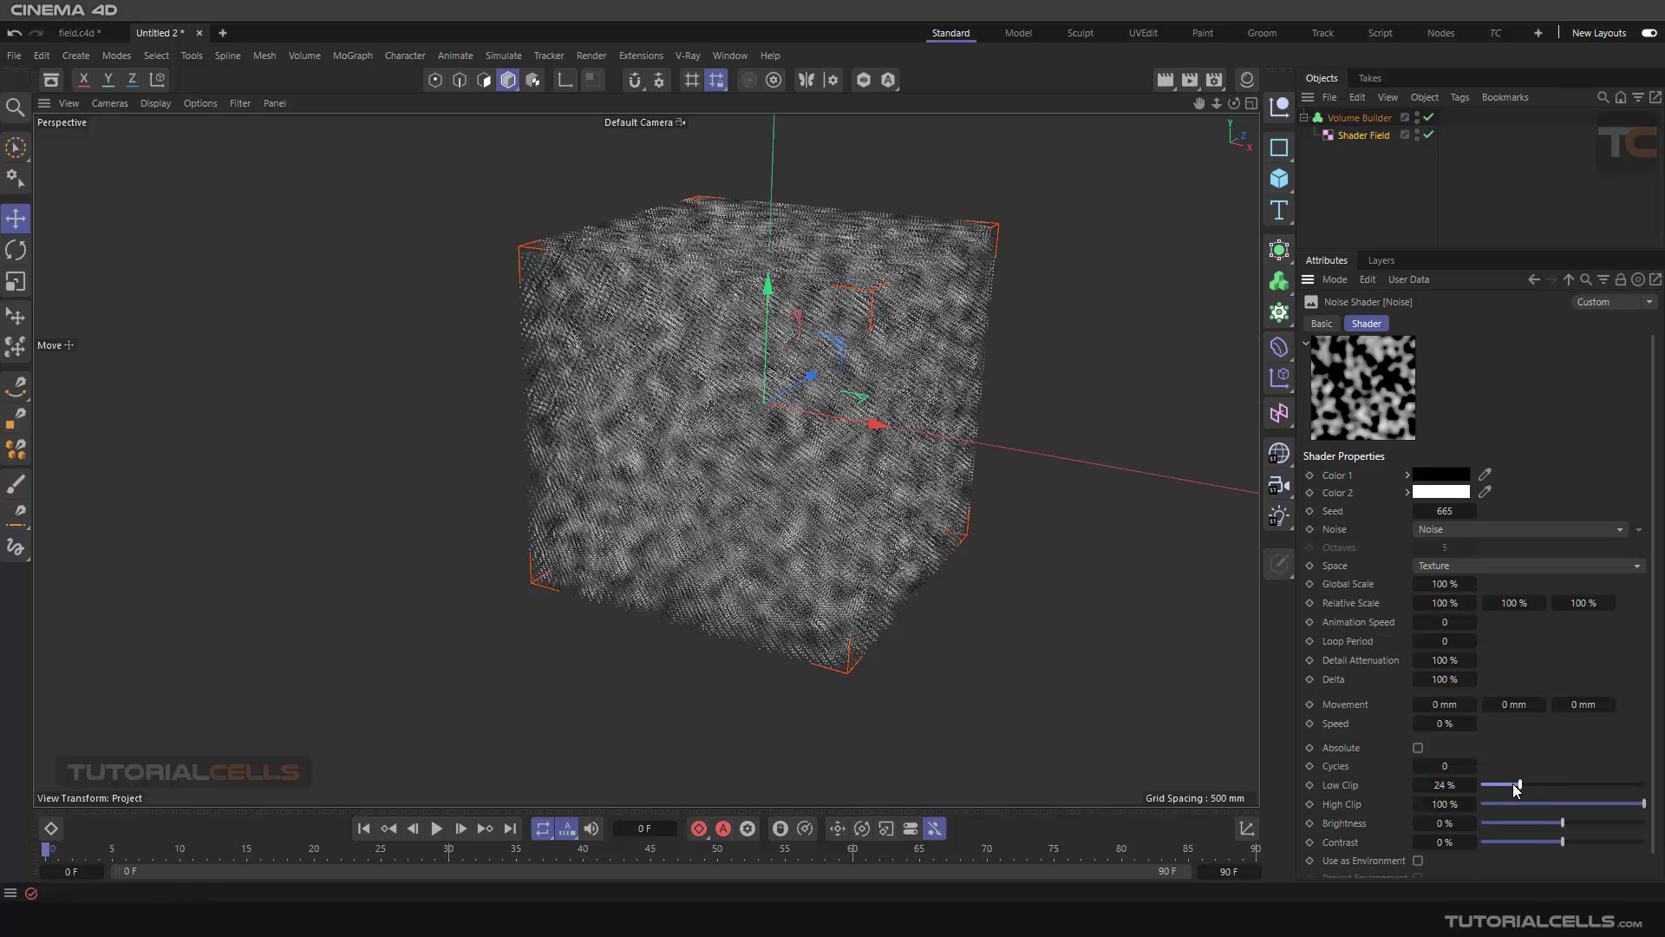
{"action": "left_click", "coordinate": [1445, 623]}
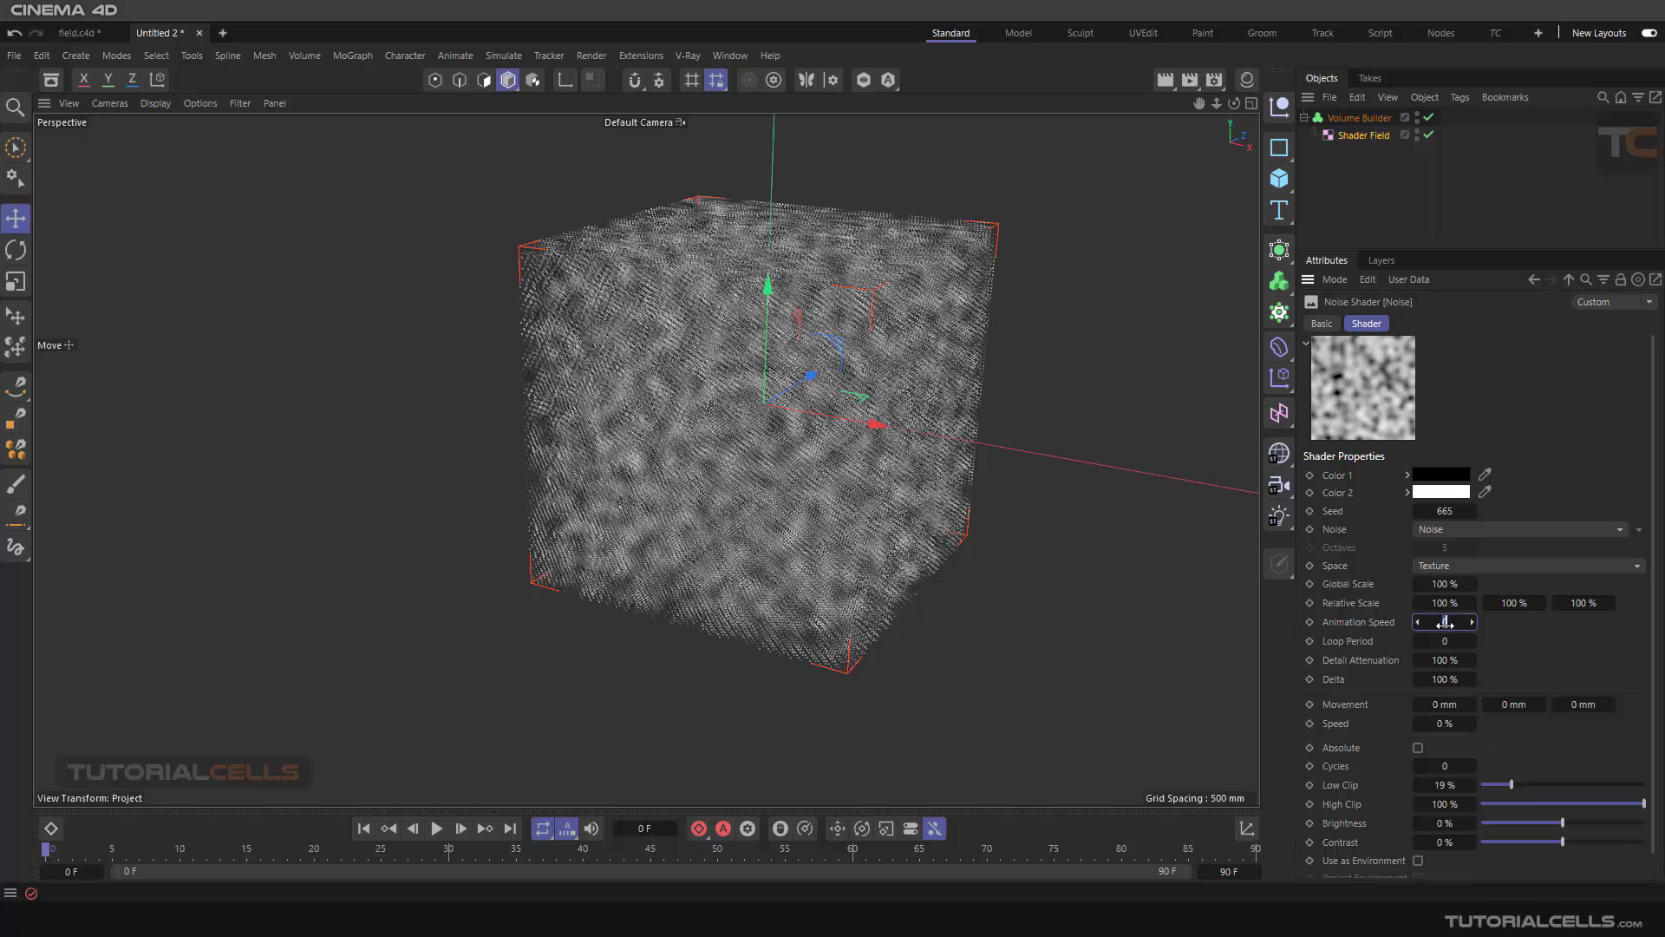
{"action": "type", "text": "5"}
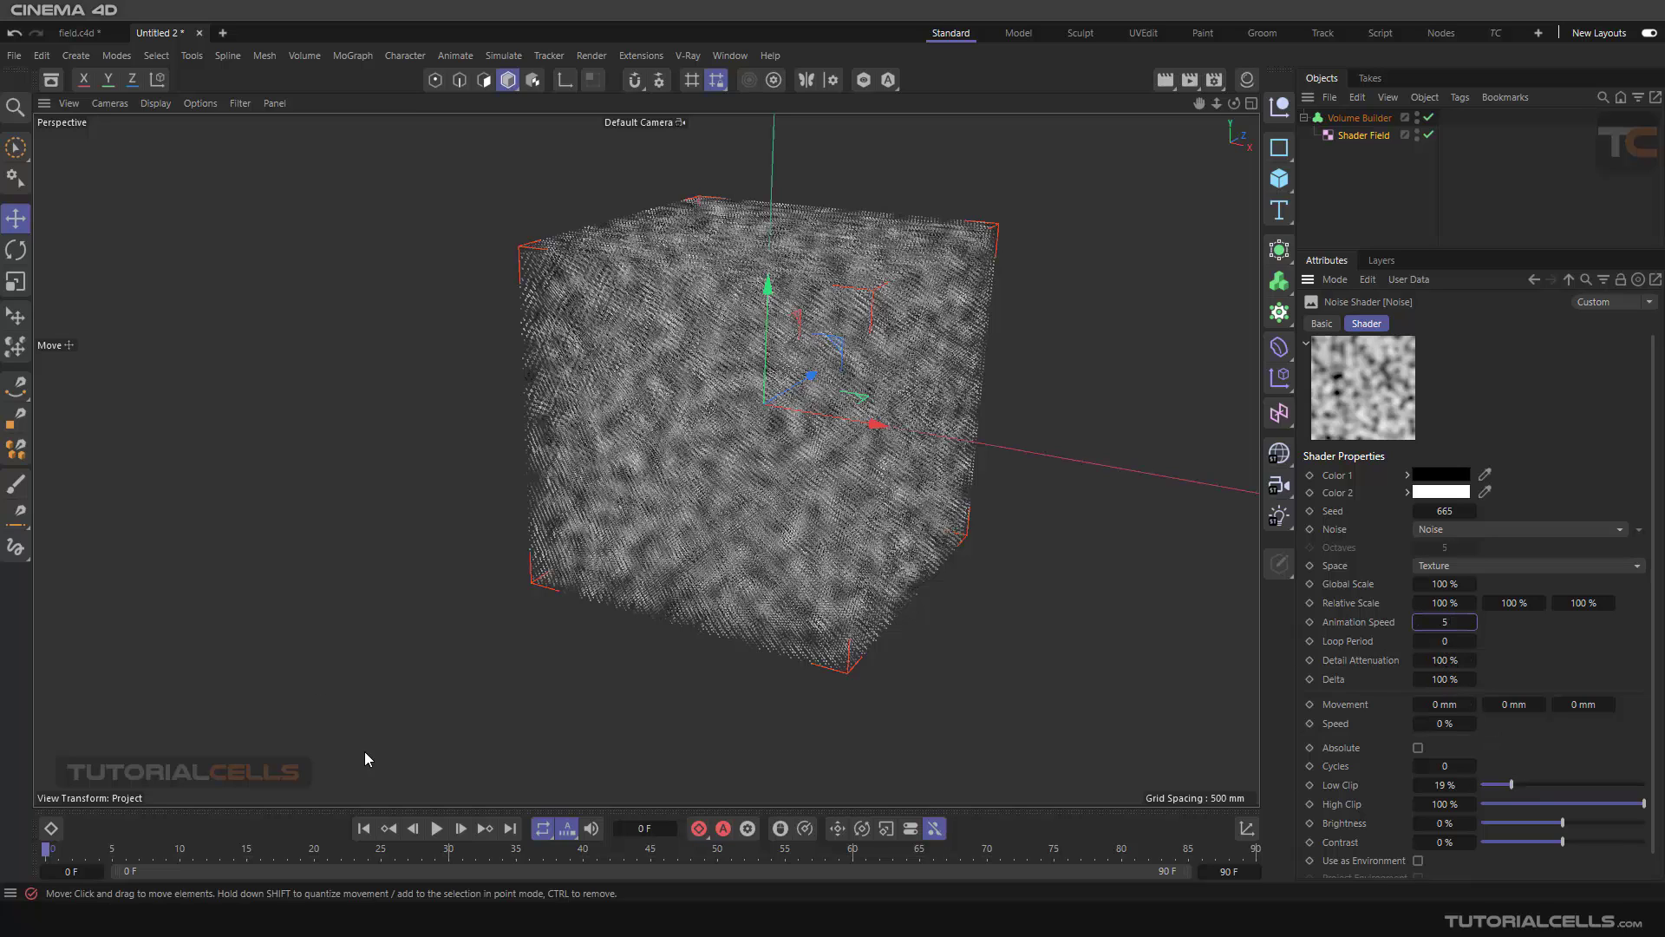
Step: Play the timeline to preview the animated noise in the fog volume, and return to the start
{"action": "left_click", "coordinate": [436, 828]}
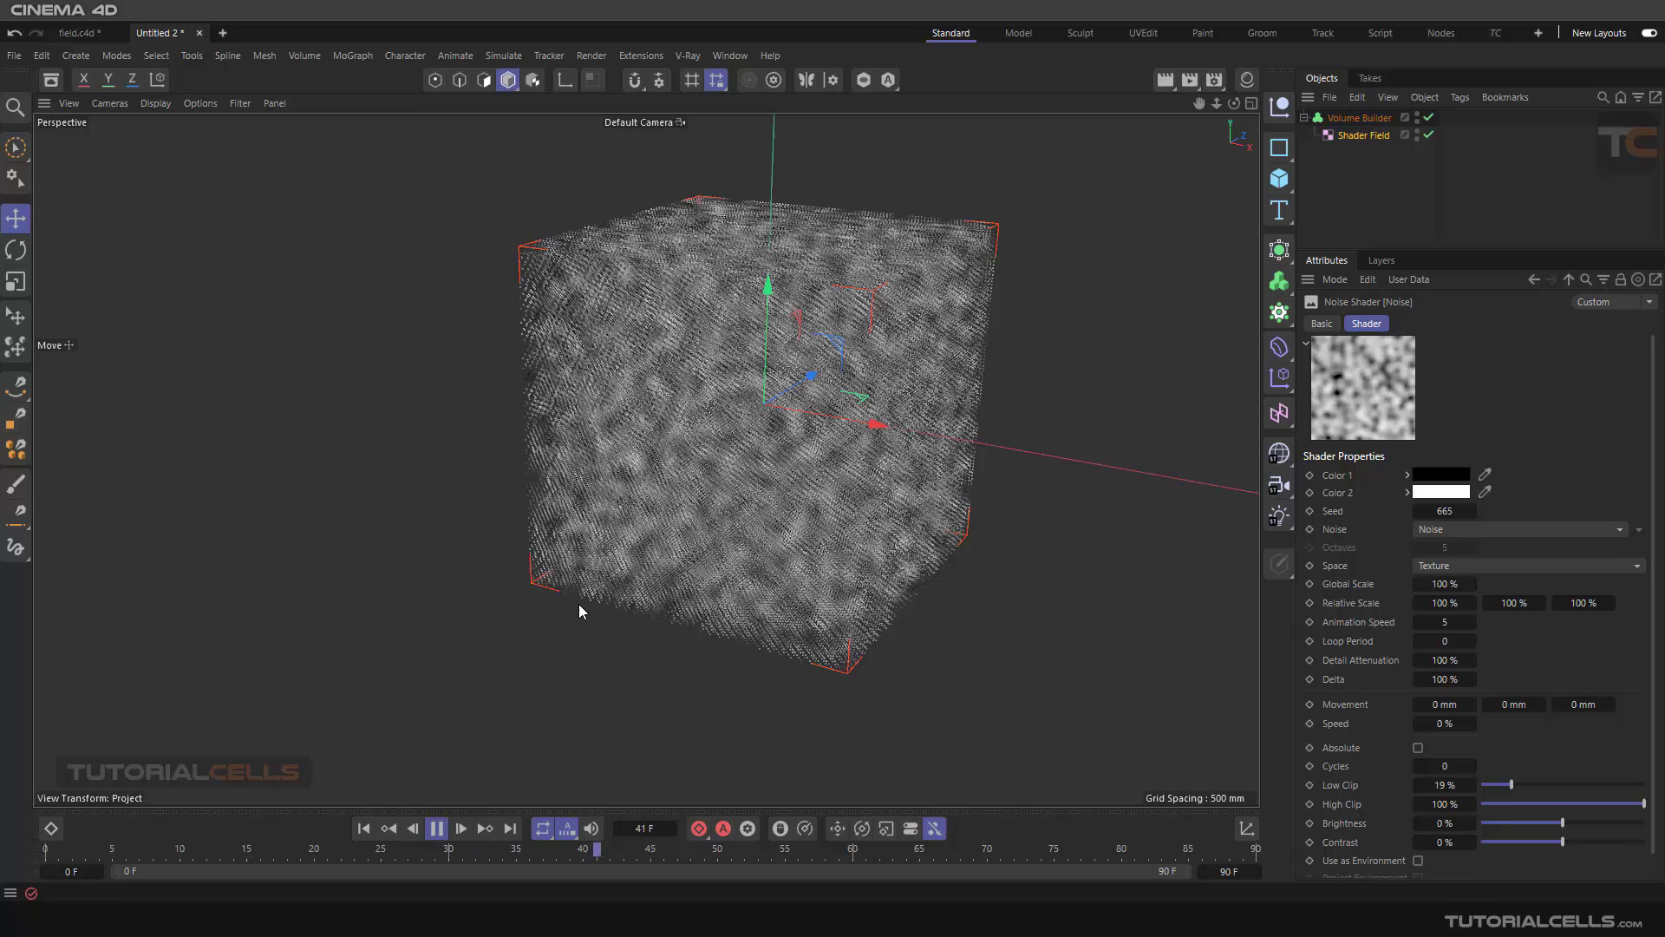
{"action": "left_click", "coordinate": [438, 830]}
{"action": "key", "text": "shift+f"}
Step: Delete the Shader Field and add a Group Field to the scene
{"action": "left_click", "coordinate": [1350, 137]}
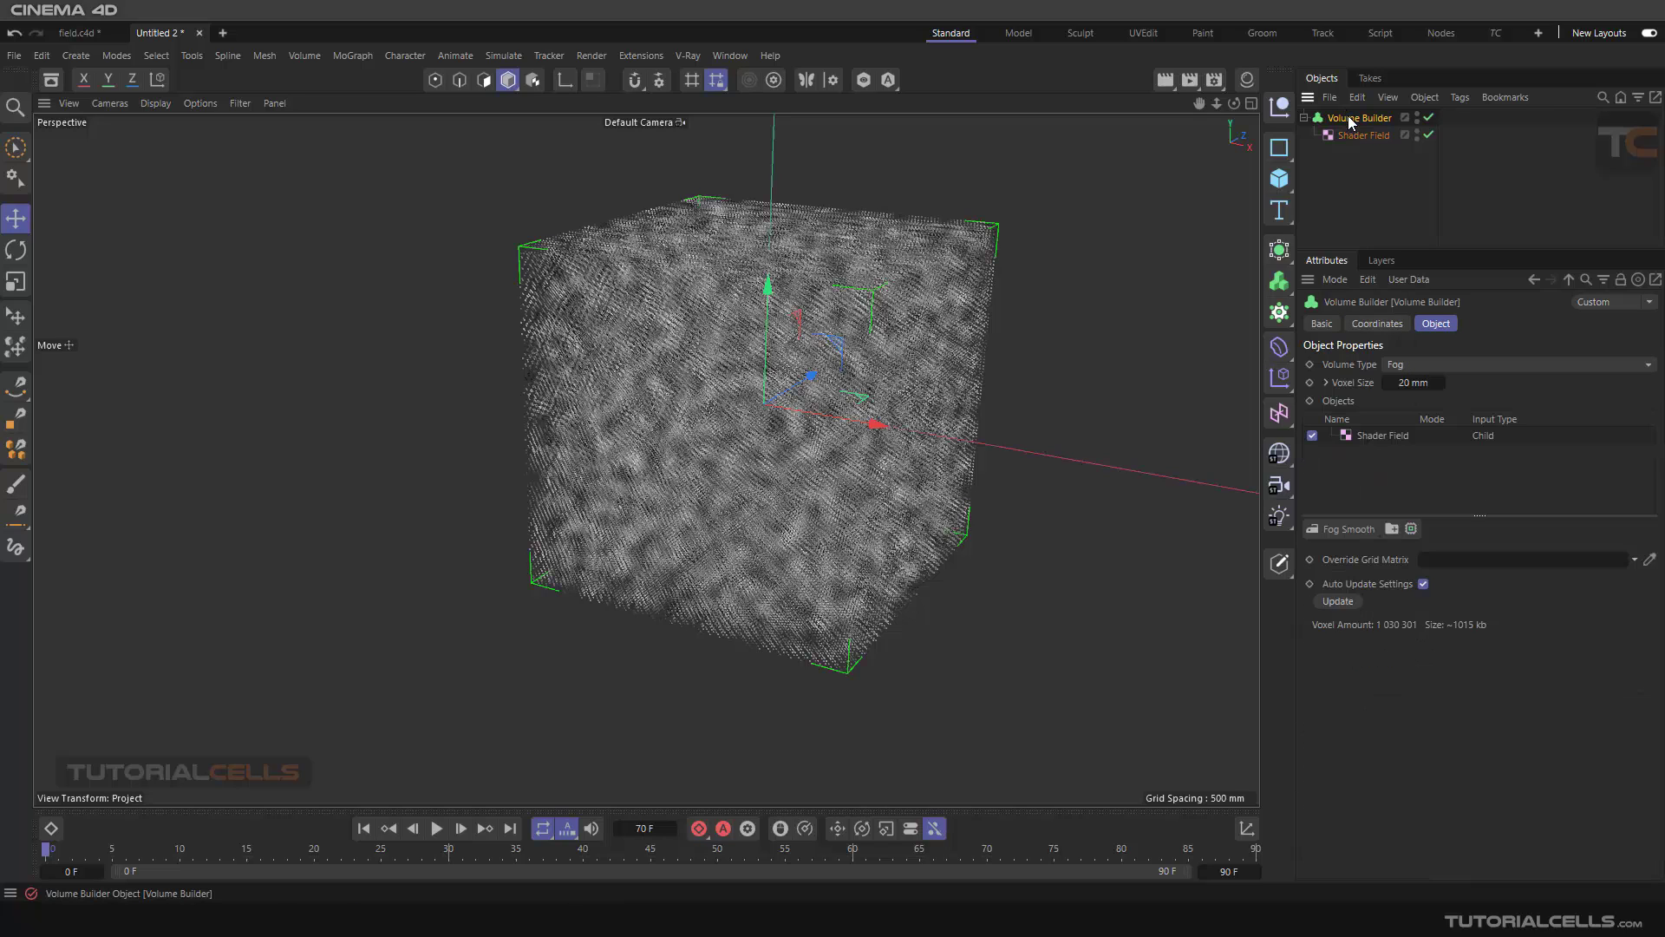
{"action": "key", "text": "Delete"}
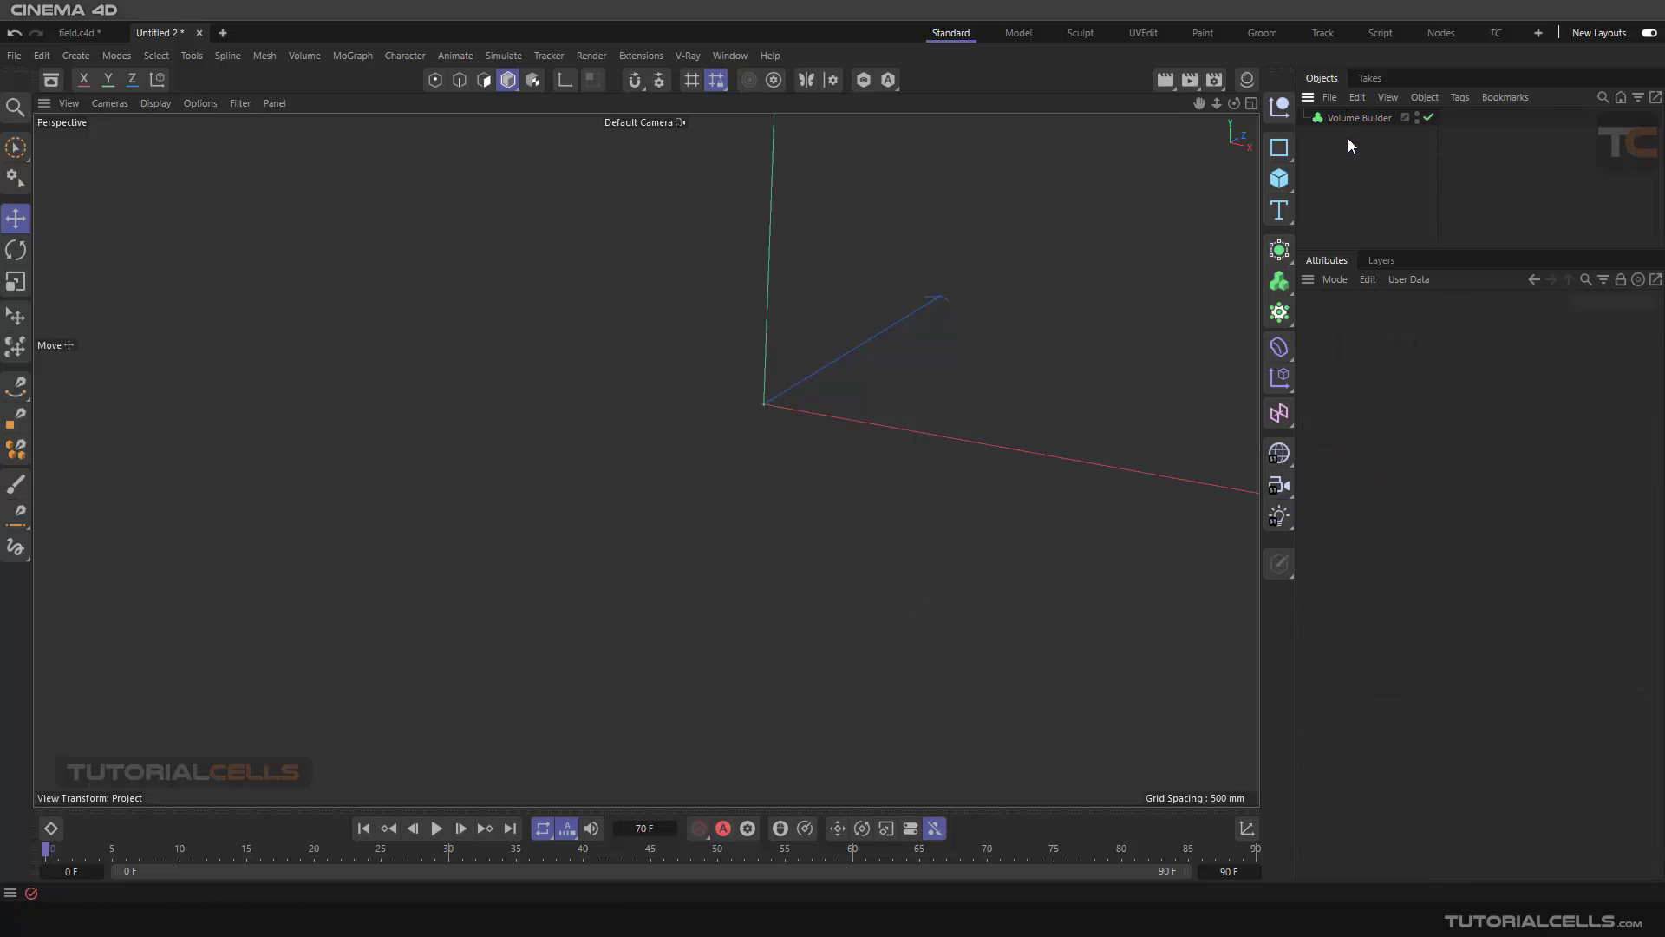
{"action": "left_click", "coordinate": [1281, 420]}
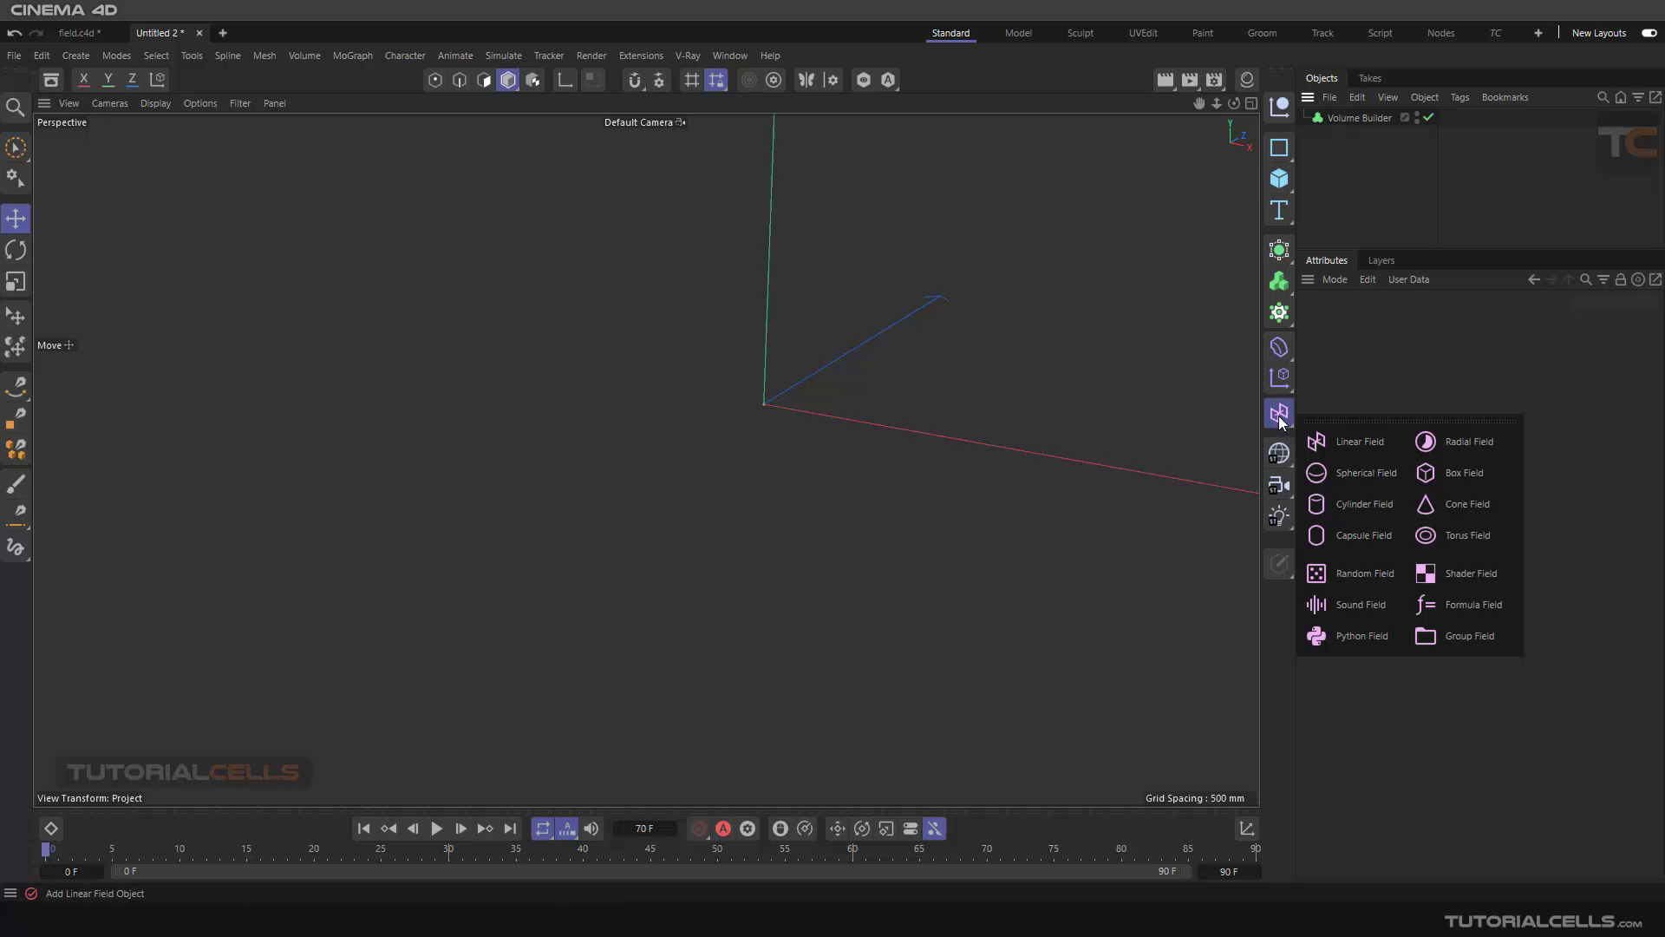
{"action": "left_click", "coordinate": [1441, 637]}
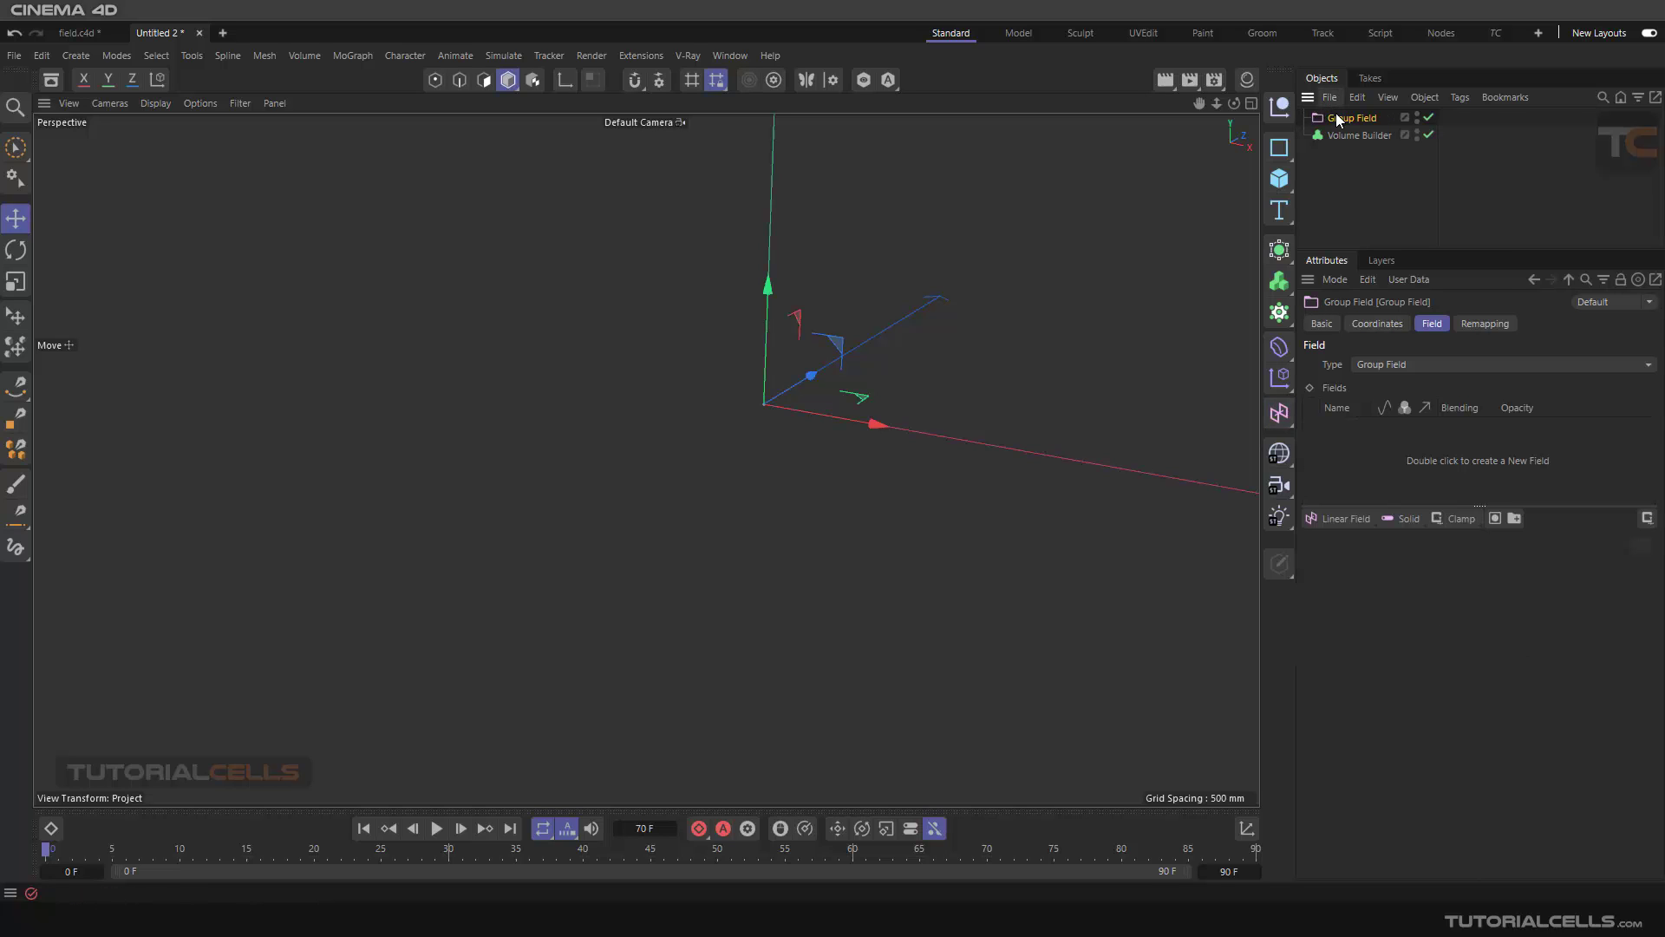
Step: Add a Linear Field and a Random Field as layers in the Group Field
{"action": "left_click", "coordinate": [1341, 520]}
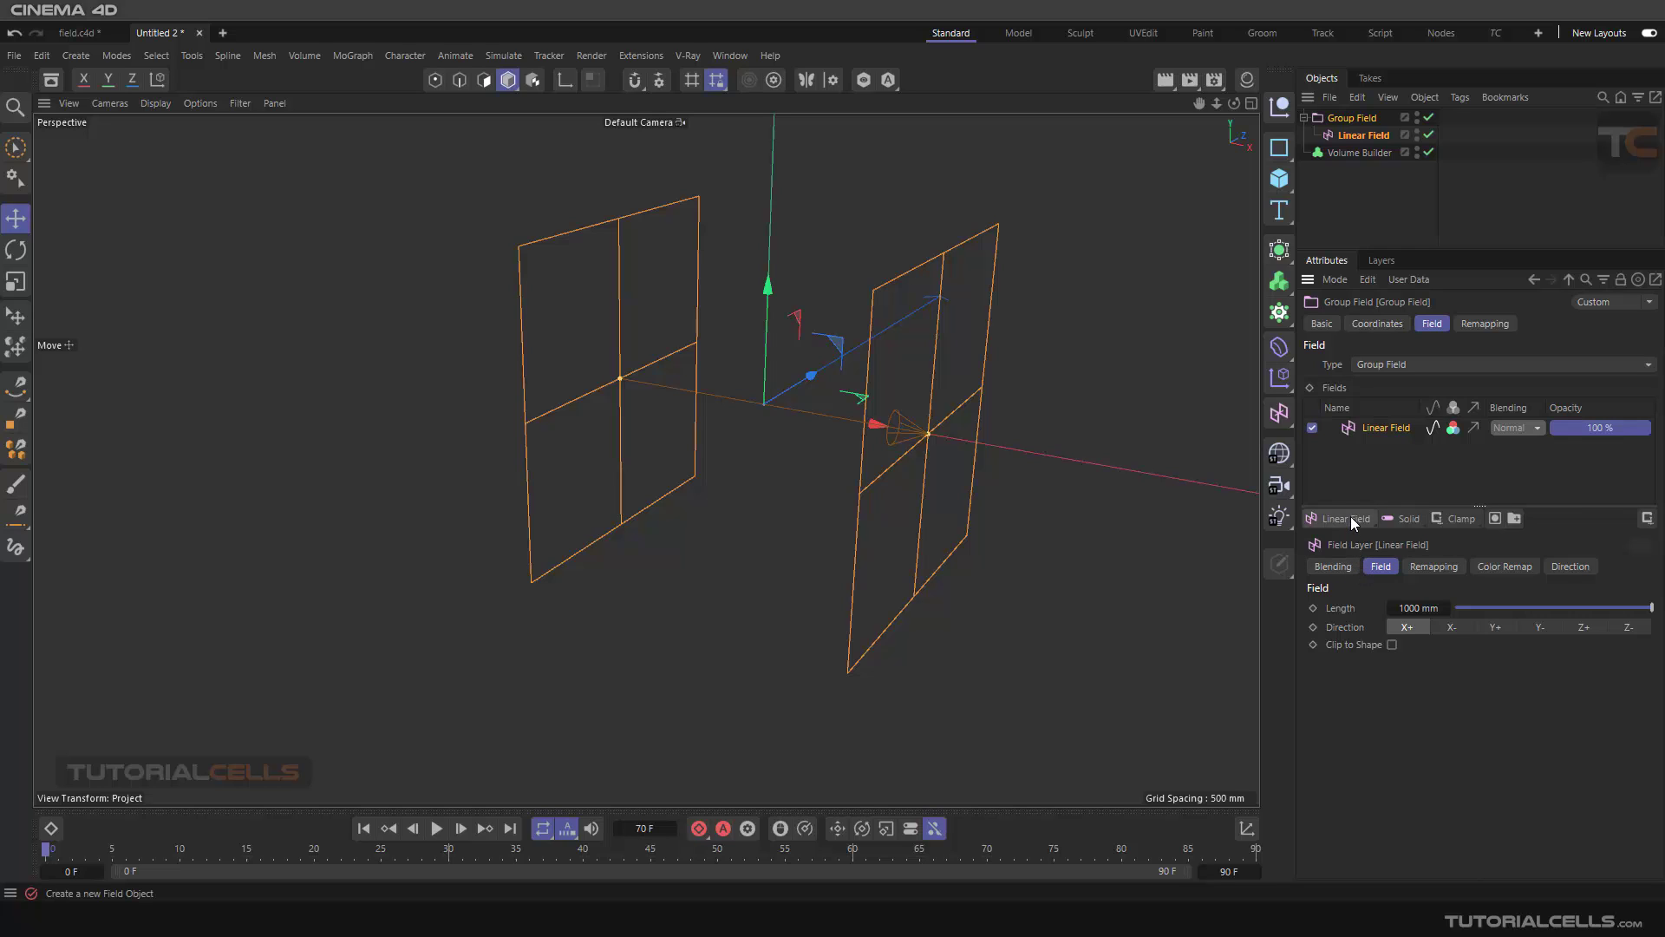
{"action": "left_click", "coordinate": [1350, 517]}
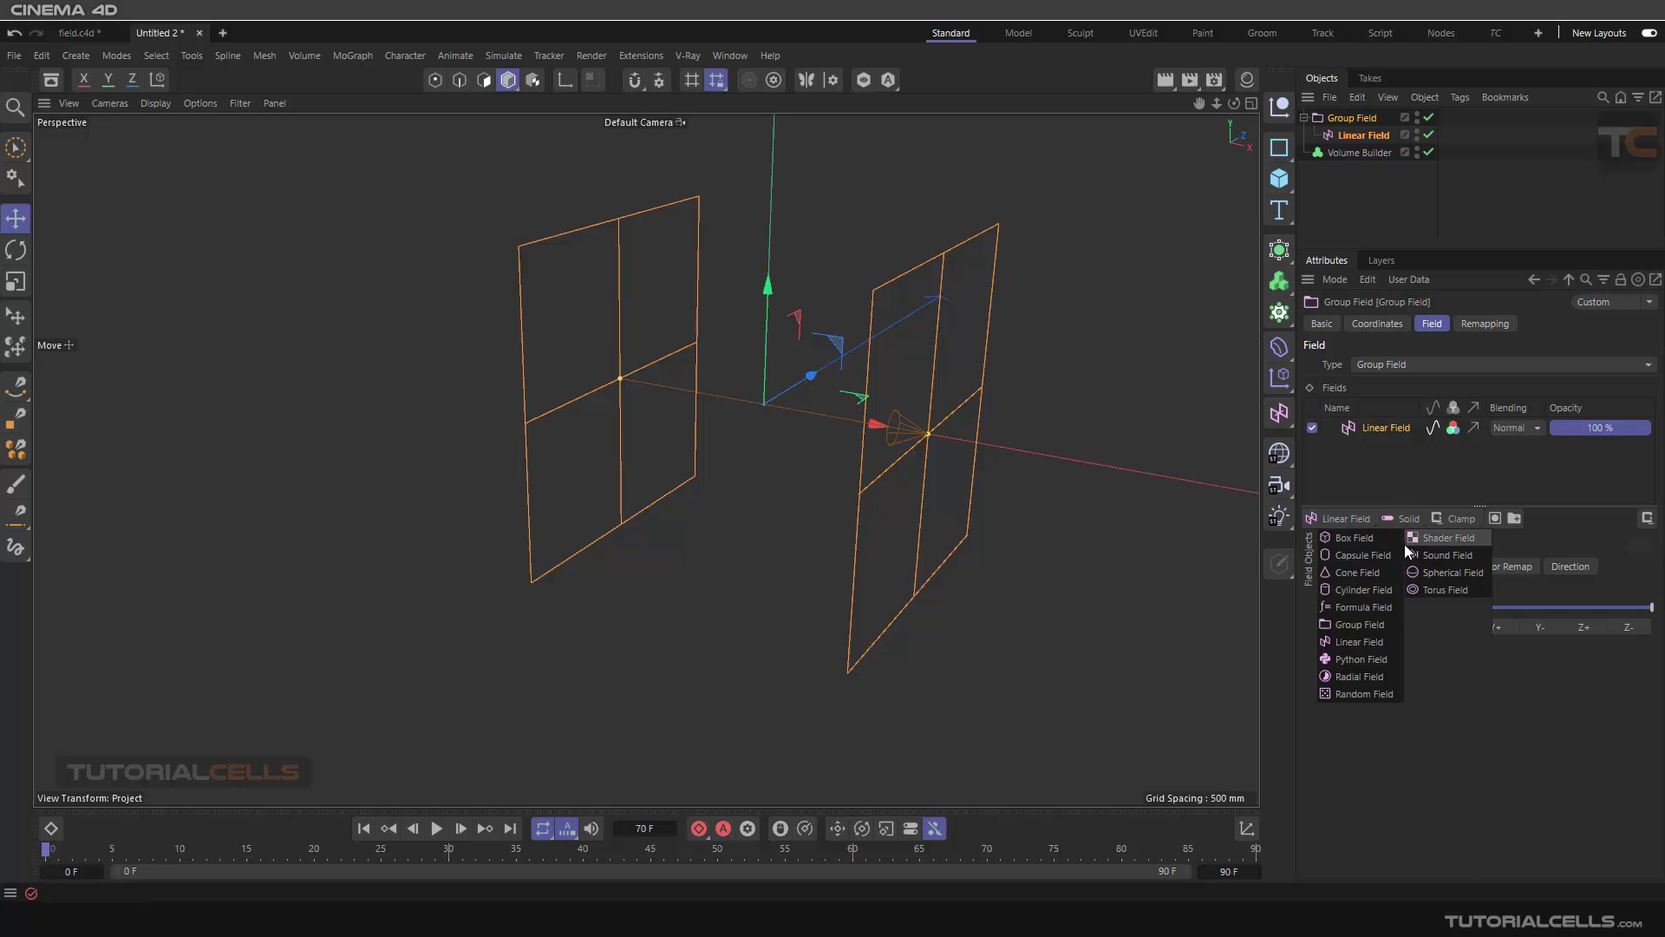
{"action": "left_click", "coordinate": [1360, 690]}
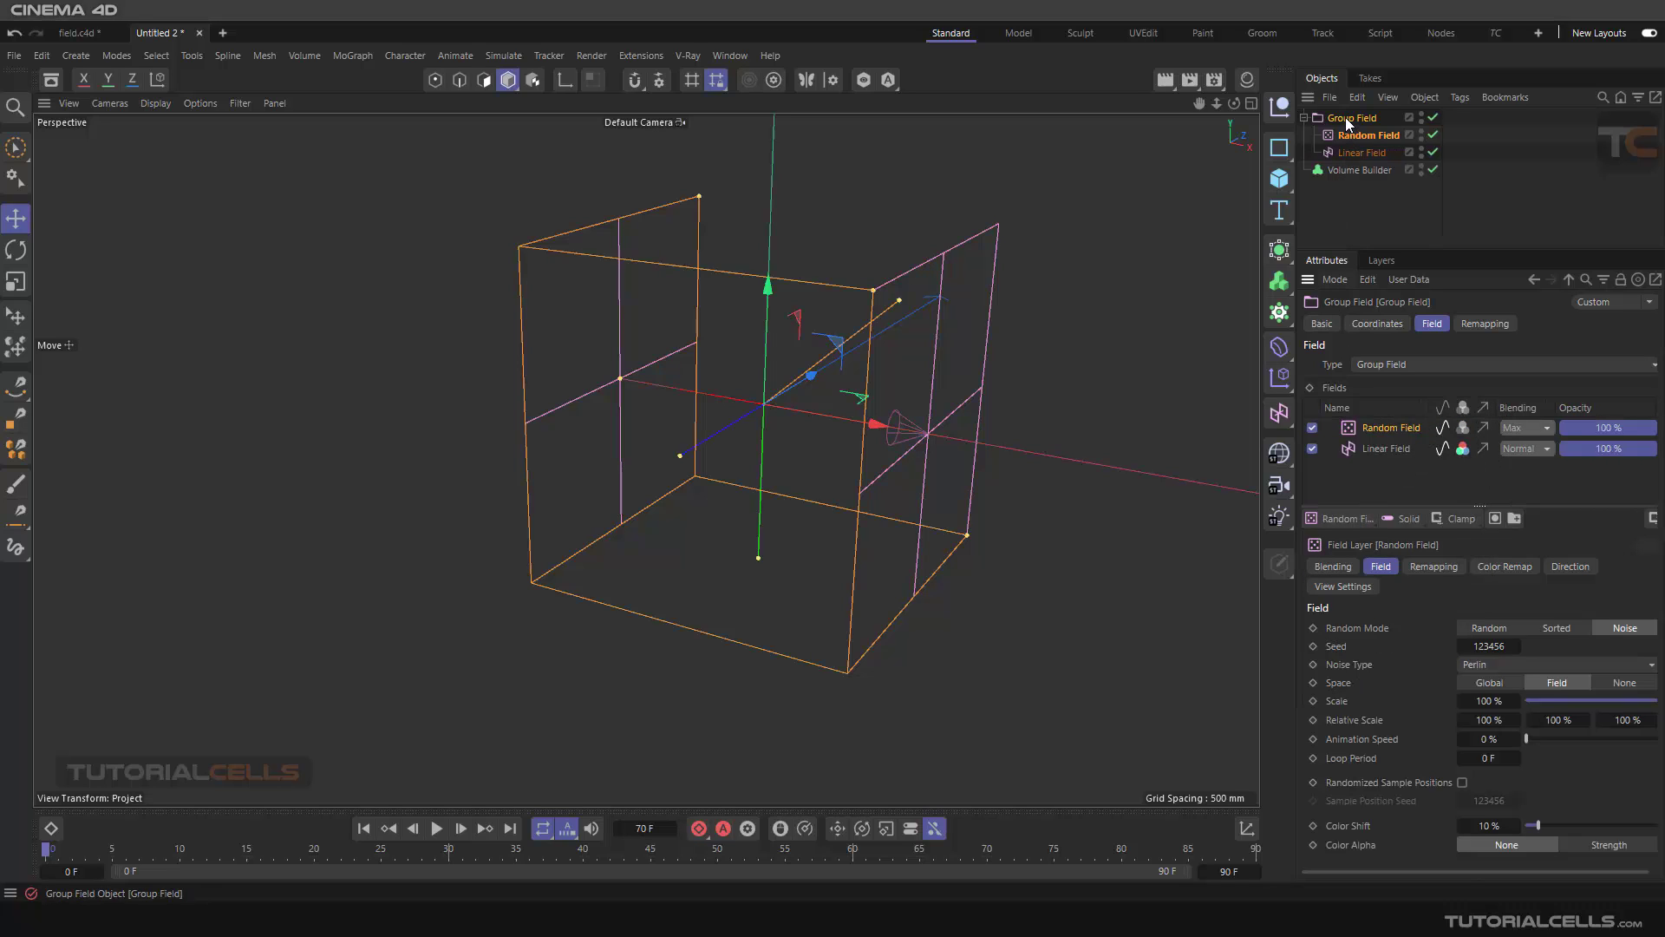
Step: Make the Group Field with its two sub-fields a child of the Volume Builder
{"action": "left_click", "coordinate": [1339, 172]}
{"action": "left_click_drag", "start_coordinate": [1343, 119], "coordinate": [1354, 170]}
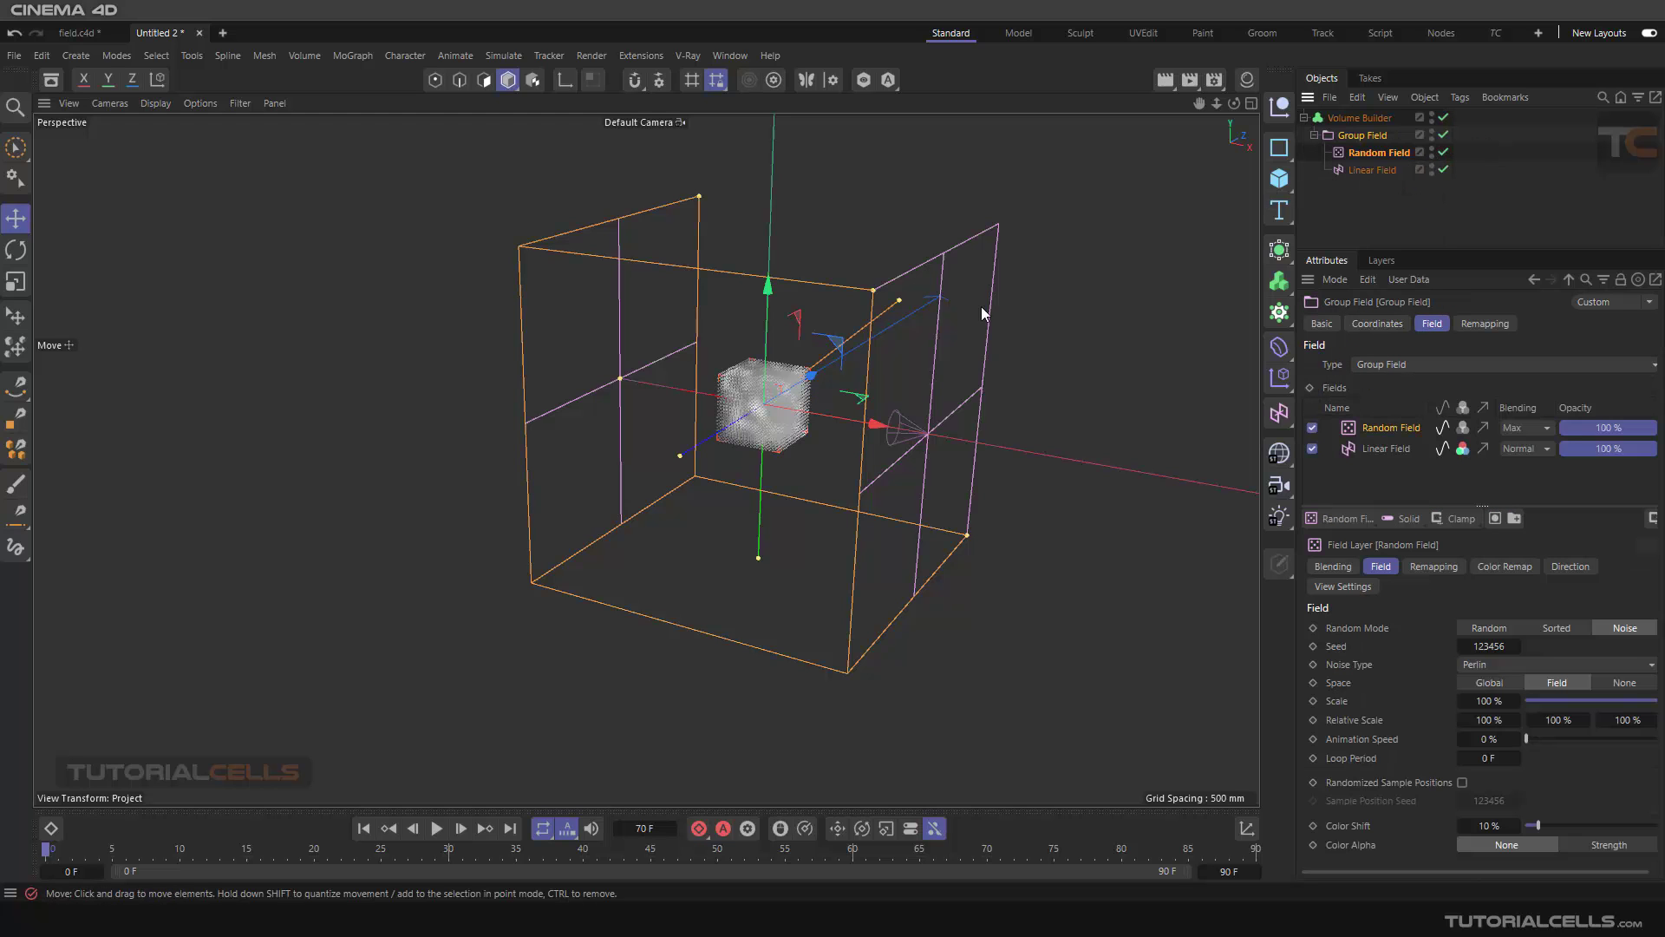
{"action": "scroll", "coordinate": [792, 397], "scroll_direction": "up", "scroll_amount": 3}
Step: Set the Volume Builder's volume type to Signed Distance Field and inspect the resulting shape around its noisy side
{"action": "left_click", "coordinate": [1366, 118]}
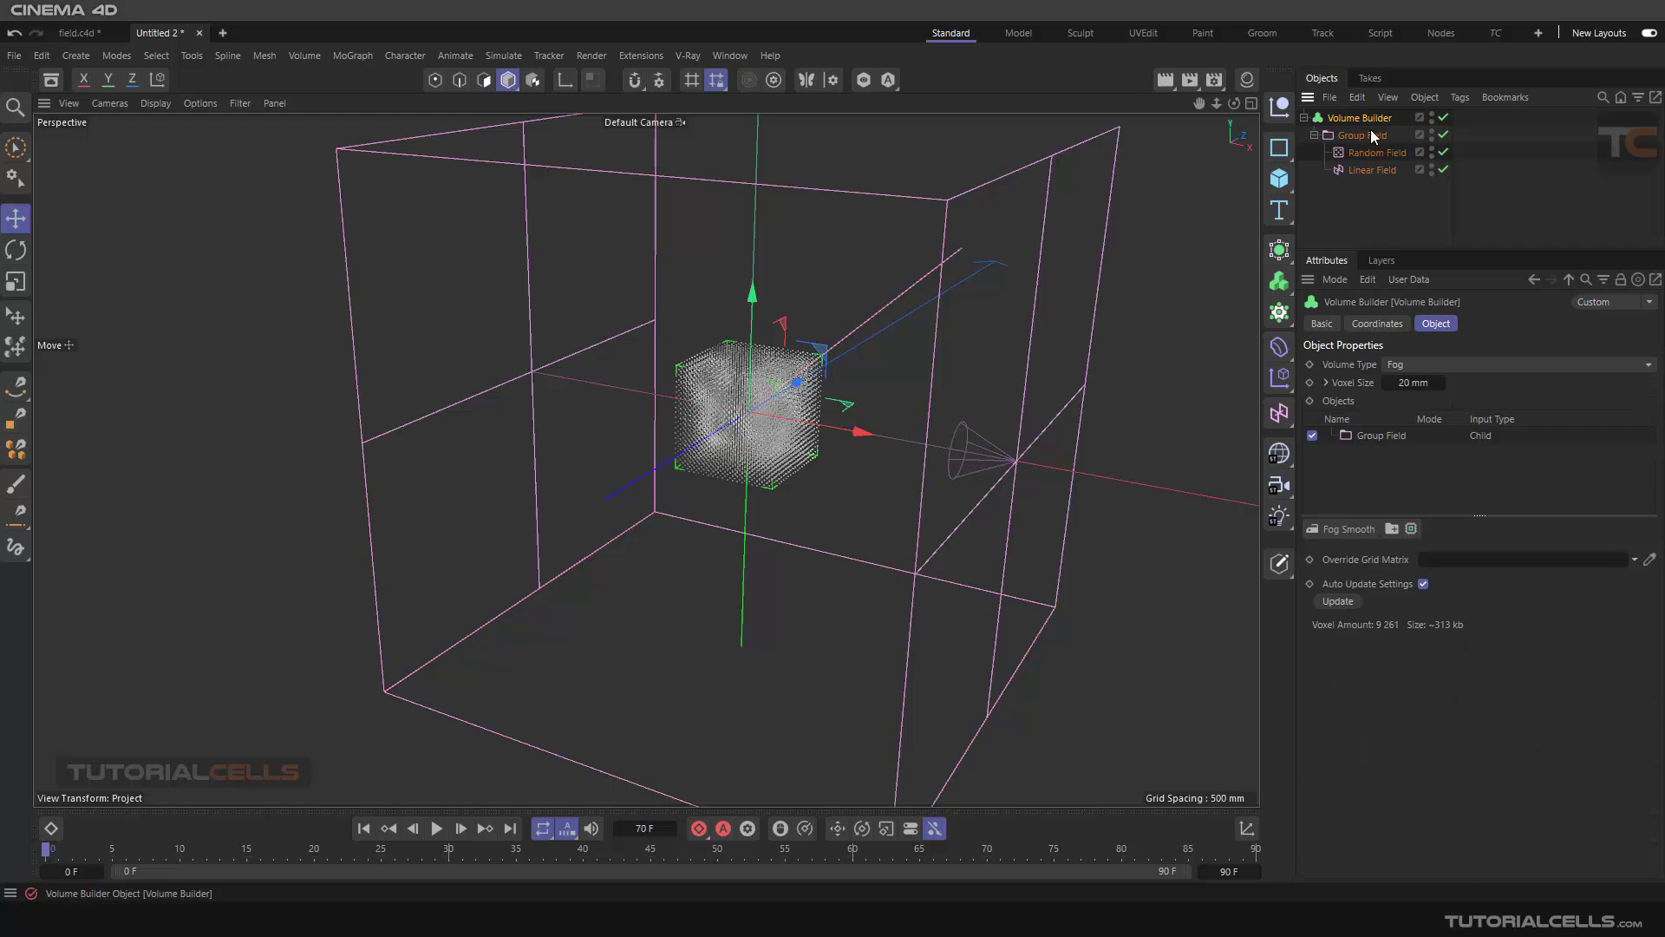
{"action": "left_click", "coordinate": [1431, 365]}
{"action": "left_click", "coordinate": [1448, 386]}
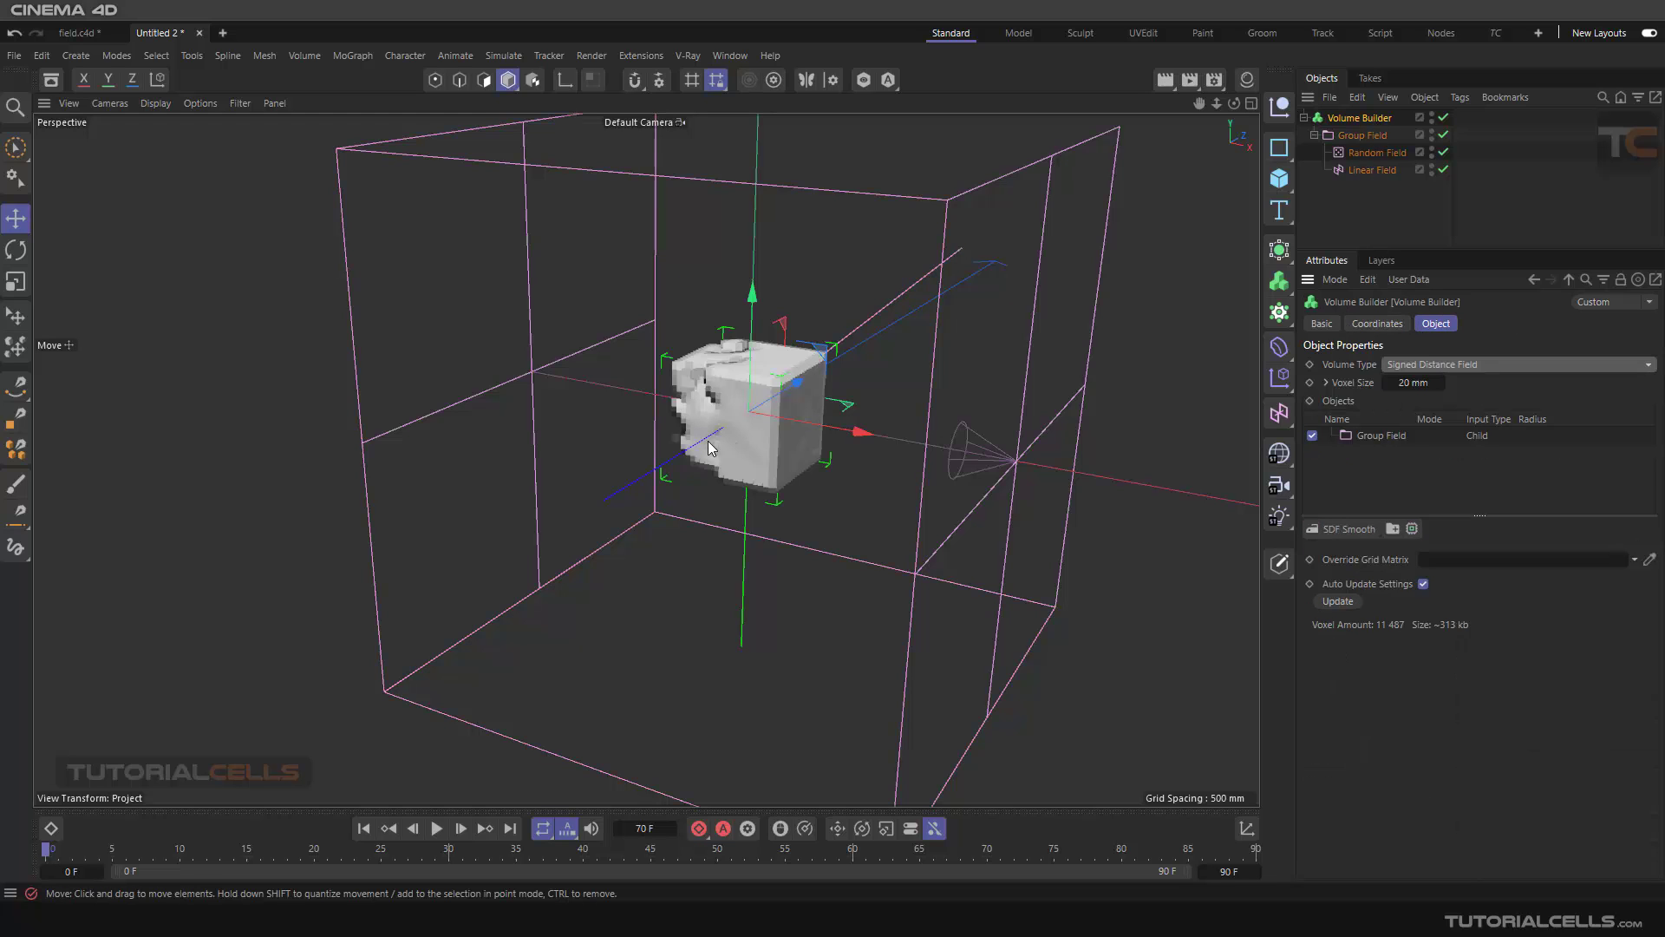
{"action": "scroll", "coordinate": [778, 425], "scroll_direction": "down", "scroll_amount": 2}
{"action": "left_click_drag", "start_coordinate": [762, 425], "coordinate": [796, 387], "text": "alt"}
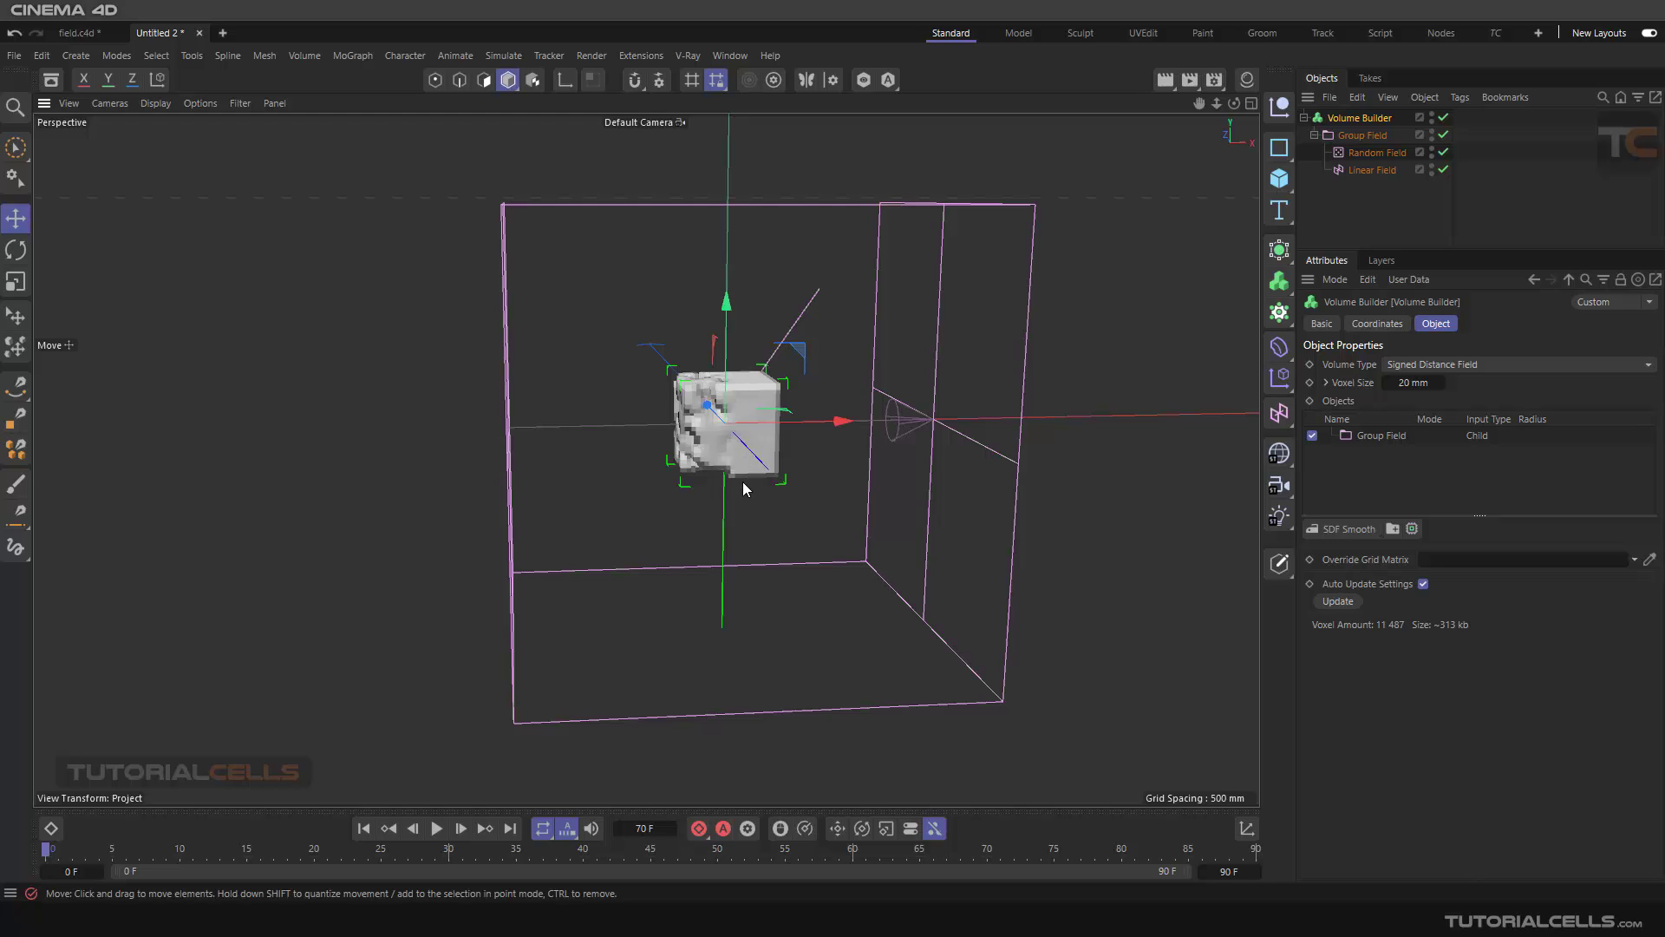
{"action": "scroll", "coordinate": [746, 483], "scroll_direction": "up", "scroll_amount": 3}
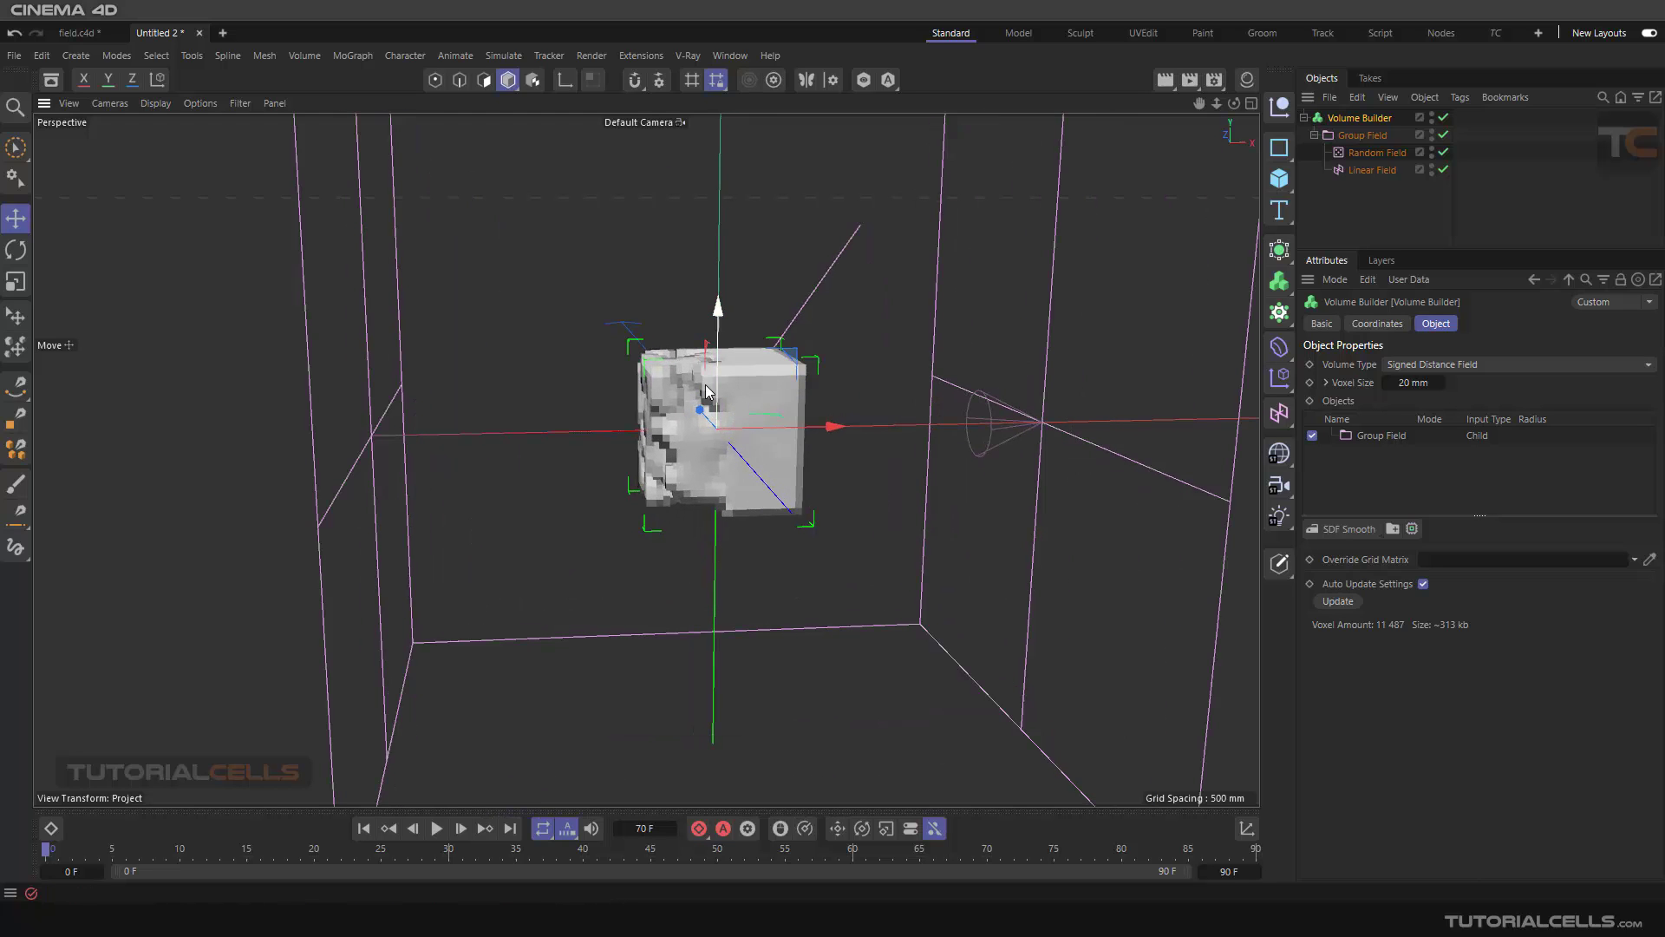
{"action": "left_click_drag", "start_coordinate": [734, 371], "coordinate": [763, 365], "text": "alt"}
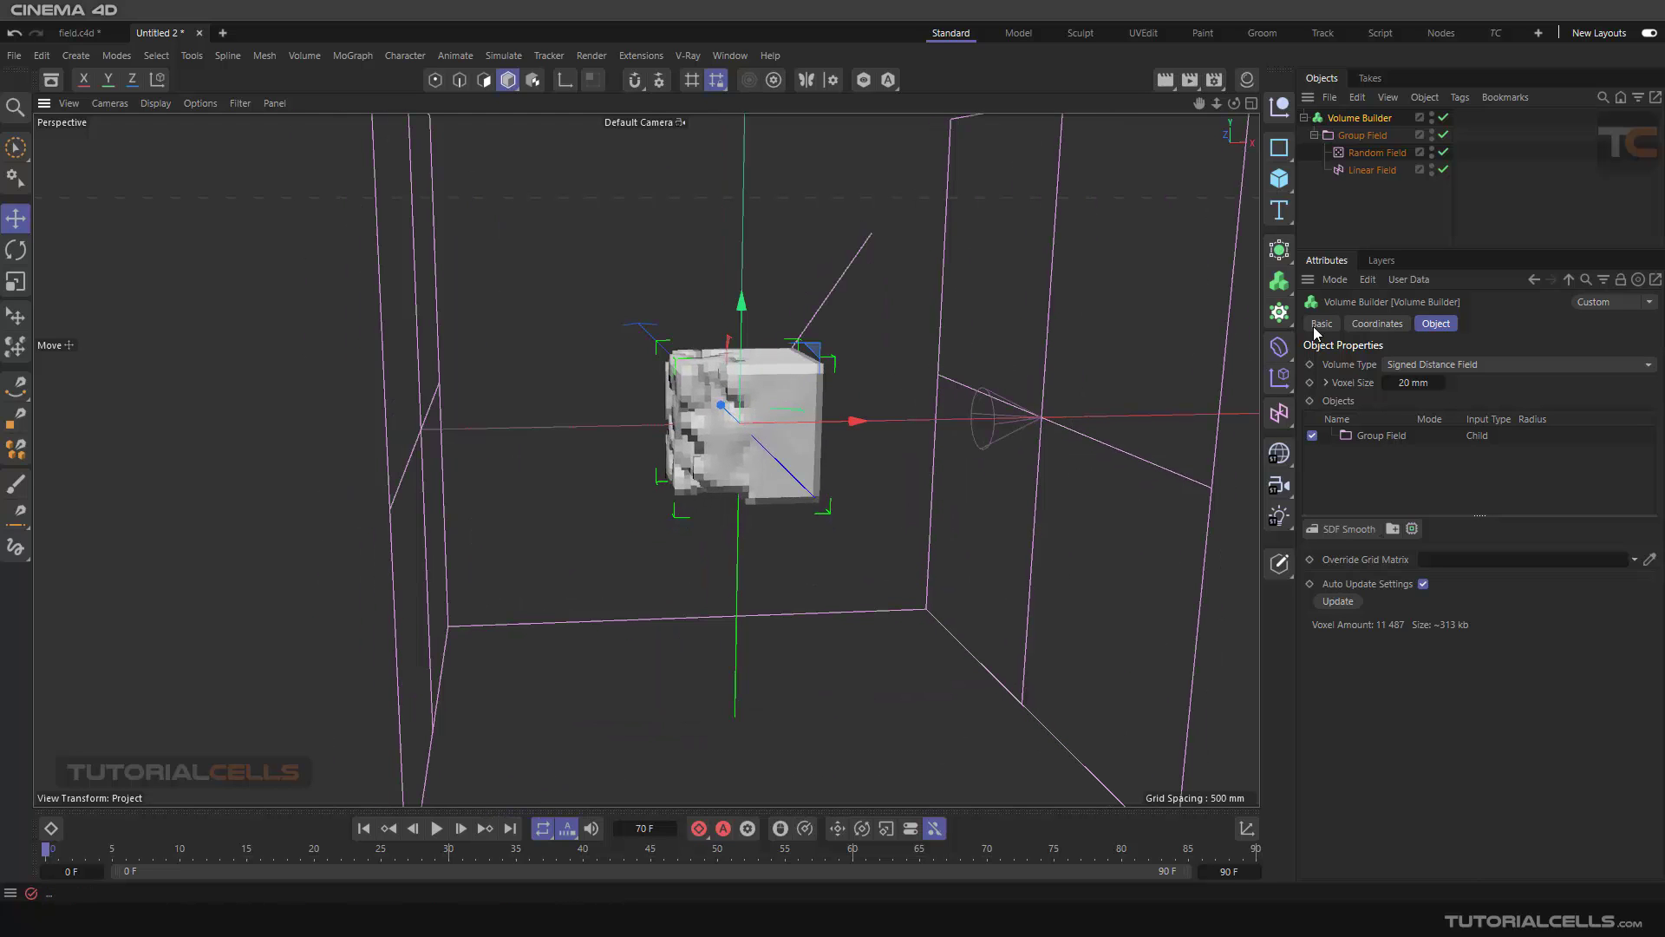
Step: Set the Group Field's creation box in the Volume Builder to 2000 mm in X, Y and Z
{"action": "left_click", "coordinate": [1377, 438]}
{"action": "left_click", "coordinate": [1598, 615]}
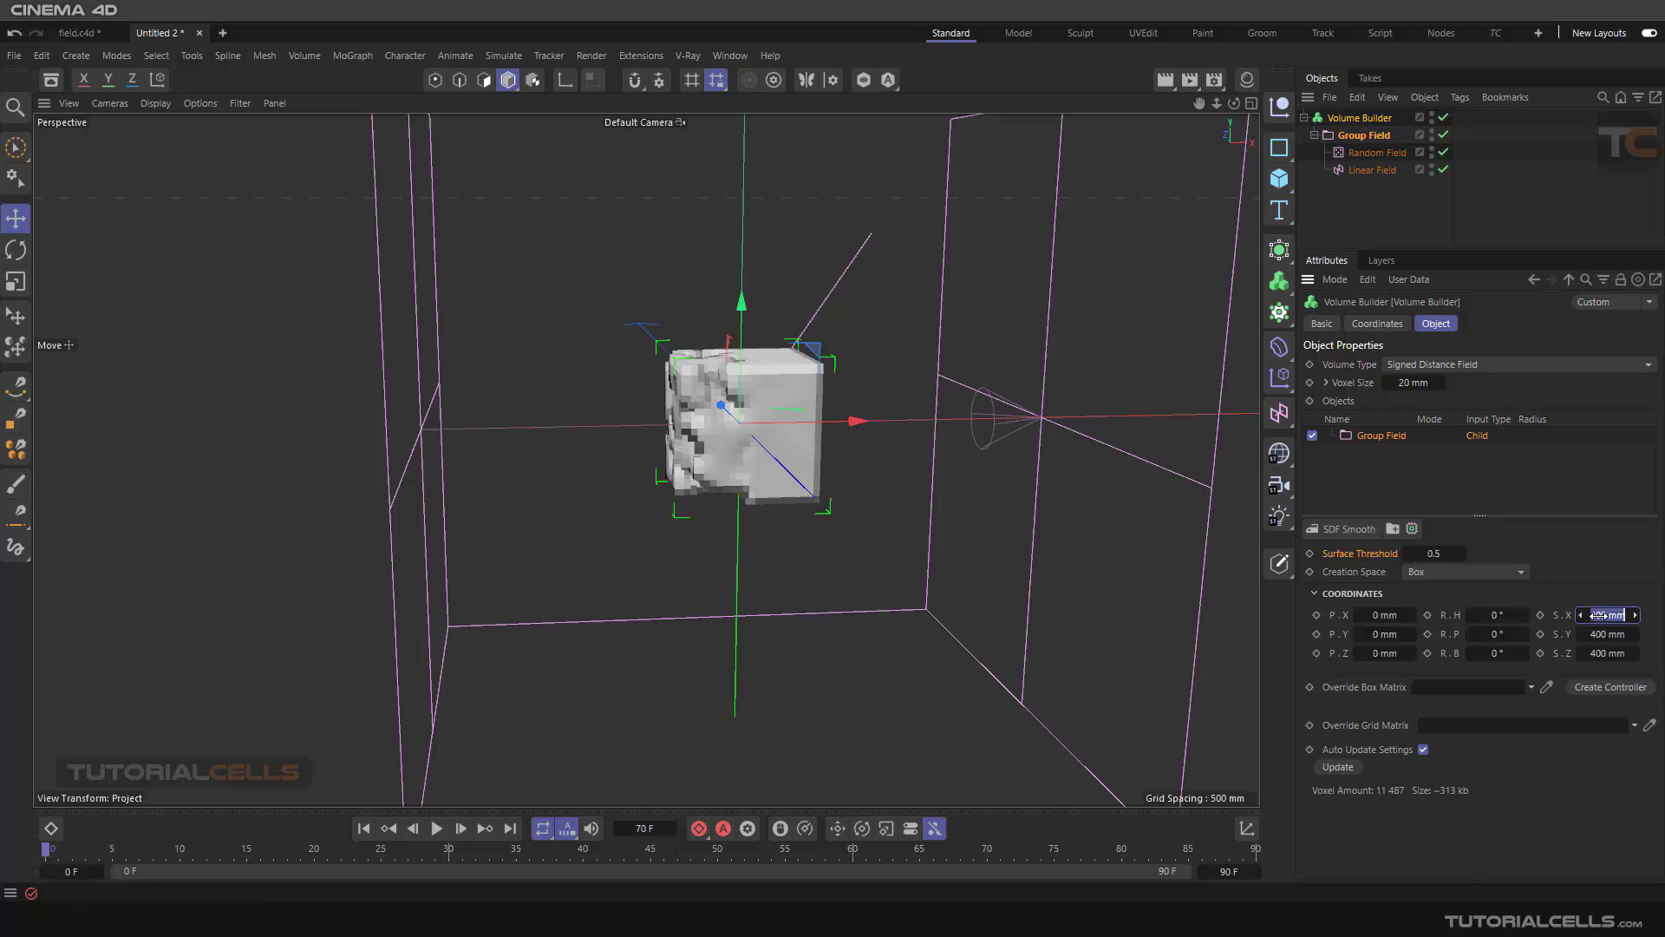
{"action": "type", "text": "2000"}
{"action": "left_click", "coordinate": [1604, 634]}
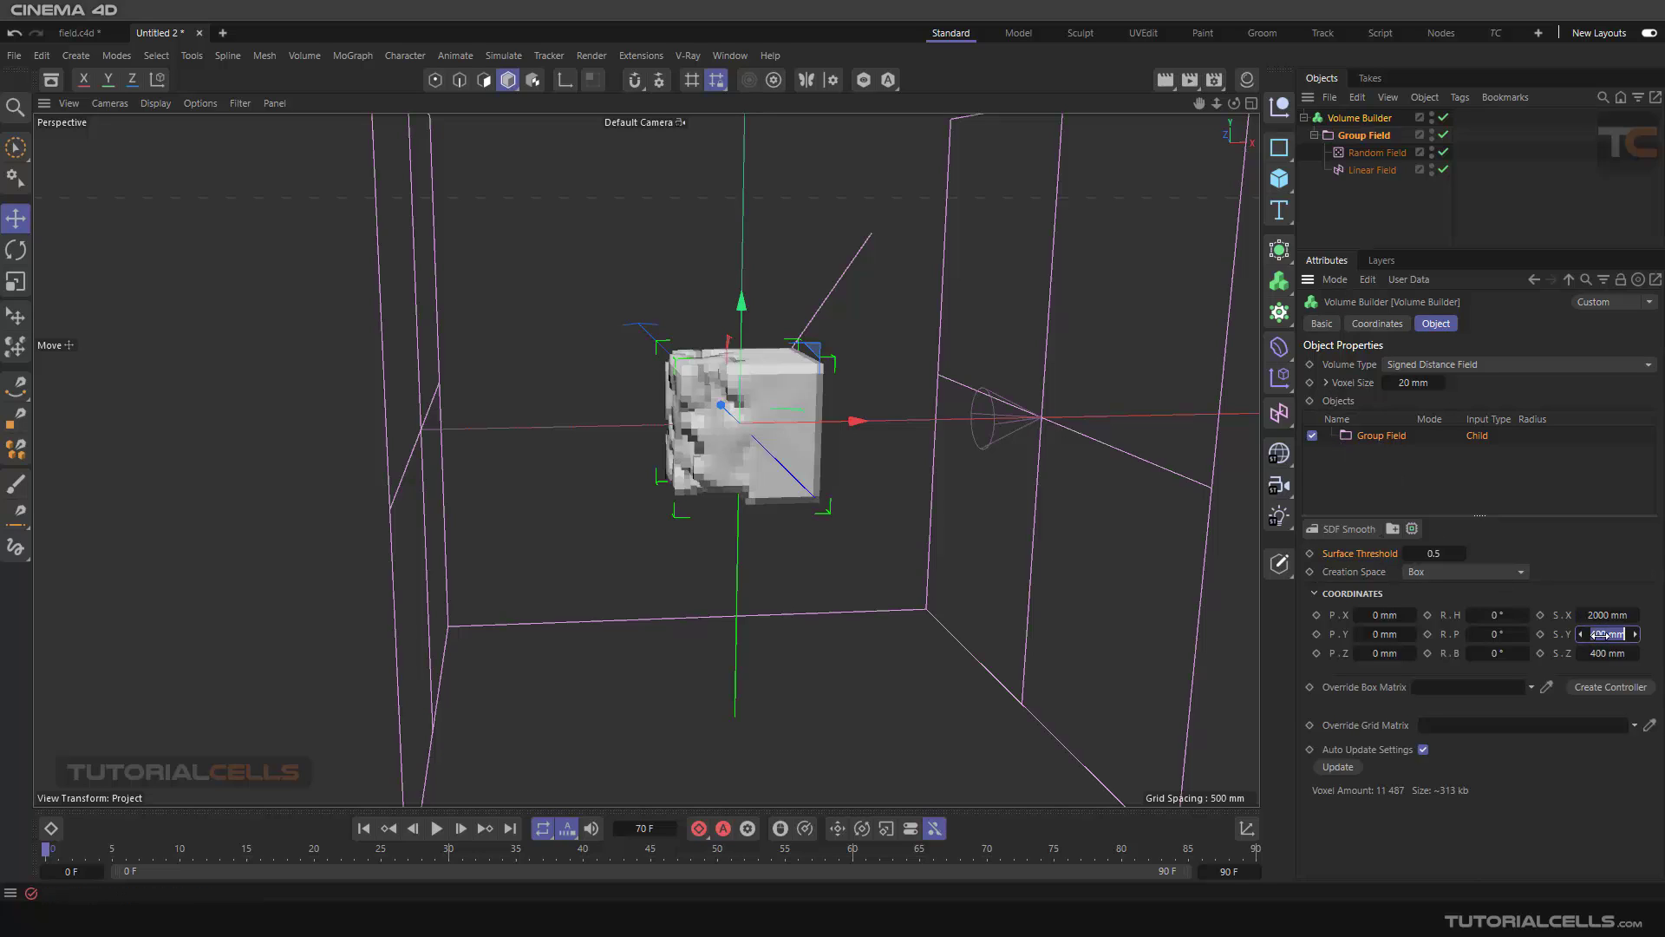
{"action": "type", "text": "2000"}
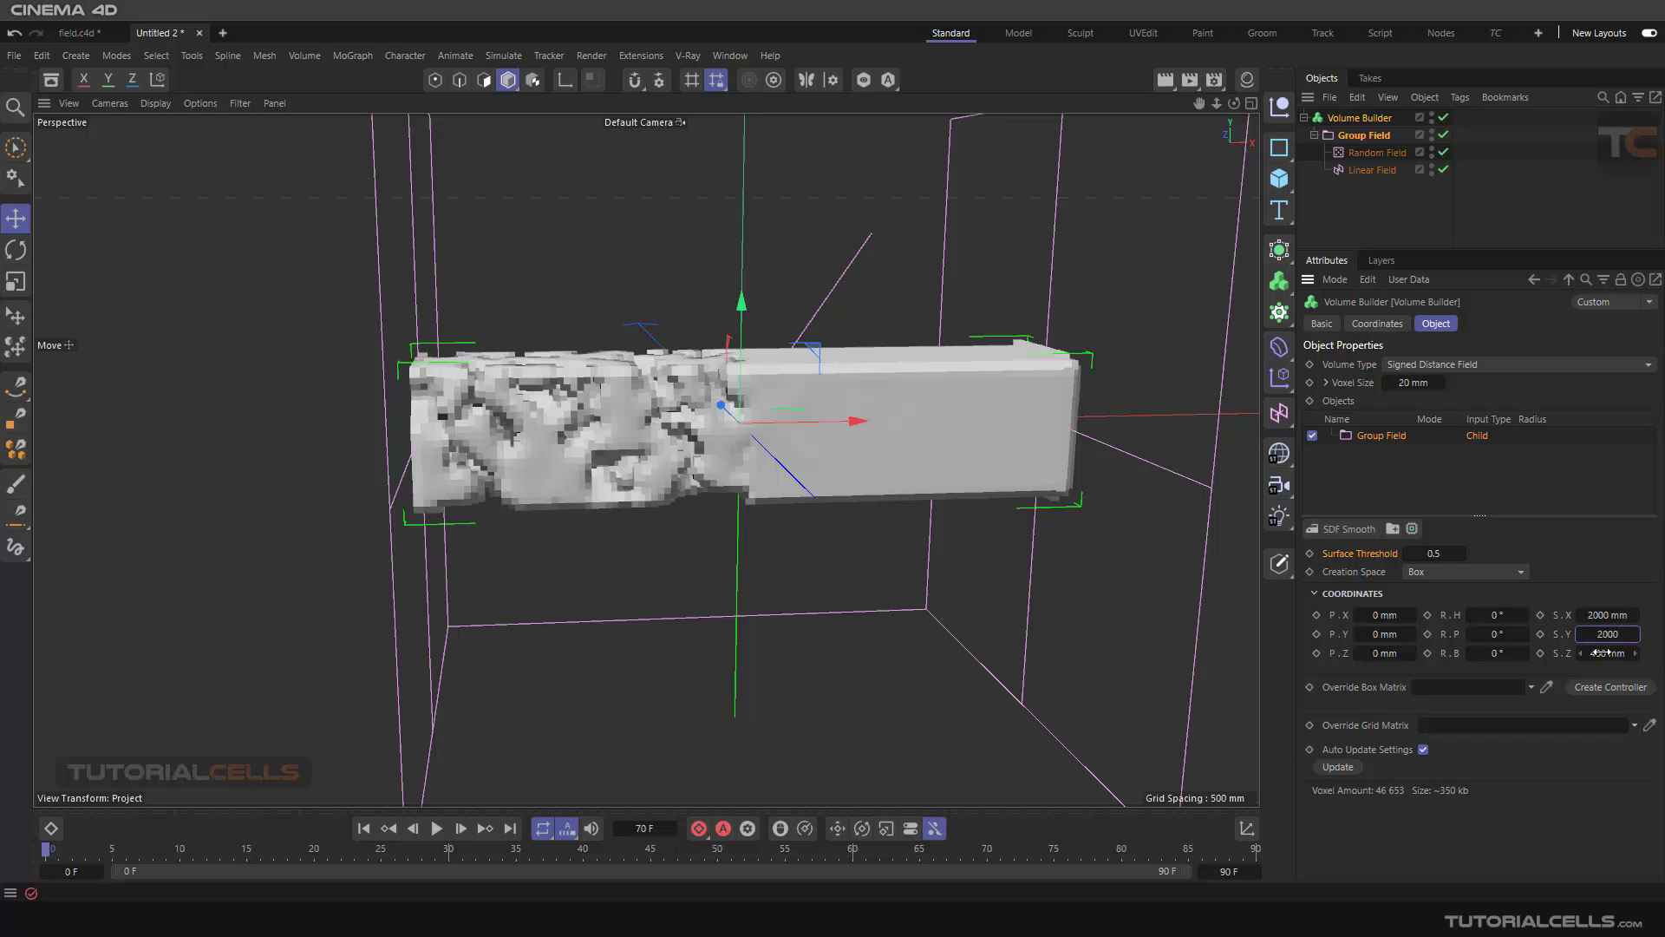
{"action": "left_click", "coordinate": [1605, 653]}
{"action": "type", "text": "2000"}
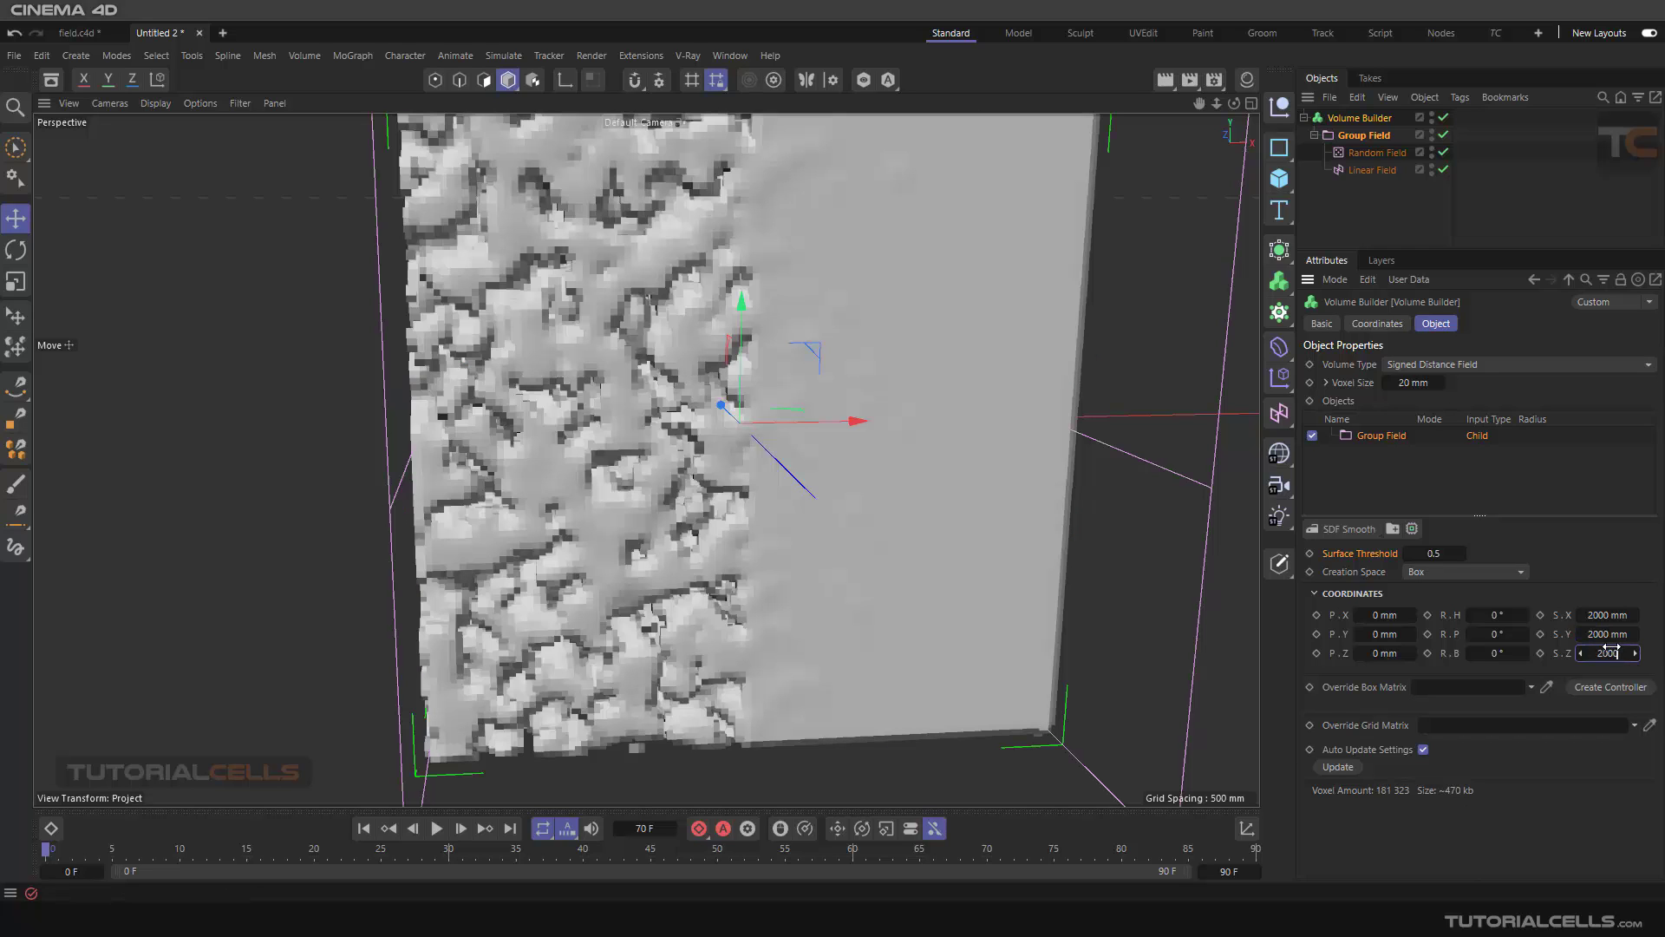
{"action": "key", "text": "Return"}
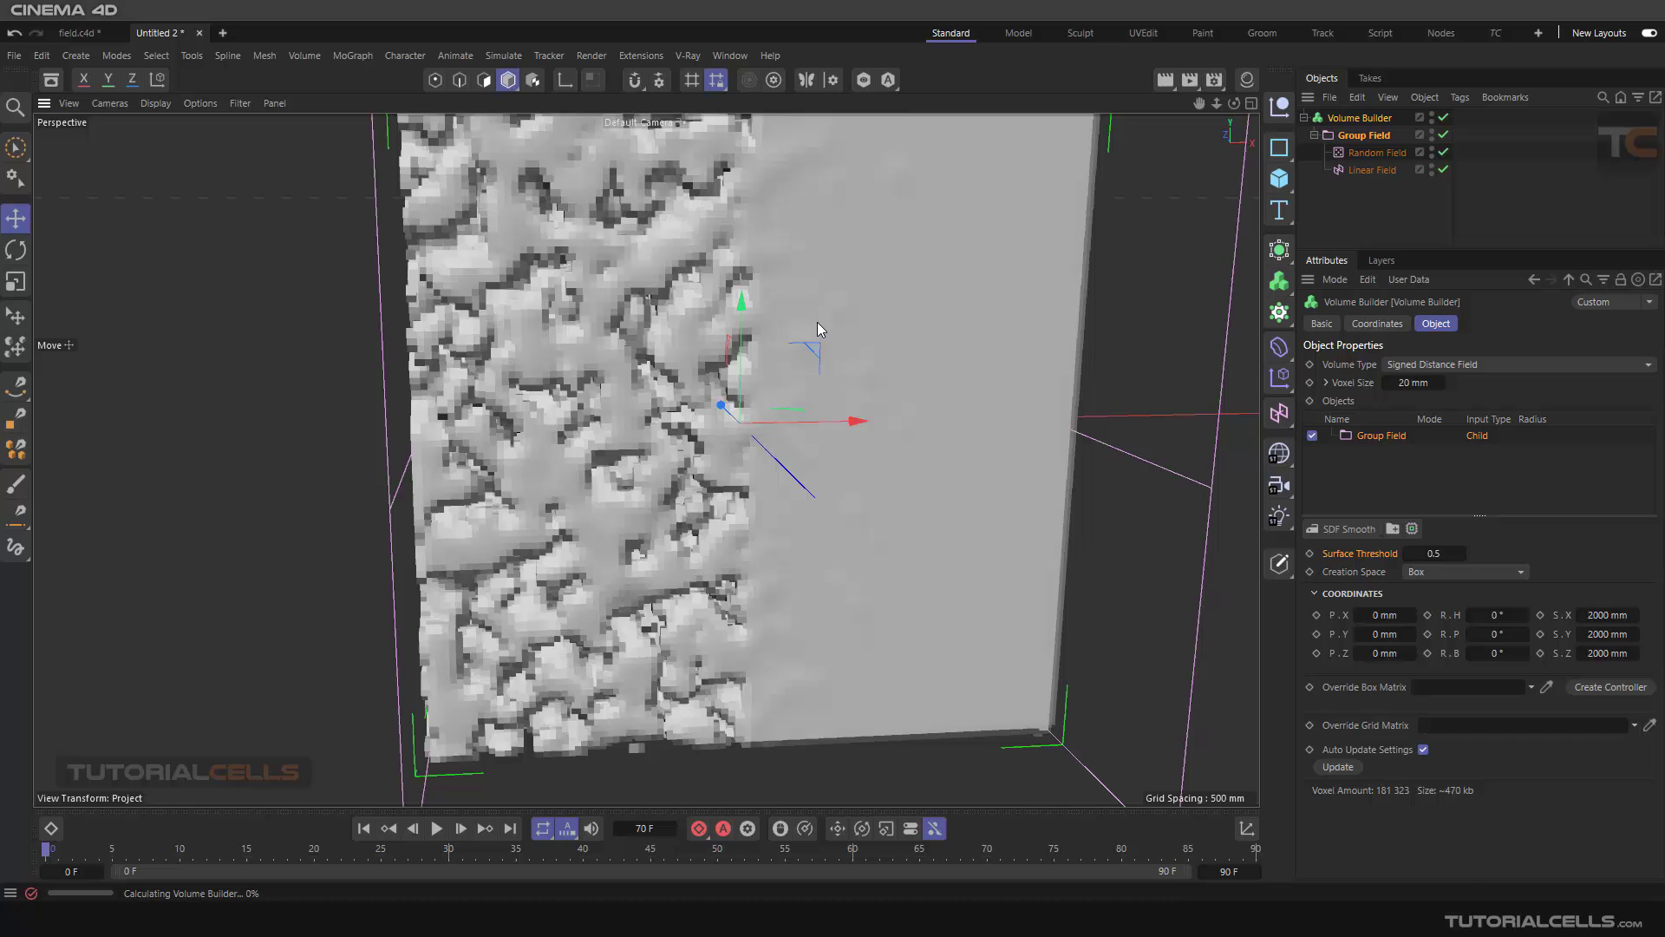
{"action": "scroll", "coordinate": [832, 342], "scroll_direction": "down", "scroll_amount": 8}
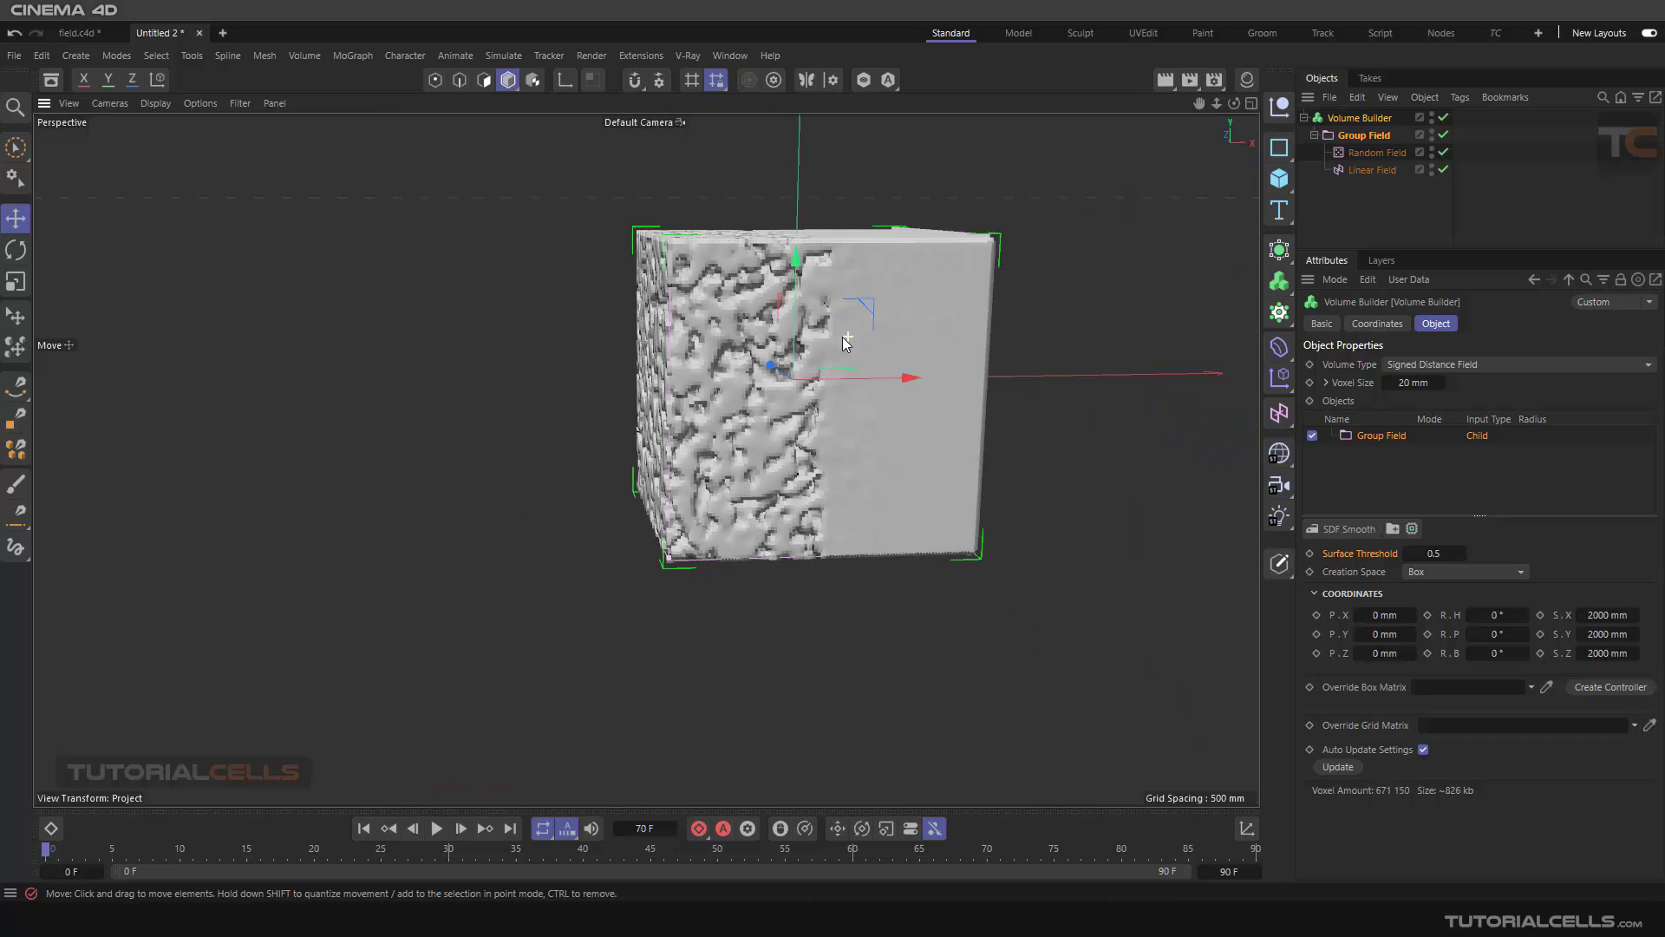
{"action": "left_click_drag", "start_coordinate": [799, 357], "coordinate": [831, 330], "text": "alt"}
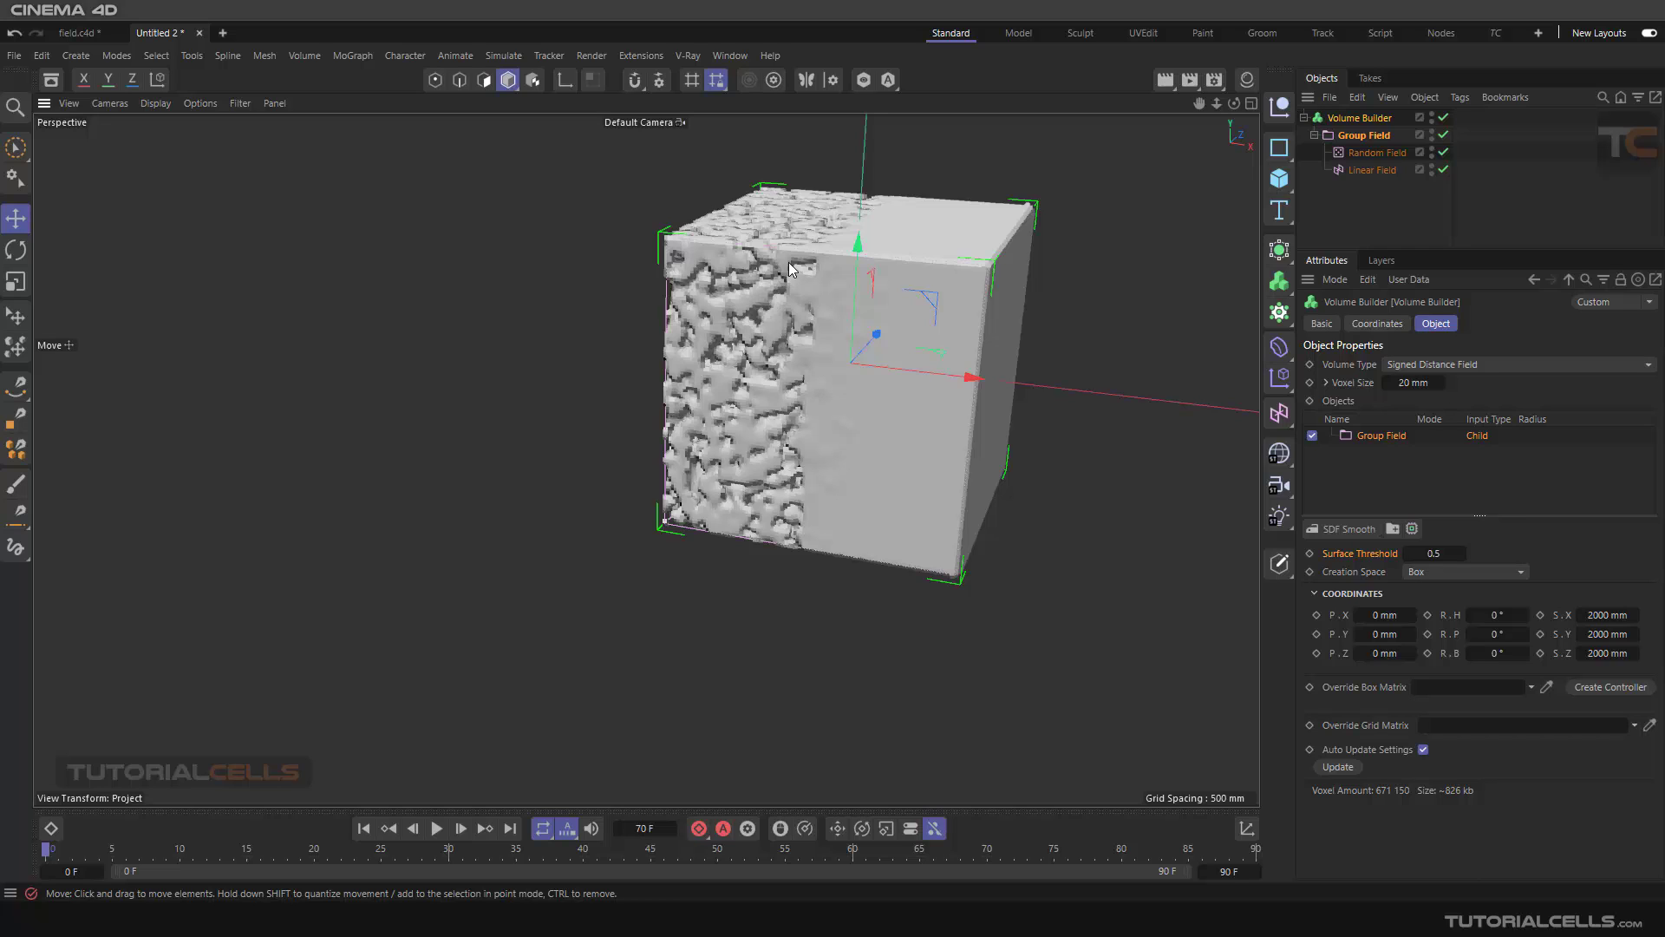
Step: Try the Subtract blending mode for the Random Field layer in the Group Field
{"action": "left_click", "coordinate": [1350, 133]}
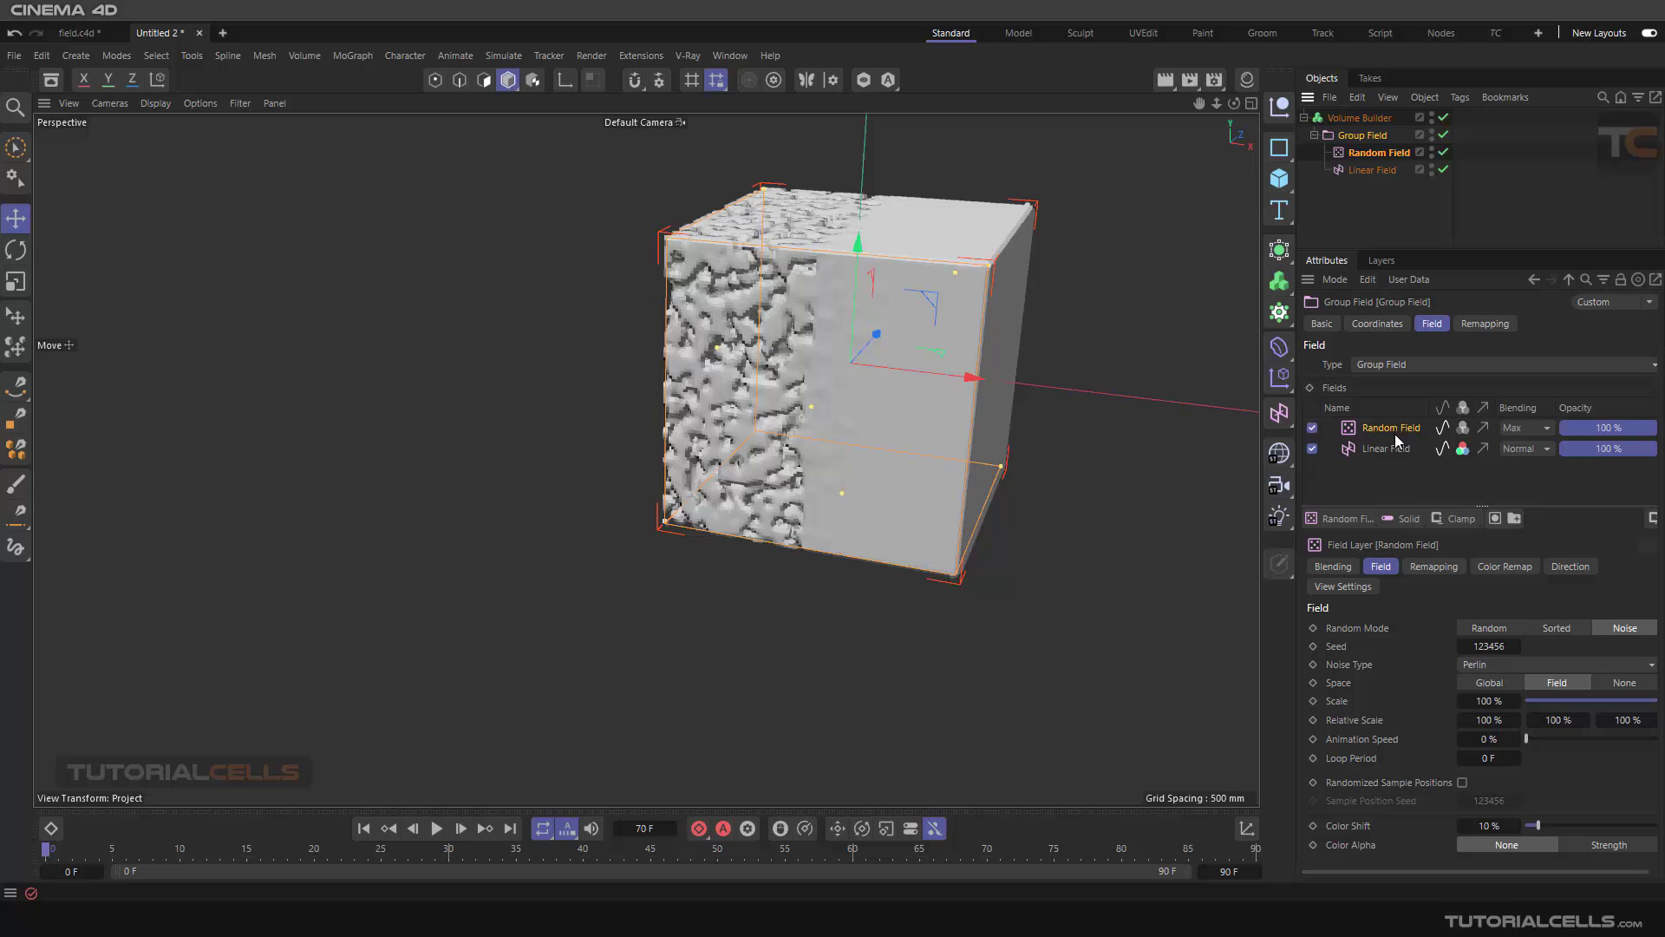
{"action": "left_click", "coordinate": [1527, 429]}
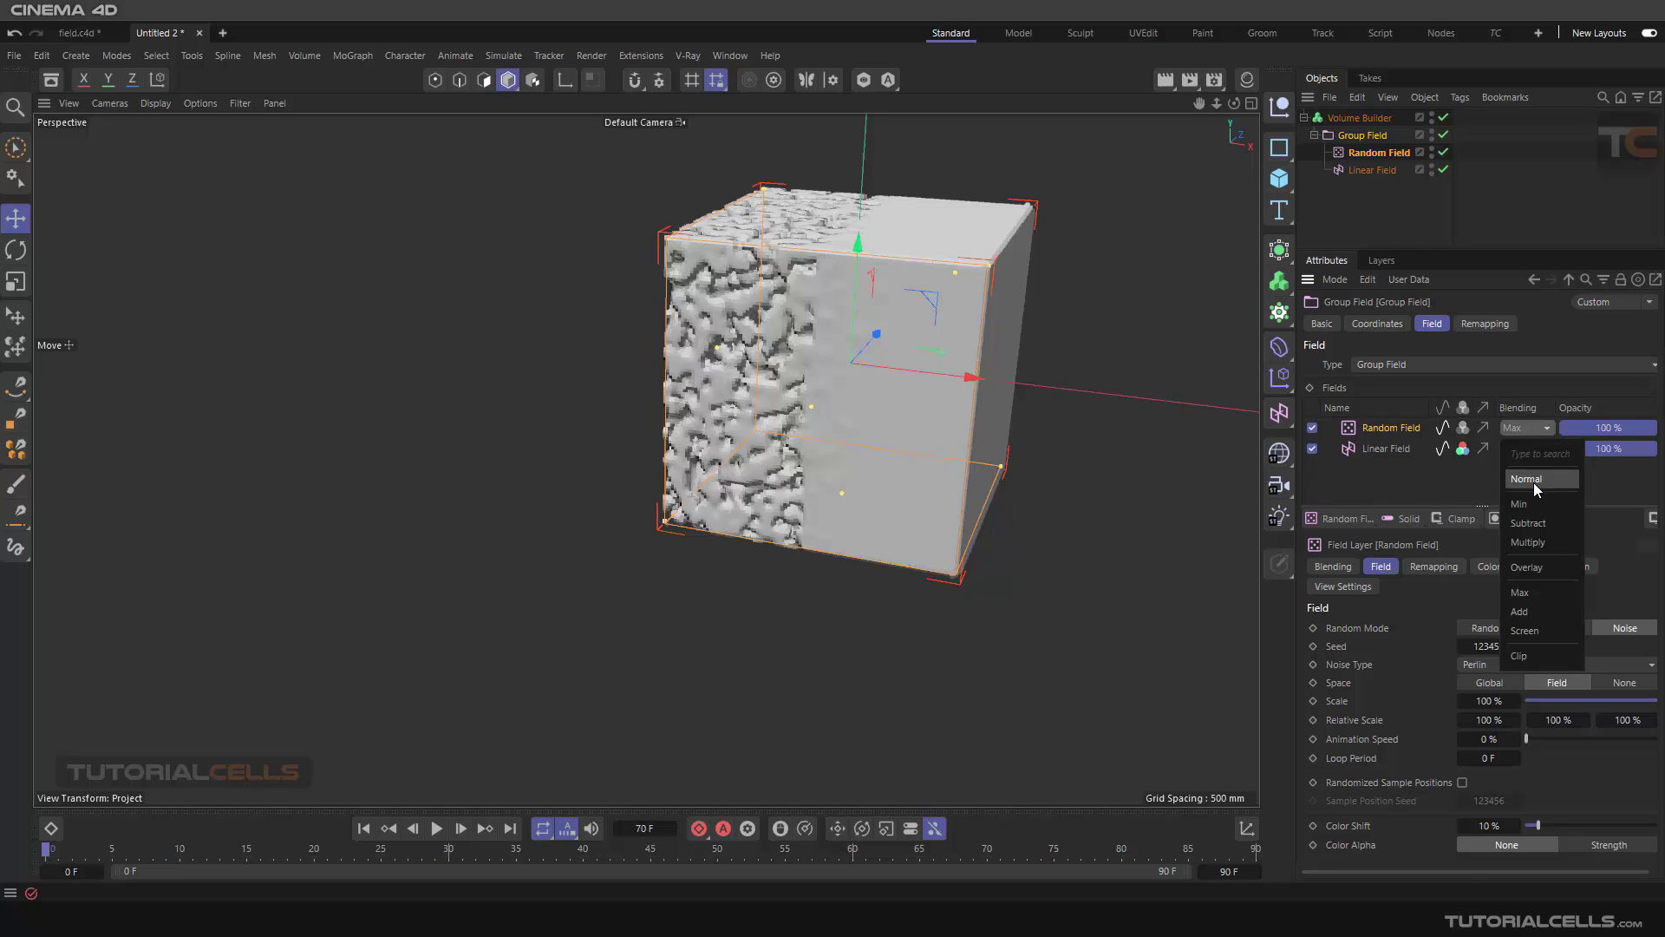
{"action": "left_click", "coordinate": [1529, 524]}
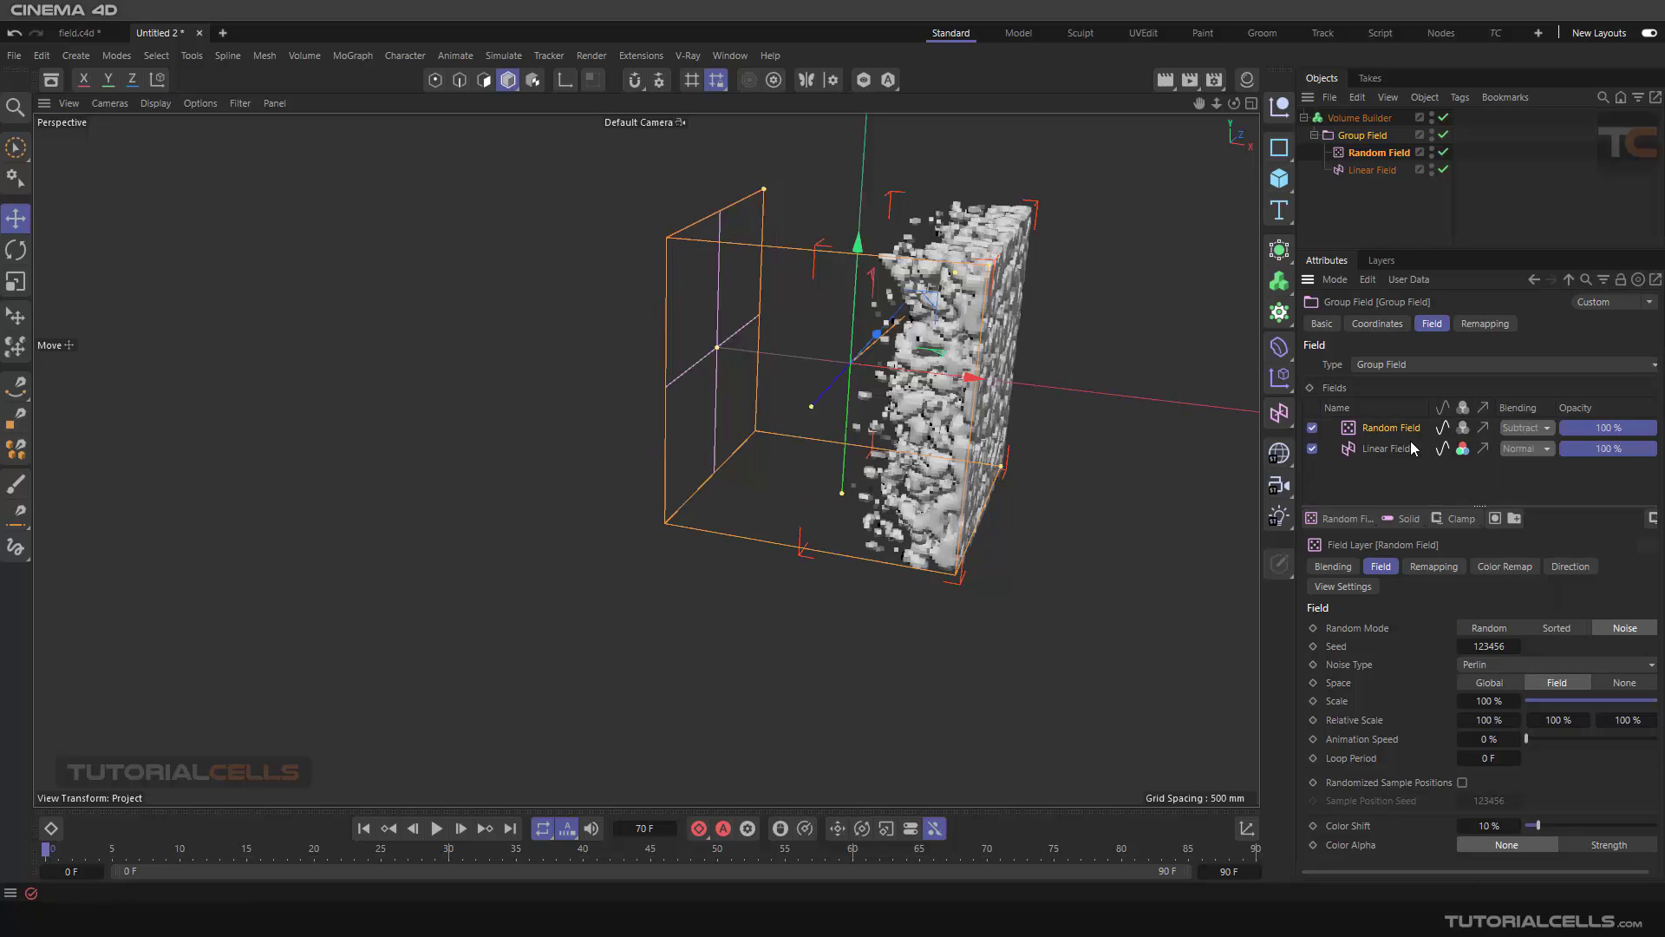
Step: Set the Random Field layer's blending mode to Multiply in the Group Field and inspect the volume from several angles
{"action": "left_click", "coordinate": [1525, 429]}
{"action": "left_click", "coordinate": [1533, 536]}
{"action": "left_click_drag", "start_coordinate": [818, 376], "coordinate": [761, 359], "text": "alt"}
{"action": "left_click_drag", "start_coordinate": [837, 363], "coordinate": [811, 392], "text": "alt"}
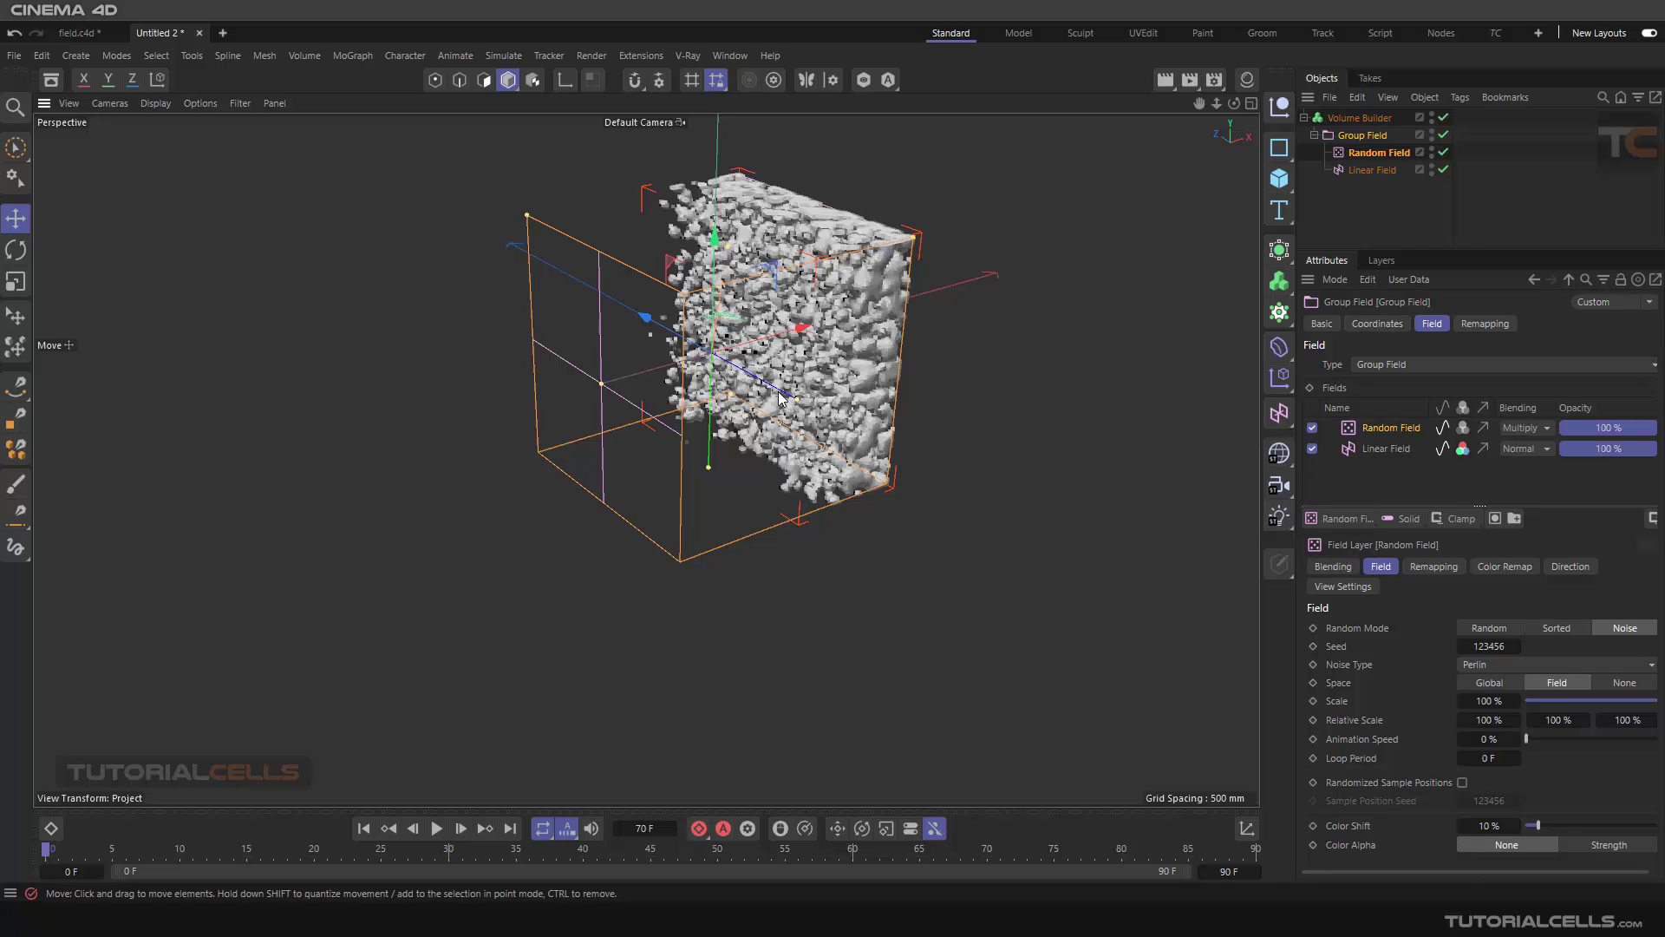
{"action": "left_click_drag", "start_coordinate": [660, 473], "coordinate": [800, 435], "text": "alt"}
{"action": "scroll", "coordinate": [799, 436], "scroll_direction": "up", "scroll_amount": 5}
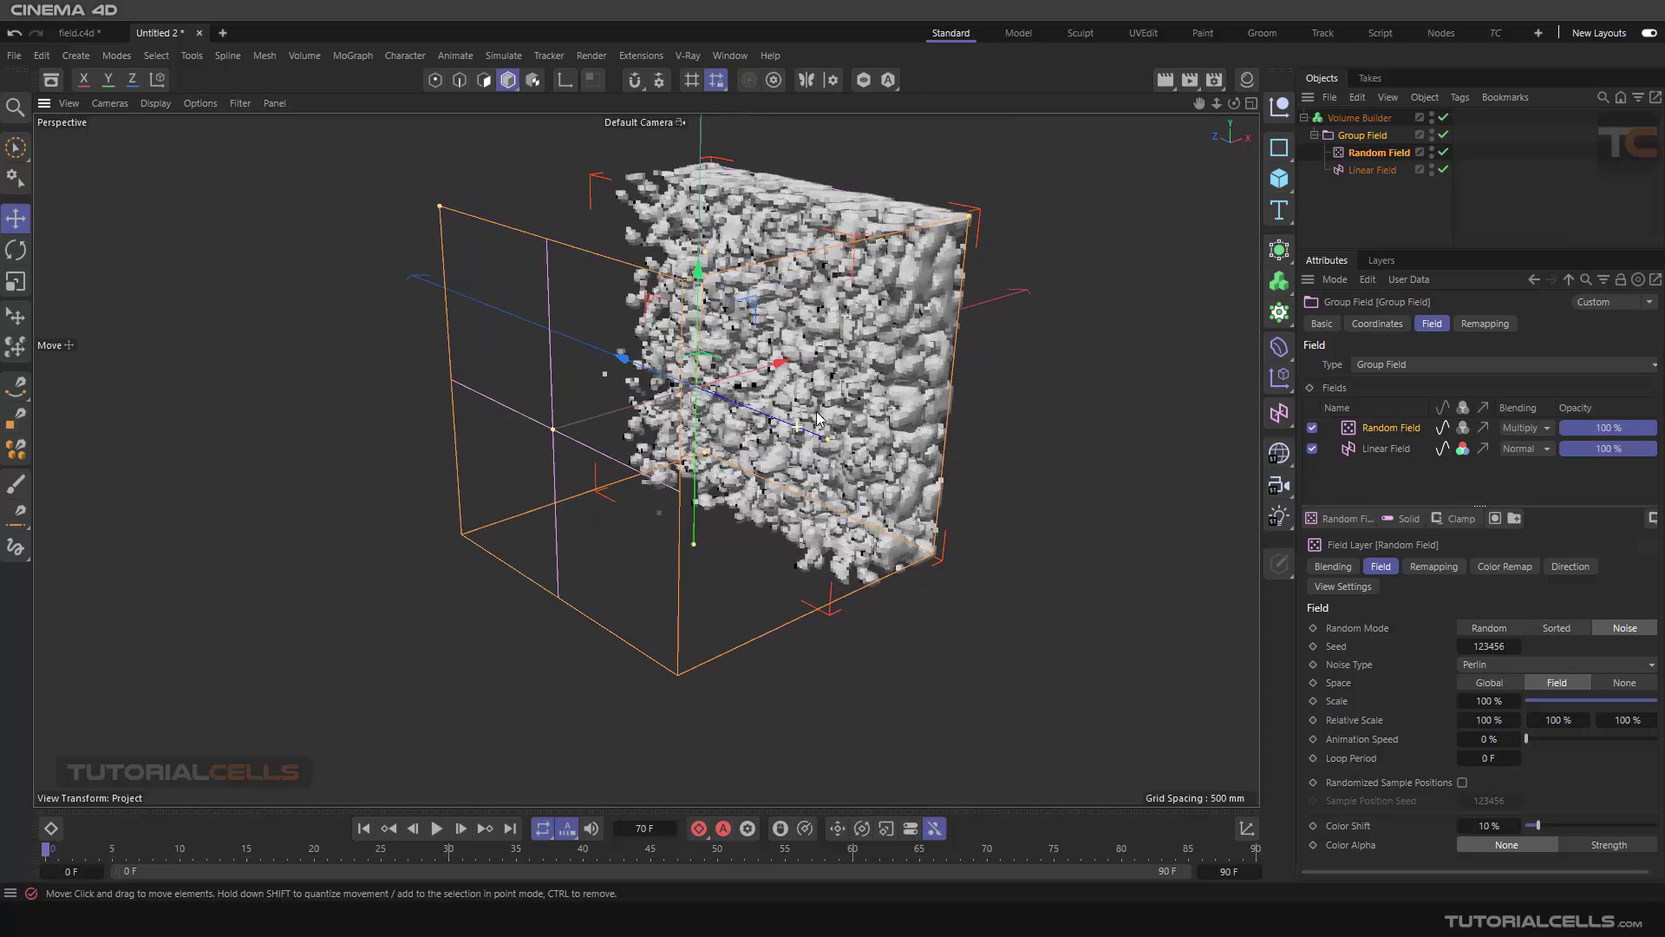
{"action": "middle_click_drag", "start_coordinate": [830, 428], "coordinate": [835, 433], "text": "alt"}
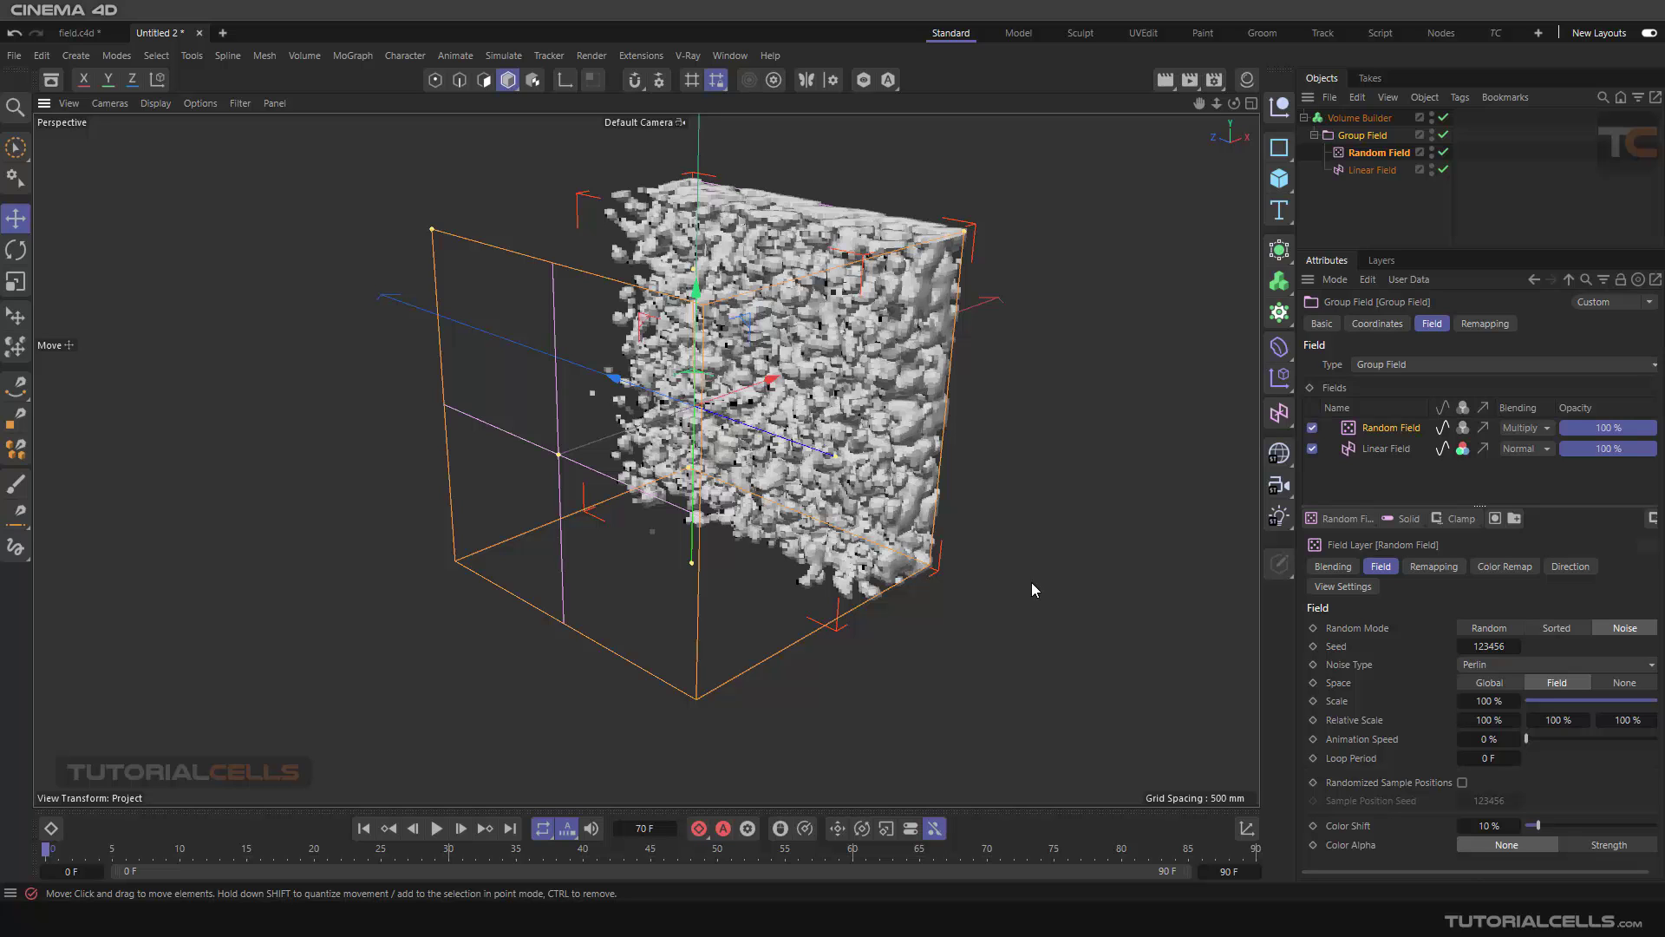
{"action": "mouse_move", "coordinate": [1027, 558]}
{"action": "left_mouse_down", "text": "alt"}
{"action": "mouse_move", "coordinate": [956, 482]}
{"action": "mouse_move", "coordinate": [1028, 562]}
{"action": "mouse_move", "coordinate": [1004, 526]}
{"action": "mouse_move", "coordinate": [1017, 537]}
{"action": "left_mouse_up", "text": "alt"}
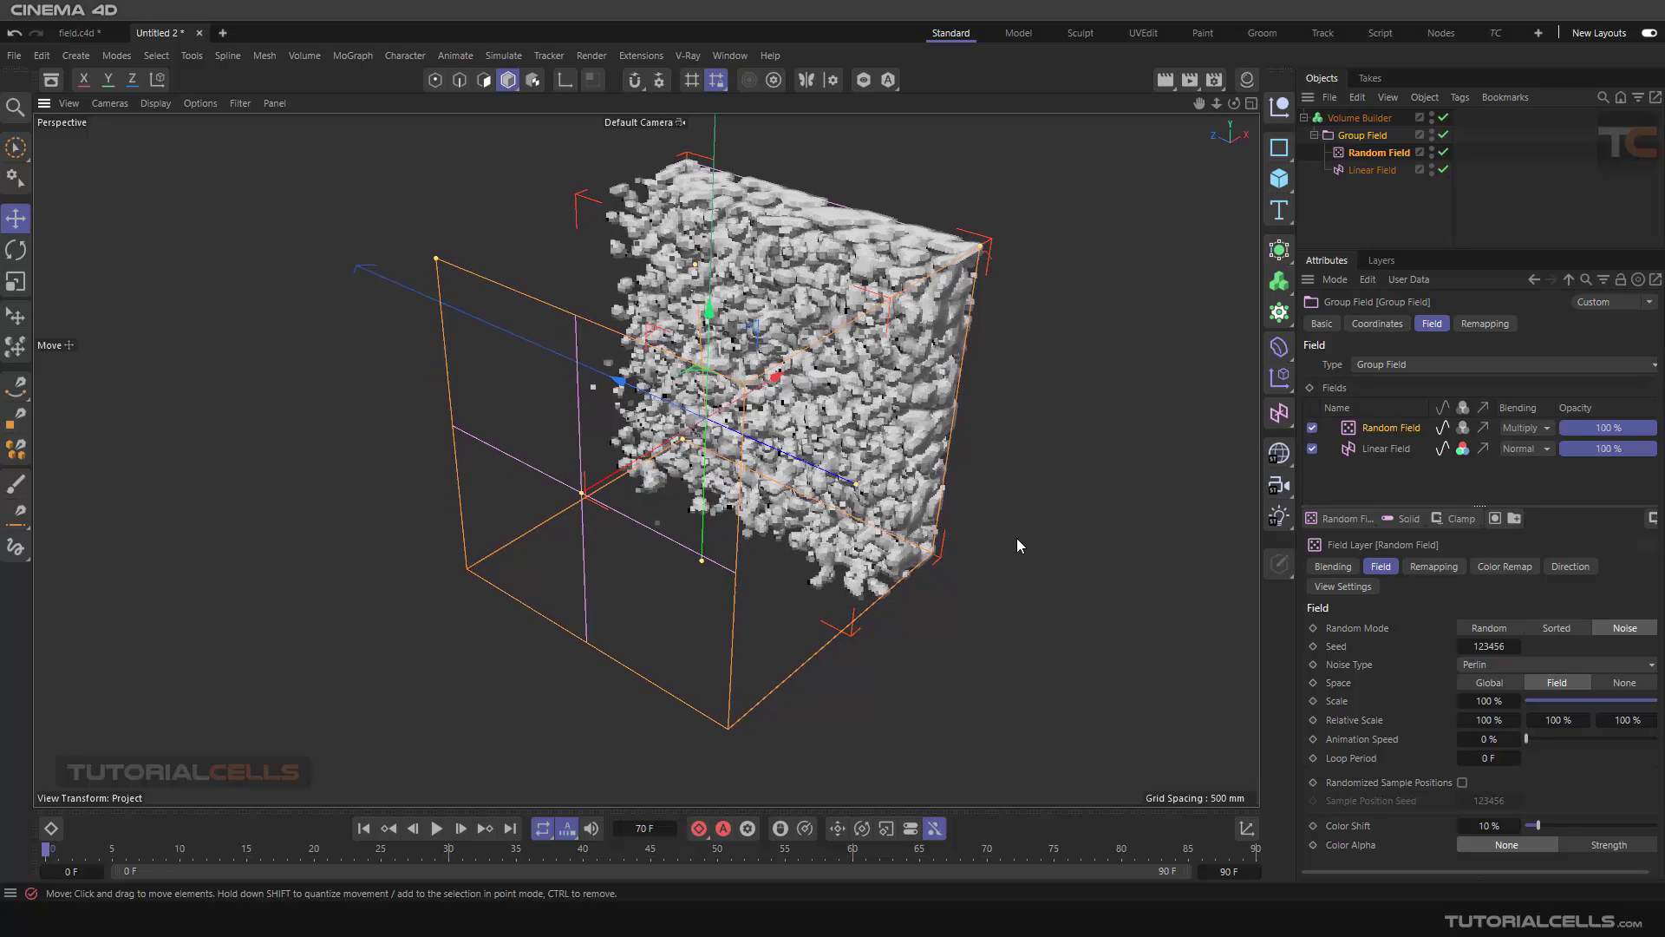